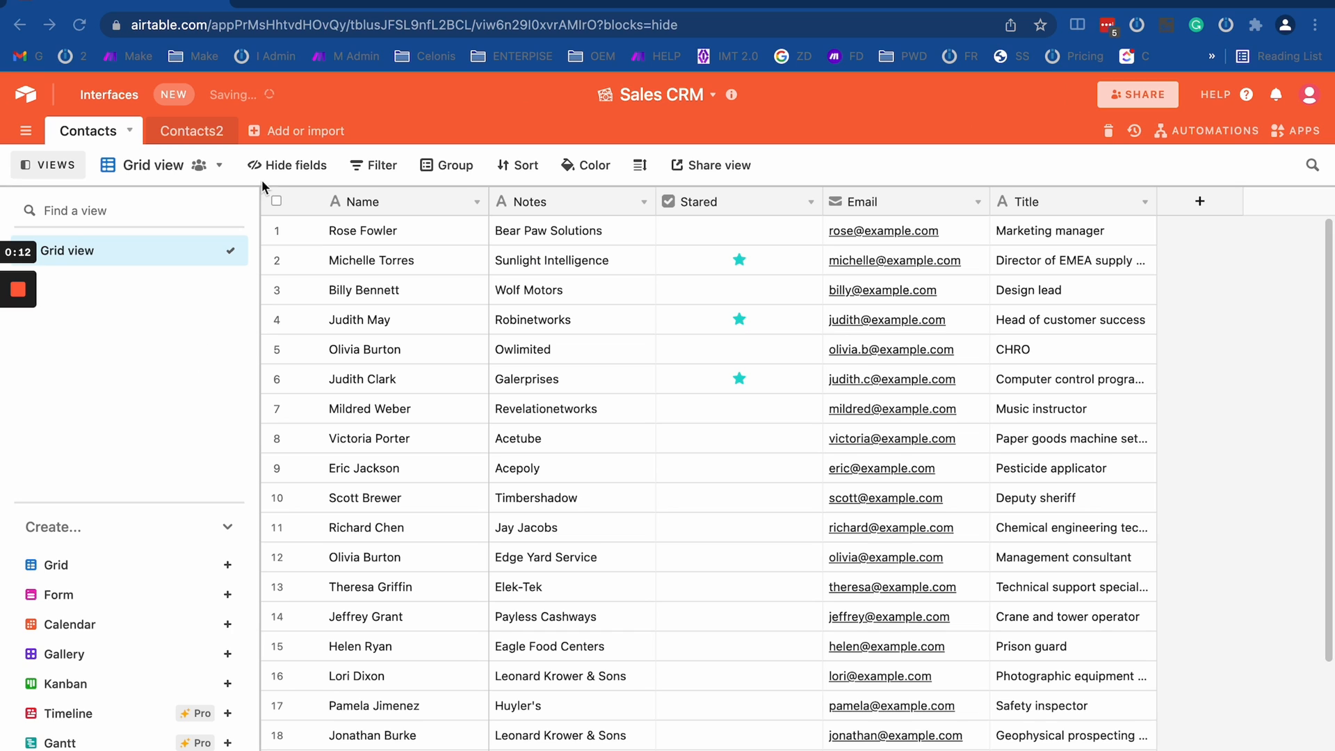
- Compare the fields and records of the Contacts and Contacts2 tables in the Sales CRM base
{"action": "left_click", "coordinate": [180, 131]}
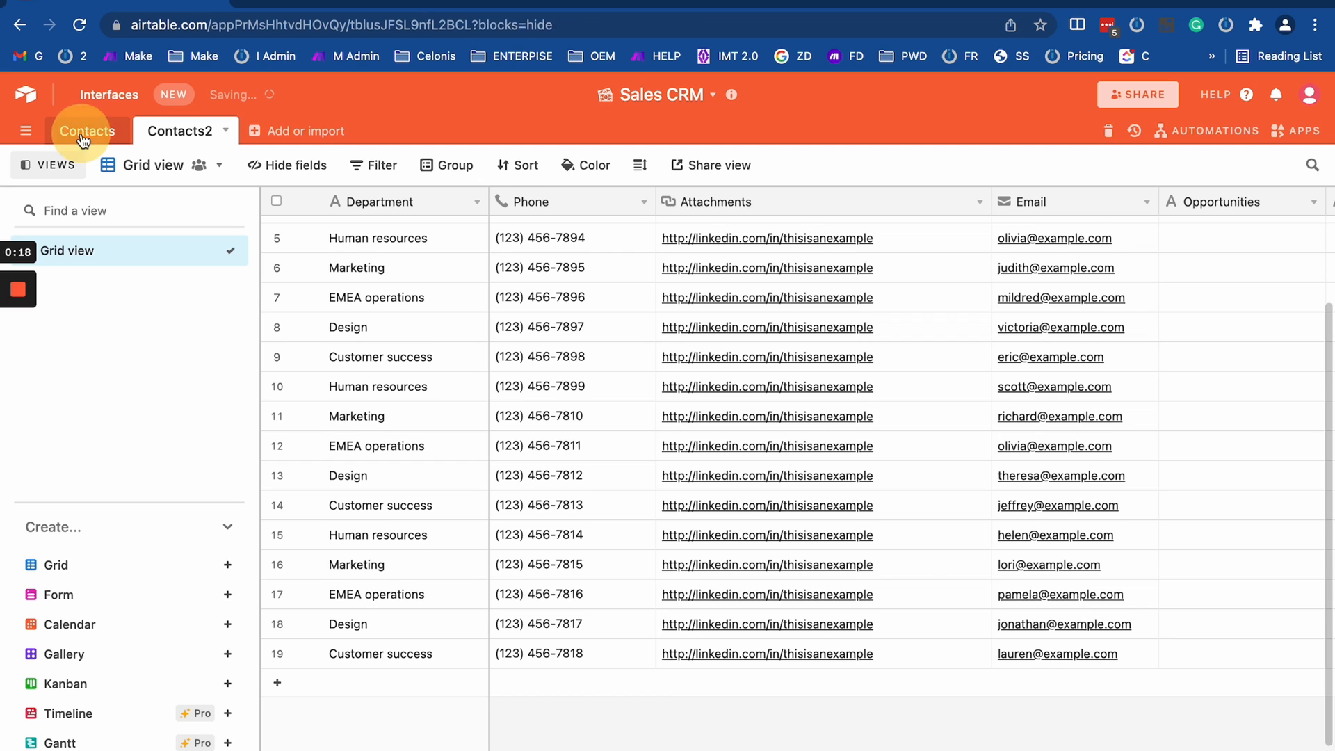
{"action": "left_click", "coordinate": [77, 131]}
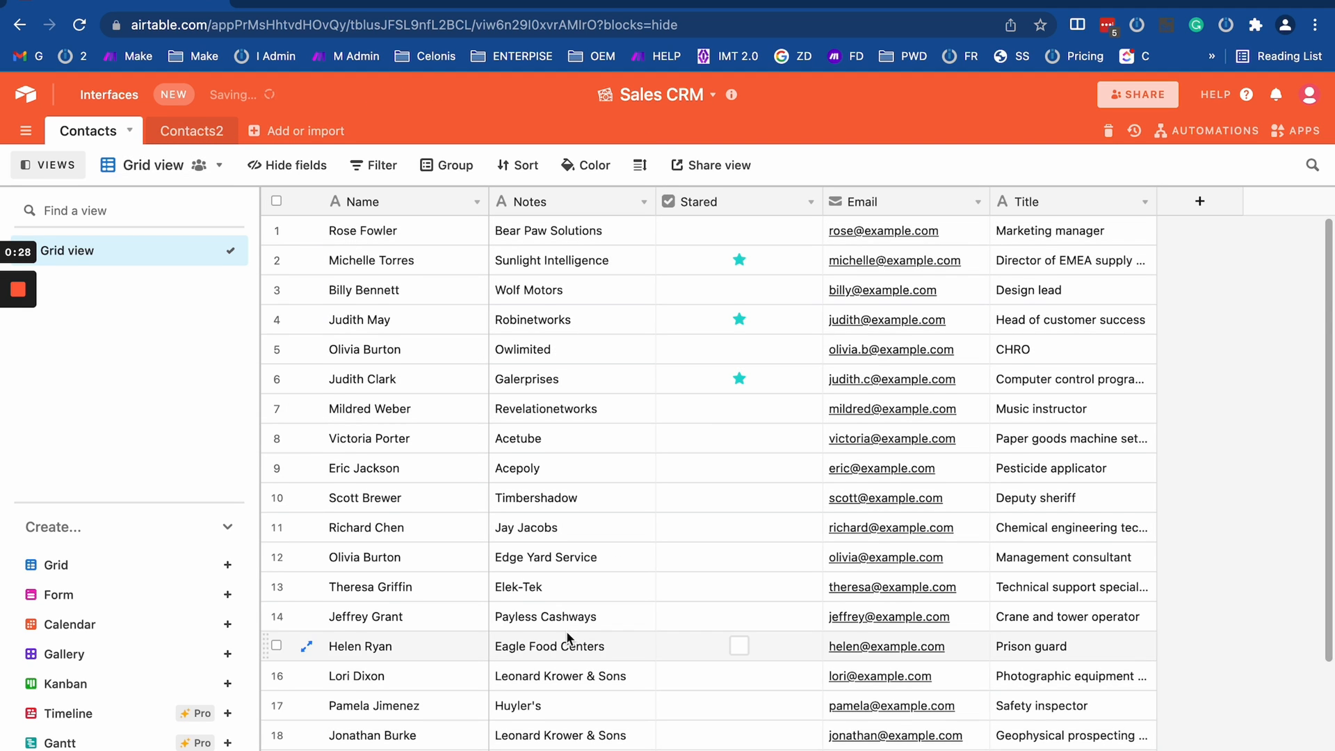
{"action": "scroll", "coordinate": [567, 637], "scroll_direction": "down", "scroll_amount": 5}
{"action": "scroll", "coordinate": [567, 636], "scroll_direction": "up", "scroll_amount": 5}
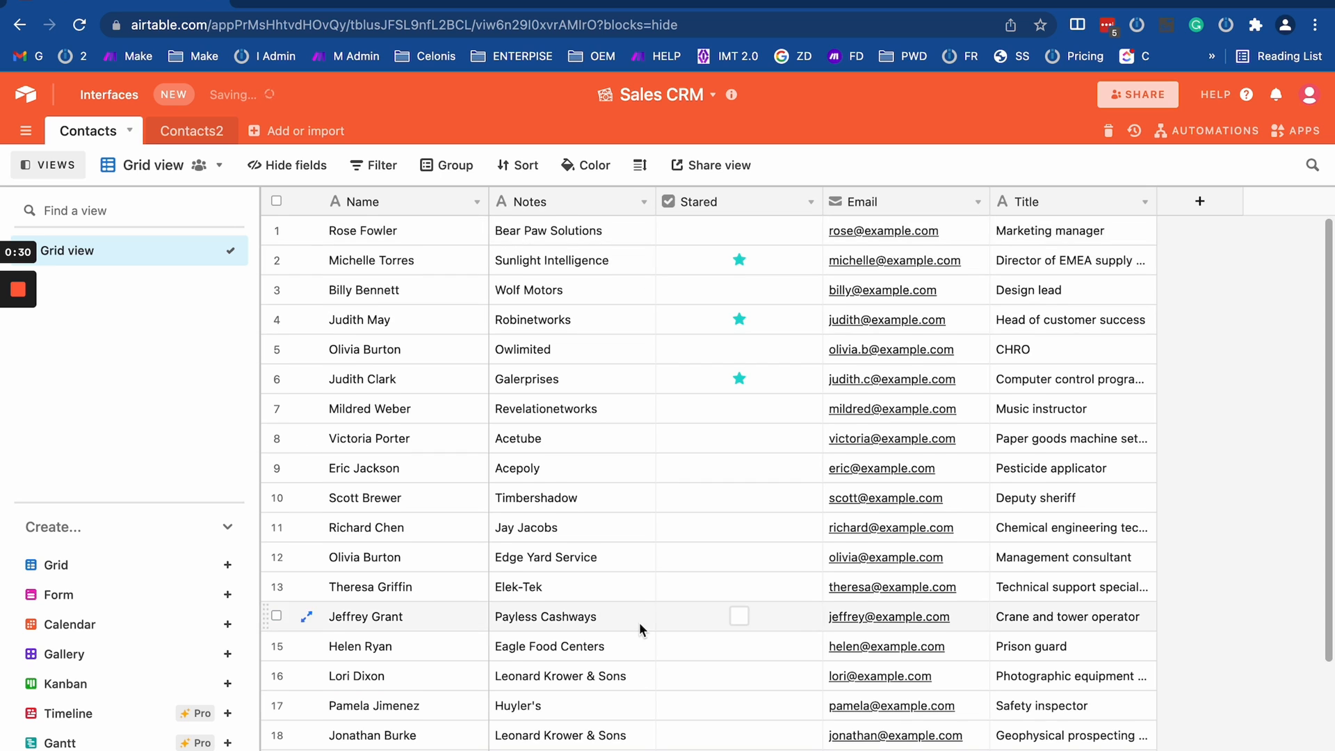
{"action": "scroll", "coordinate": [641, 622], "scroll_direction": "down", "scroll_amount": 1}
{"action": "scroll", "coordinate": [641, 619], "scroll_direction": "up", "scroll_amount": 1}
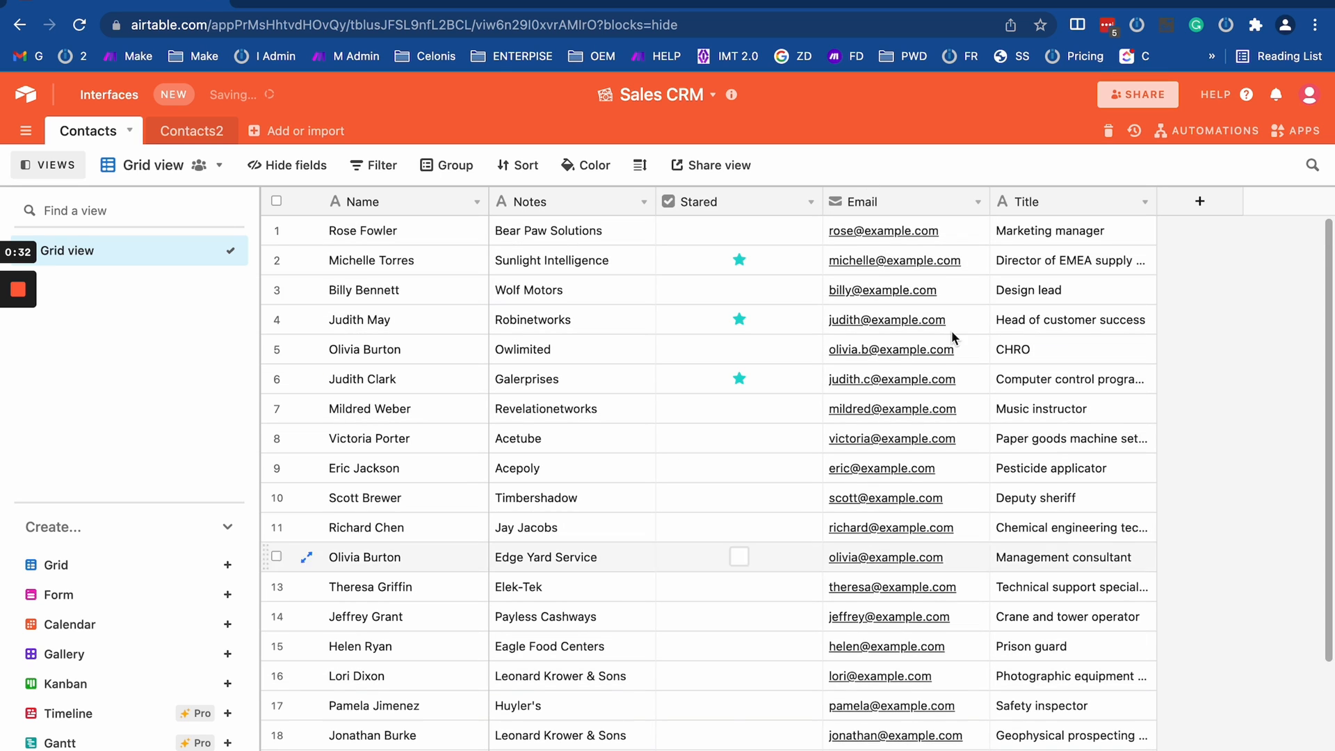
{"action": "scroll", "coordinate": [487, 306], "scroll_direction": "down", "scroll_amount": 2}
{"action": "scroll", "coordinate": [466, 303], "scroll_direction": "up", "scroll_amount": 2}
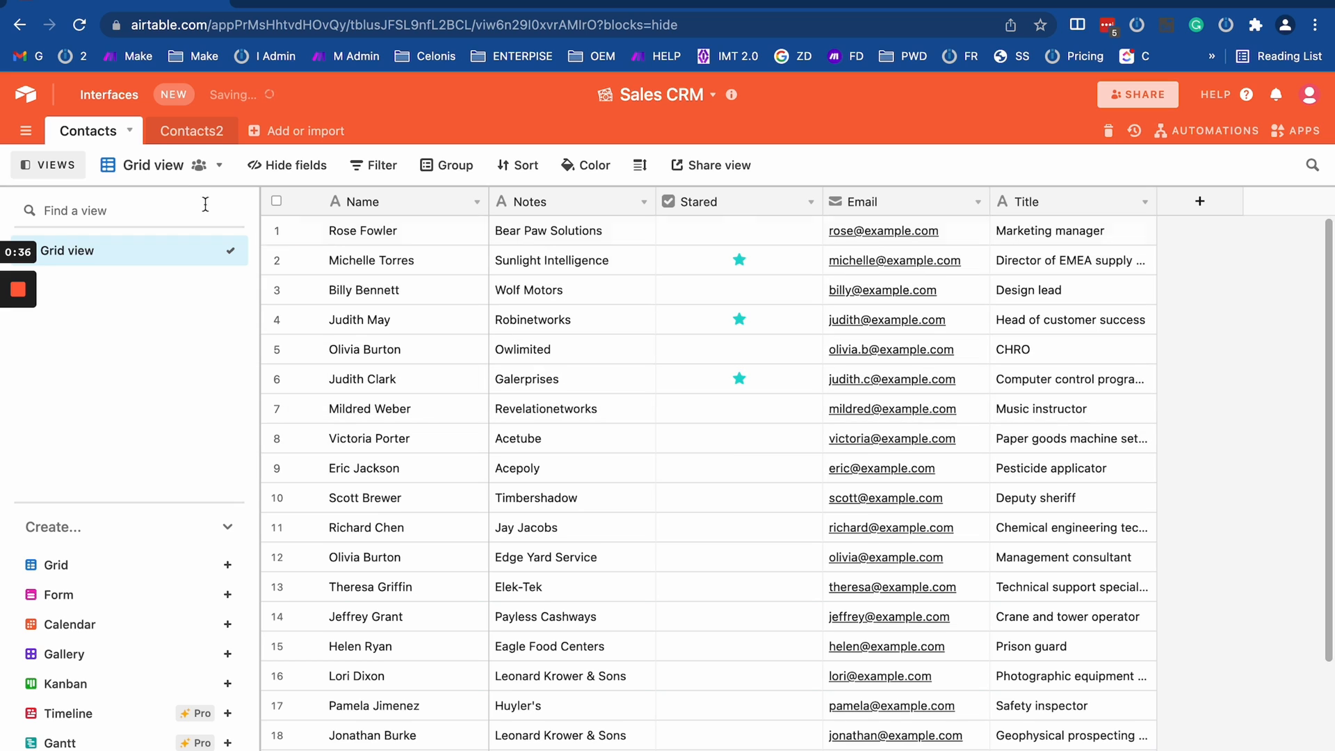
{"action": "left_click", "coordinate": [186, 132]}
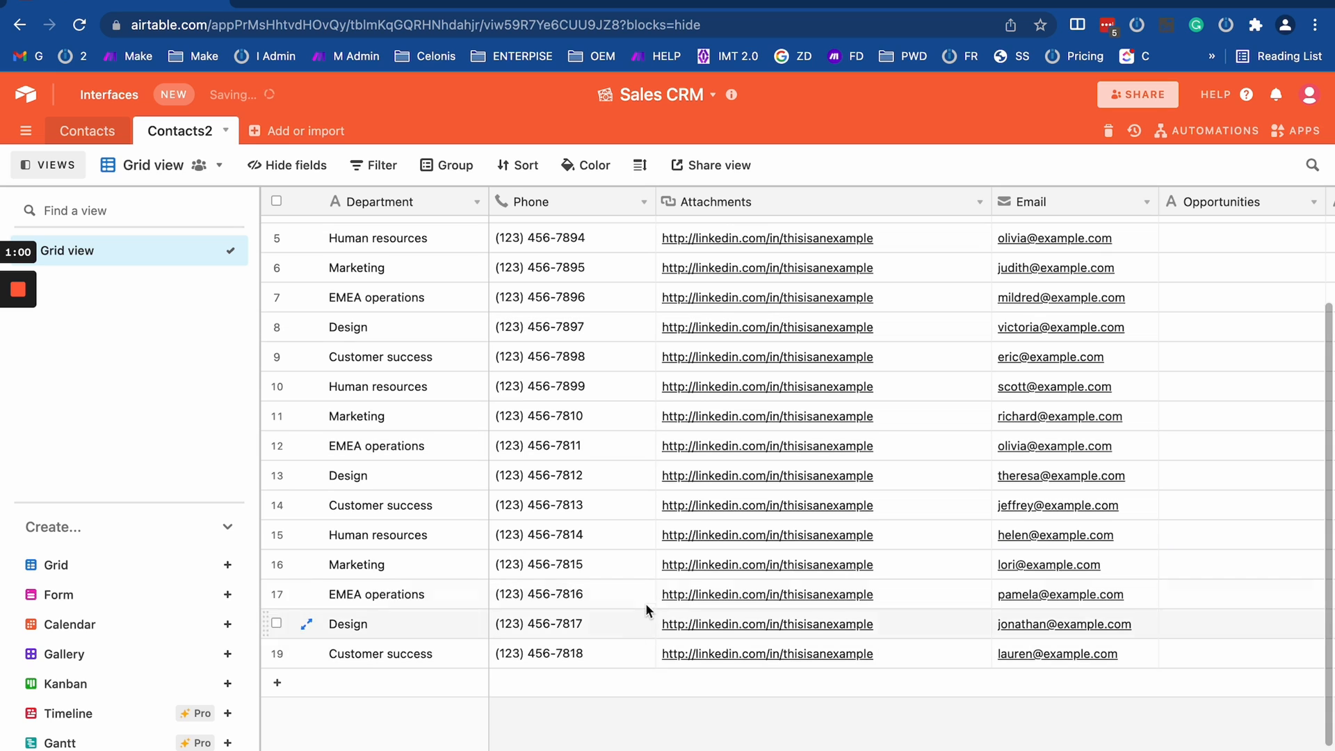
{"action": "left_click", "coordinate": [88, 132]}
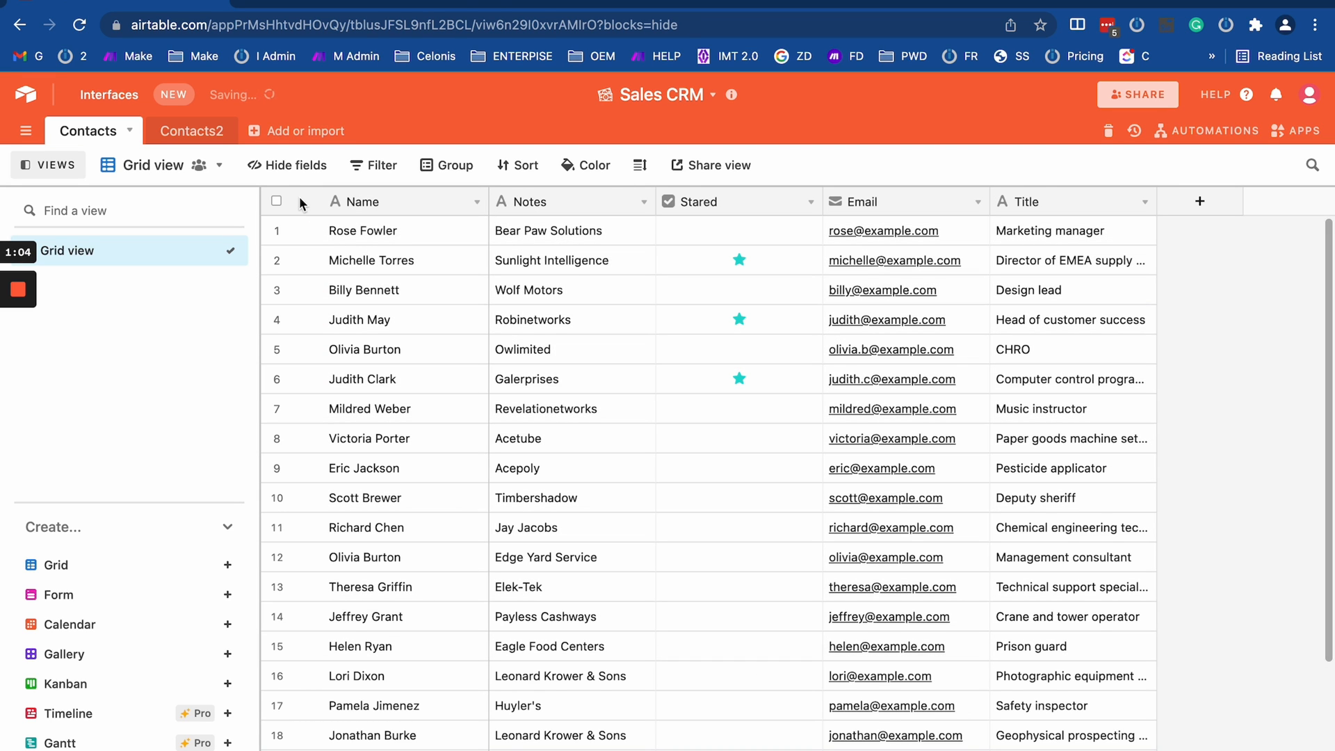
{"action": "left_click", "coordinate": [188, 130]}
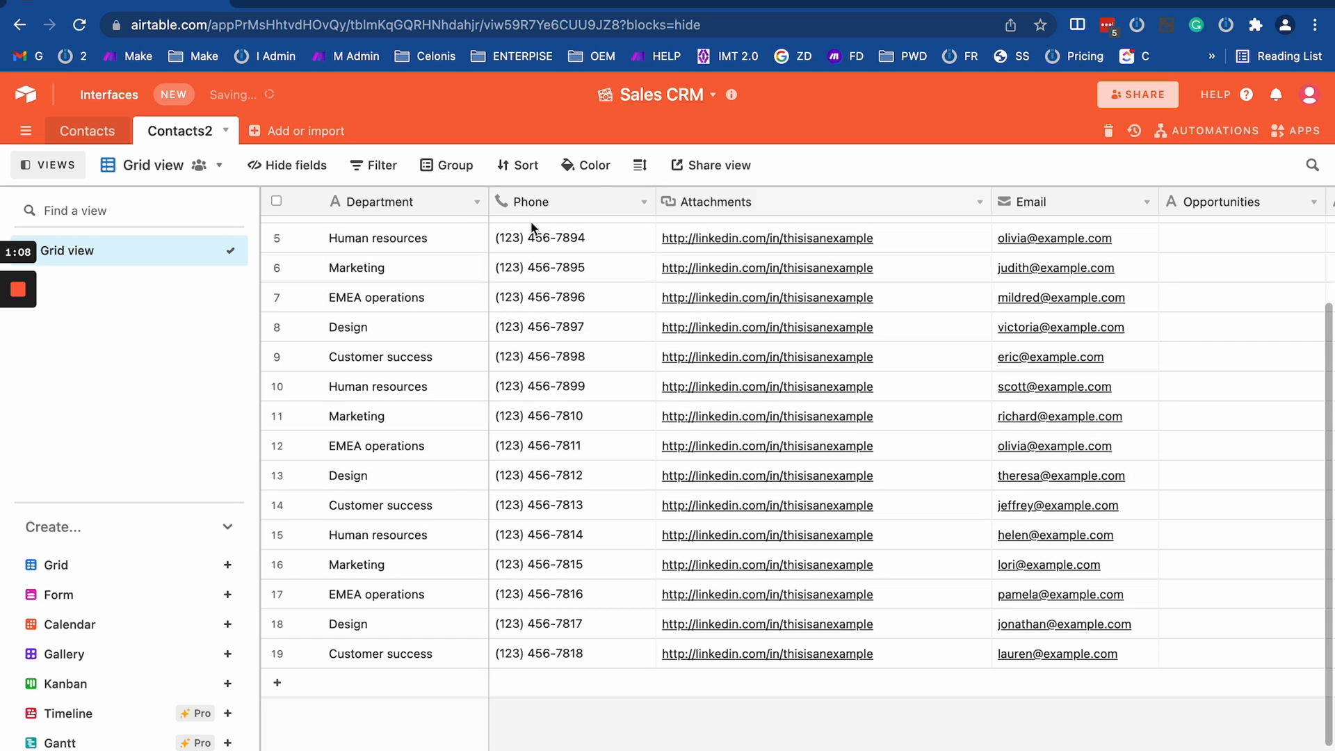
{"action": "left_click", "coordinate": [87, 130]}
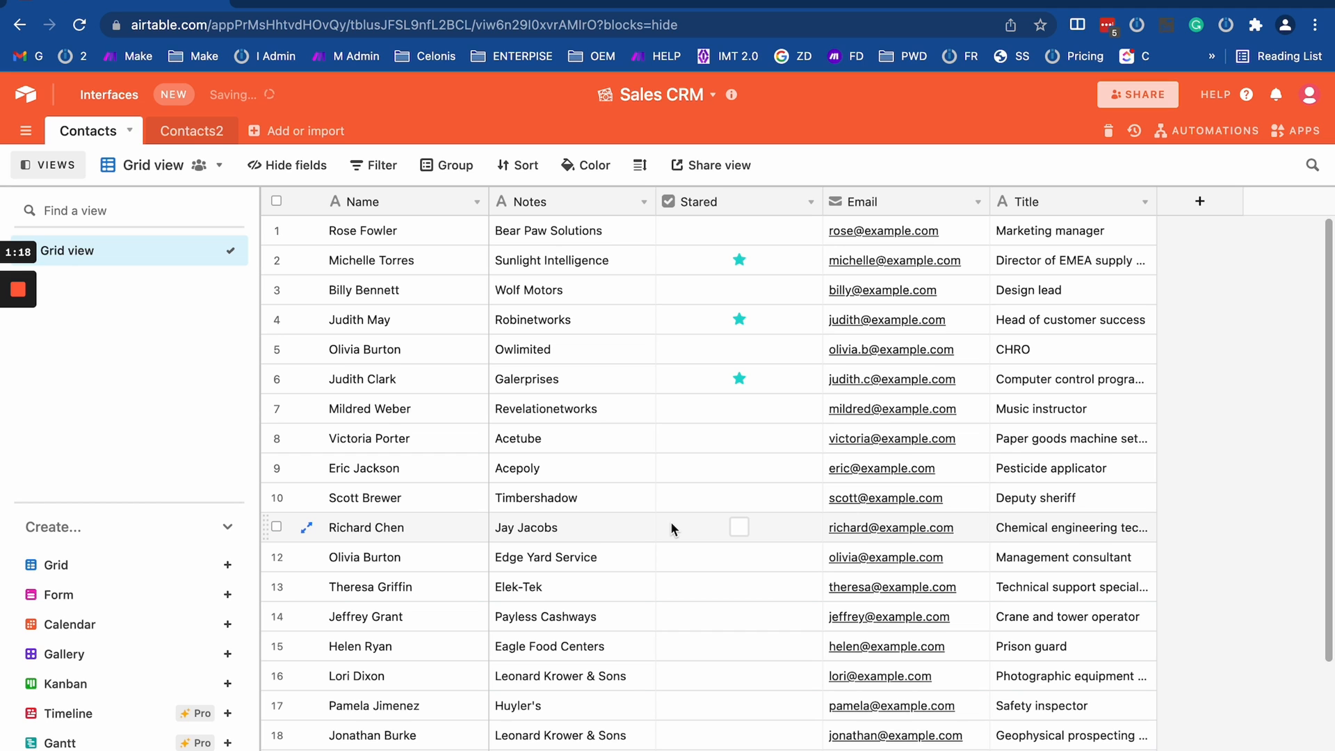
{"action": "mouse_move", "coordinate": [19, 293]}
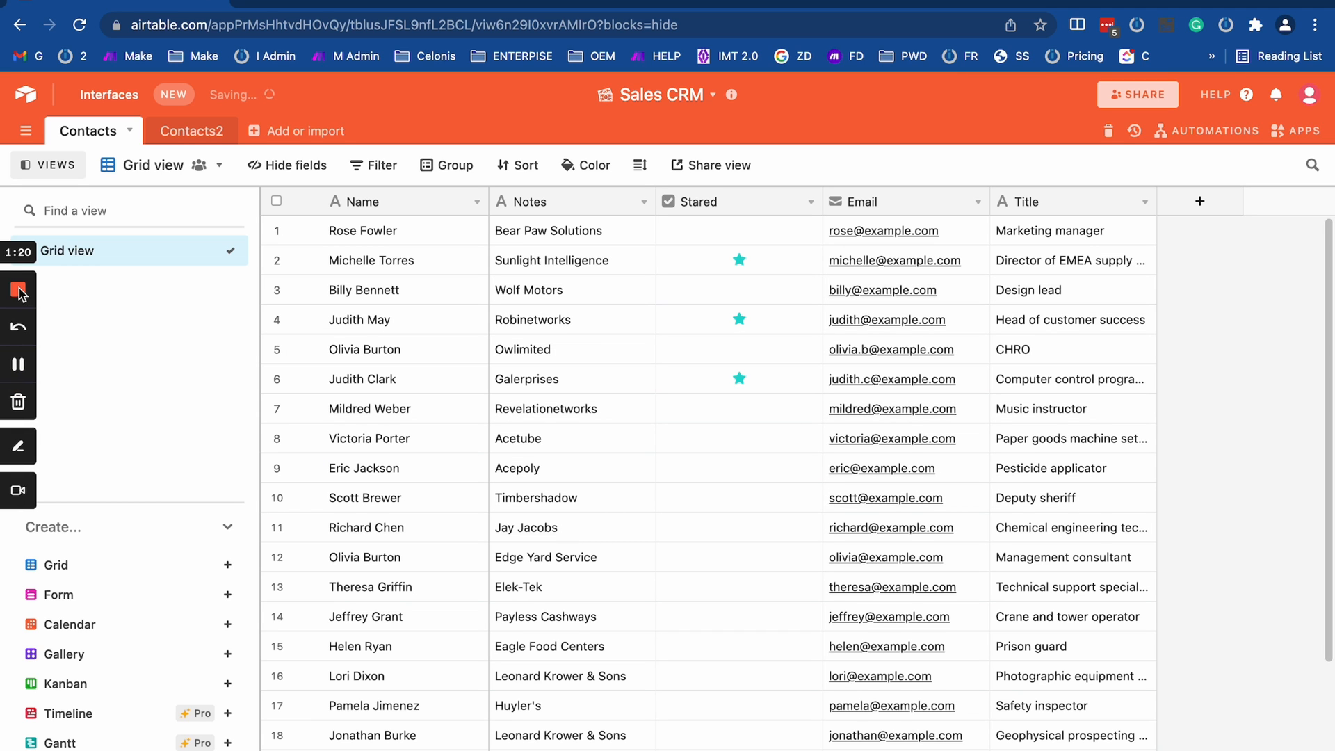
- Switch to the Tools Arrow scenario in Make and space the HTTP, Iterator and Tools modules apart
{"action": "key", "text": "ctrl+Right"}
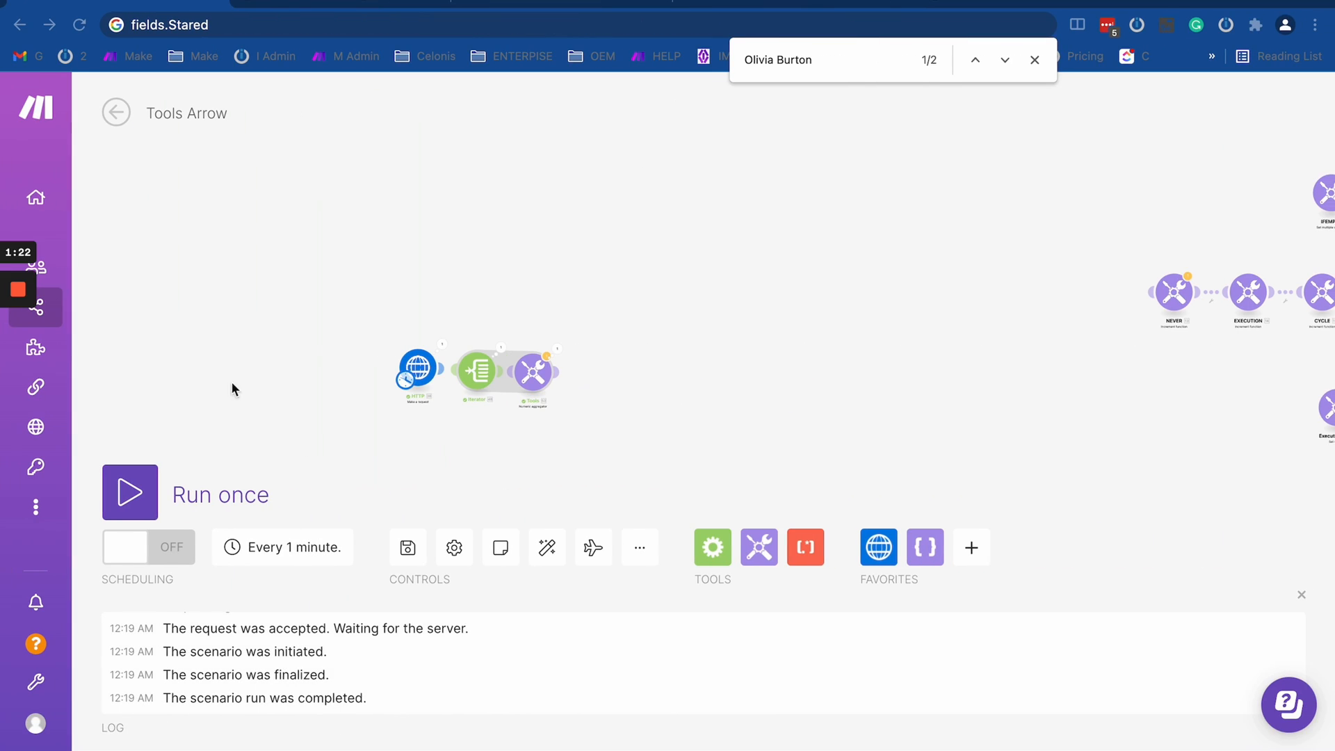
{"action": "left_click", "coordinate": [452, 462]}
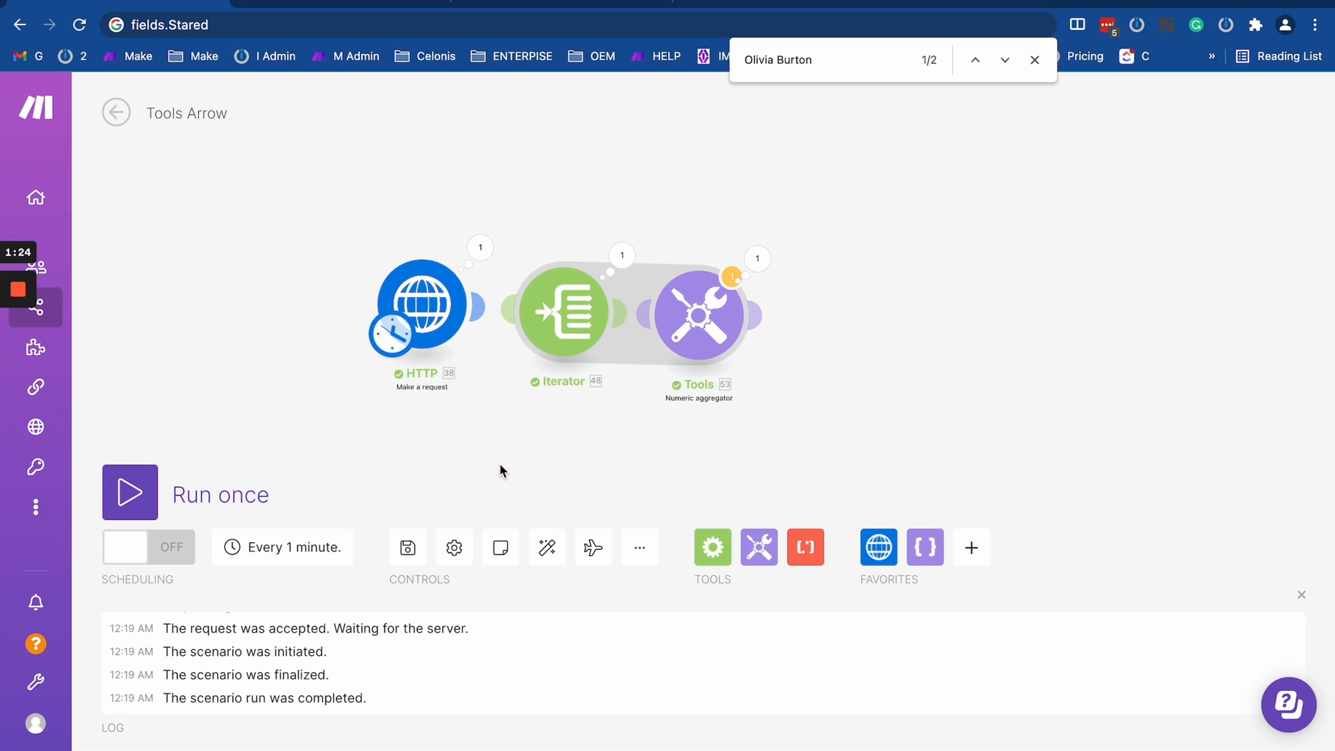
{"action": "left_click_drag", "start_coordinate": [499, 463], "coordinate": [656, 363]}
{"action": "left_click_drag", "start_coordinate": [584, 217], "coordinate": [449, 240]}
{"action": "left_click_drag", "start_coordinate": [724, 237], "coordinate": [589, 255]}
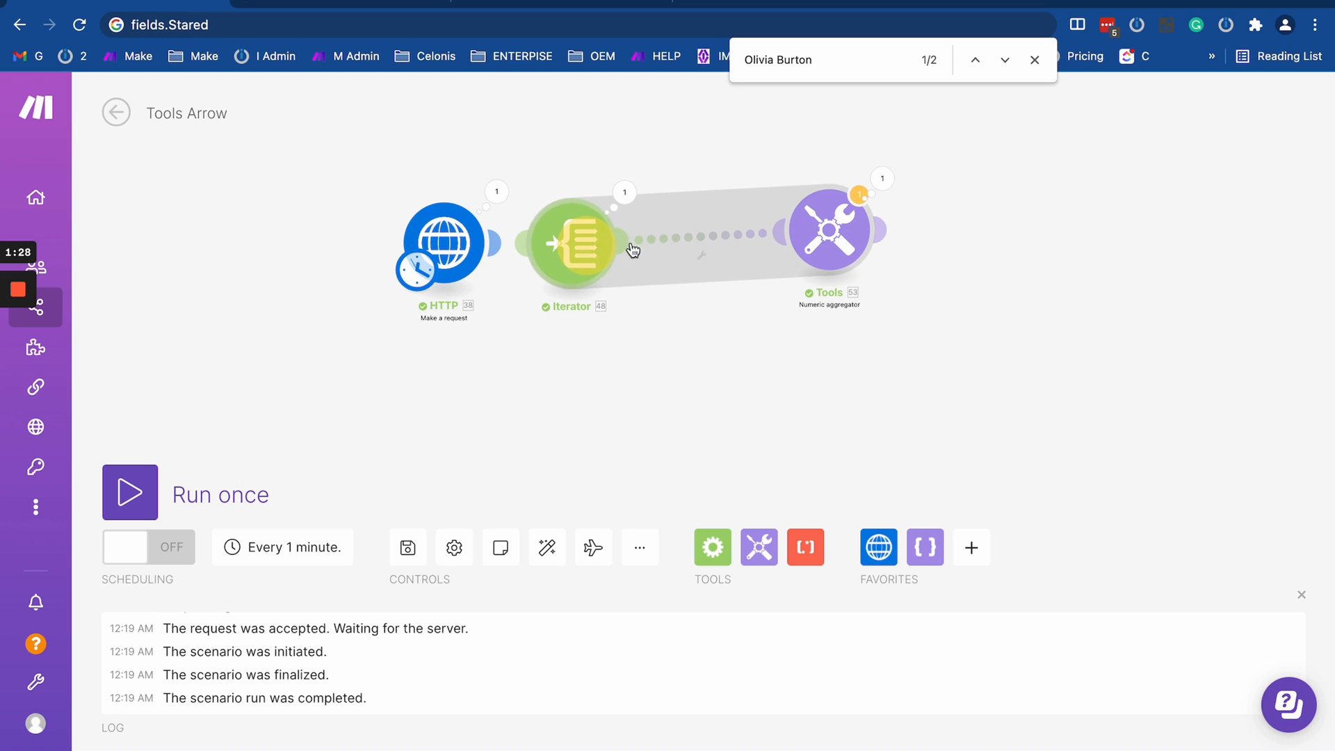
{"action": "left_click_drag", "start_coordinate": [445, 243], "coordinate": [271, 256]}
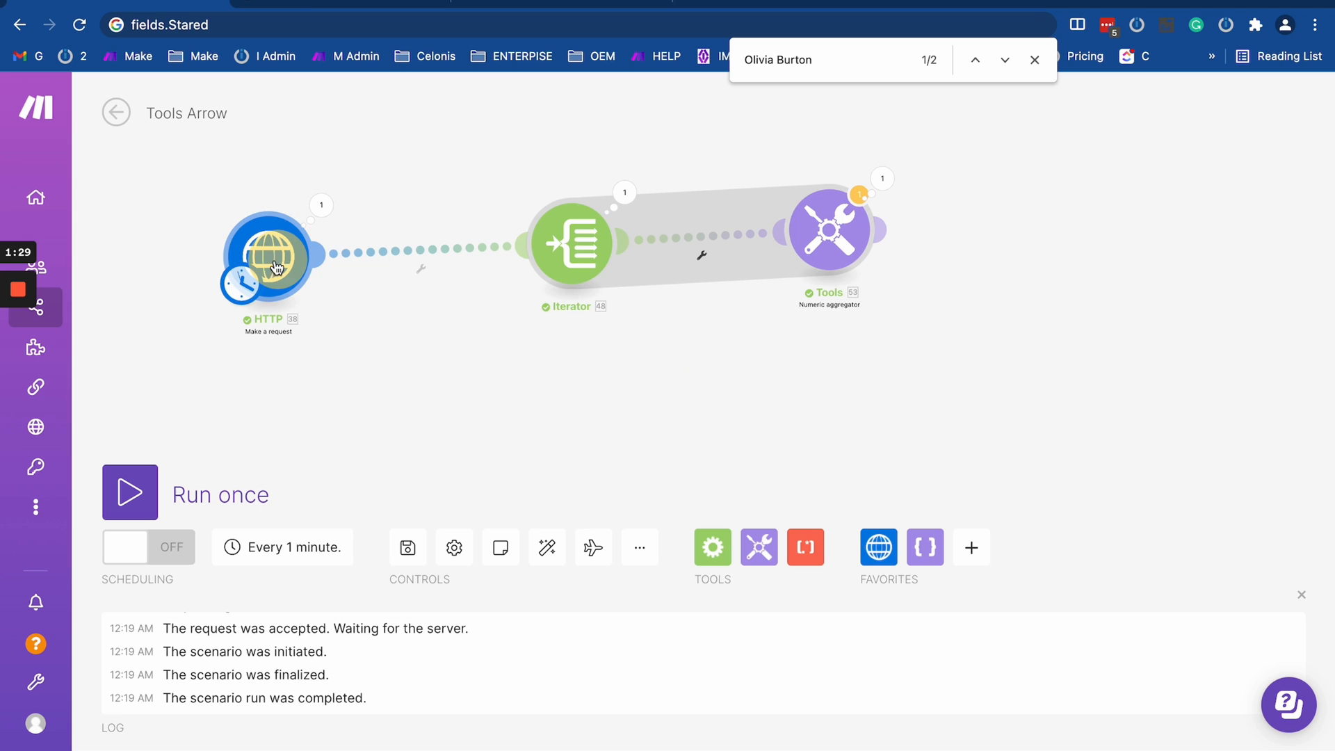
- Inspect the records array in the HTTP module's output data and compare it with the Contacts table in Airtable
{"action": "left_click", "coordinate": [321, 205]}
{"action": "scroll", "coordinate": [422, 439], "scroll_direction": "down", "scroll_amount": 1}
{"action": "left_click", "coordinate": [407, 645]}
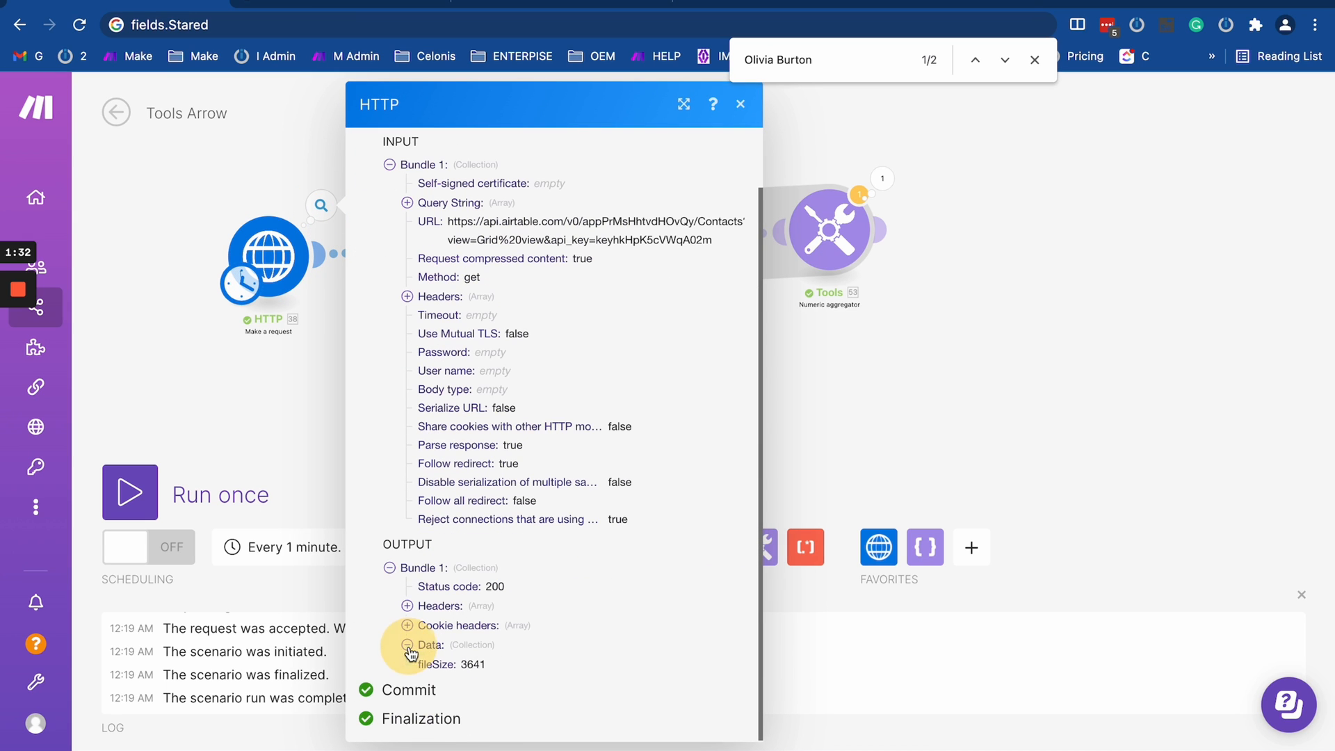
{"action": "left_click", "coordinate": [455, 665]}
{"action": "scroll", "coordinate": [479, 668], "scroll_direction": "down", "scroll_amount": 5}
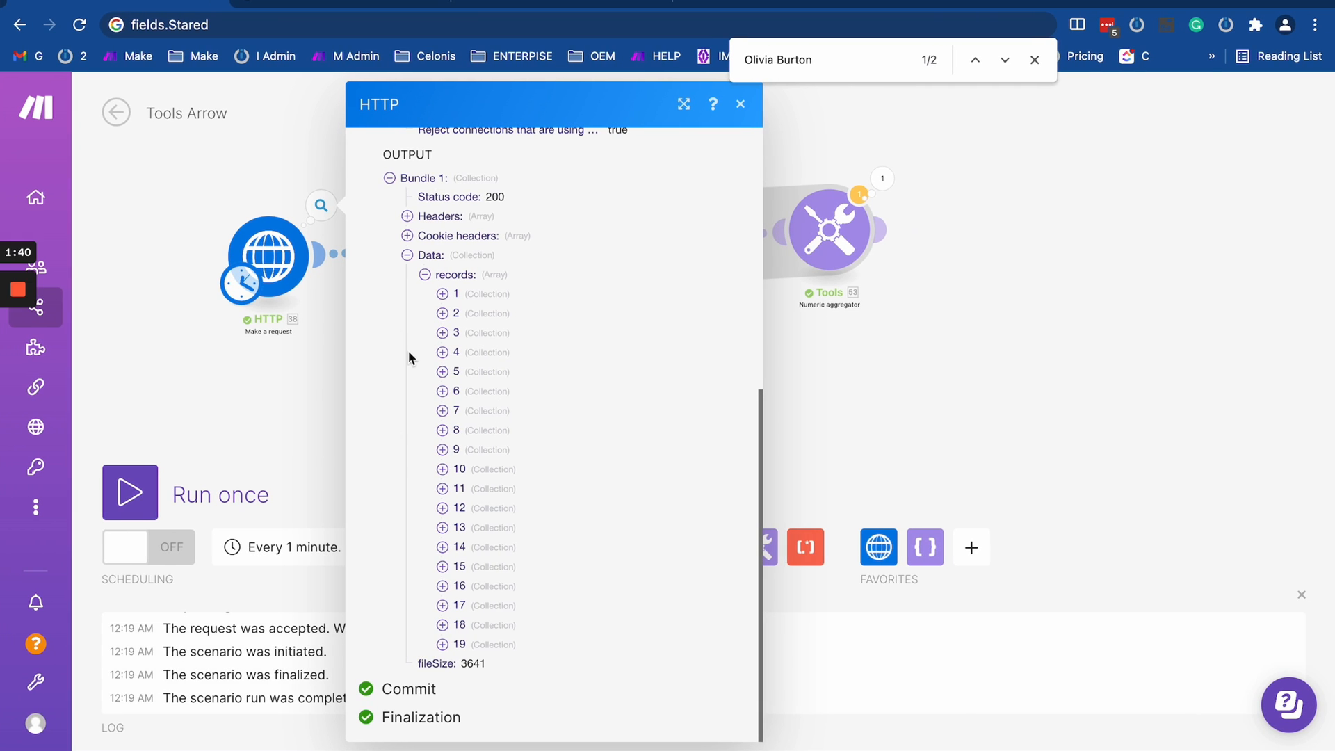
{"action": "left_click", "coordinate": [425, 275]}
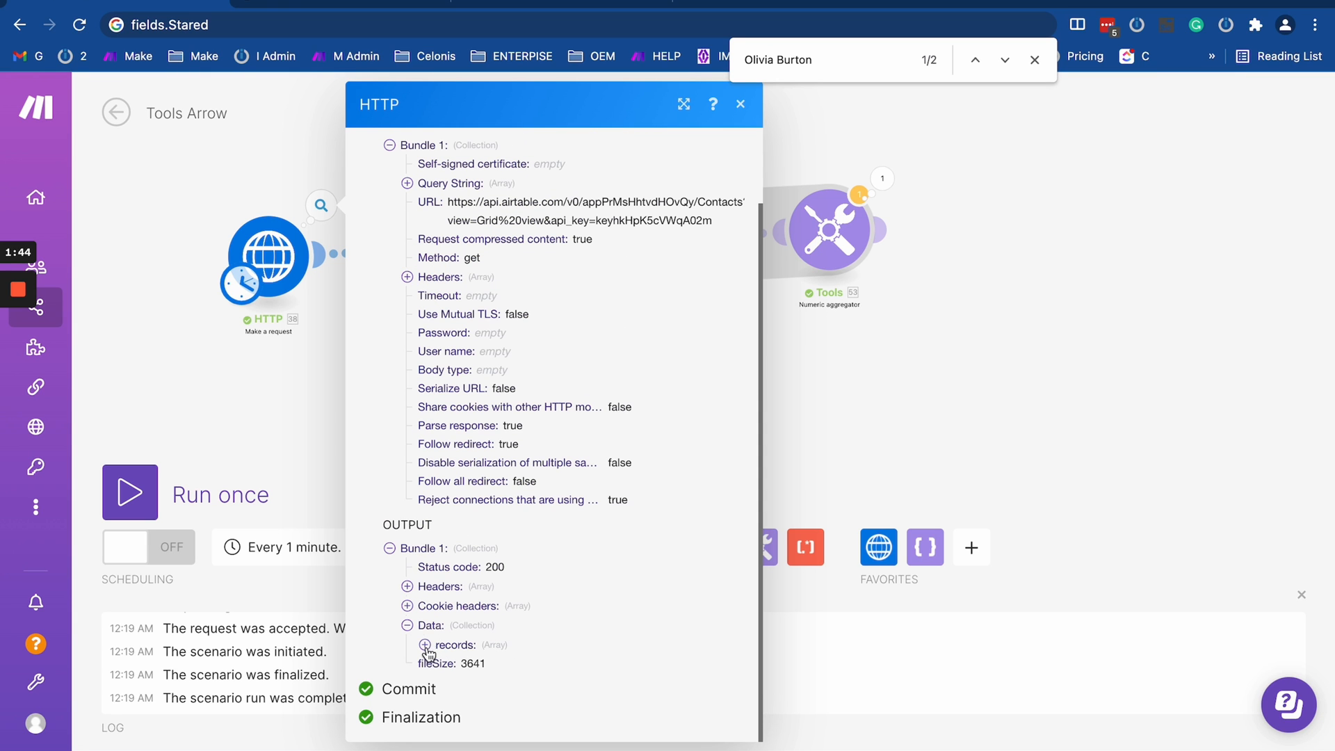
{"action": "left_click", "coordinate": [425, 645]}
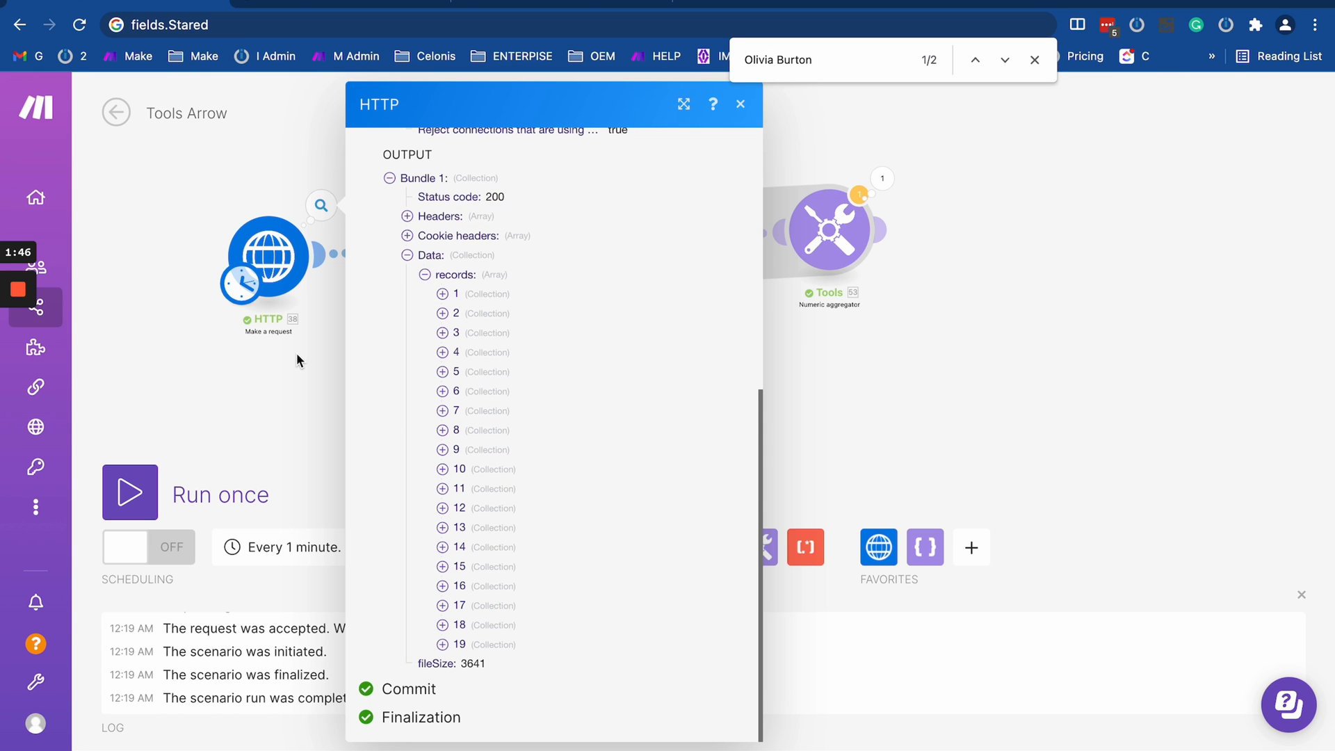
{"action": "key", "text": "ctrl+Left"}
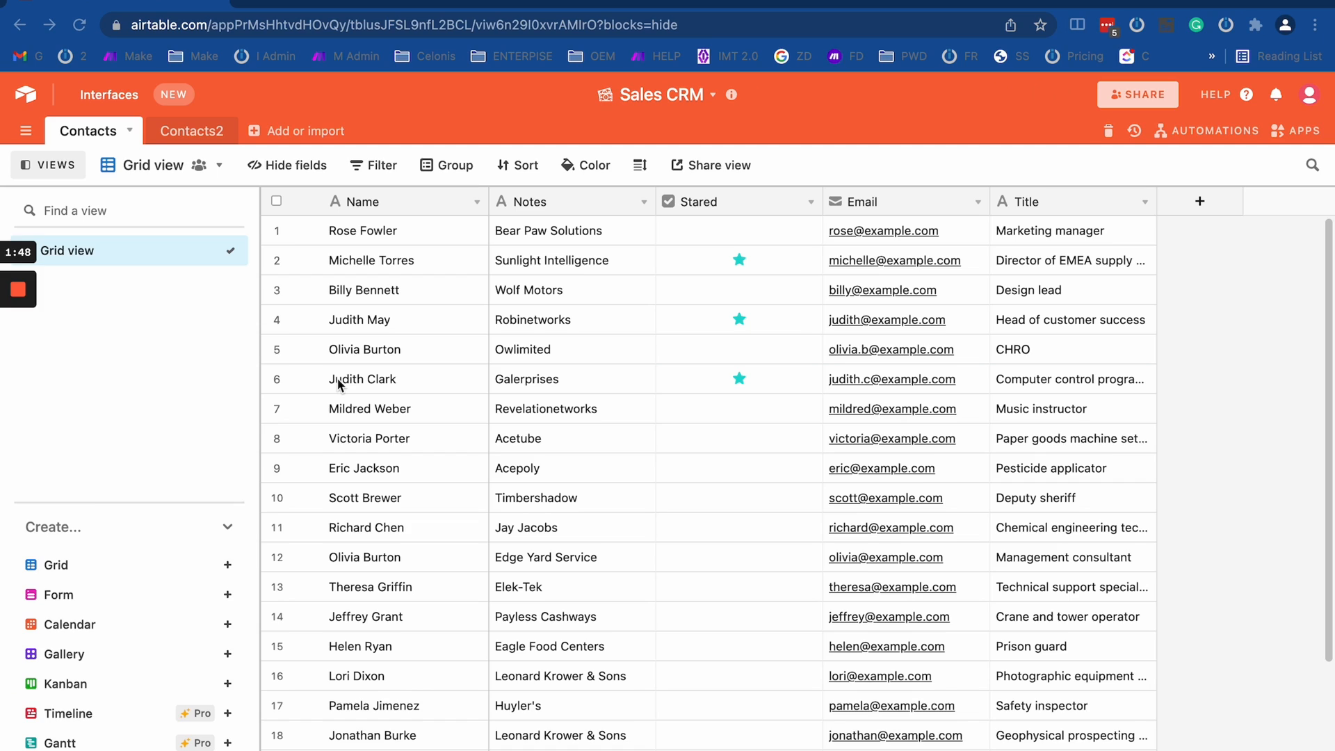
{"action": "key", "text": "ctrl+Right"}
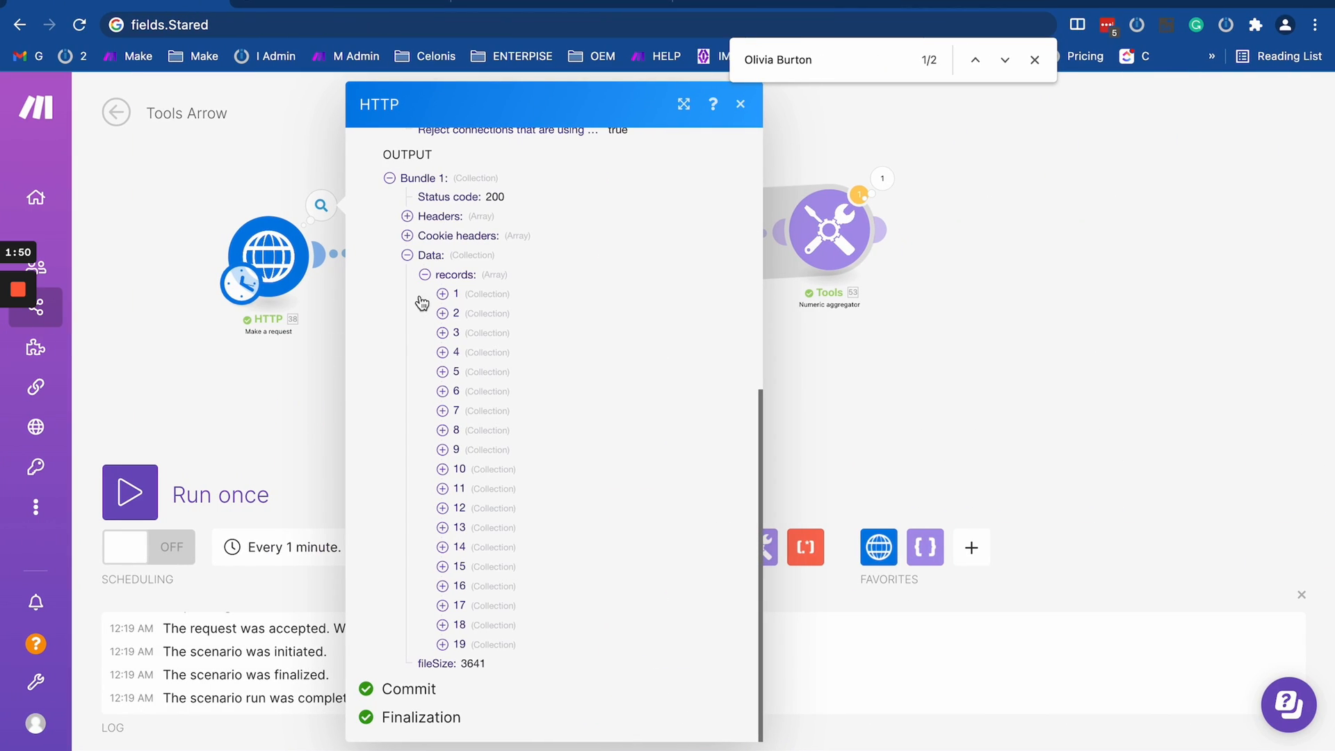
{"action": "left_click", "coordinate": [302, 390]}
- Reposition the HTTP module away from the Iterator and view its request settings
{"action": "left_click_drag", "start_coordinate": [429, 329], "coordinate": [576, 329]}
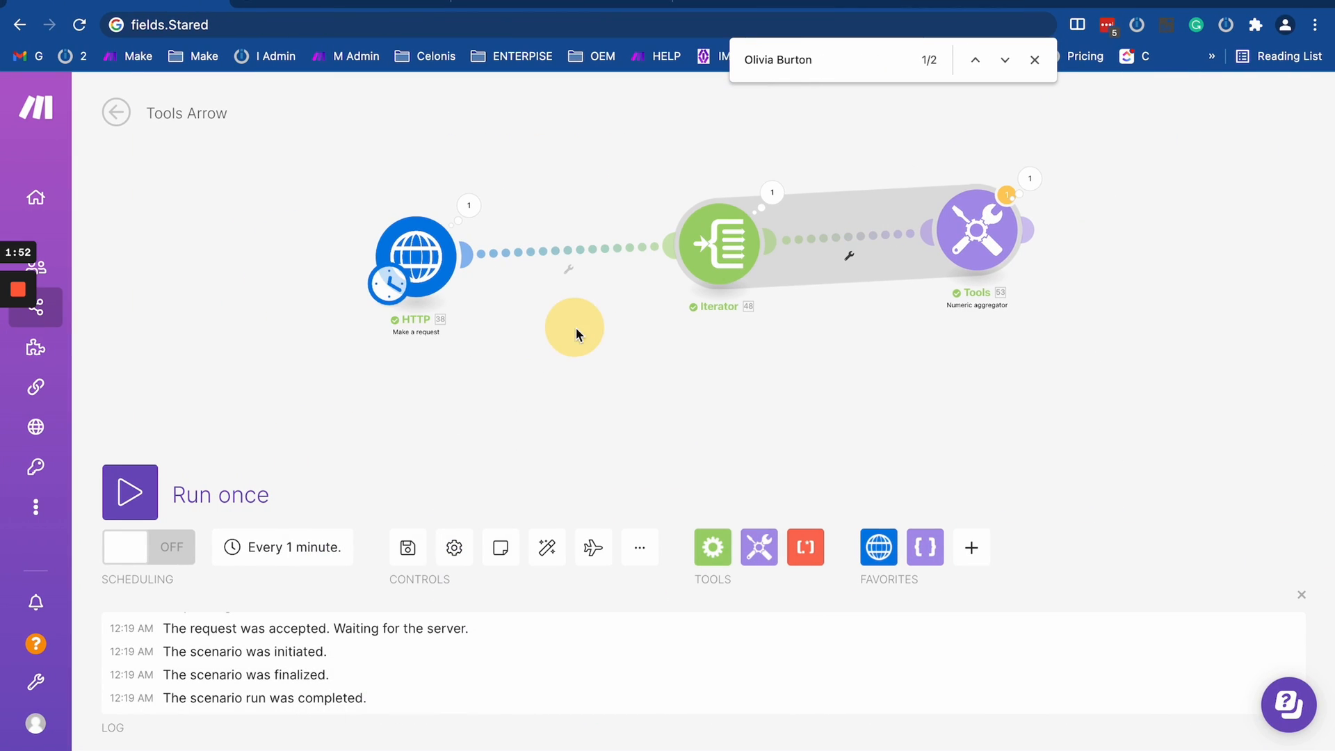
{"action": "left_click_drag", "start_coordinate": [427, 258], "coordinate": [323, 261]}
{"action": "left_click", "coordinate": [319, 260]}
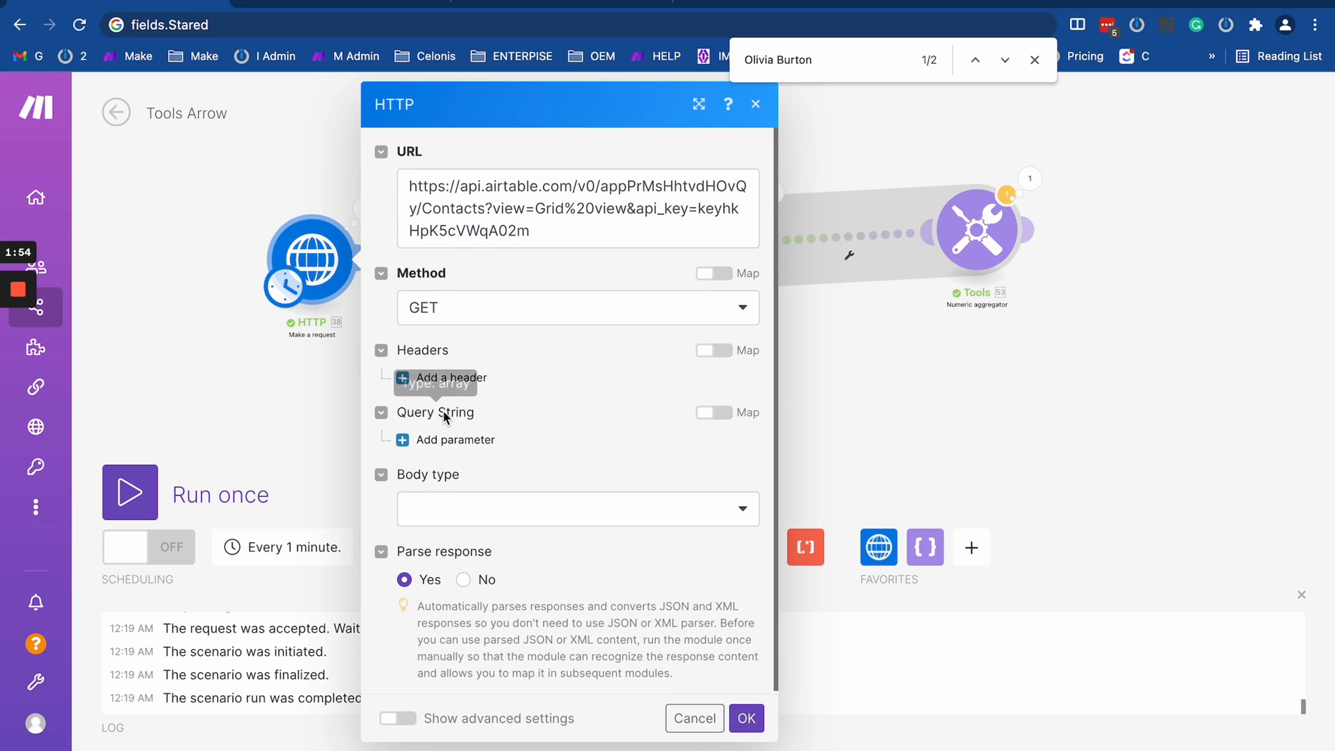
{"action": "left_click", "coordinate": [298, 444]}
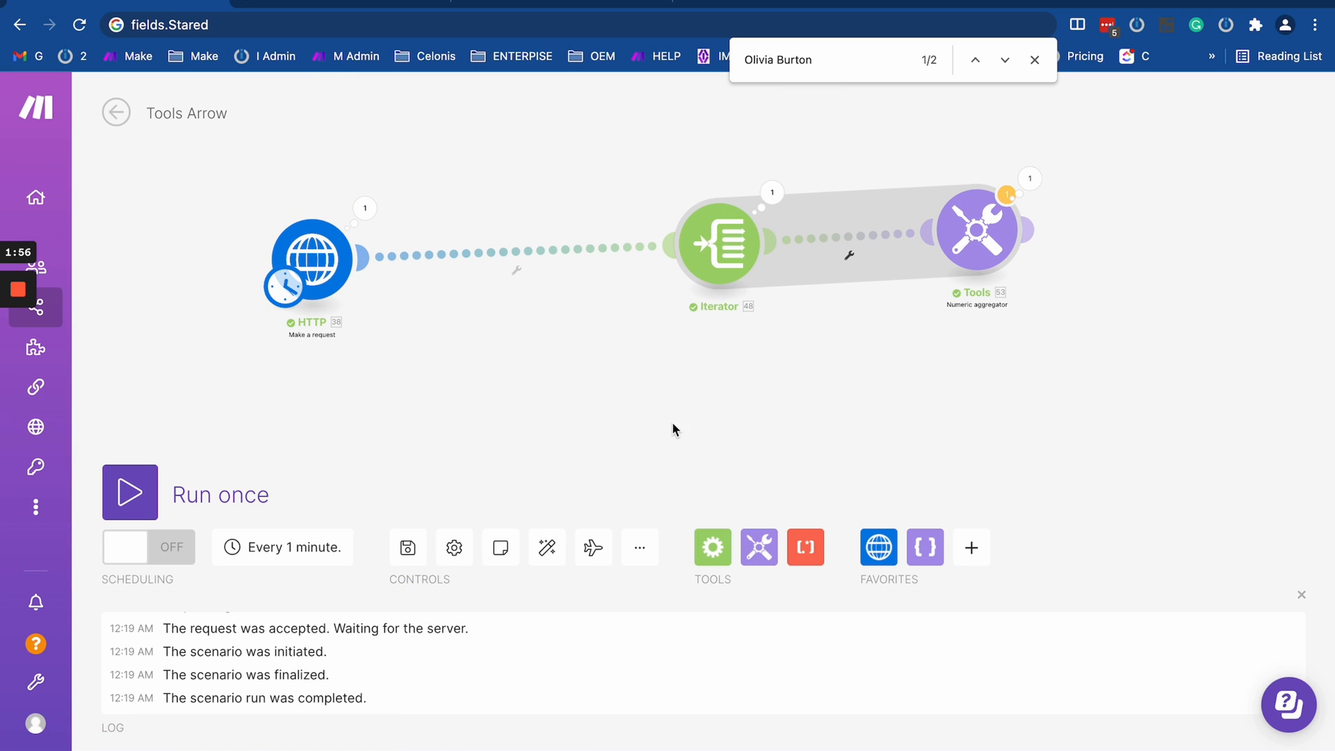
- Move the Iterator next to the Tools numeric aggregator and unlink it from the HTTP module
{"action": "left_click_drag", "start_coordinate": [673, 429], "coordinate": [826, 403]}
{"action": "mouse_move", "coordinate": [845, 233]}
{"action": "left_mouse_down"}
{"action": "mouse_move", "coordinate": [577, 270]}
{"action": "mouse_move", "coordinate": [579, 249]}
{"action": "left_mouse_up"}
{"action": "left_click_drag", "start_coordinate": [707, 352], "coordinate": [514, 345]}
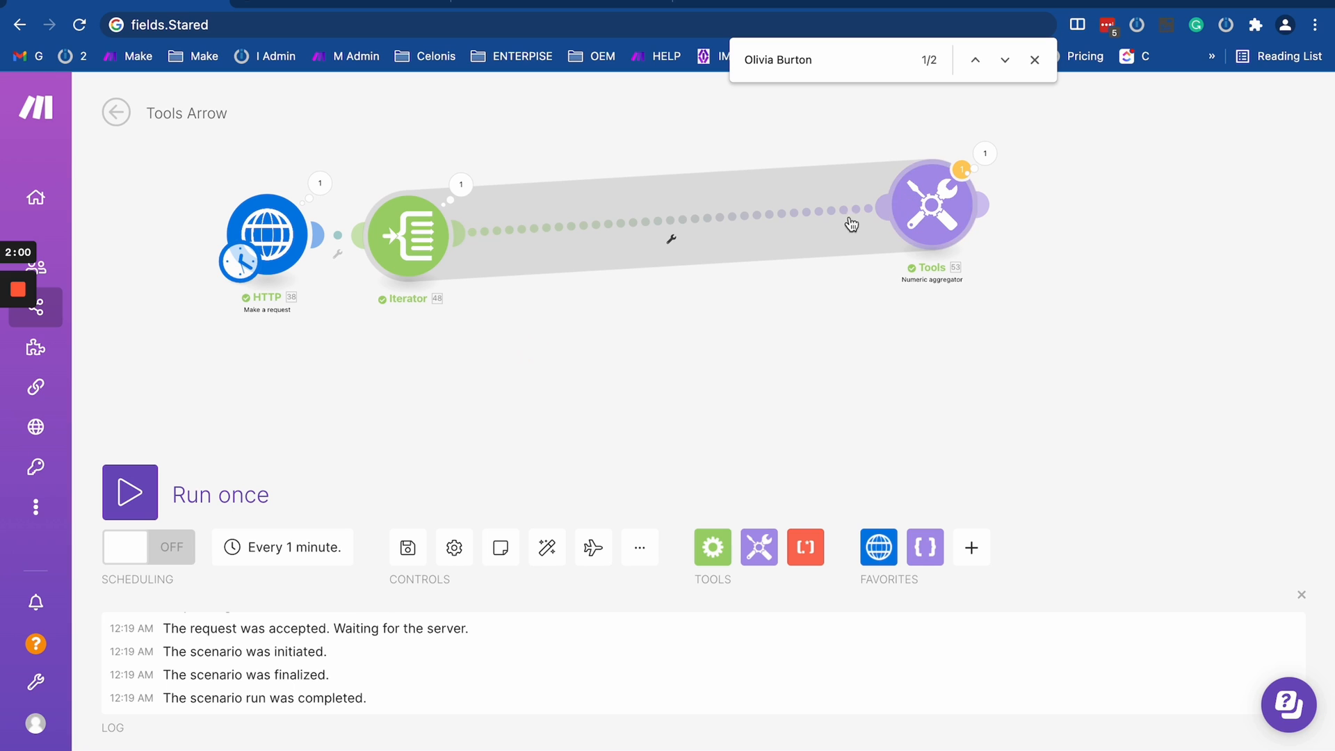
{"action": "left_click_drag", "start_coordinate": [408, 235], "coordinate": [786, 233]}
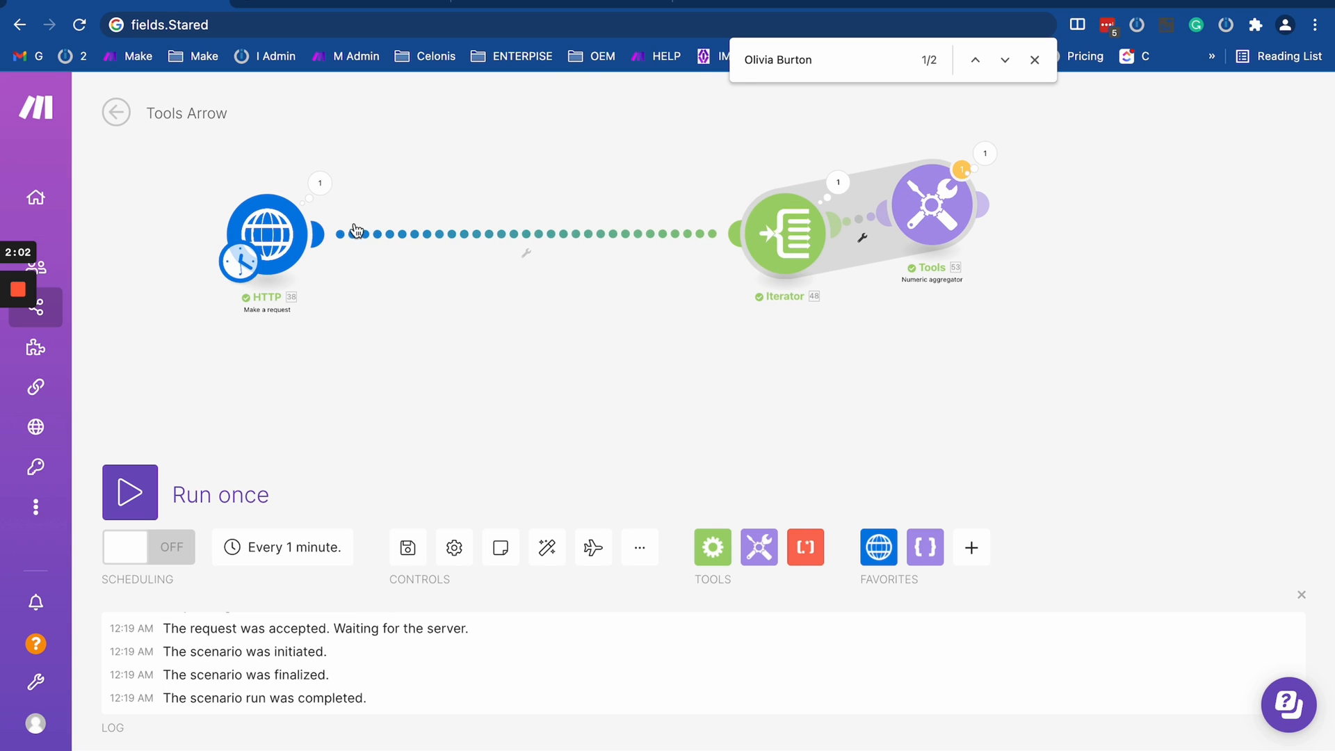
{"action": "left_click", "coordinate": [400, 234]}
{"action": "left_click", "coordinate": [485, 286]}
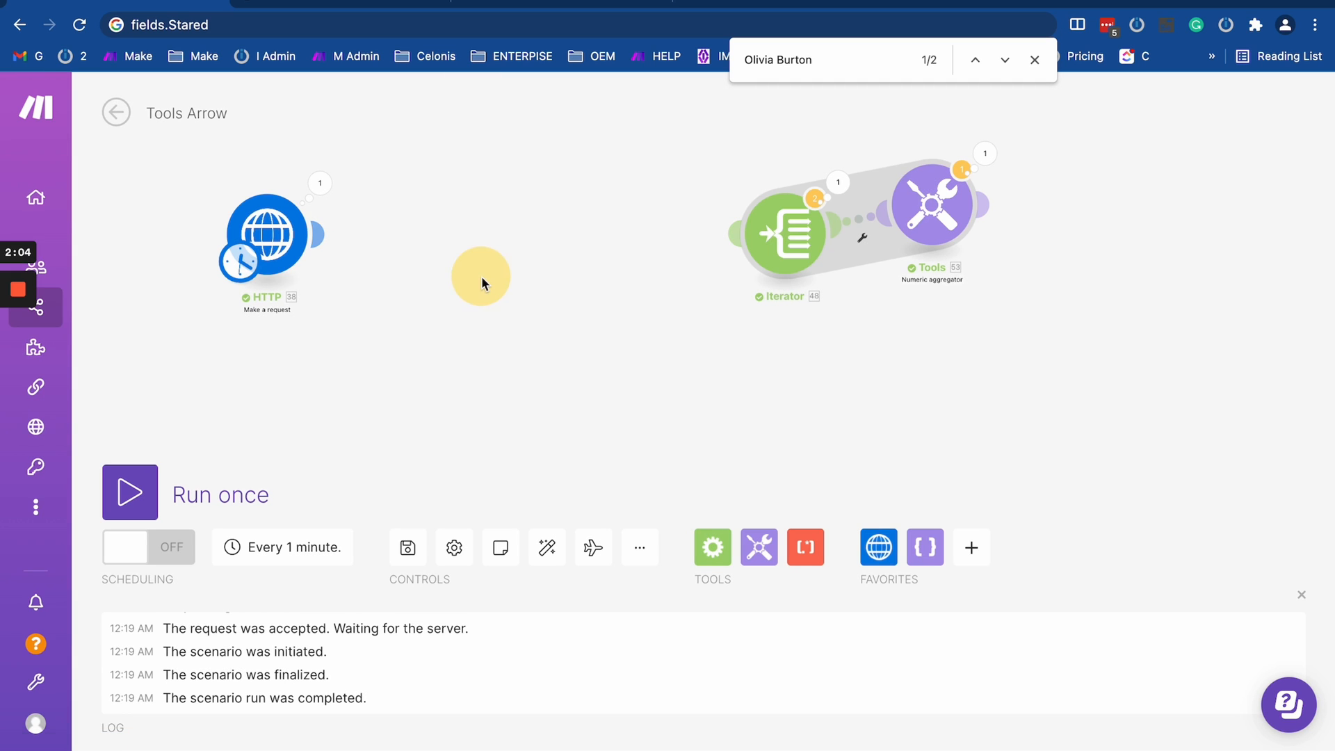
- Clone the HTTP module and connect the copy directly after the original HTTP module
{"action": "right_click", "coordinate": [286, 237]}
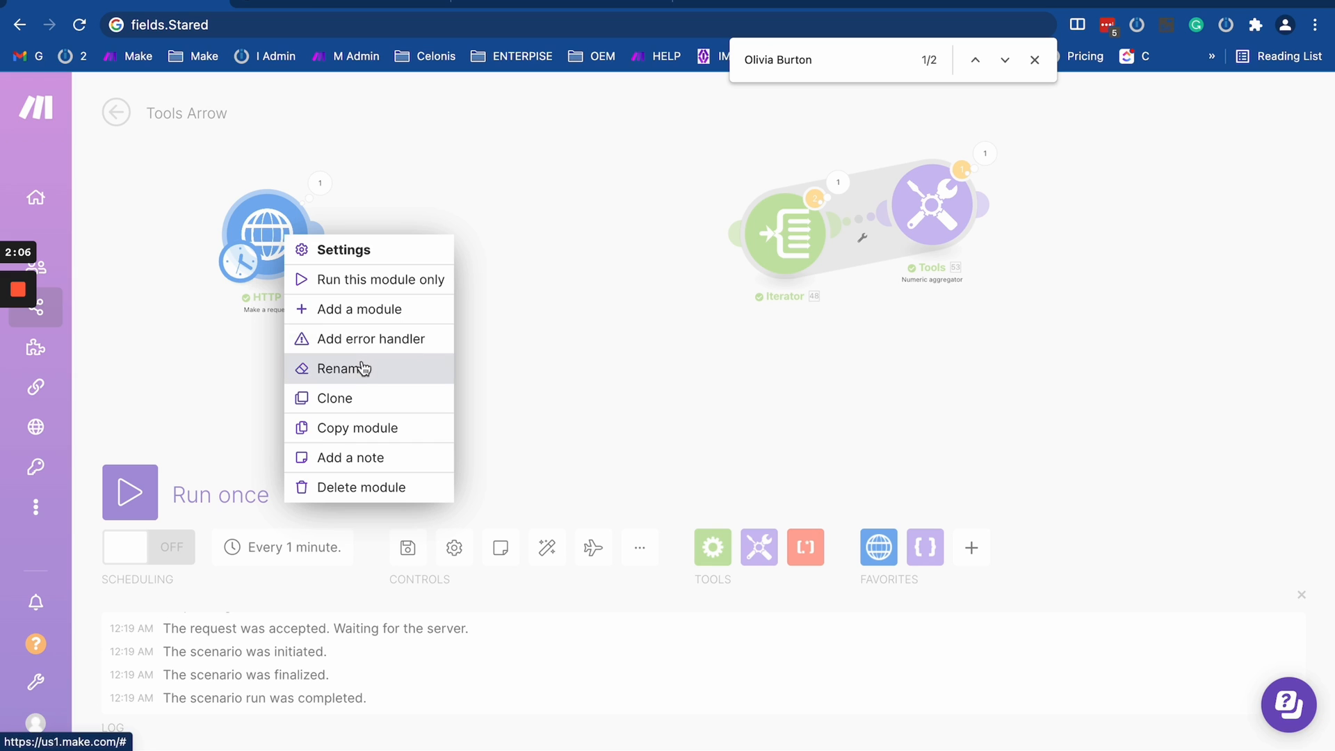
{"action": "left_click", "coordinate": [352, 399]}
{"action": "left_click", "coordinate": [443, 263]}
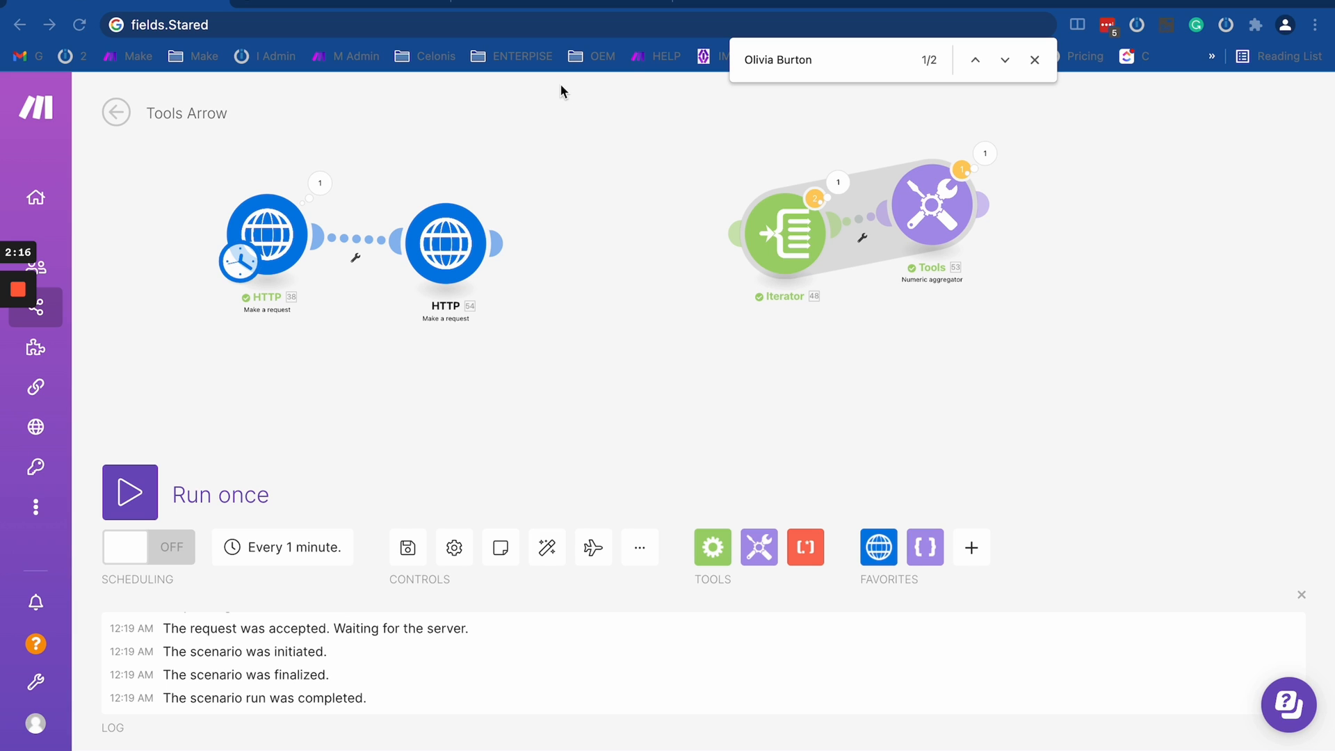
{"action": "left_click", "coordinate": [456, 268]}
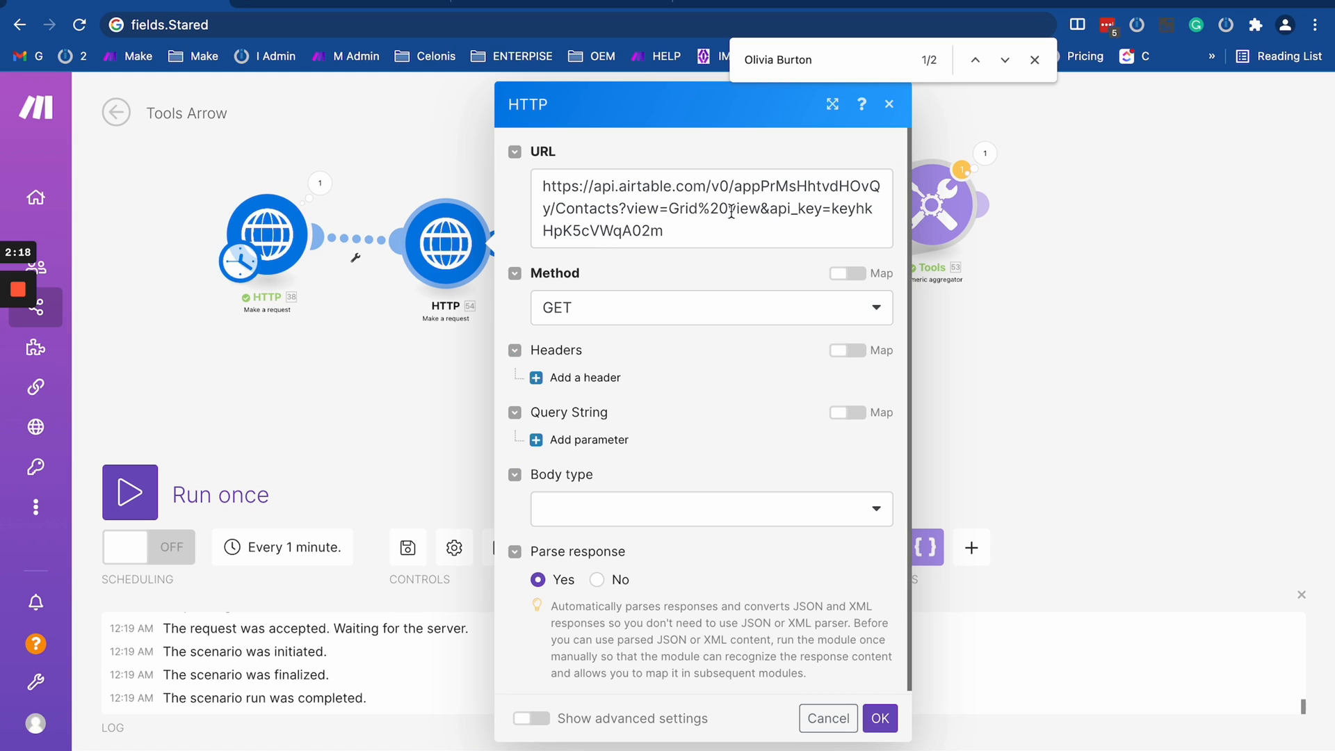
{"action": "left_click_drag", "start_coordinate": [760, 221], "coordinate": [558, 209]}
{"action": "type", "text": "Contacts2?maxRecords=3&view=Grid%20view"}
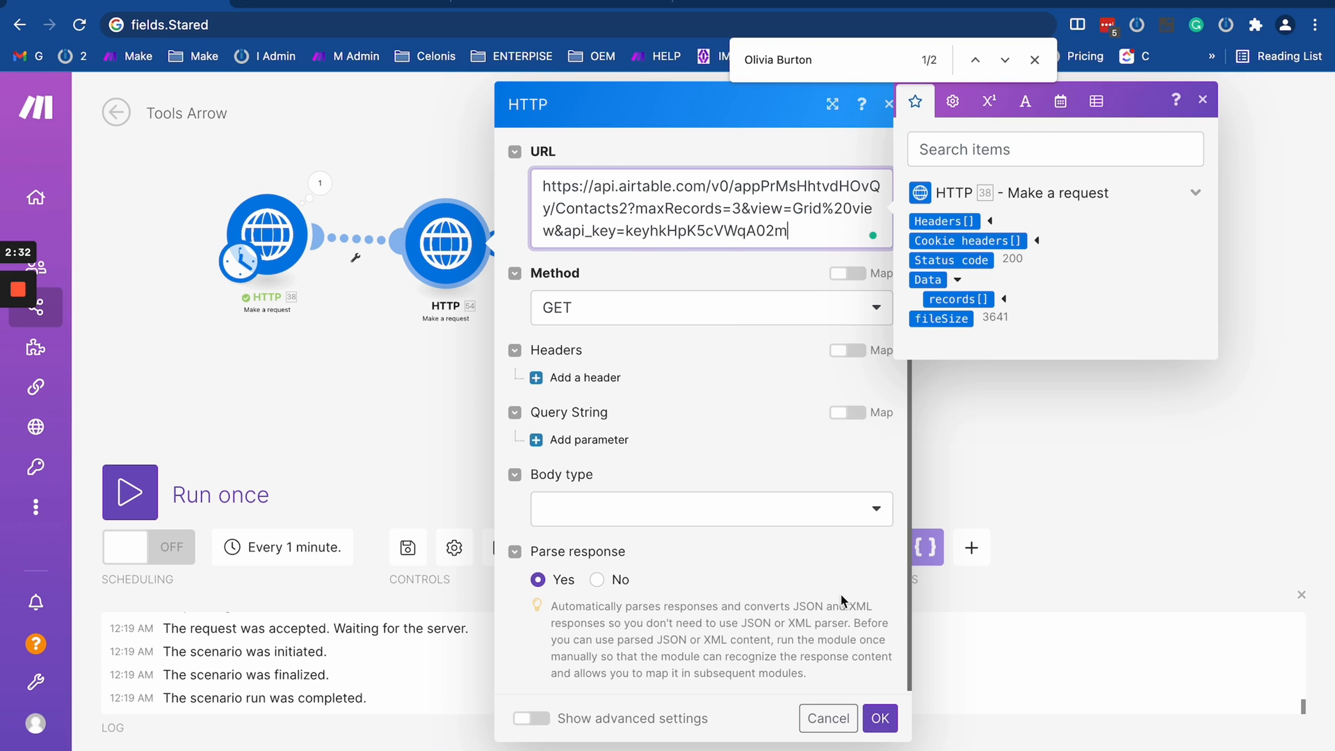
{"action": "left_click", "coordinate": [833, 727]}
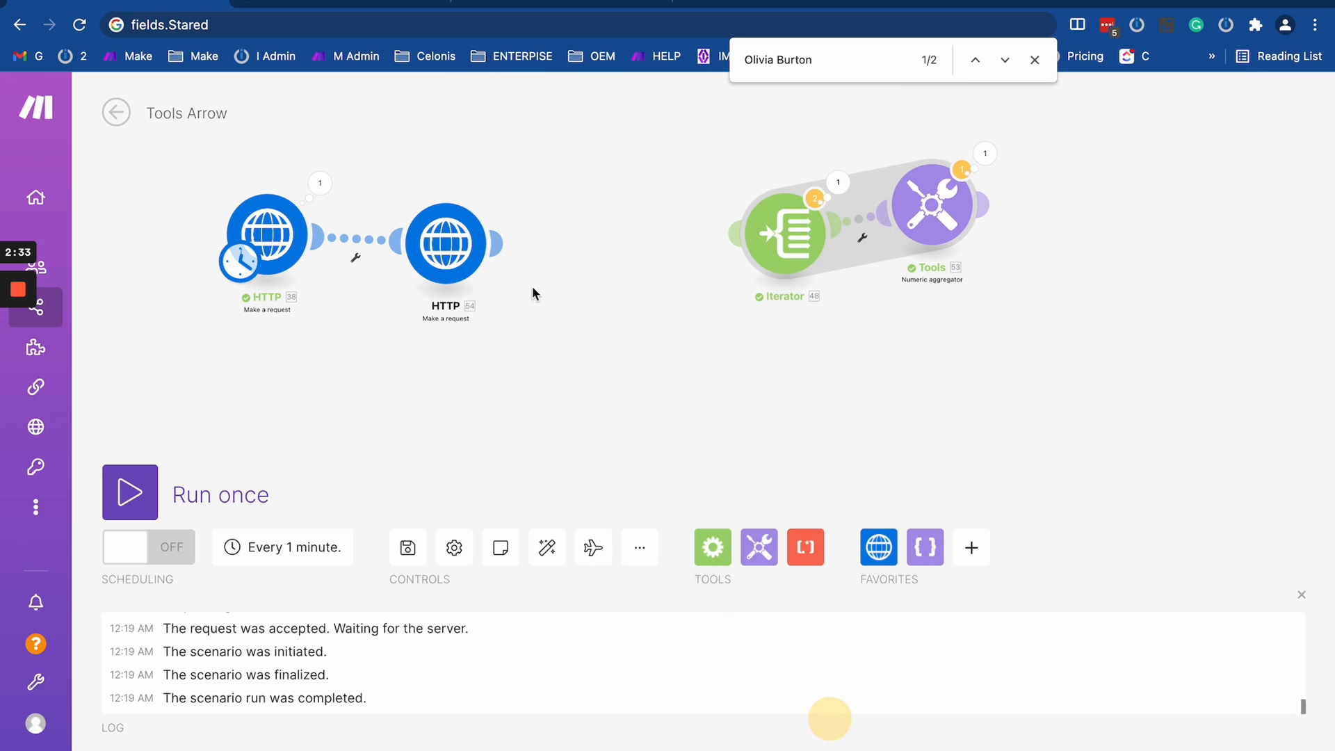
- Replace the cloned HTTP module's URL with the Airtable Contacts2 request URL including its API key, removing the maxRecords=3 parameter
{"action": "left_click", "coordinate": [446, 244]}
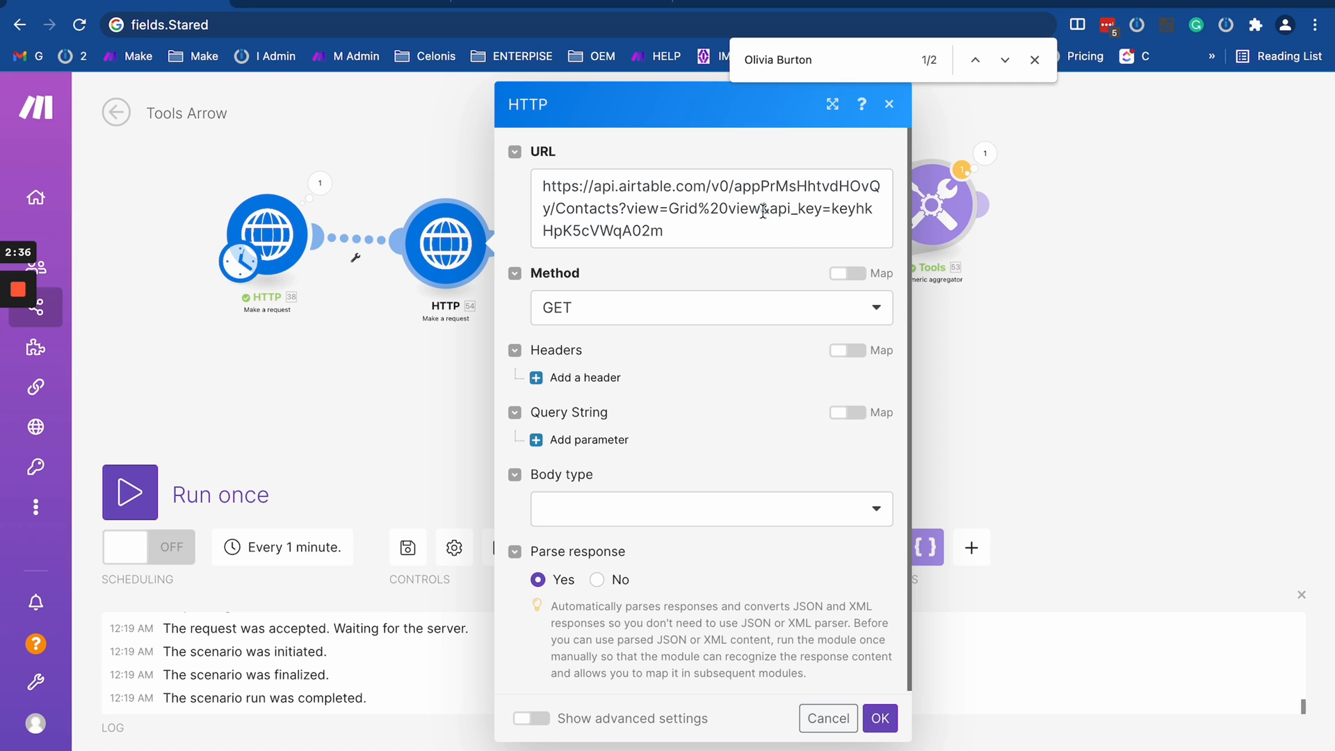
{"action": "left_click_drag", "start_coordinate": [763, 211], "coordinate": [557, 206]}
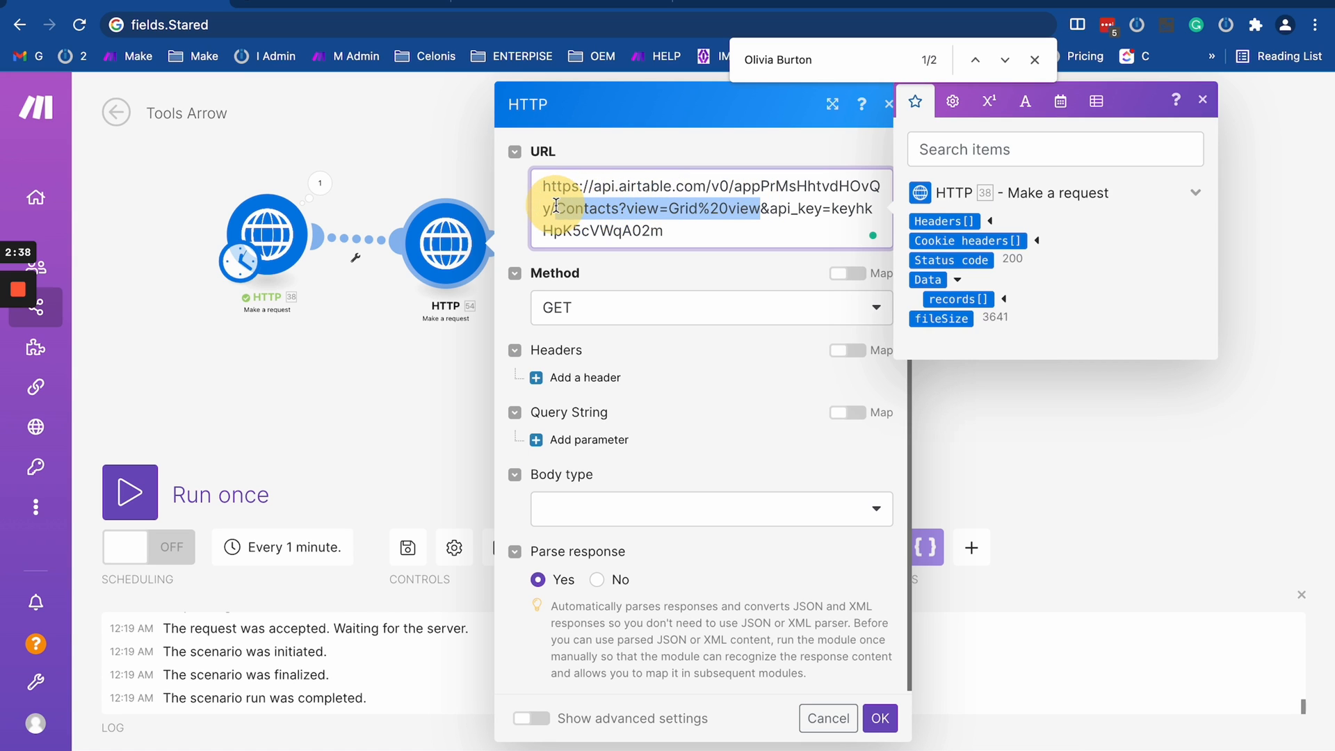
{"action": "type", "text": "Contacts2?maxRecords=3&view=Grid%20view"}
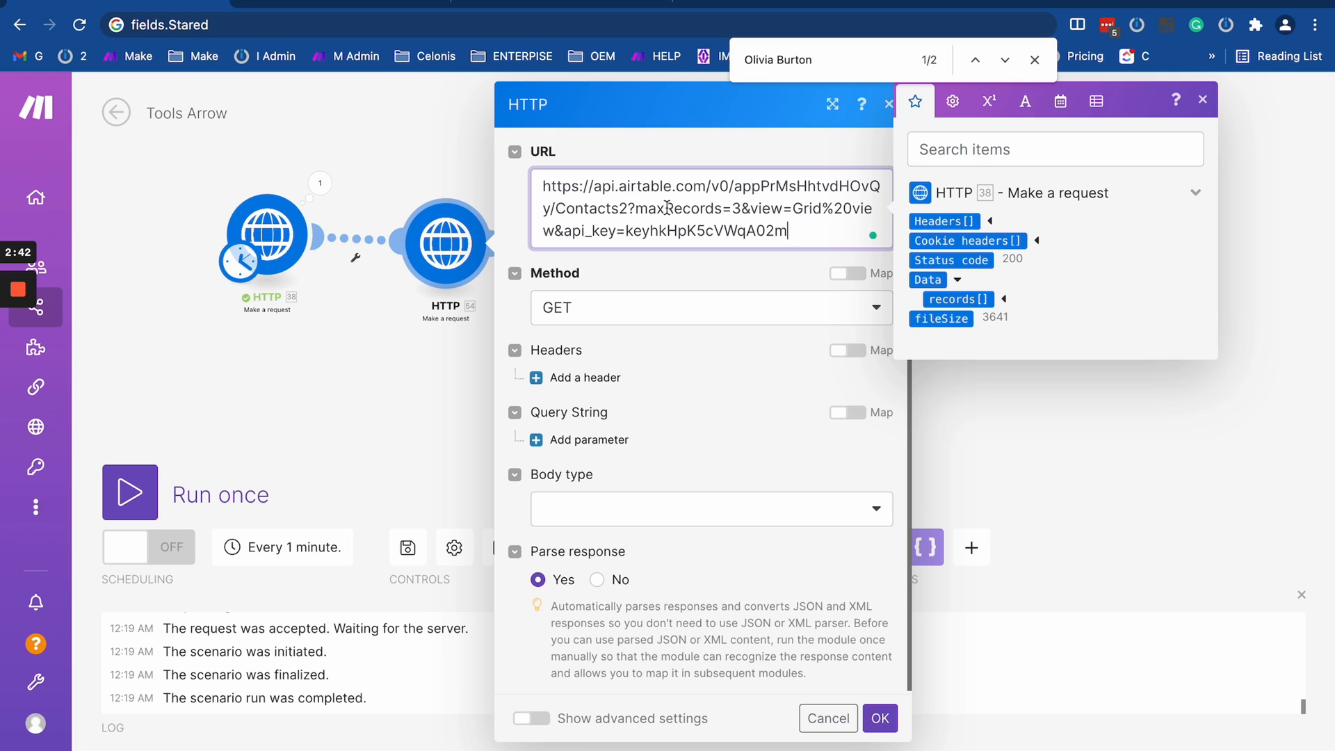
{"action": "left_click_drag", "start_coordinate": [637, 208], "coordinate": [749, 212]}
{"action": "key", "text": "BackSpace"}
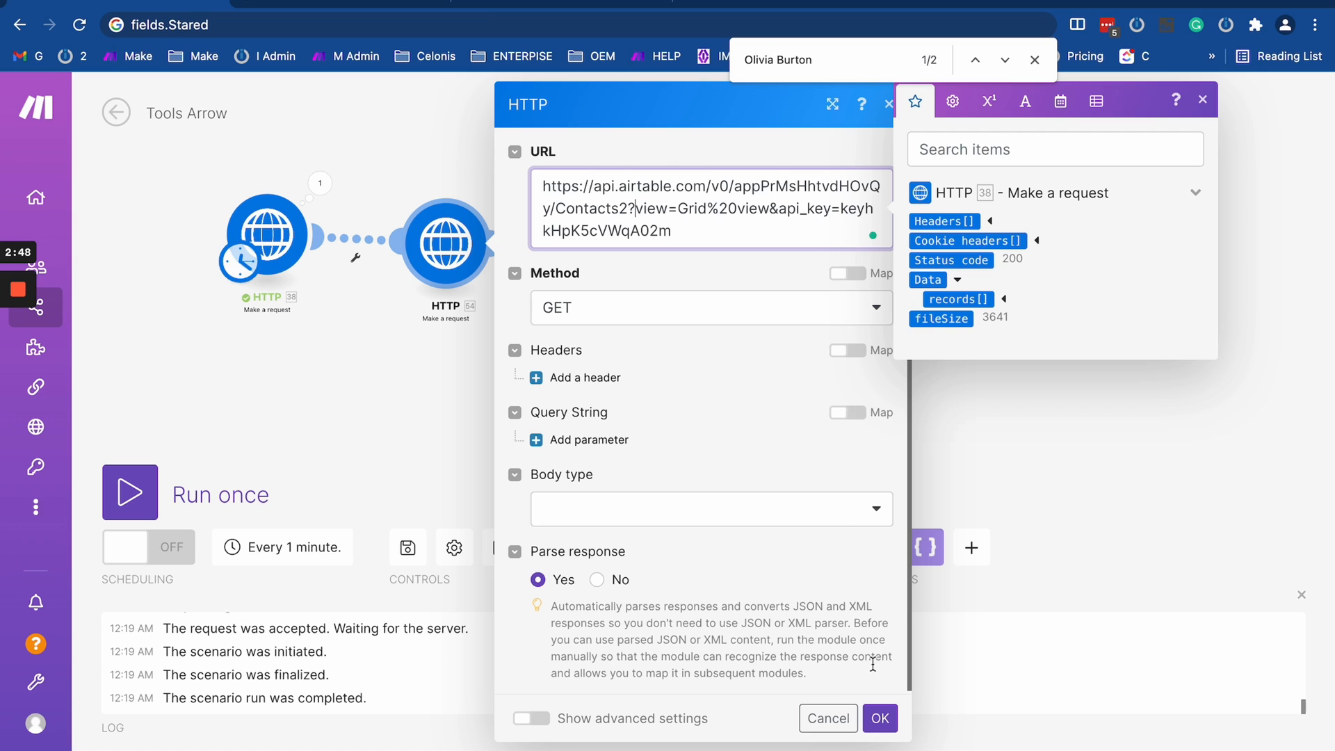
{"action": "left_click", "coordinate": [881, 718]}
- Run the scenario once to execute both HTTP requests
{"action": "left_click", "coordinate": [151, 496]}
{"action": "scroll", "coordinate": [244, 444], "scroll_direction": "down", "scroll_amount": 5}
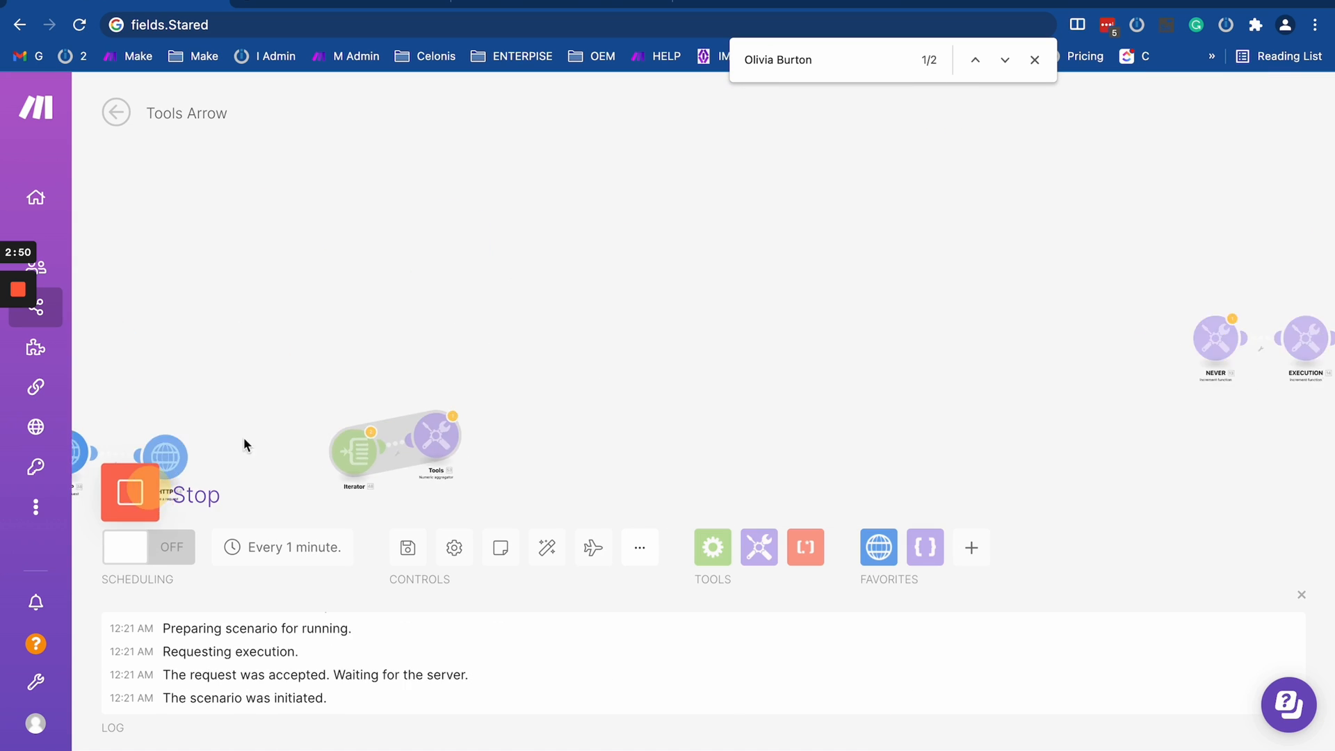
{"action": "left_click_drag", "start_coordinate": [417, 406], "coordinate": [633, 201]}
{"action": "scroll", "coordinate": [470, 220], "scroll_direction": "up", "scroll_amount": 5}
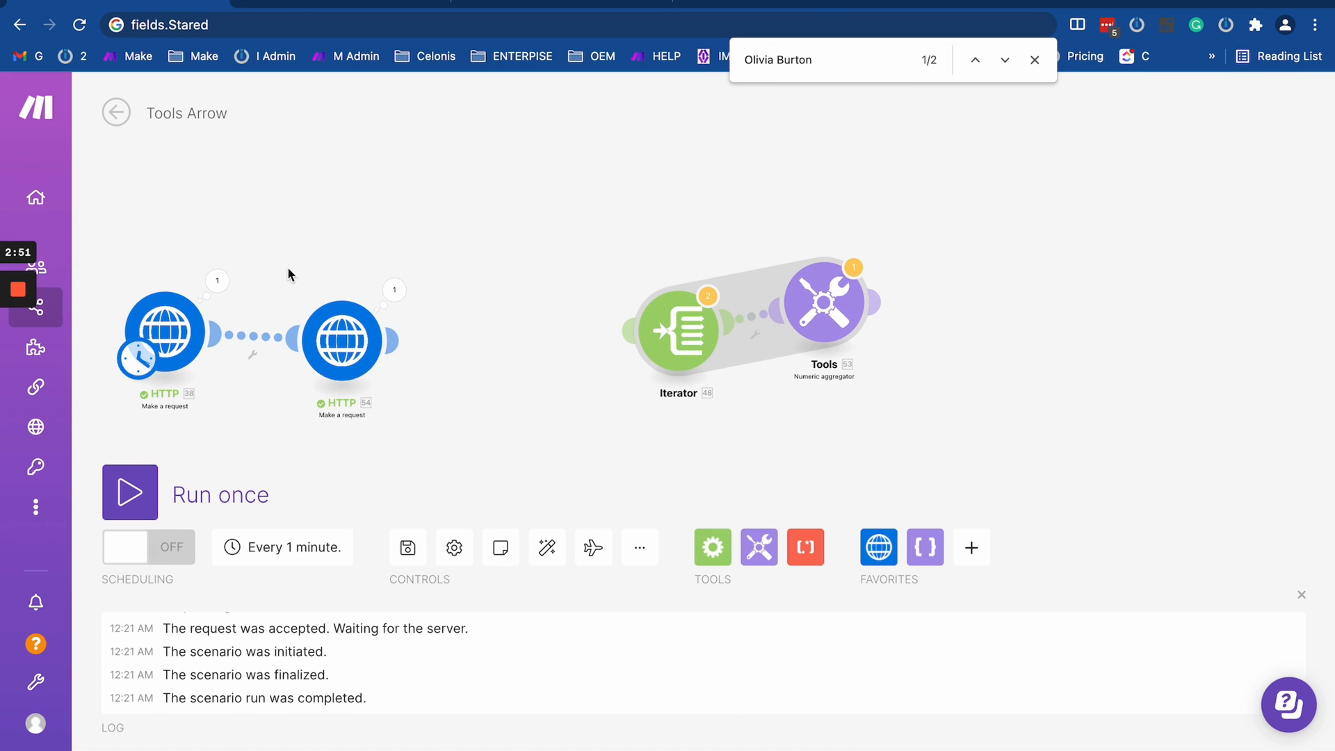
- Inspect the records array in the output data of the first HTTP module
{"action": "left_click", "coordinate": [217, 281]}
{"action": "scroll", "coordinate": [348, 591], "scroll_direction": "down", "scroll_amount": 2}
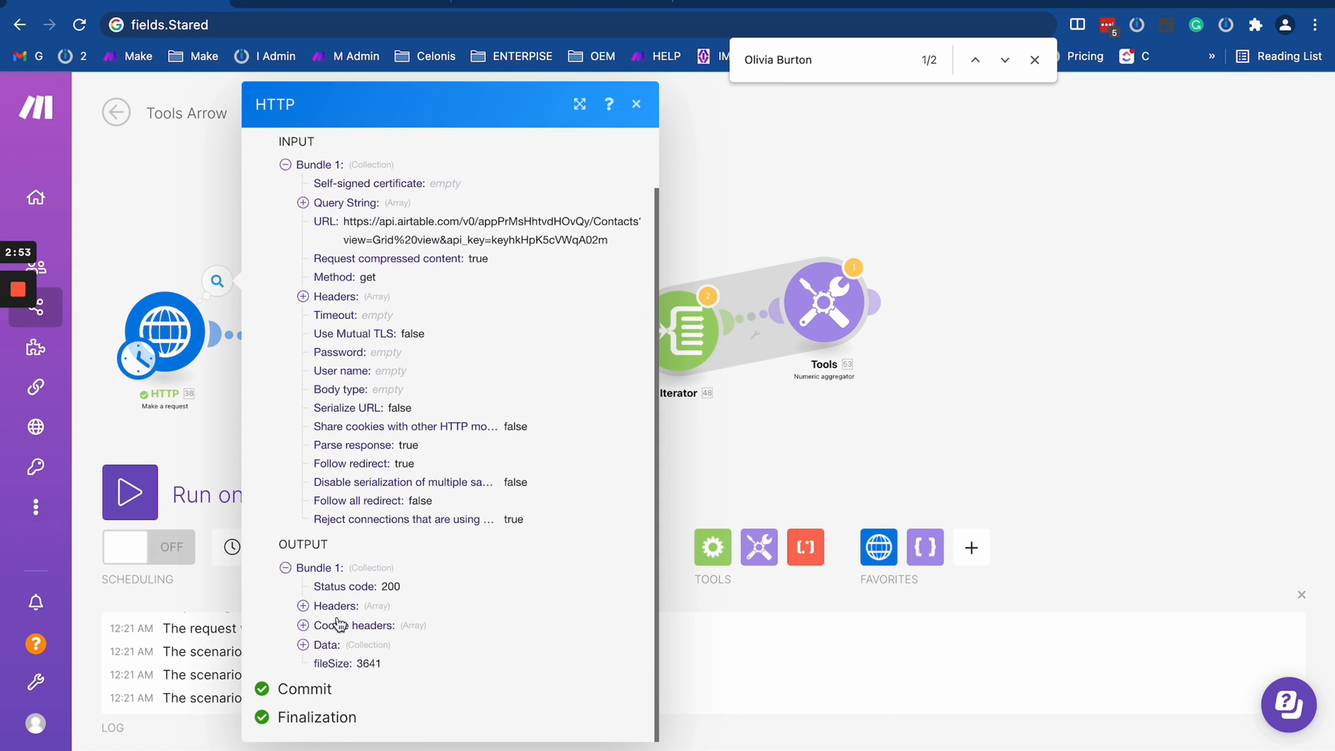
{"action": "left_click", "coordinate": [303, 645]}
{"action": "left_click", "coordinate": [320, 645]}
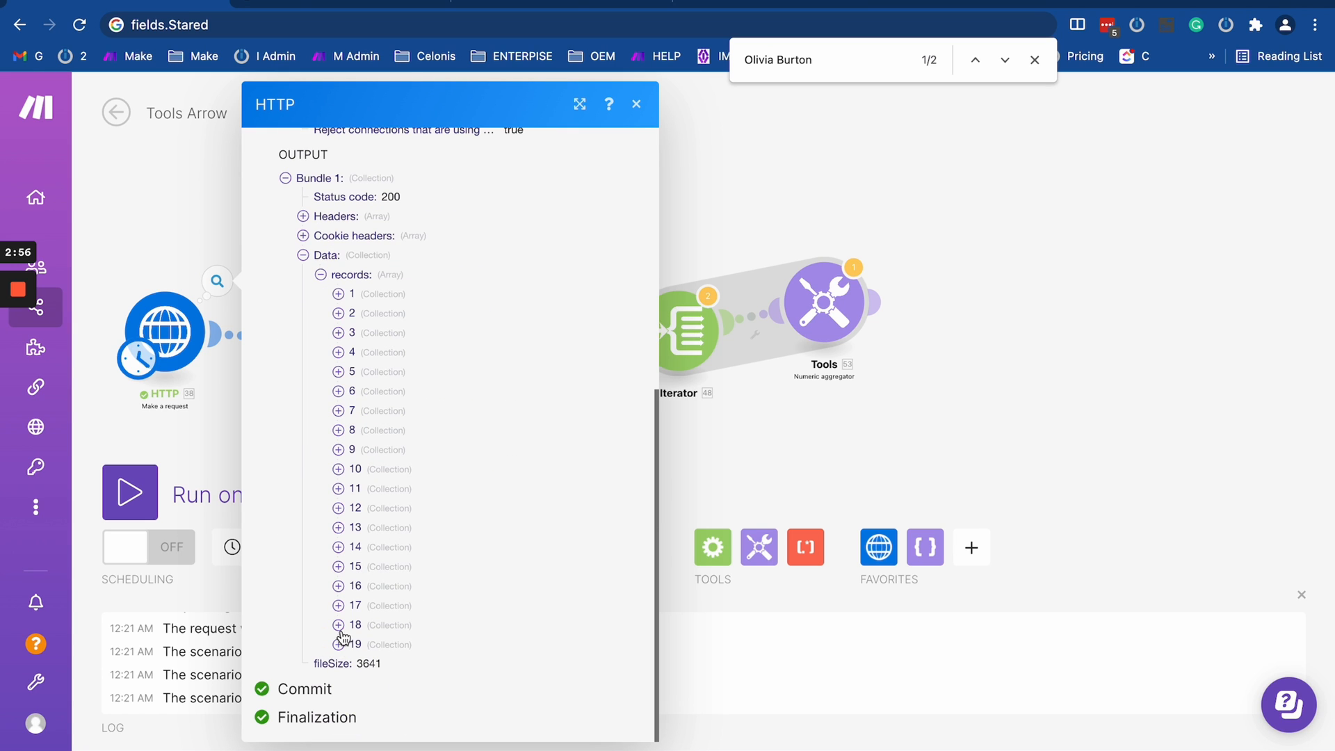
{"action": "left_click", "coordinate": [215, 230]}
- Examine records 15, 16 and 19 in the second HTTP module's output data, focusing on the Phone and Email fields
{"action": "left_click", "coordinate": [395, 290]}
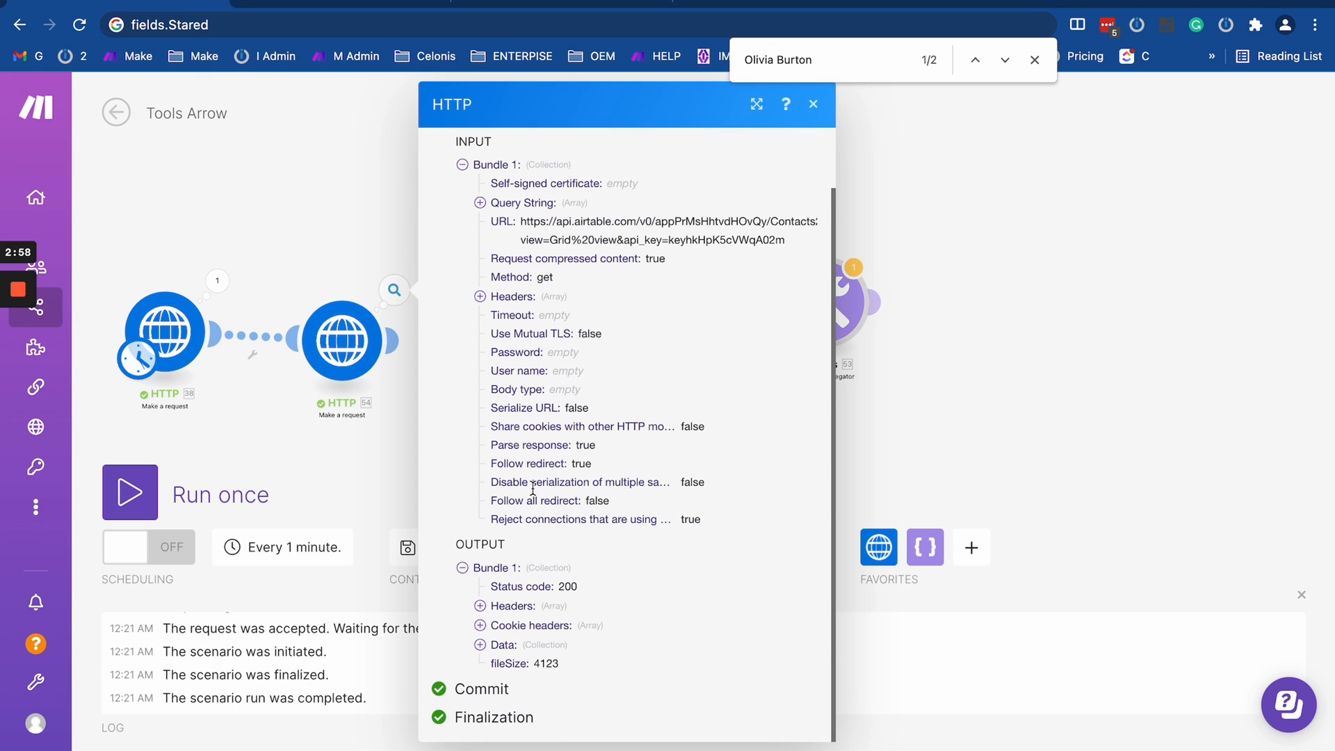
{"action": "left_click", "coordinate": [480, 645]}
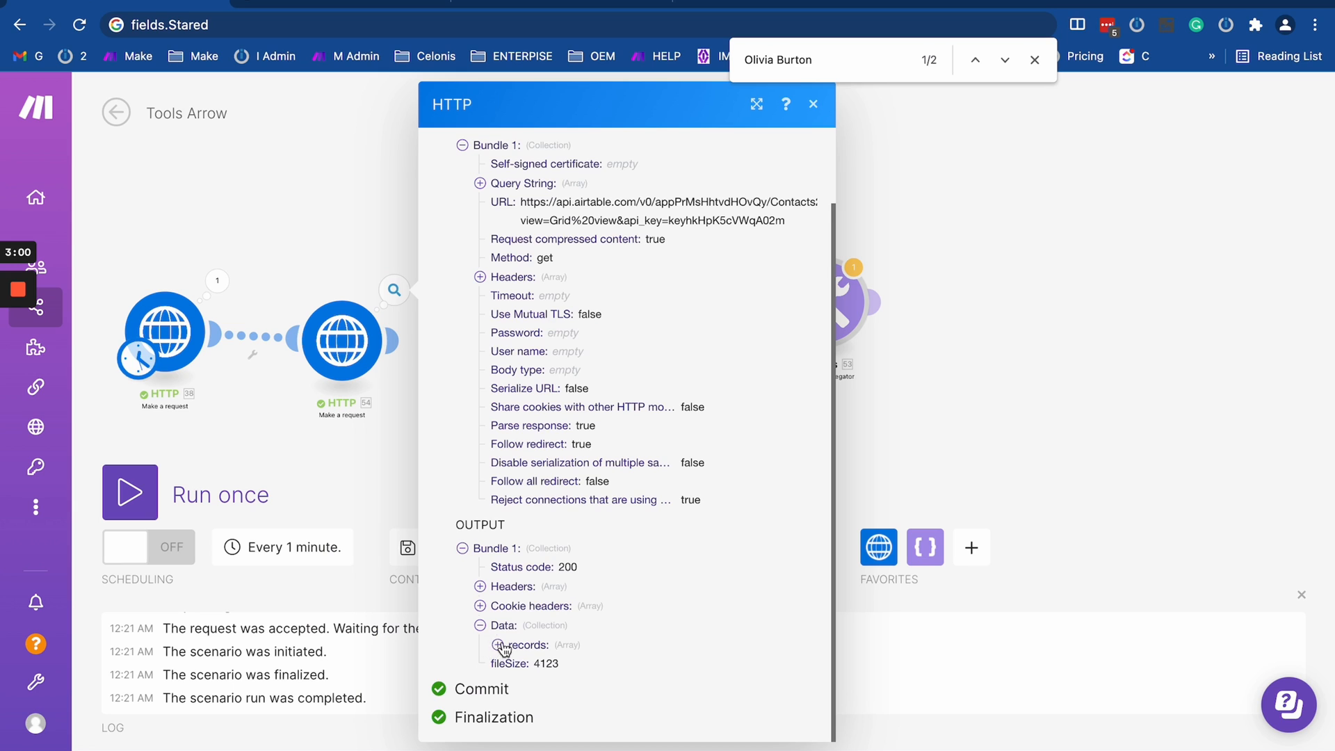
{"action": "left_click", "coordinate": [497, 647]}
{"action": "left_click", "coordinate": [516, 645]}
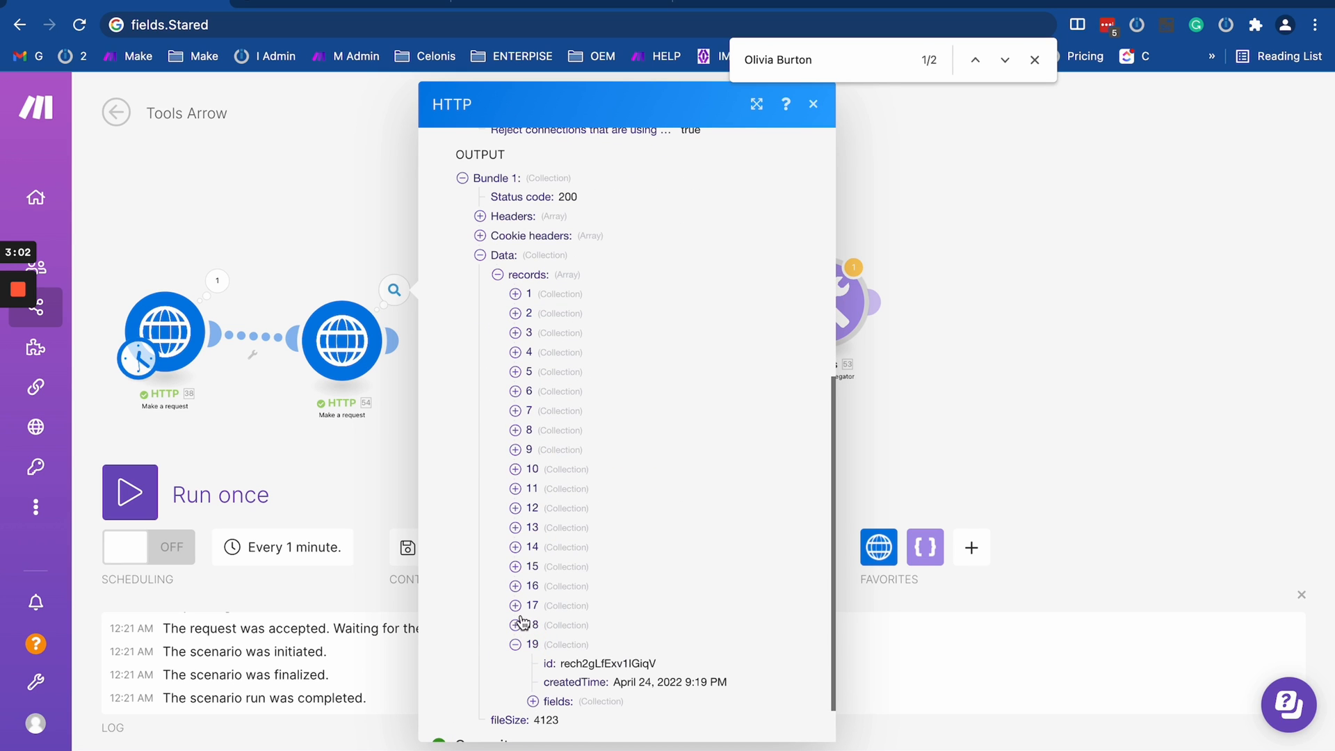
{"action": "left_click", "coordinate": [545, 701]}
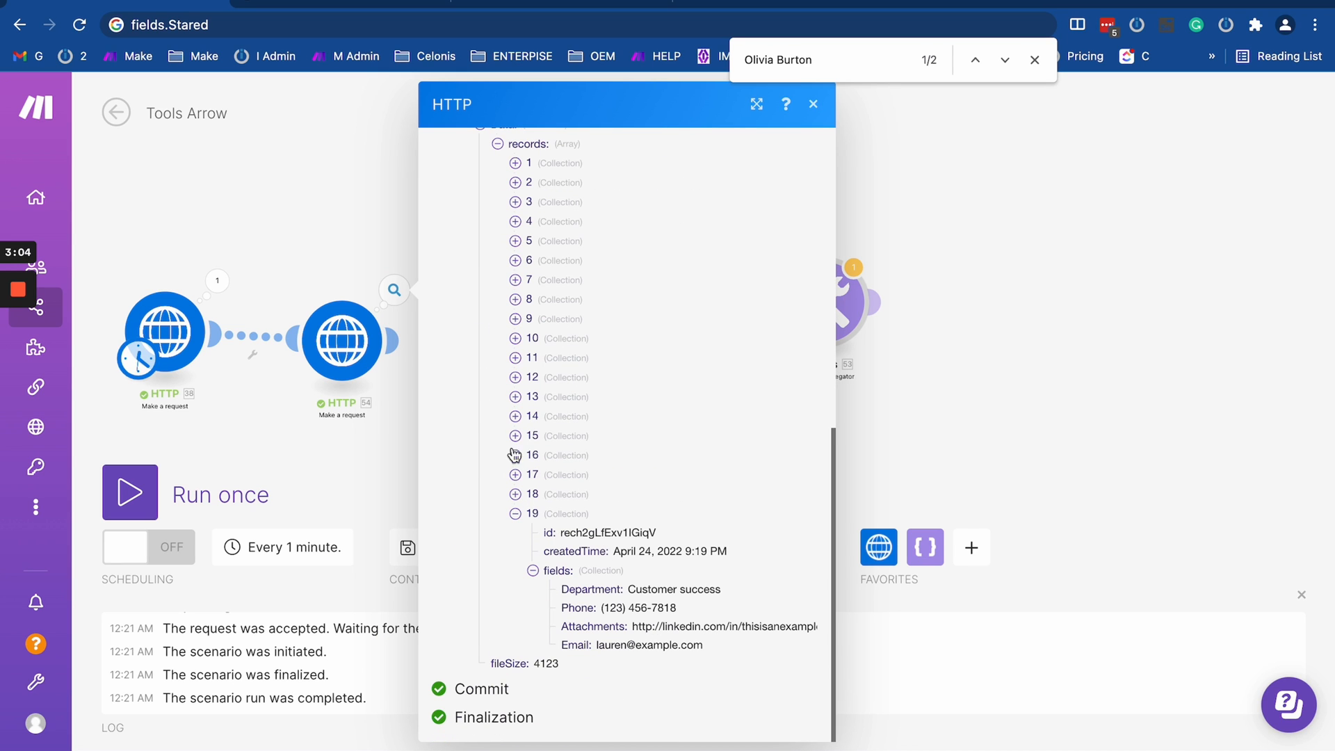
{"action": "left_click", "coordinate": [514, 456]}
{"action": "left_click", "coordinate": [516, 436]}
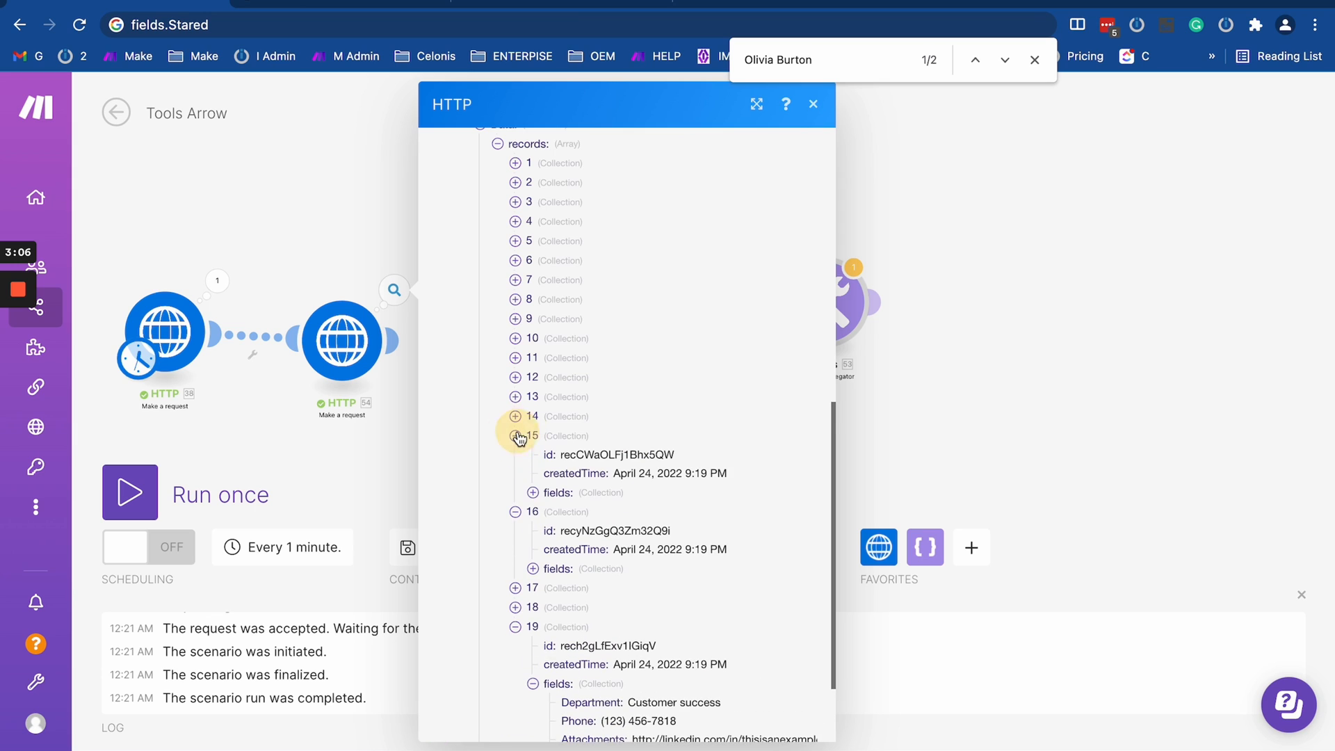
{"action": "left_click", "coordinate": [535, 493]}
{"action": "scroll", "coordinate": [538, 494], "scroll_direction": "down", "scroll_amount": 2}
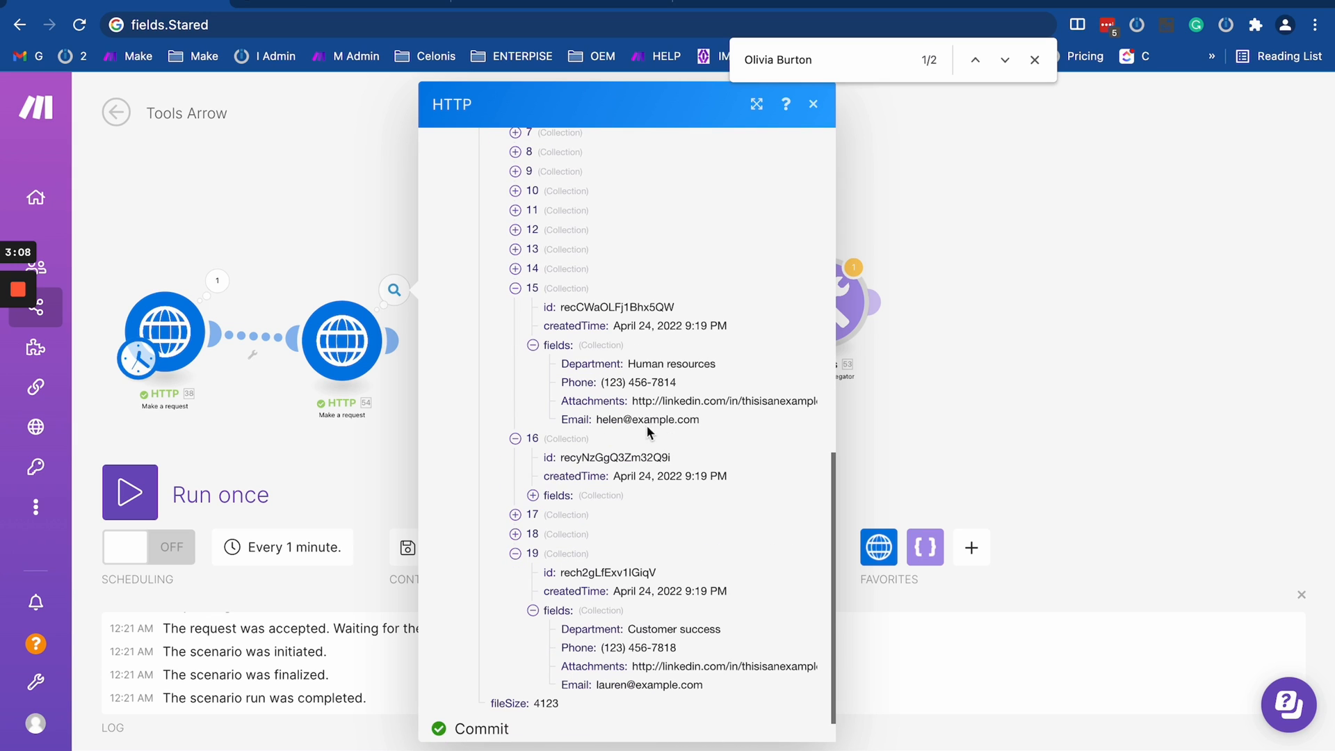
{"action": "left_click_drag", "start_coordinate": [562, 648], "coordinate": [695, 649]}
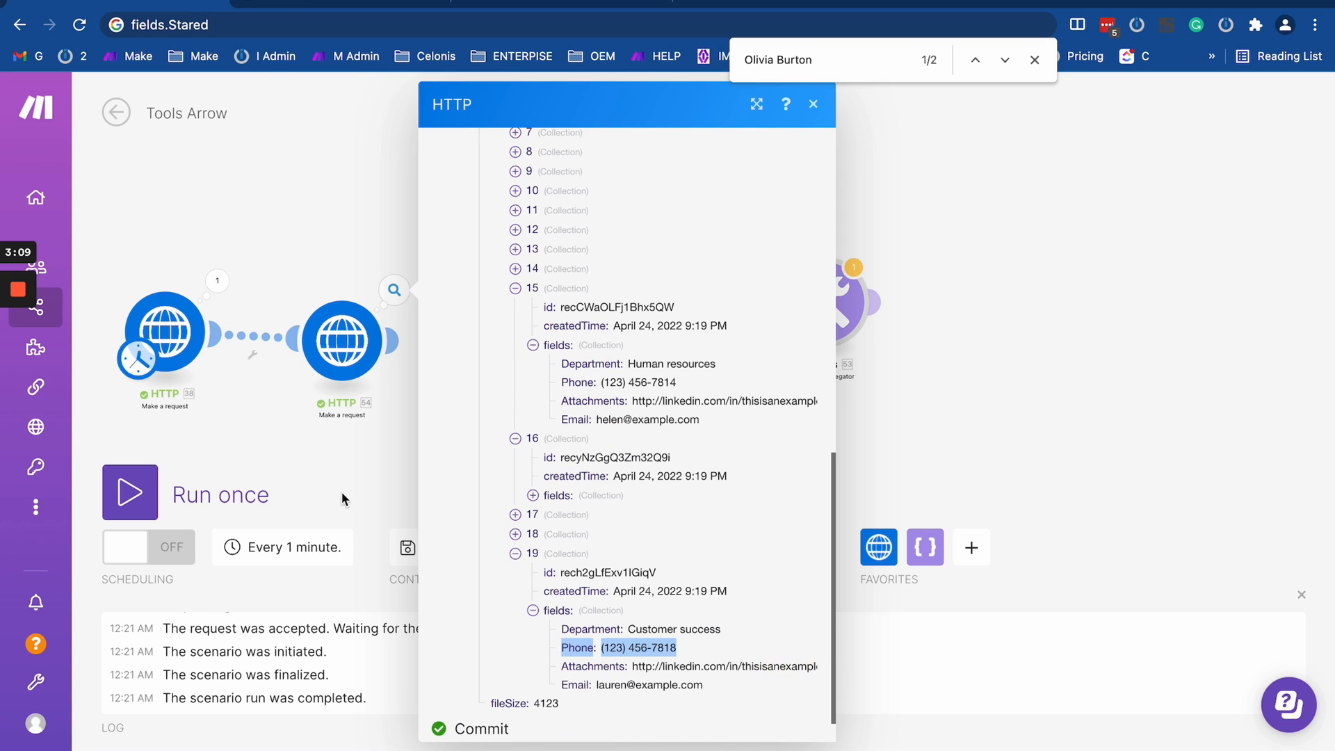
{"action": "left_click_drag", "start_coordinate": [562, 684], "coordinate": [702, 685]}
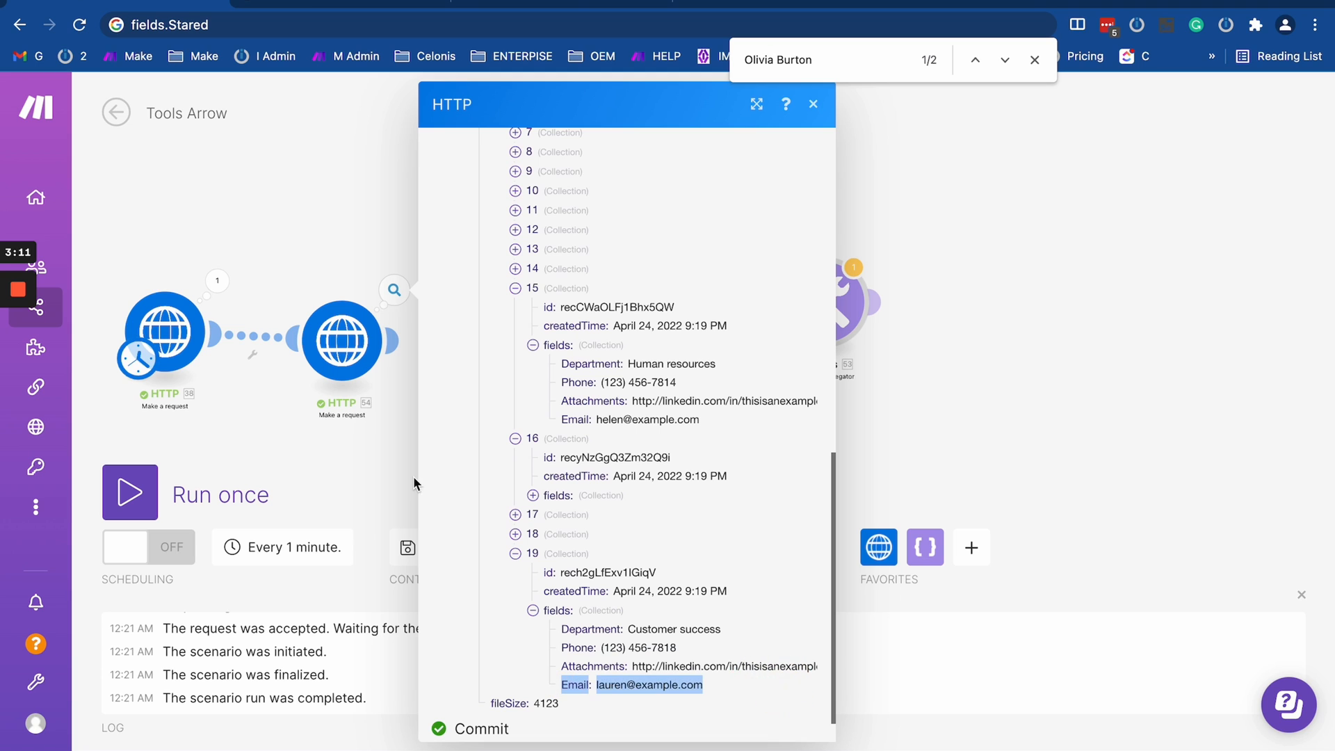
- Examine record 3 in the first HTTP module's output data, focusing on its Title, Email and Name fields
{"action": "left_click", "coordinate": [217, 281]}
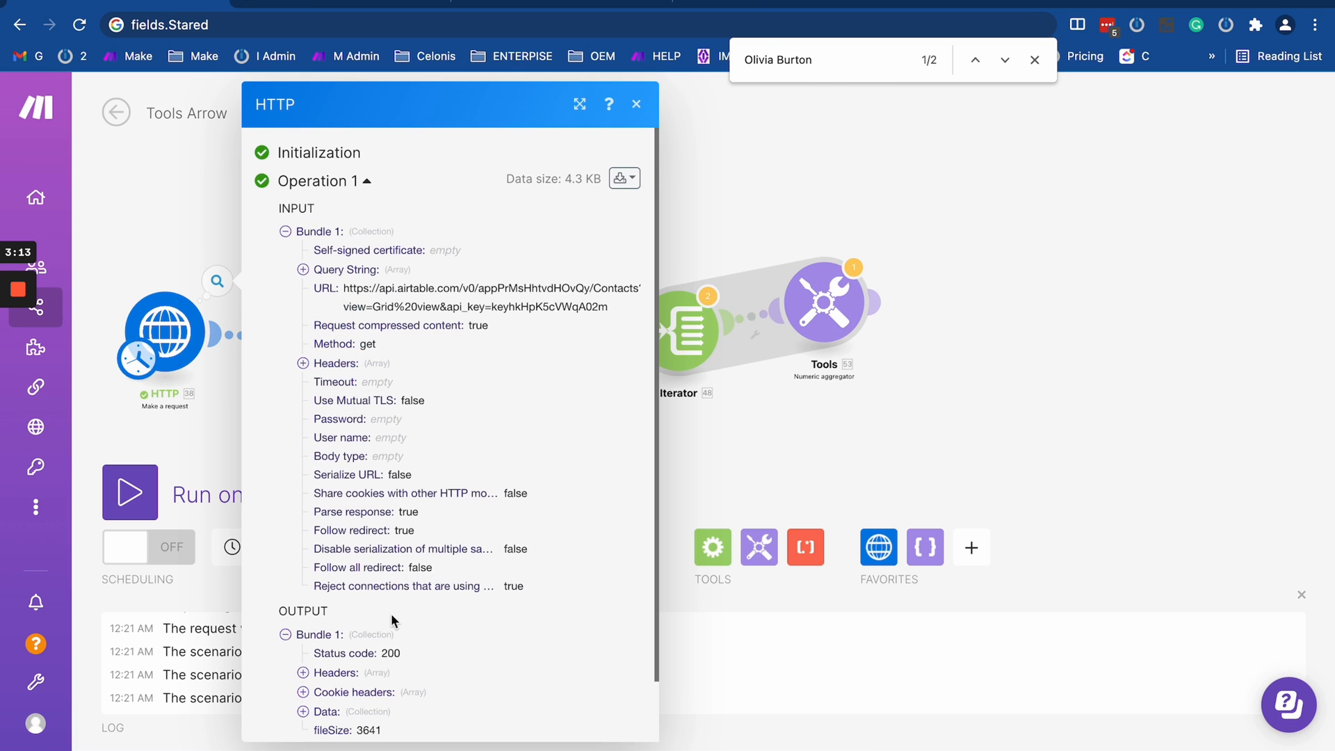
{"action": "scroll", "coordinate": [394, 623], "scroll_direction": "down", "scroll_amount": 2}
{"action": "left_click", "coordinate": [304, 644]}
{"action": "left_click", "coordinate": [318, 639]}
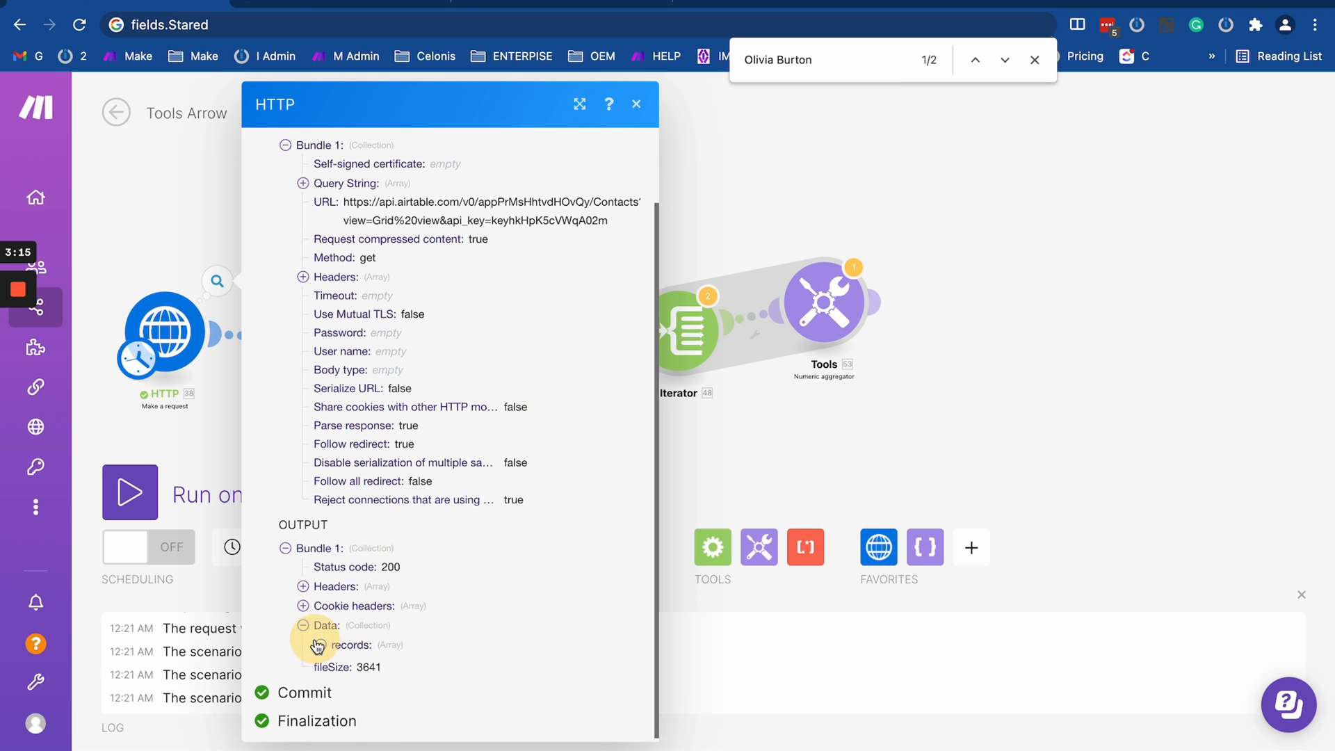
{"action": "scroll", "coordinate": [319, 635], "scroll_direction": "down", "scroll_amount": 4}
{"action": "left_click", "coordinate": [358, 494]}
{"action": "left_click", "coordinate": [352, 475]}
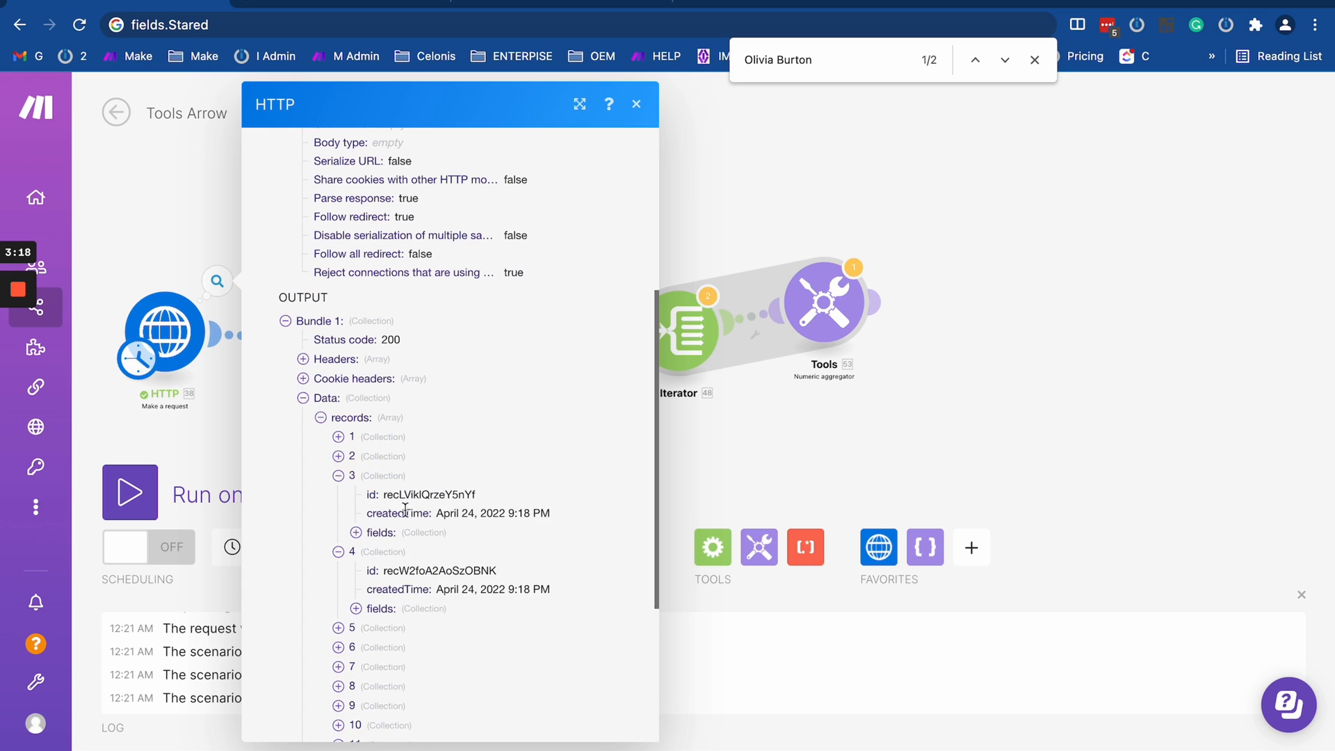
{"action": "left_click", "coordinate": [382, 532]}
{"action": "left_click_drag", "start_coordinate": [378, 607], "coordinate": [547, 602]}
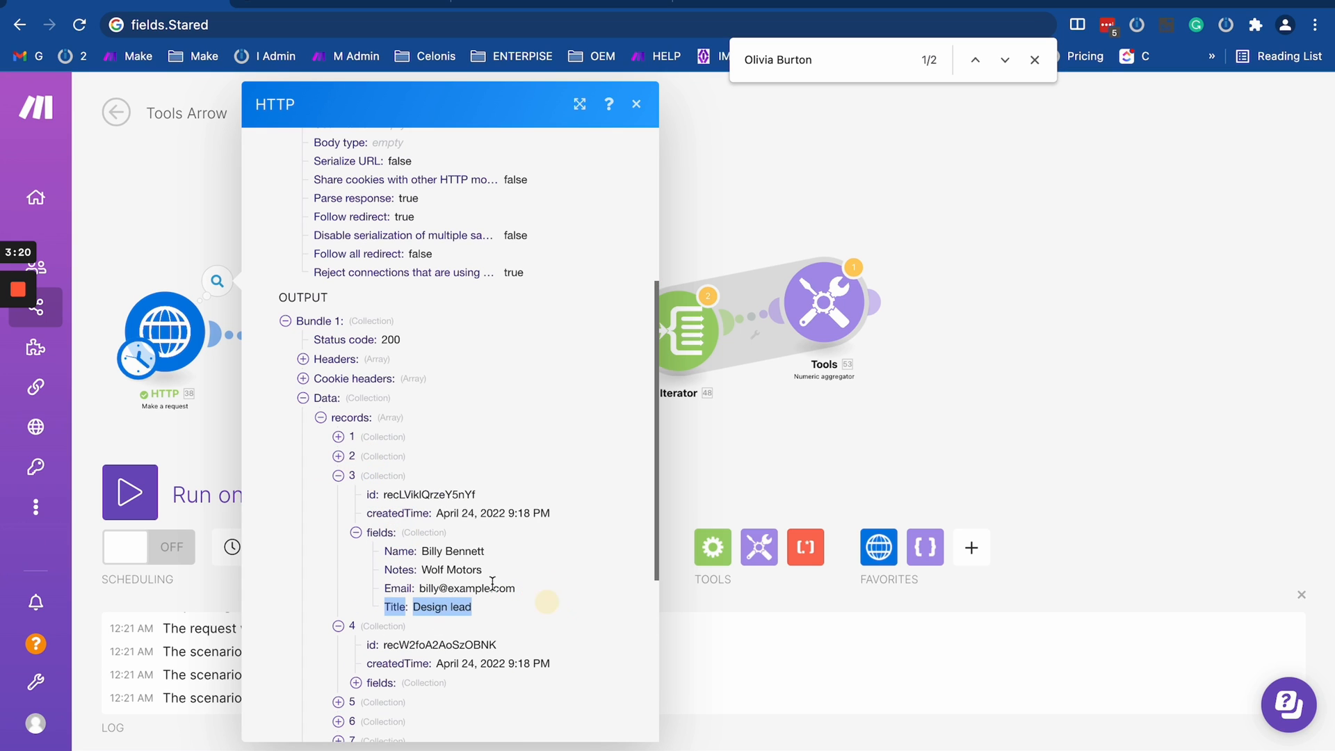
{"action": "left_click_drag", "start_coordinate": [382, 588], "coordinate": [554, 590]}
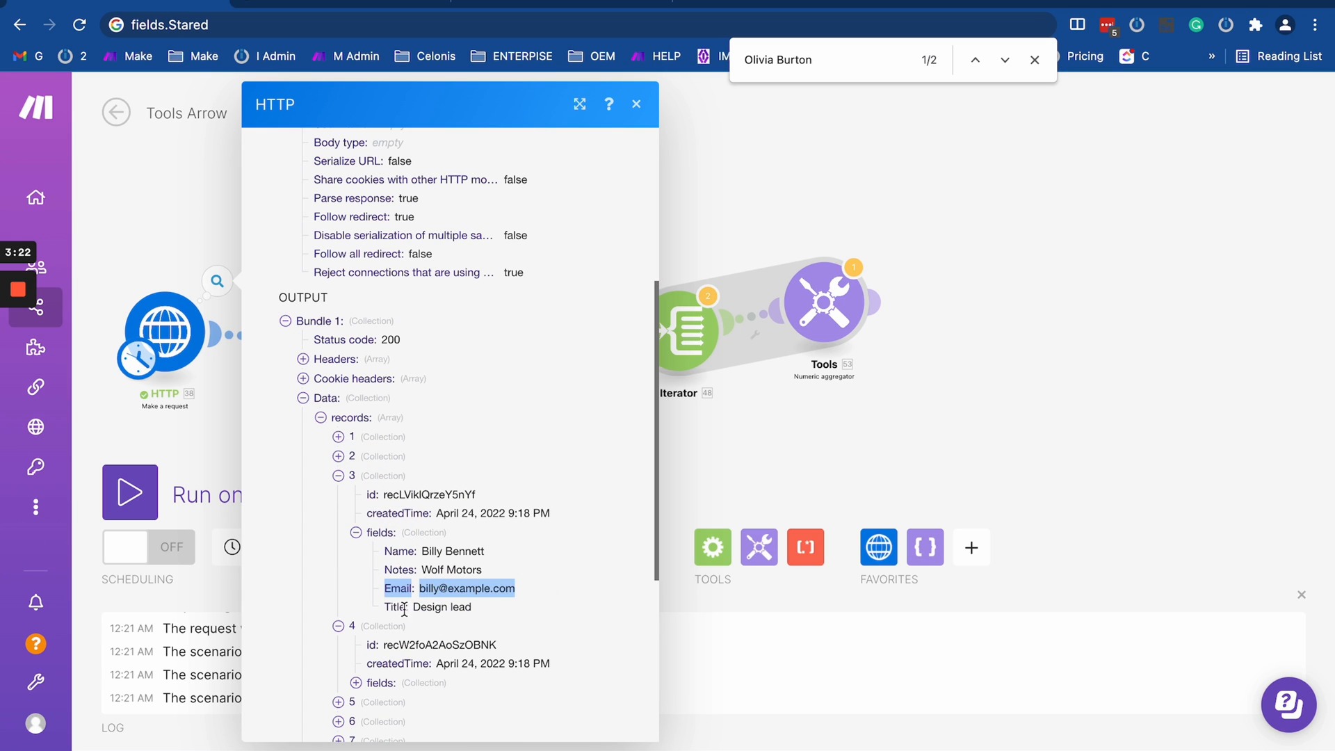
{"action": "left_click", "coordinate": [376, 609]}
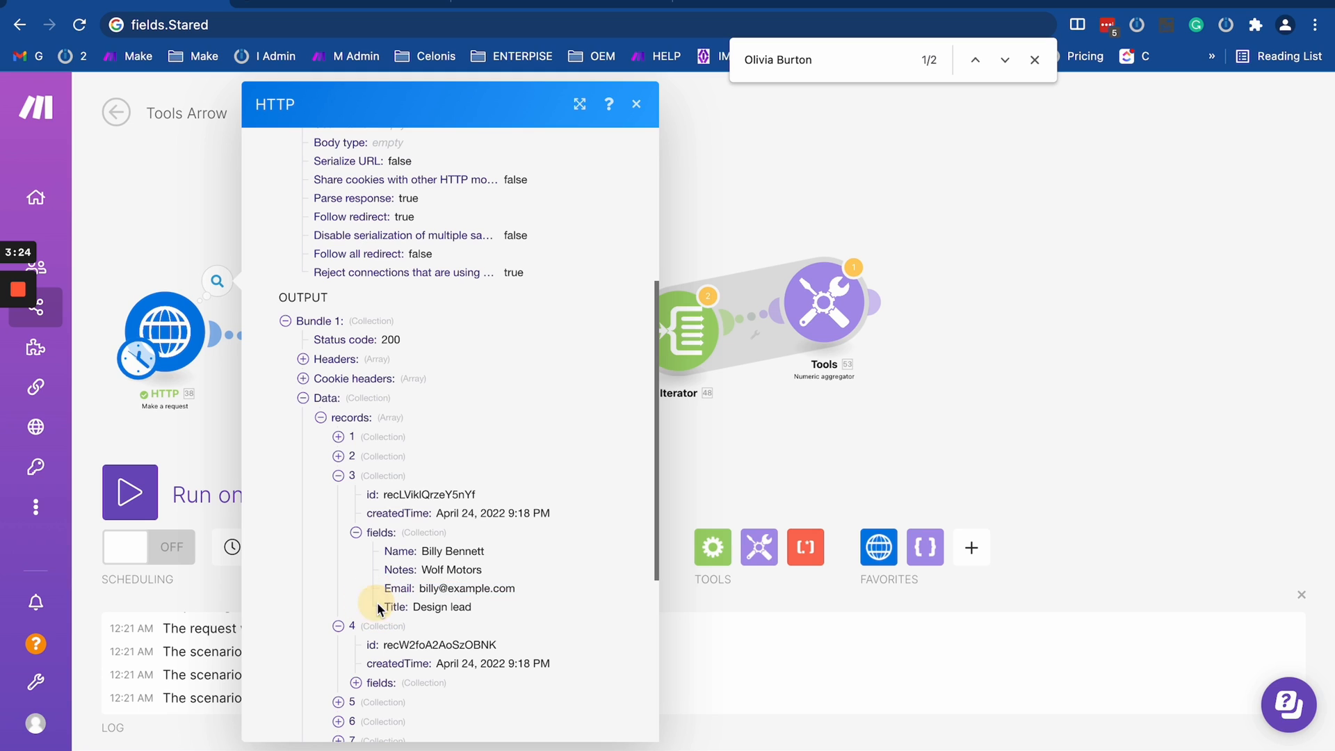
{"action": "left_click_drag", "start_coordinate": [383, 551], "coordinate": [531, 549]}
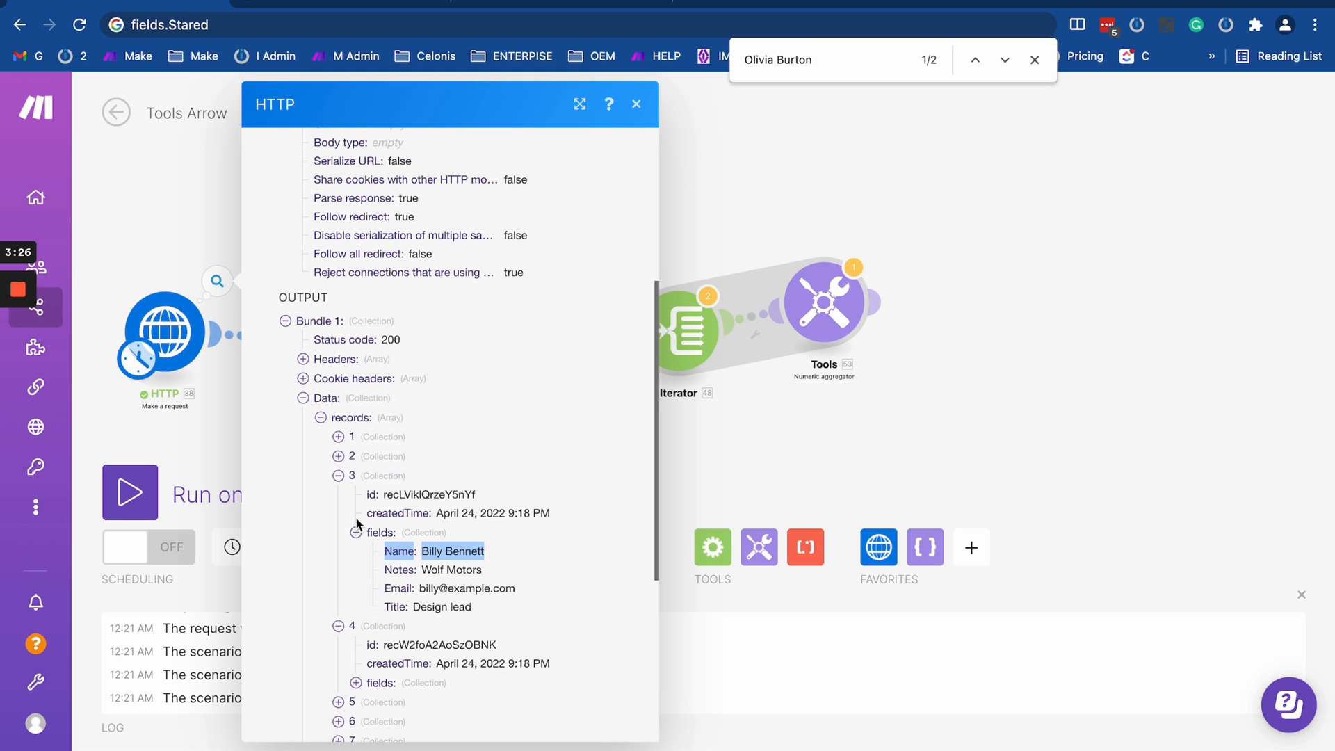
{"action": "left_click", "coordinate": [202, 425]}
- Arrange the two HTTP modules close together and move the Iterator and Tools numeric aggregator far away from them
{"action": "left_click_drag", "start_coordinate": [202, 425], "coordinate": [479, 423]}
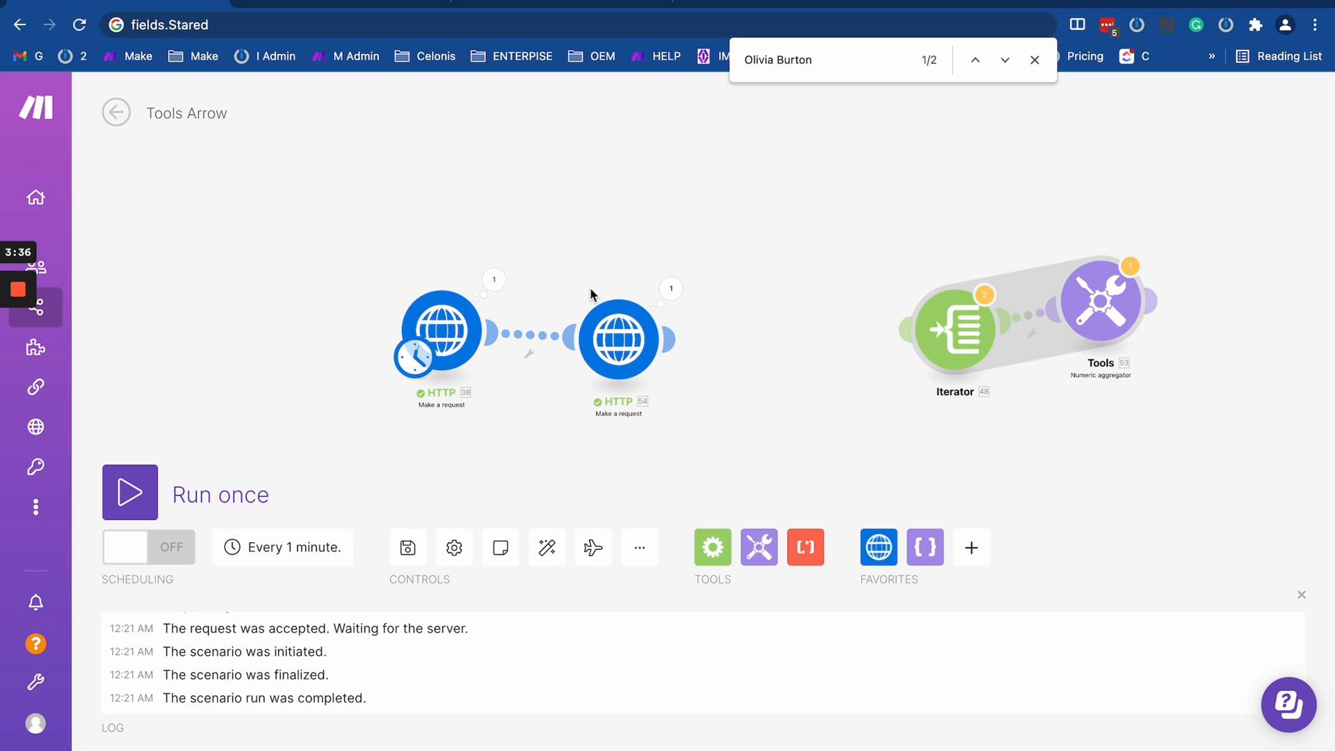
{"action": "left_click_drag", "start_coordinate": [622, 354], "coordinate": [578, 345]}
{"action": "left_click_drag", "start_coordinate": [710, 385], "coordinate": [626, 376]}
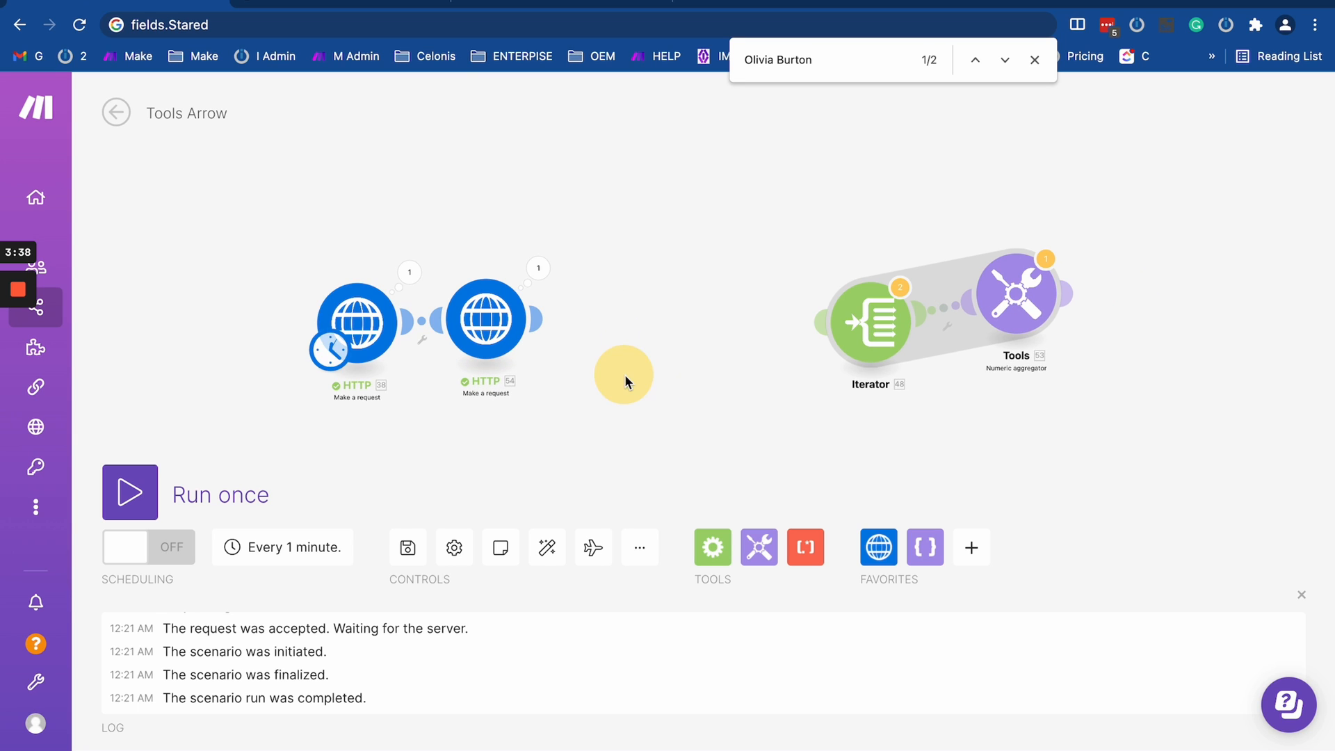
{"action": "left_click_drag", "start_coordinate": [353, 328], "coordinate": [286, 327]}
{"action": "left_click_drag", "start_coordinate": [514, 334], "coordinate": [472, 338]}
{"action": "left_click", "coordinate": [616, 328]}
{"action": "left_click_drag", "start_coordinate": [877, 326], "coordinate": [1255, 532]}
{"action": "left_click_drag", "start_coordinate": [1022, 301], "coordinate": [1294, 407]}
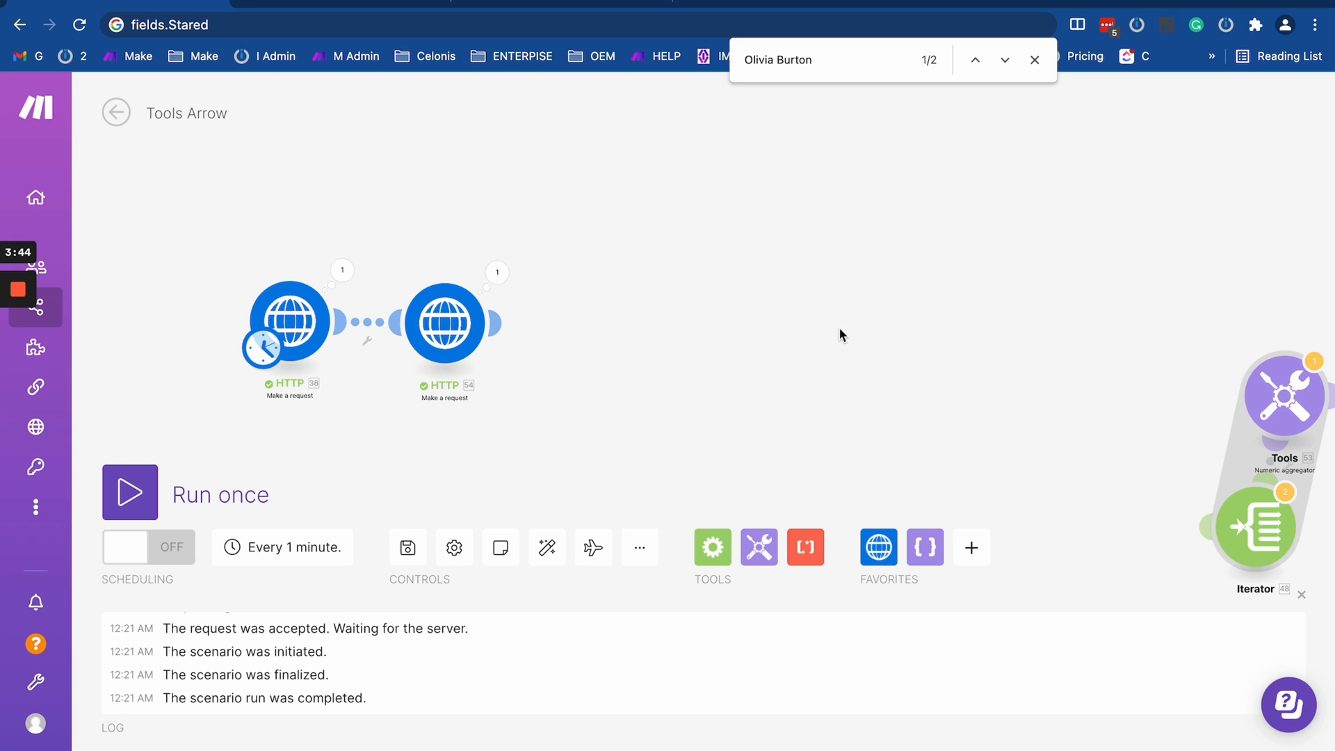
{"action": "left_click_drag", "start_coordinate": [438, 318], "coordinate": [436, 320]}
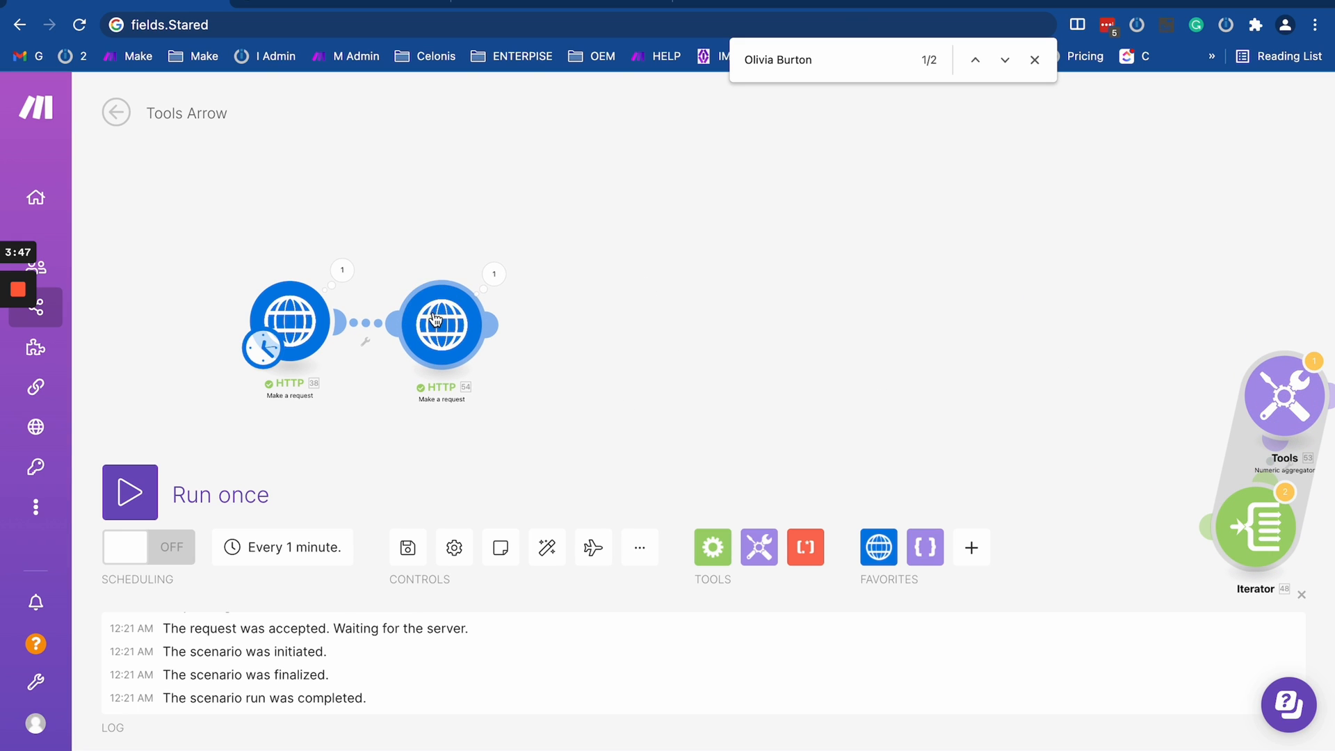
{"action": "left_click", "coordinate": [712, 548]}
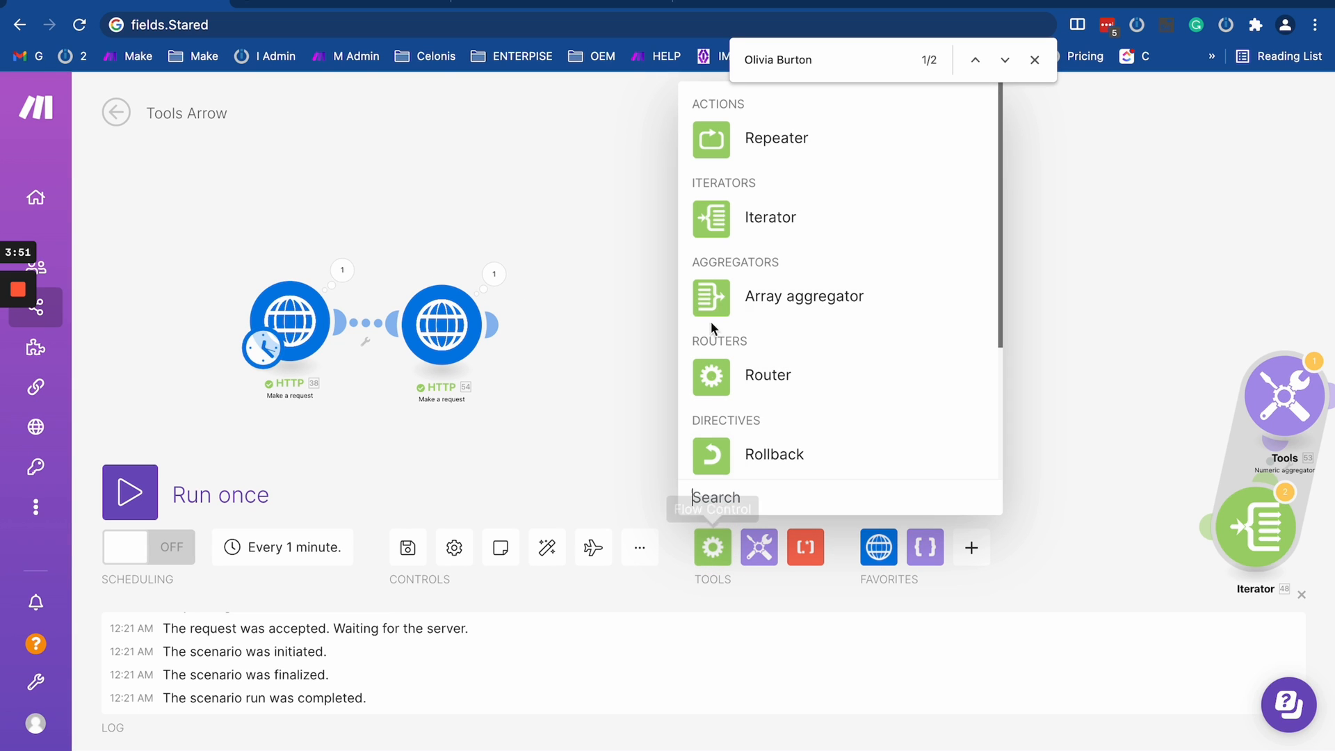
{"action": "left_click", "coordinate": [482, 304]}
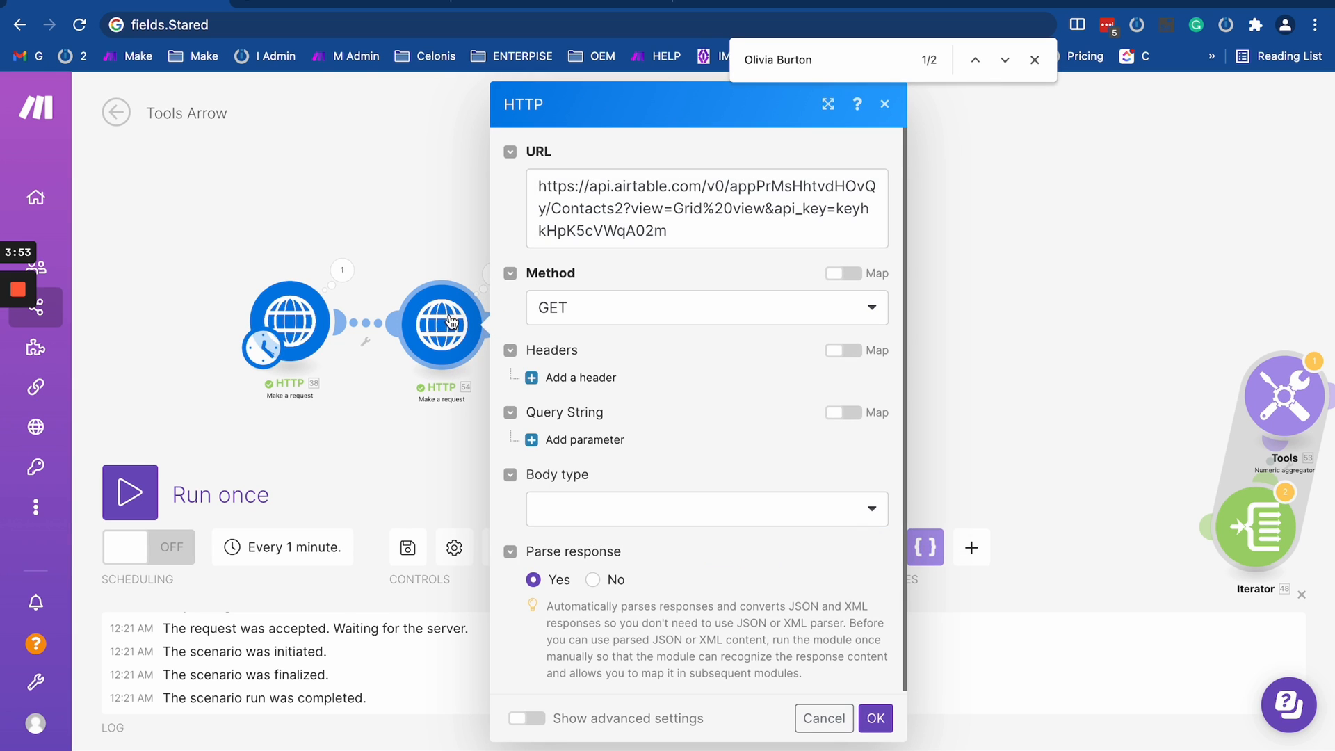
{"action": "left_click", "coordinate": [436, 252]}
- Move the second HTTP module further from the first and inspect the initial records in the first module's output data
{"action": "left_click_drag", "start_coordinate": [445, 310], "coordinate": [501, 314]}
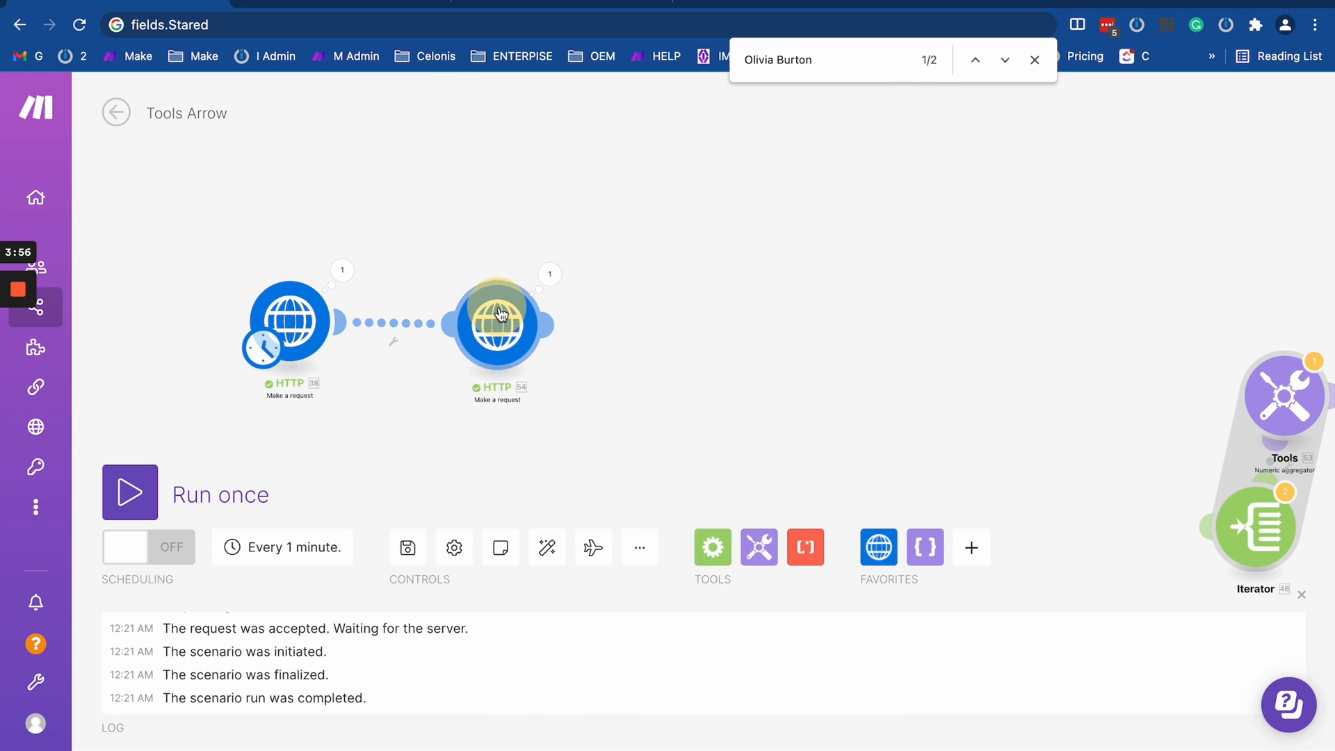
{"action": "left_click", "coordinate": [342, 270]}
{"action": "scroll", "coordinate": [416, 579], "scroll_direction": "down", "scroll_amount": 2}
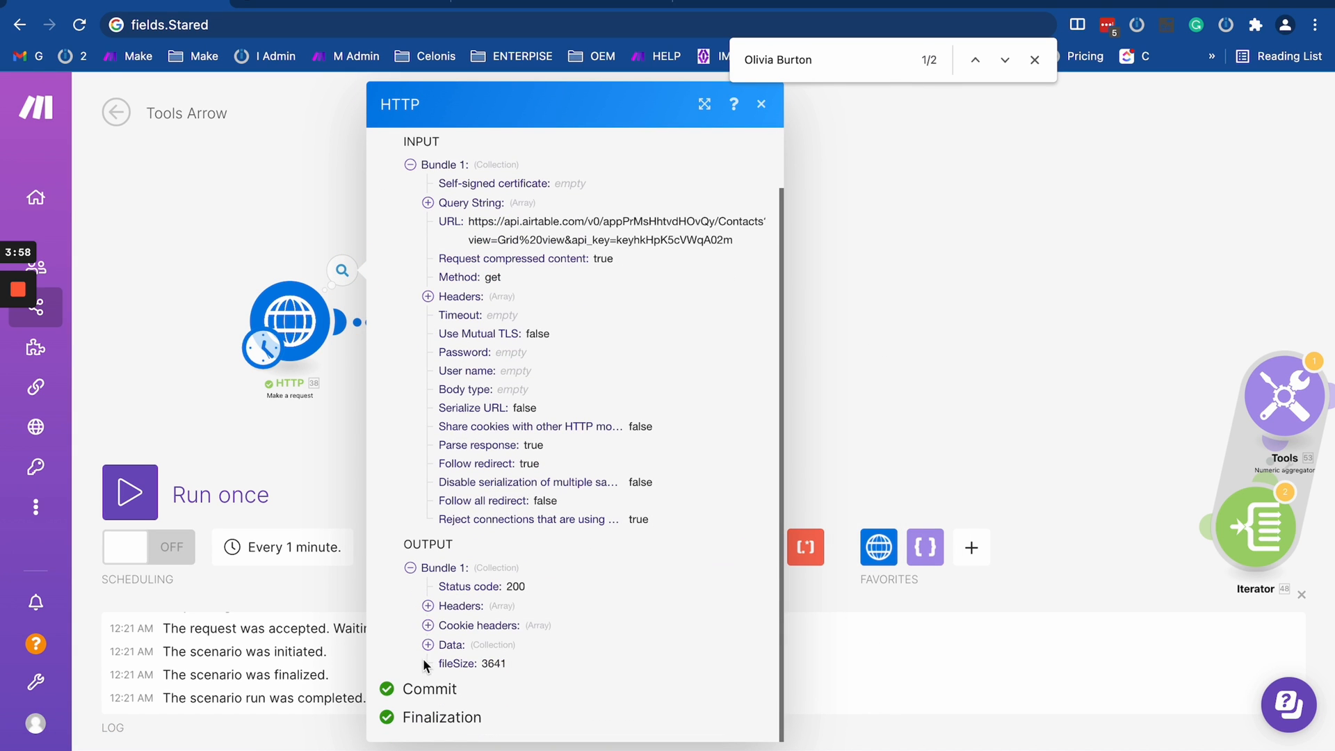
{"action": "left_click", "coordinate": [428, 645]}
{"action": "left_click", "coordinate": [445, 644]}
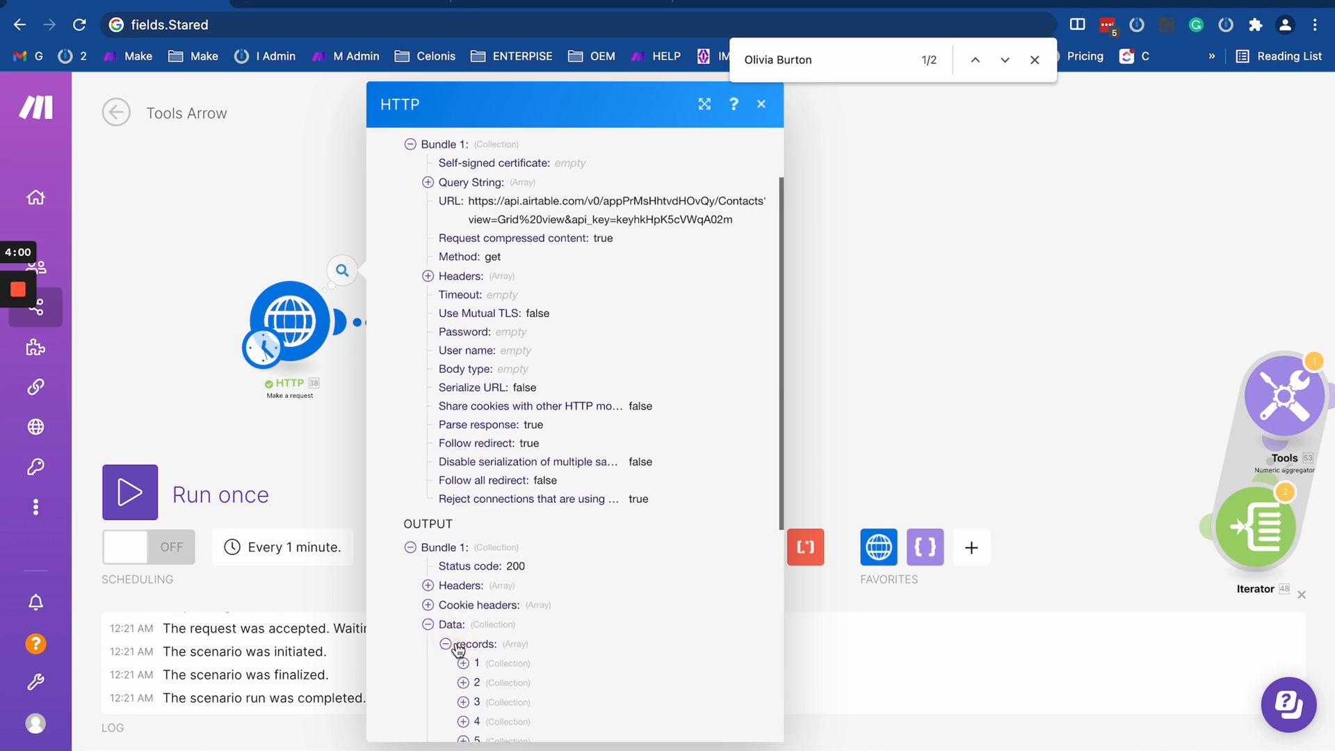
{"action": "scroll", "coordinate": [460, 640], "scroll_direction": "down", "scroll_amount": 5}
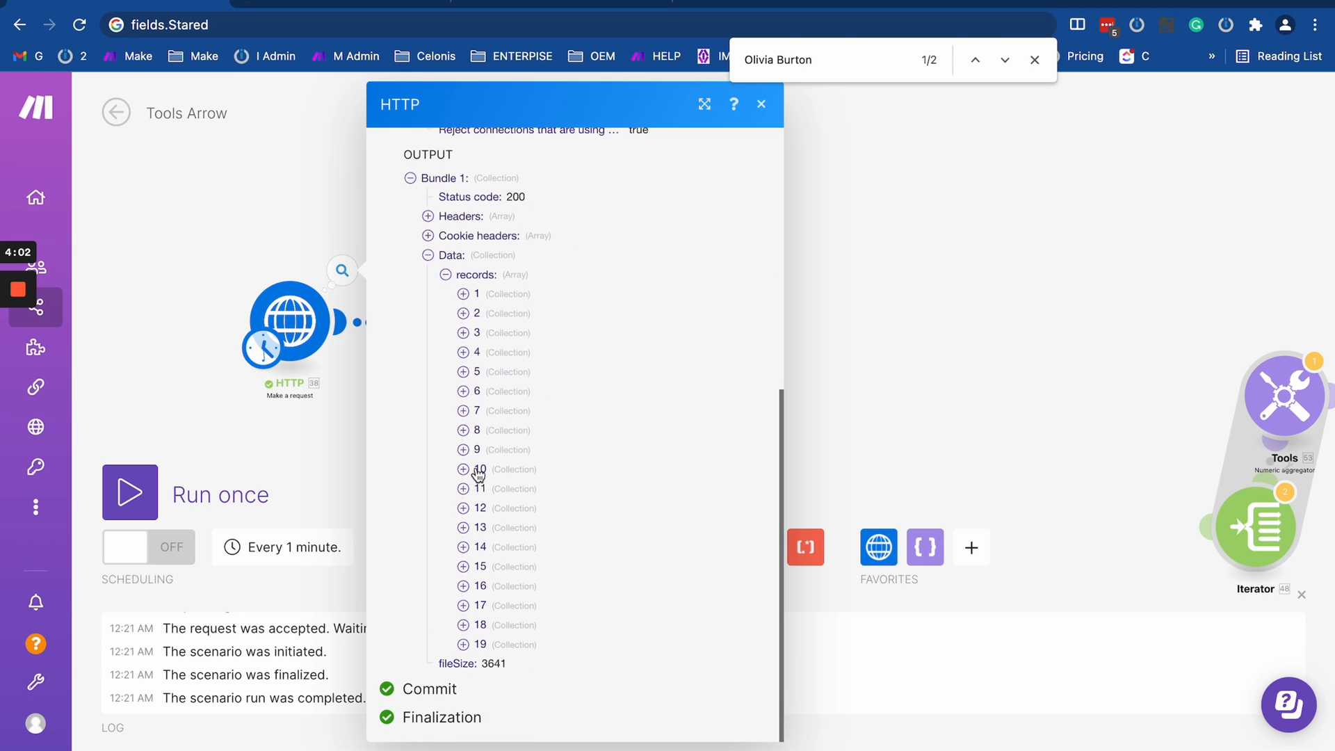
{"action": "left_click", "coordinate": [466, 295]}
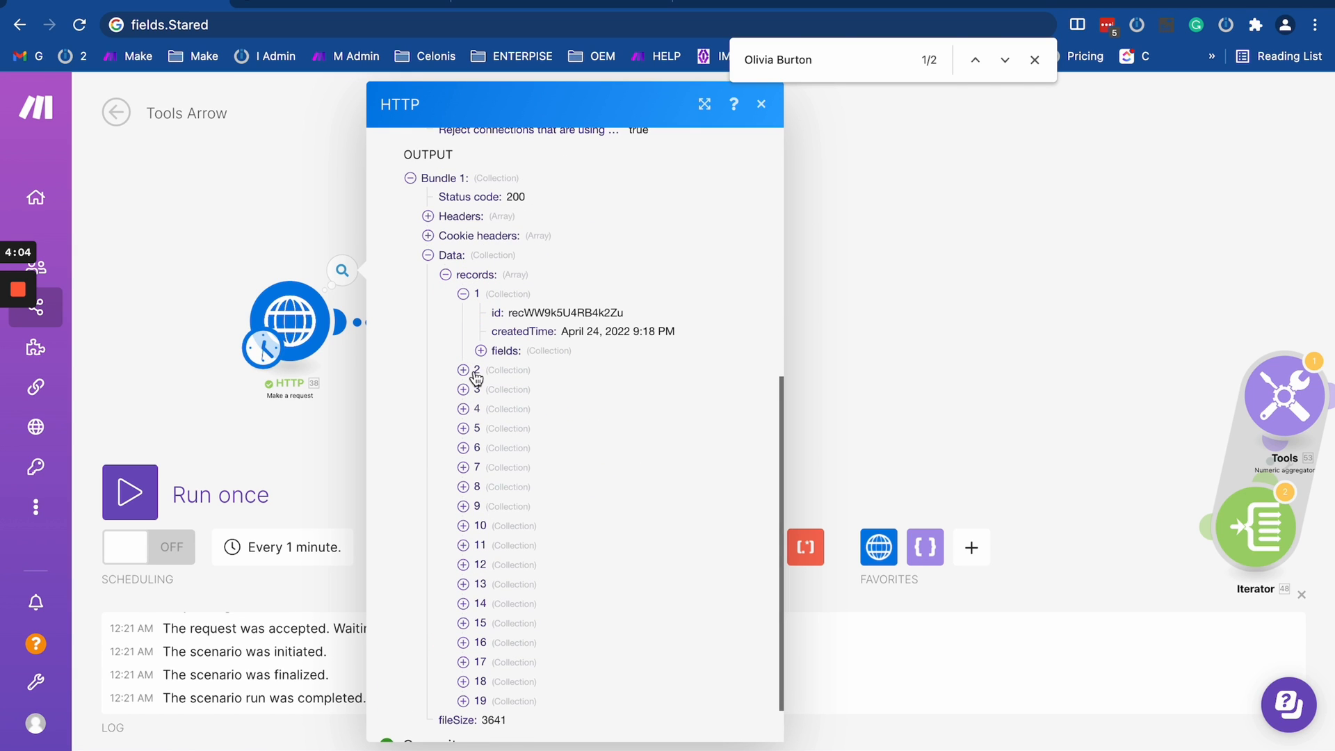
{"action": "left_click", "coordinate": [463, 370]}
{"action": "left_click", "coordinate": [466, 485]}
{"action": "left_click", "coordinate": [357, 428]}
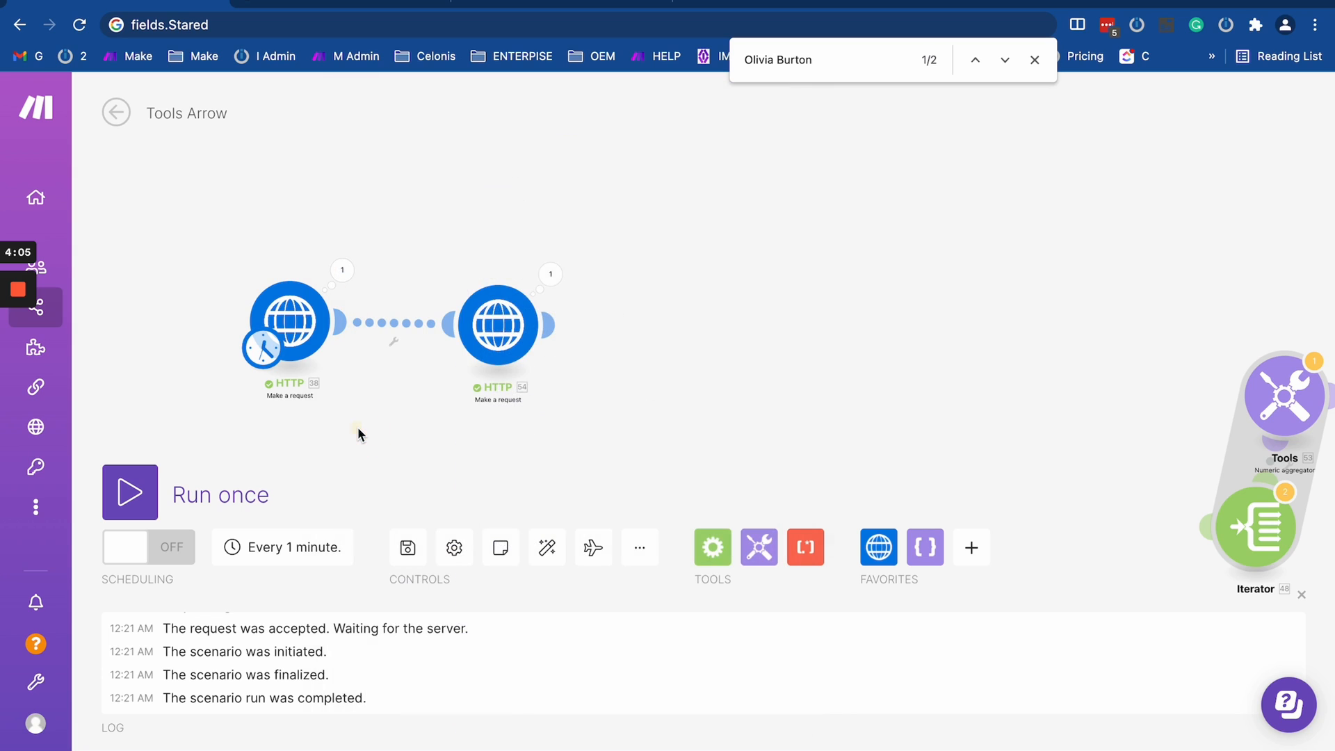
- Switch to Airtable to compare the fields of the Contacts and Contacts2 tables, then return to the Make scenario
{"action": "key", "text": "ctrl+Left"}
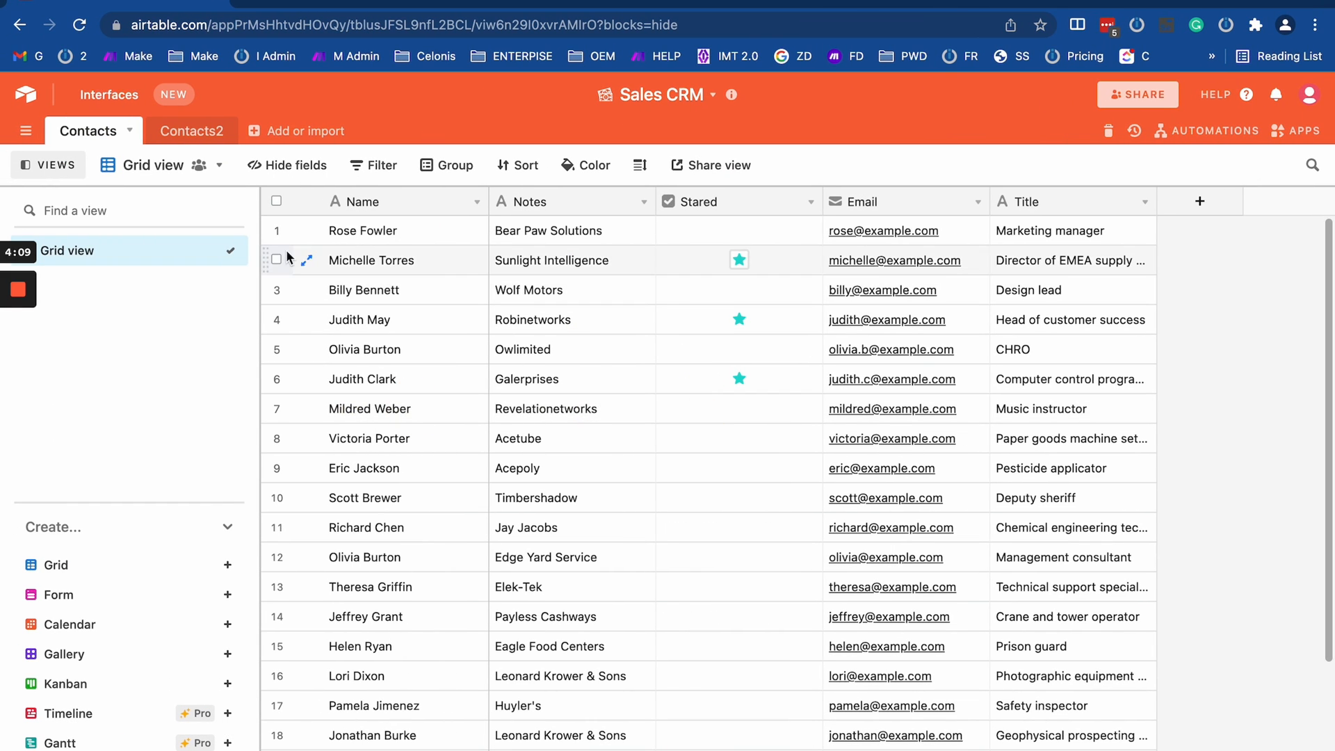
{"action": "left_click", "coordinate": [192, 131]}
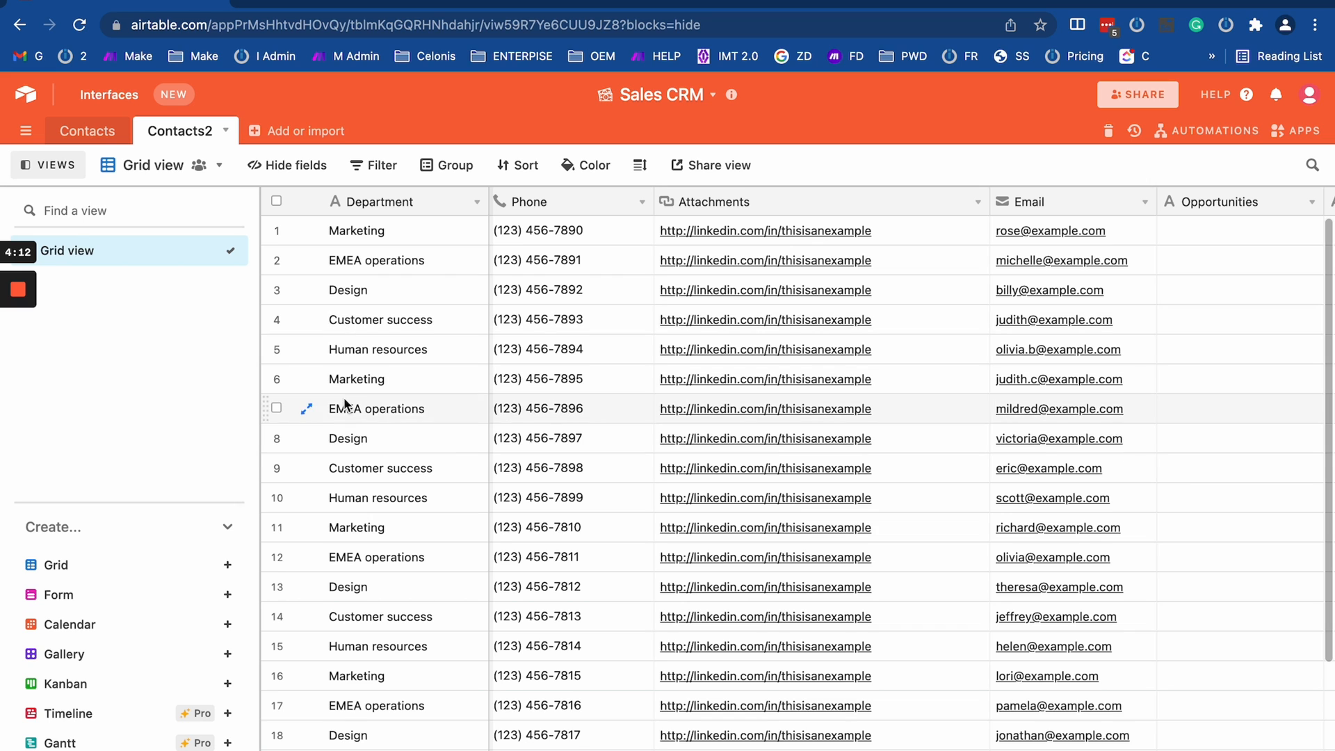
{"action": "left_click_drag", "start_coordinate": [342, 408], "coordinate": [1162, 418]}
{"action": "key", "text": "ctrl+Right"}
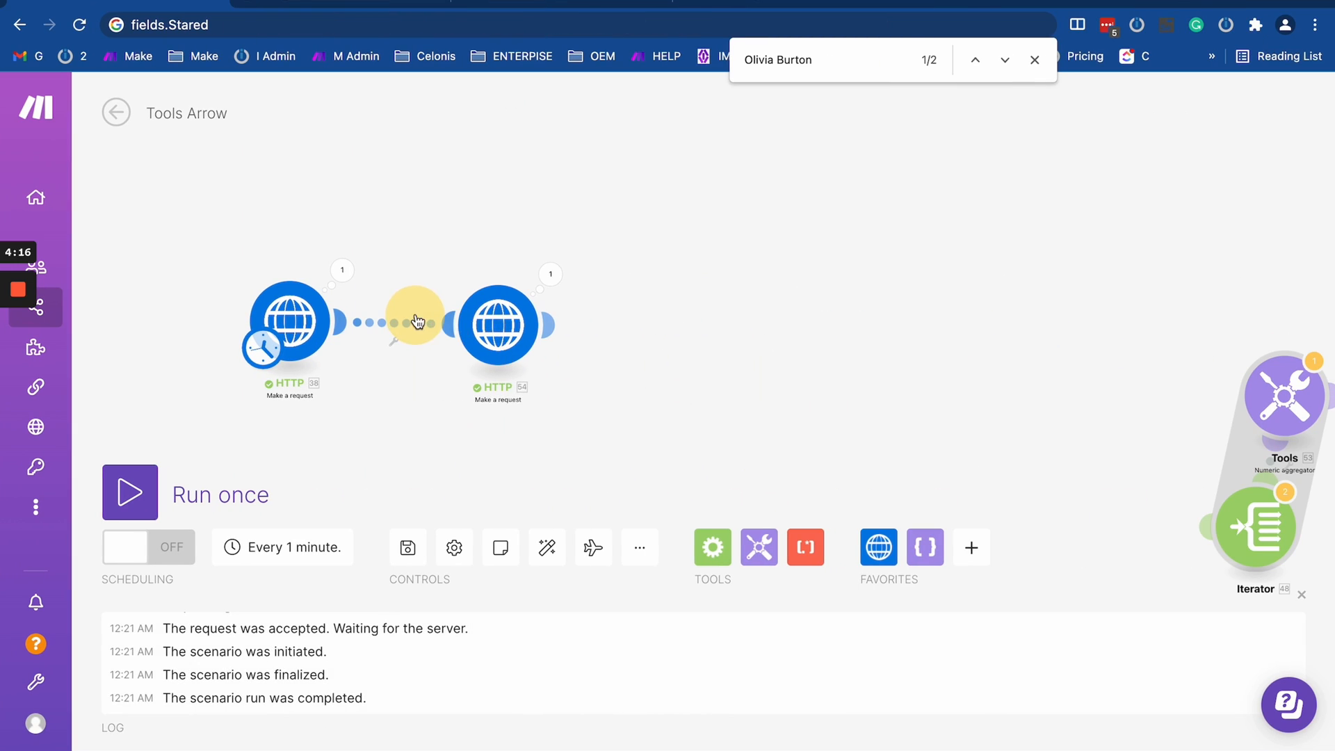
- Move the second HTTP module closer to the first and attach the Iterator after it, detached from the Tools numeric aggregator
{"action": "left_click_drag", "start_coordinate": [490, 326], "coordinate": [433, 335]}
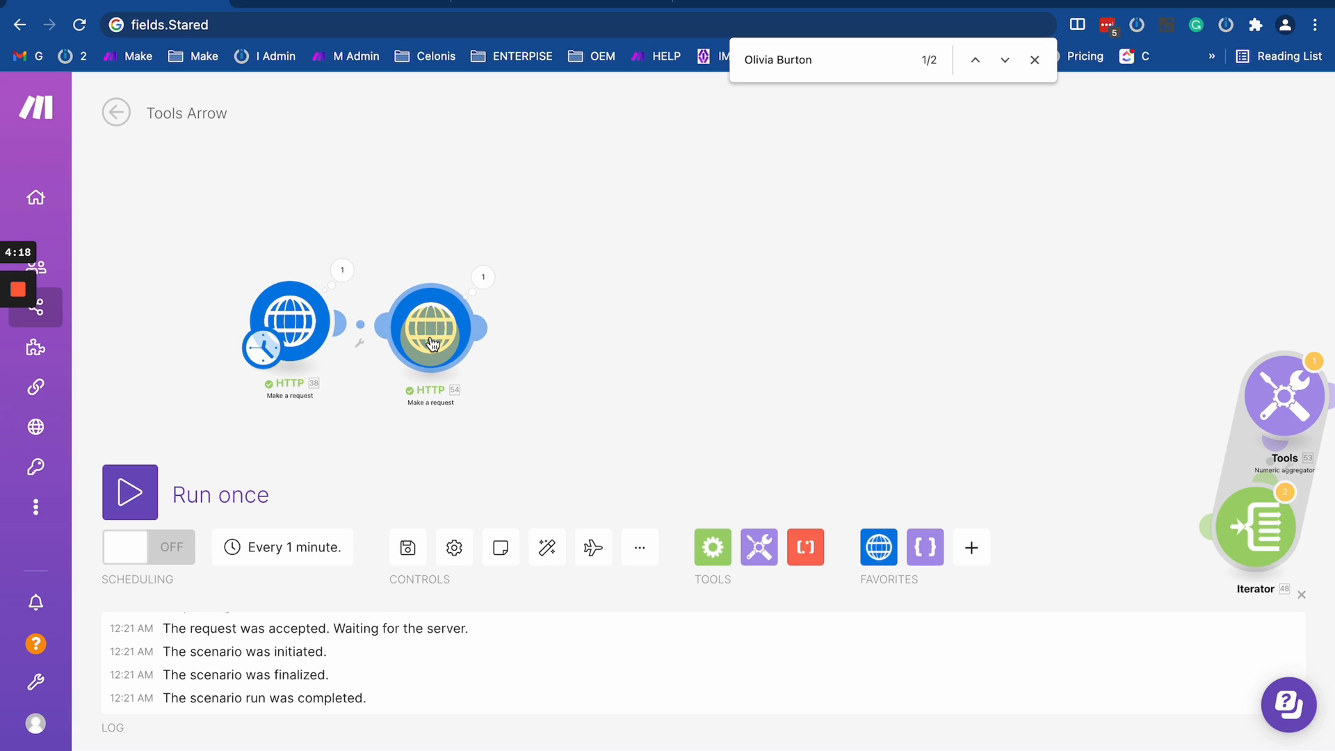
{"action": "left_click_drag", "start_coordinate": [1268, 542], "coordinate": [596, 337]}
{"action": "left_click", "coordinate": [683, 341]}
{"action": "left_click", "coordinate": [721, 381]}
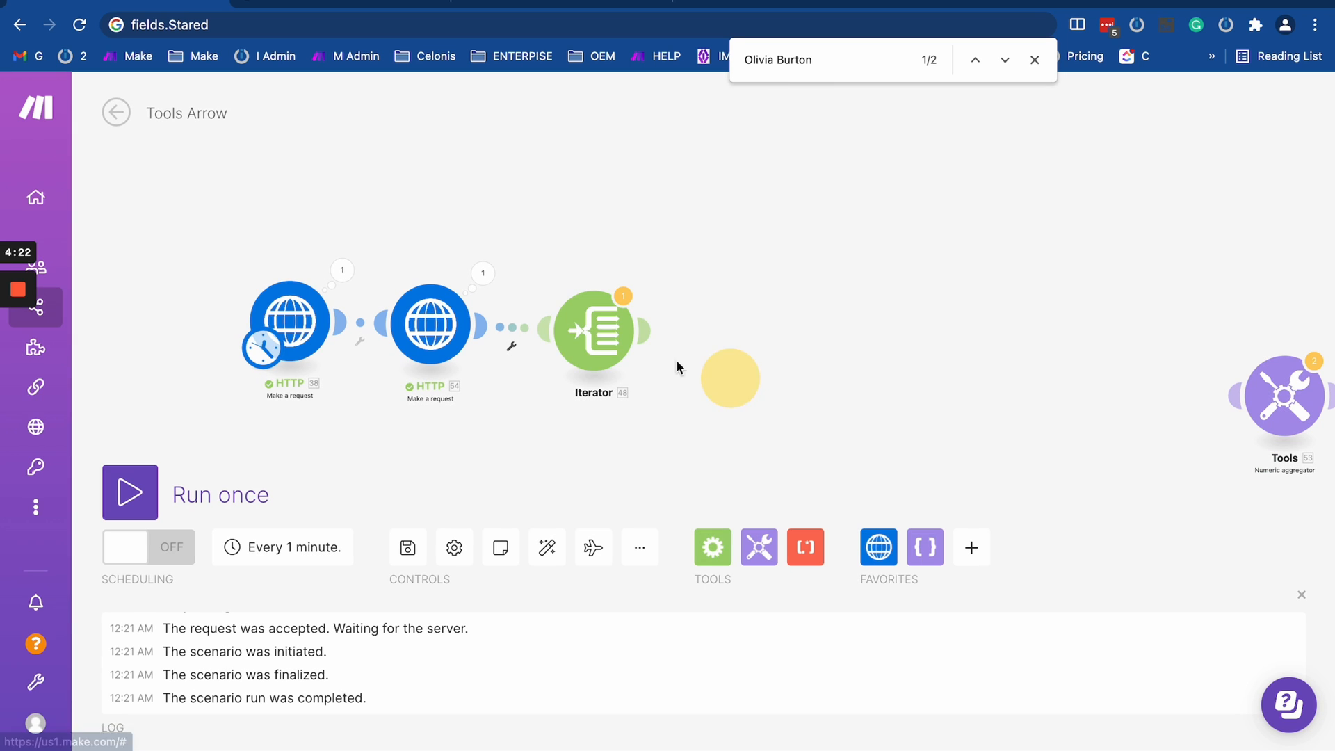
- Map the Iterator's Array to the records[] array in the Data of HTTP module 54
{"action": "left_click", "coordinate": [596, 330]}
{"action": "left_click", "coordinate": [870, 350]}
{"action": "key", "text": "BackSpace"}
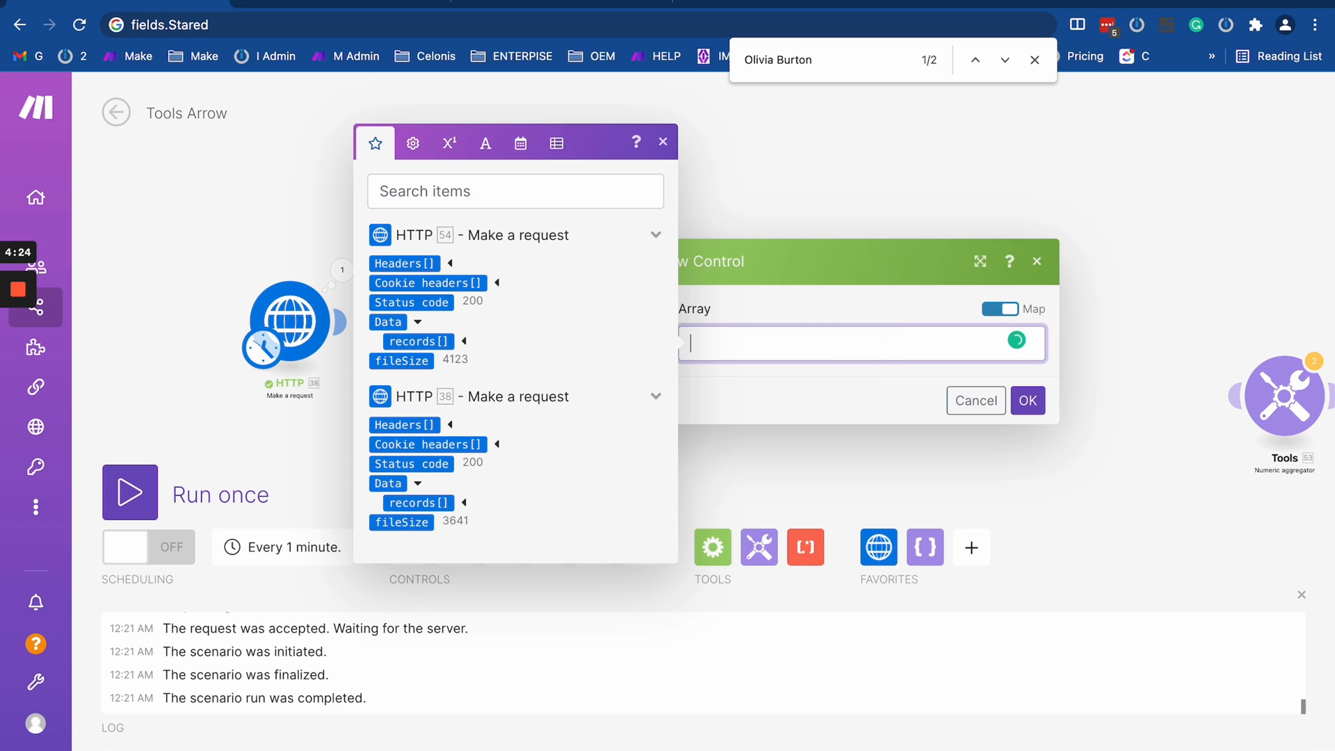
{"action": "left_click", "coordinate": [435, 342]}
{"action": "left_click", "coordinate": [1037, 407]}
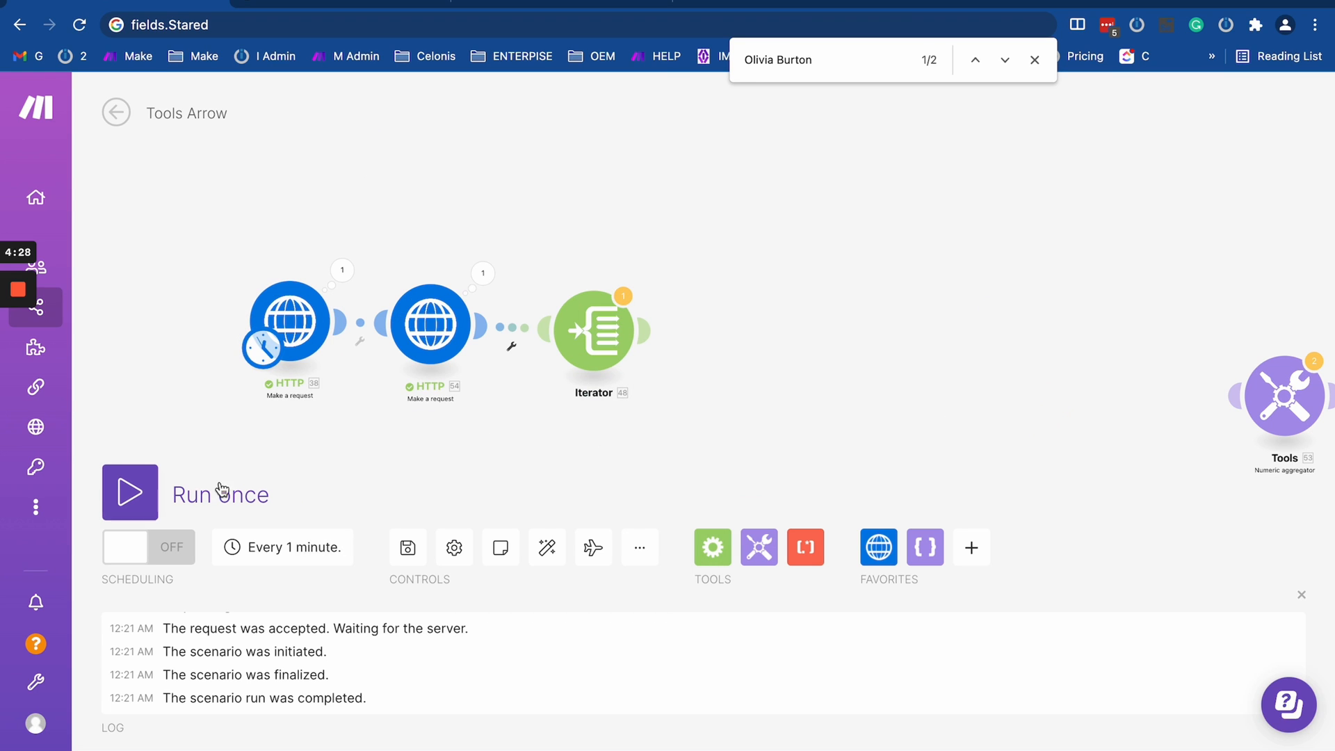
- Run the scenario once despite the warnings and examine the fields of bundle 16 in the Iterator's output
{"action": "left_click", "coordinate": [130, 491]}
{"action": "left_click", "coordinate": [575, 567]}
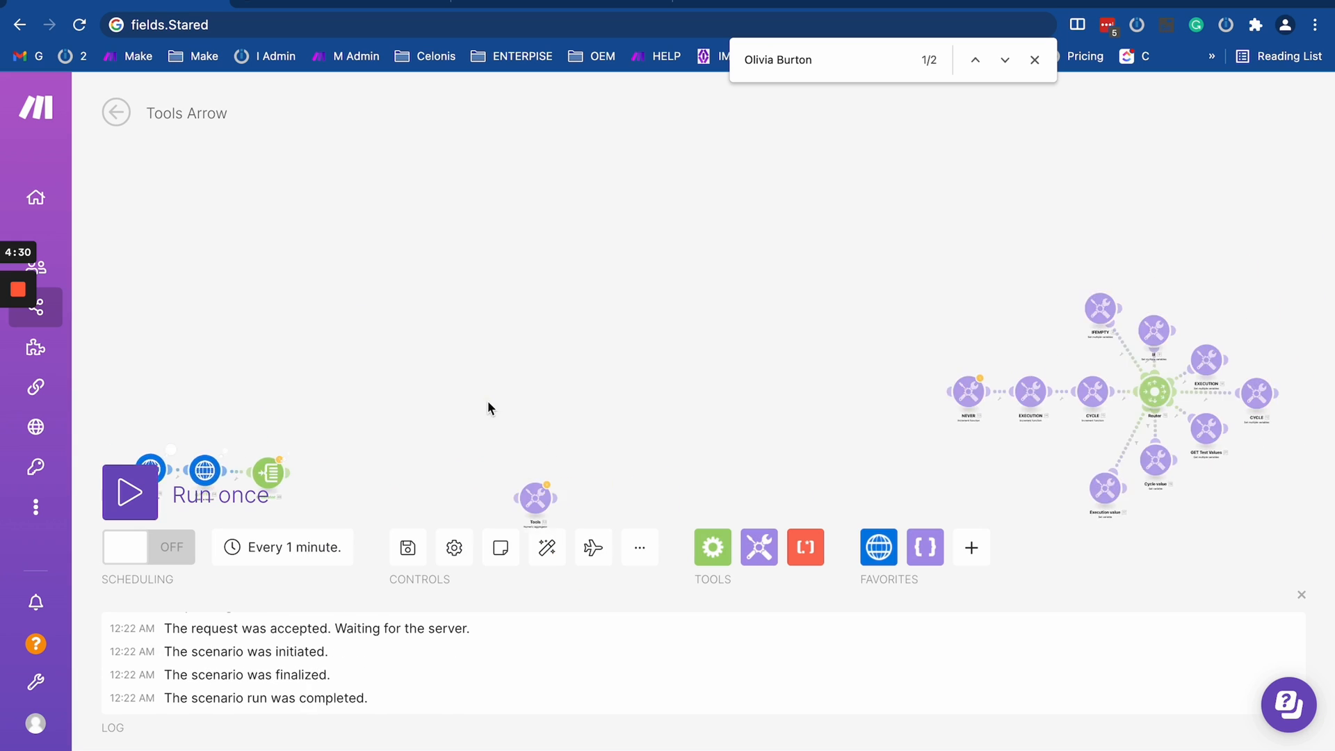
{"action": "left_click_drag", "start_coordinate": [487, 400], "coordinate": [791, 232]}
{"action": "scroll", "coordinate": [623, 245], "scroll_direction": "up", "scroll_amount": 10}
{"action": "left_click", "coordinate": [586, 376]}
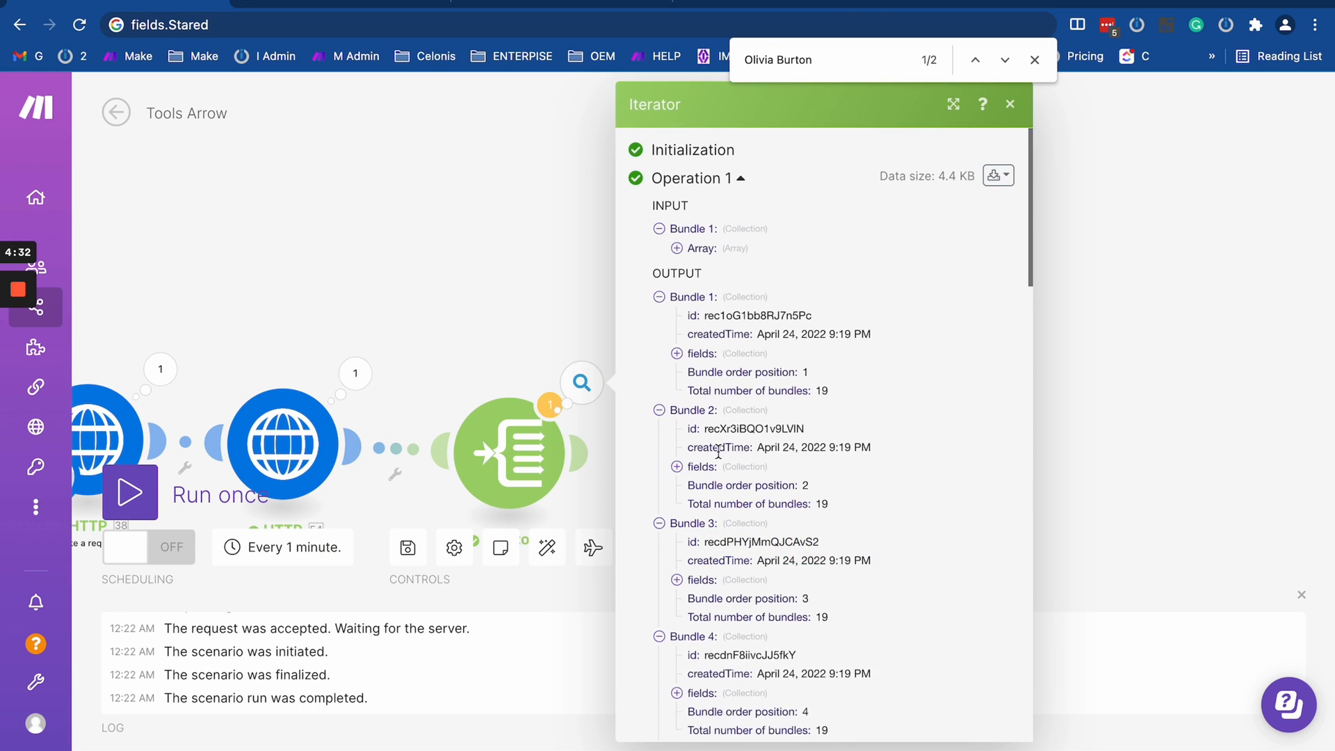
{"action": "scroll", "coordinate": [759, 273], "scroll_direction": "down", "scroll_amount": 15}
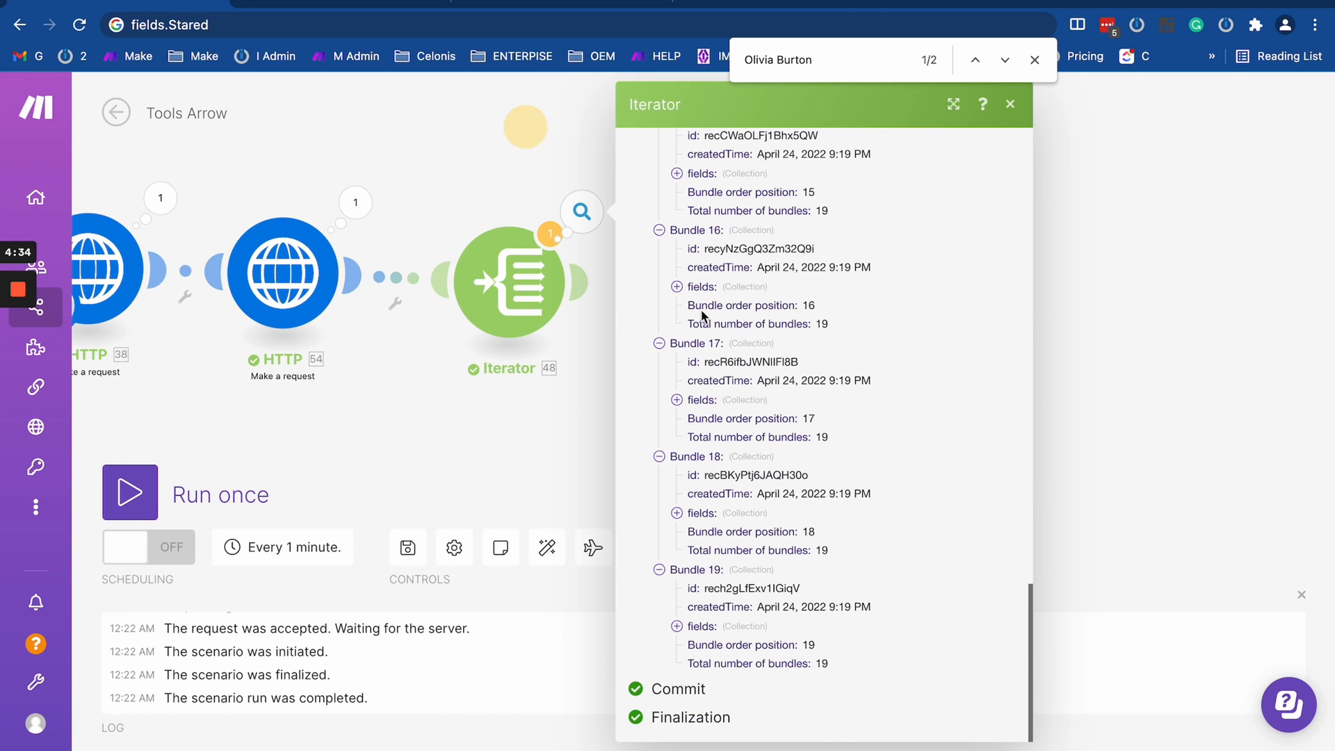
{"action": "left_click", "coordinate": [677, 287]}
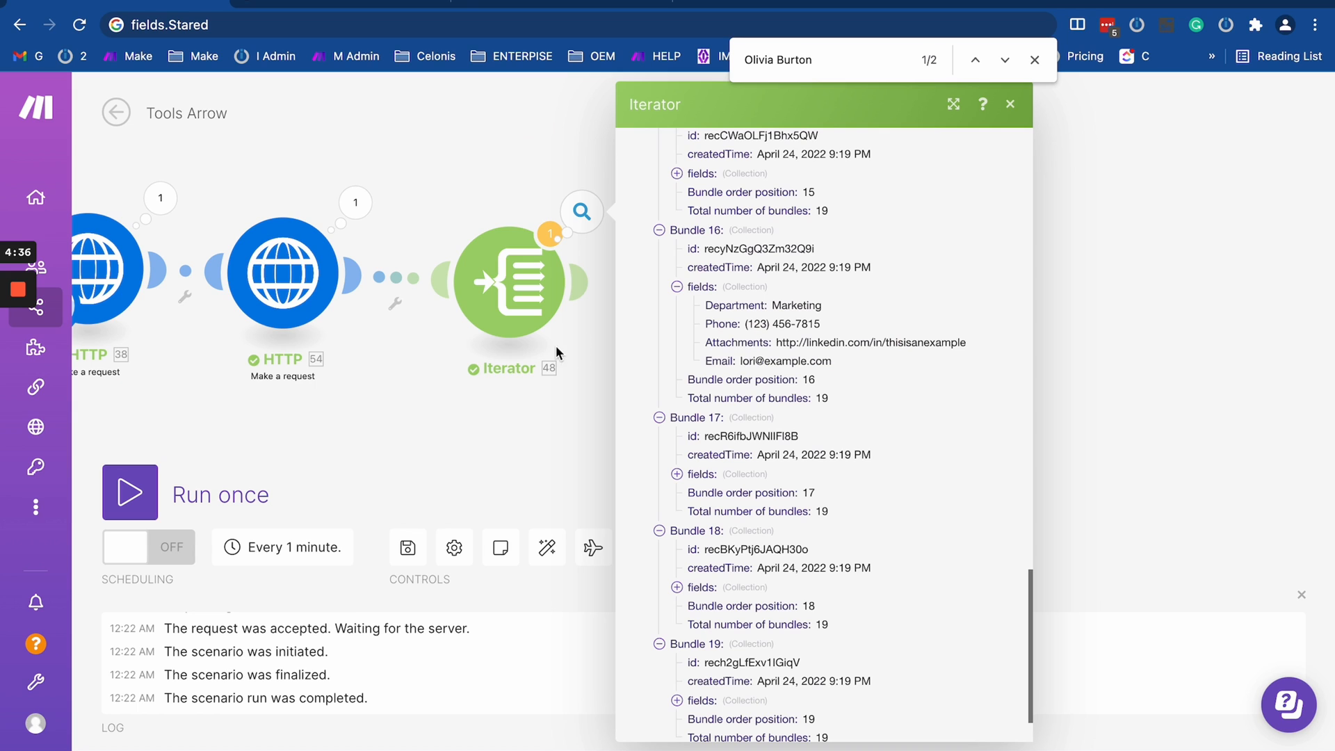
- Change the Iterator's Array mapping to the records[] array in the Data of HTTP module 38
{"action": "left_click", "coordinate": [487, 302]}
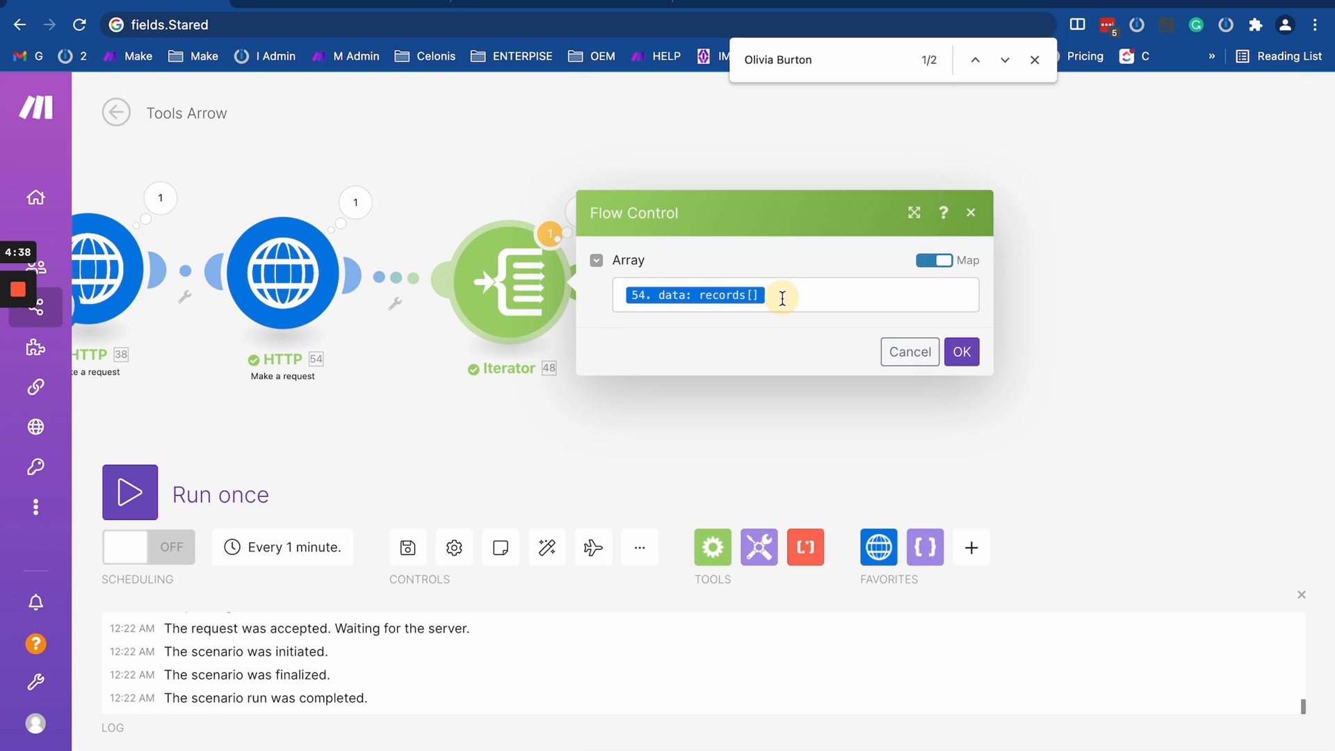
{"action": "left_click", "coordinate": [783, 298]}
{"action": "key", "text": "BackSpace"}
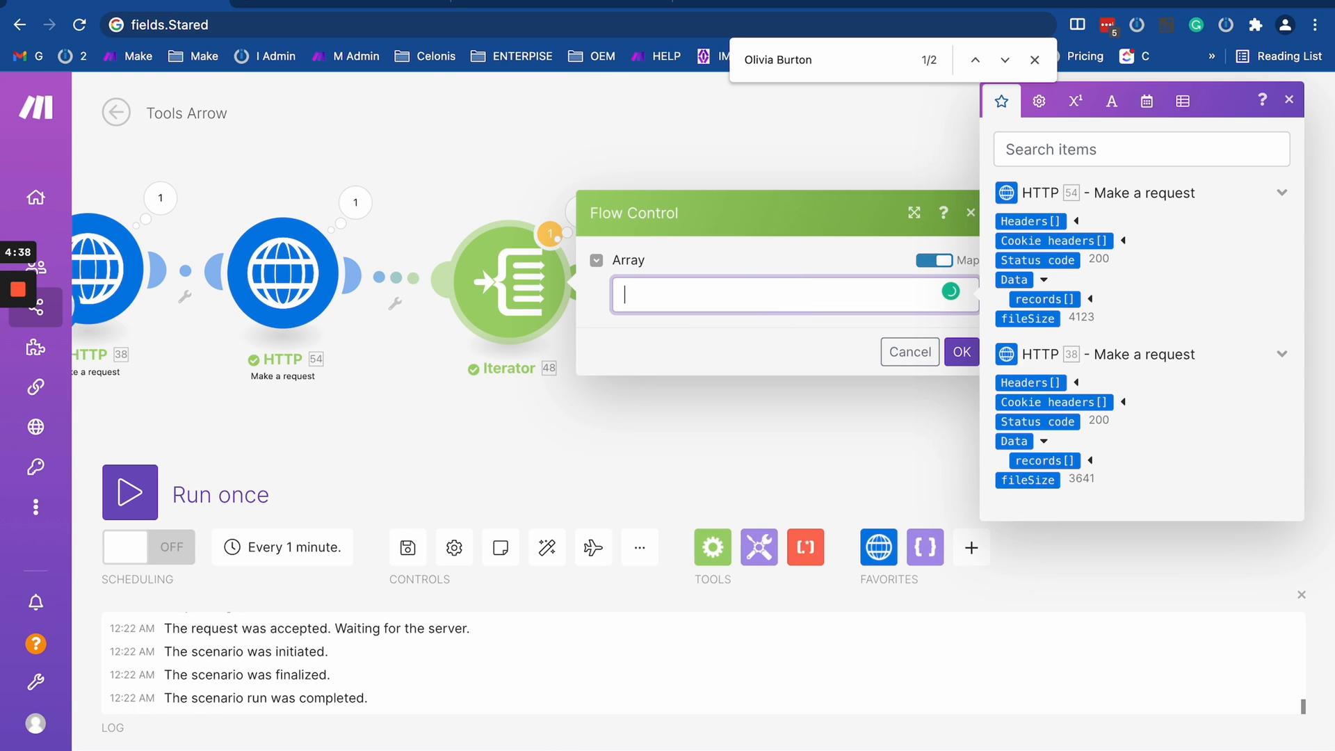
{"action": "left_click", "coordinate": [1060, 458]}
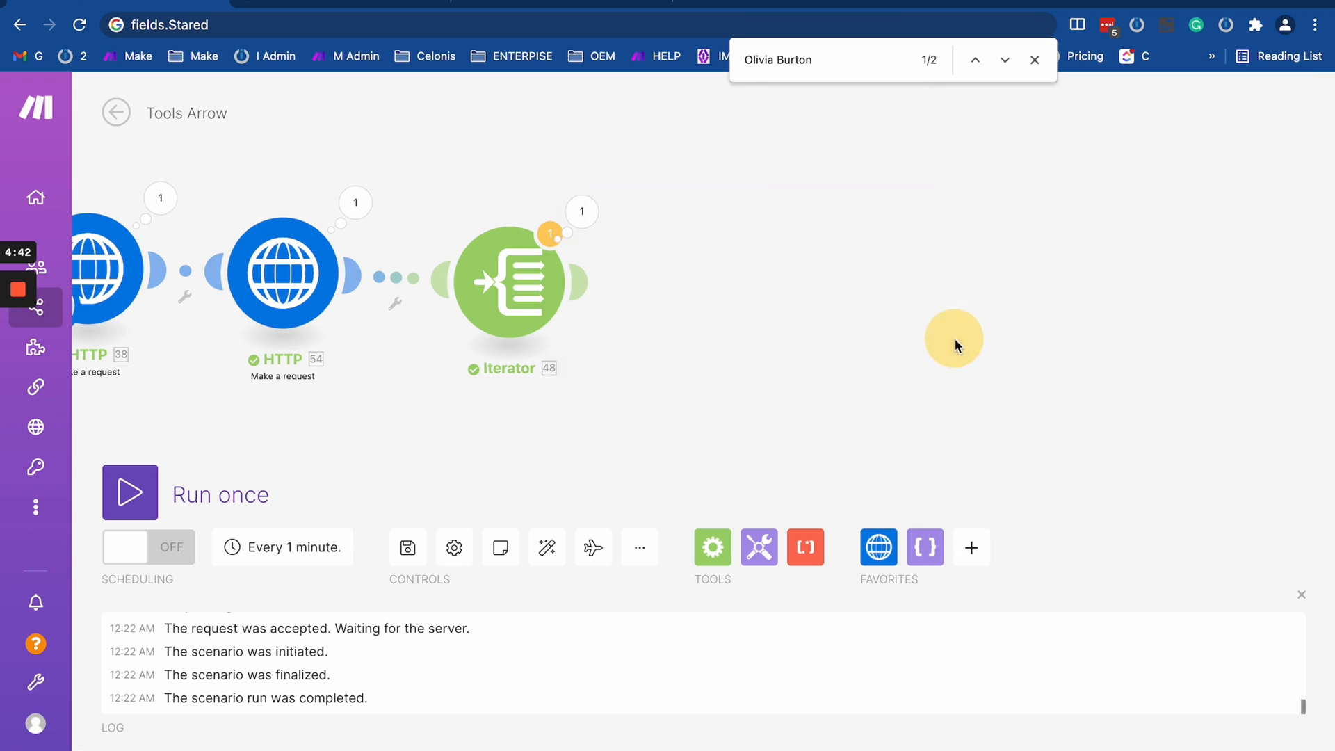
{"action": "left_click", "coordinate": [960, 348]}
- Run the scenario once again and examine the fields of bundles 14 and 15 in the Iterator's output
{"action": "left_click", "coordinate": [132, 493]}
{"action": "left_click", "coordinate": [607, 569]}
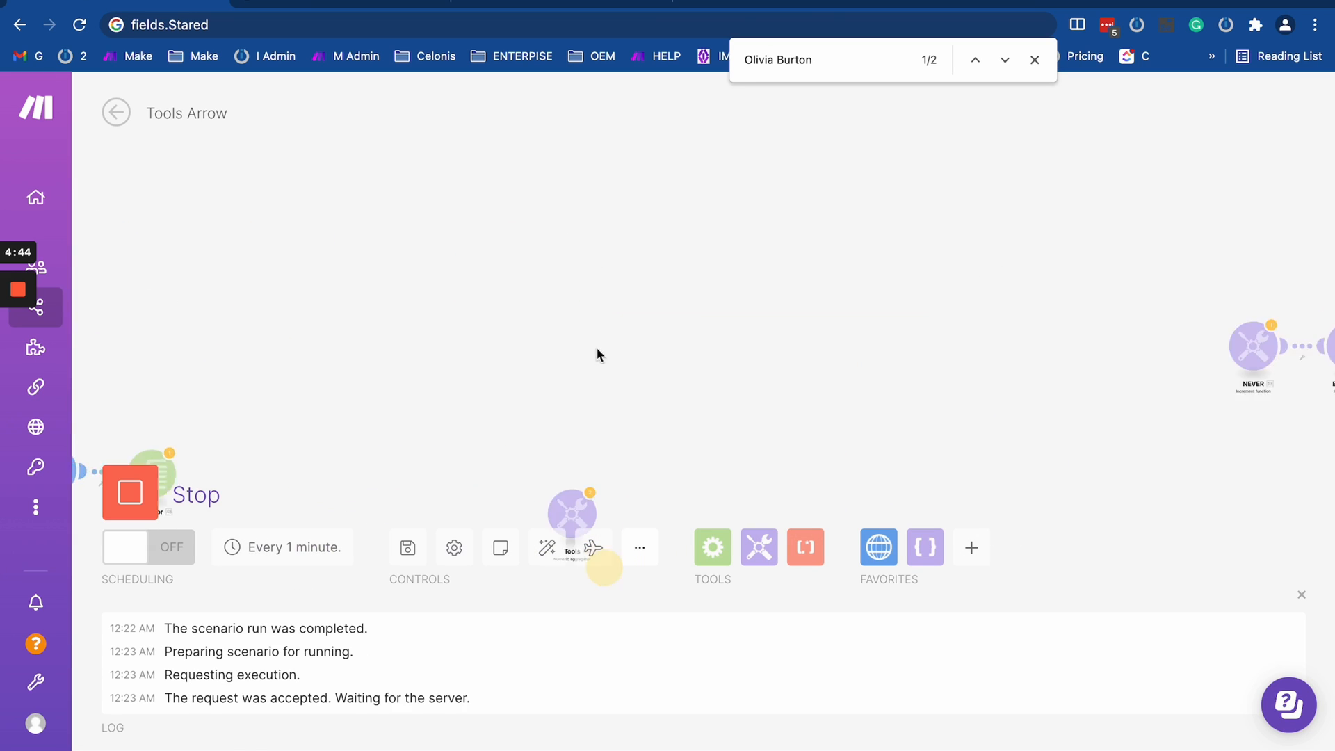
{"action": "left_click", "coordinate": [642, 217]}
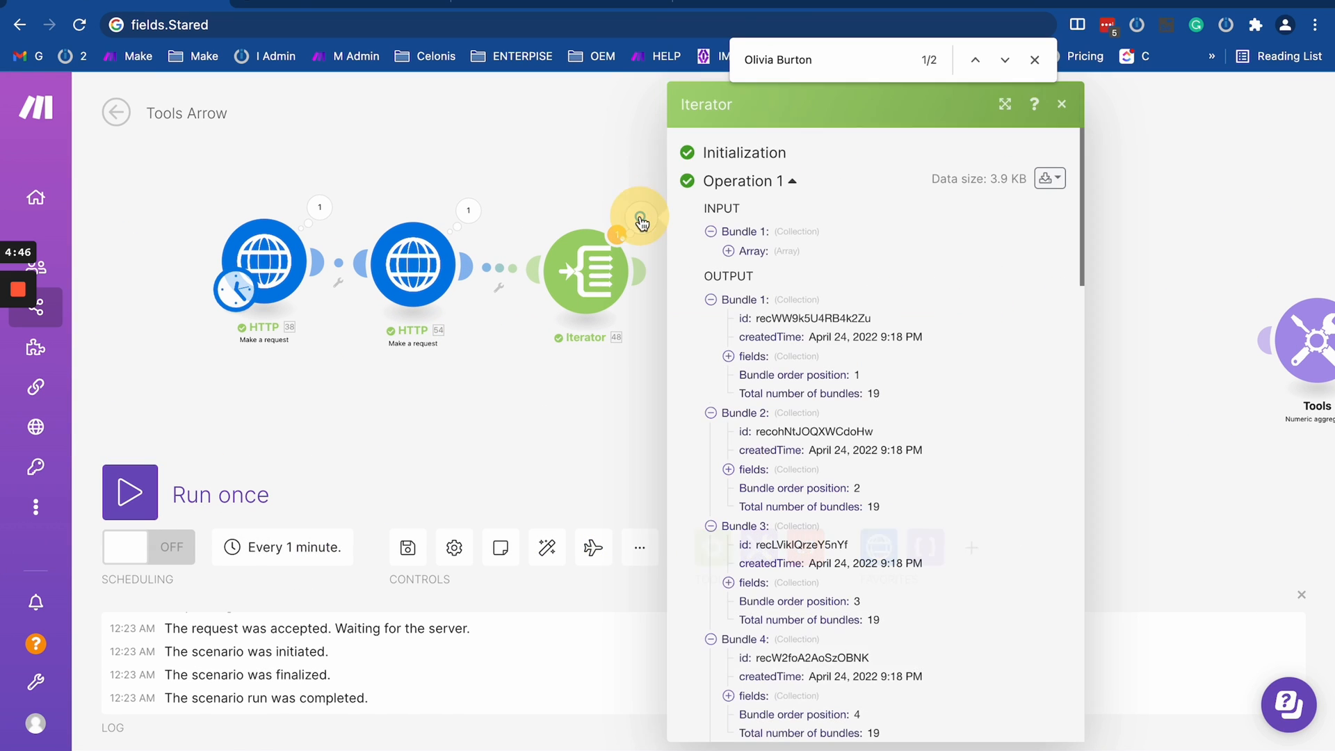
{"action": "scroll", "coordinate": [763, 356], "scroll_direction": "down", "scroll_amount": 10}
{"action": "left_click", "coordinate": [728, 410]}
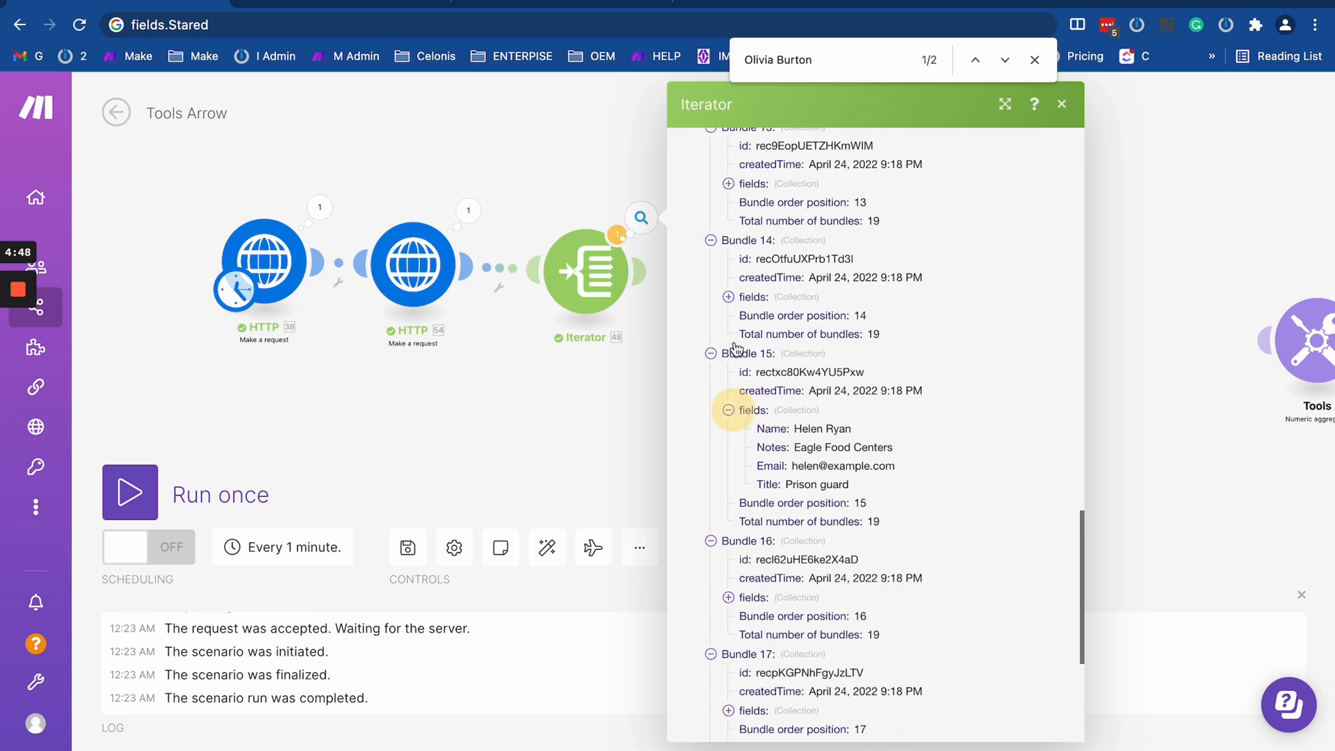
{"action": "left_click", "coordinate": [728, 298]}
{"action": "left_click_drag", "start_coordinate": [780, 311], "coordinate": [791, 371]}
{"action": "left_click", "coordinate": [616, 377]}
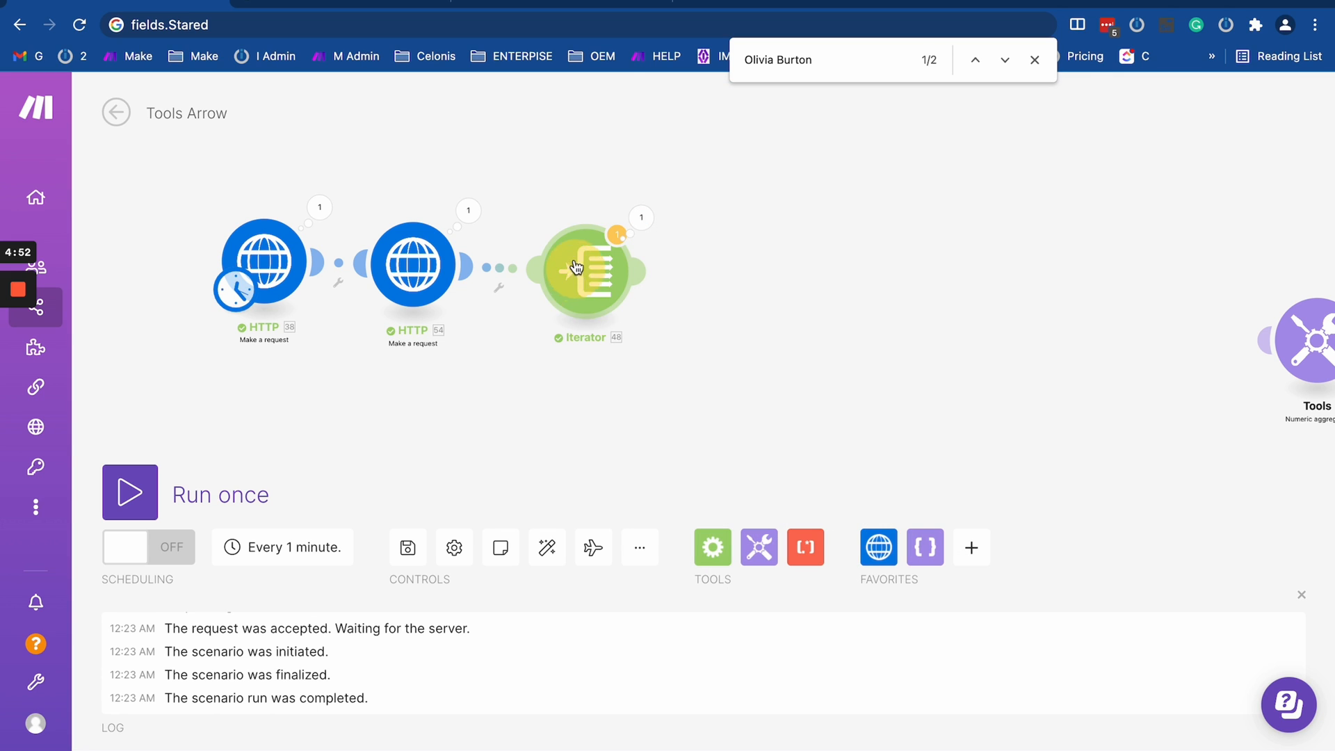
- Add an Array aggregator module after the Iterator
{"action": "left_click_drag", "start_coordinate": [575, 269], "coordinate": [566, 267]}
{"action": "left_click_drag", "start_coordinate": [732, 342], "coordinate": [651, 342]}
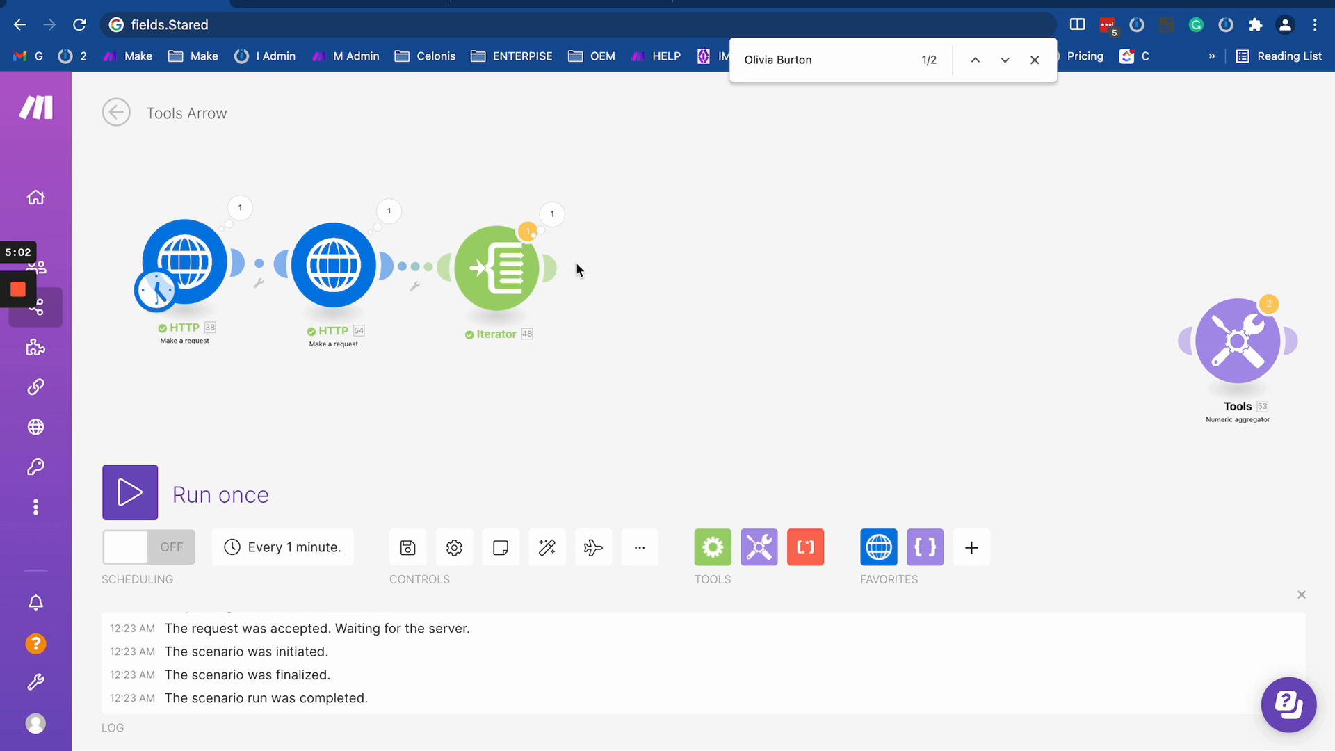
{"action": "left_click", "coordinate": [712, 548]}
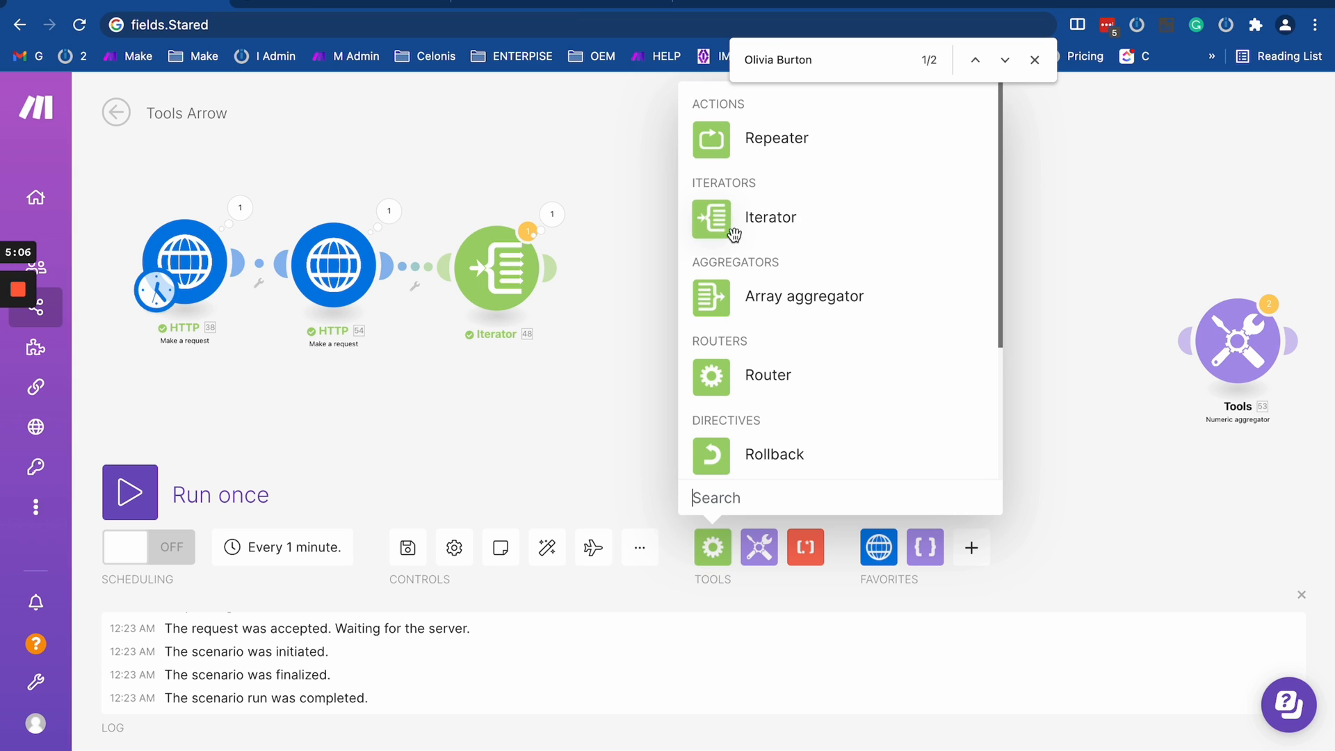
{"action": "left_click", "coordinate": [713, 297]}
{"action": "left_click", "coordinate": [682, 265]}
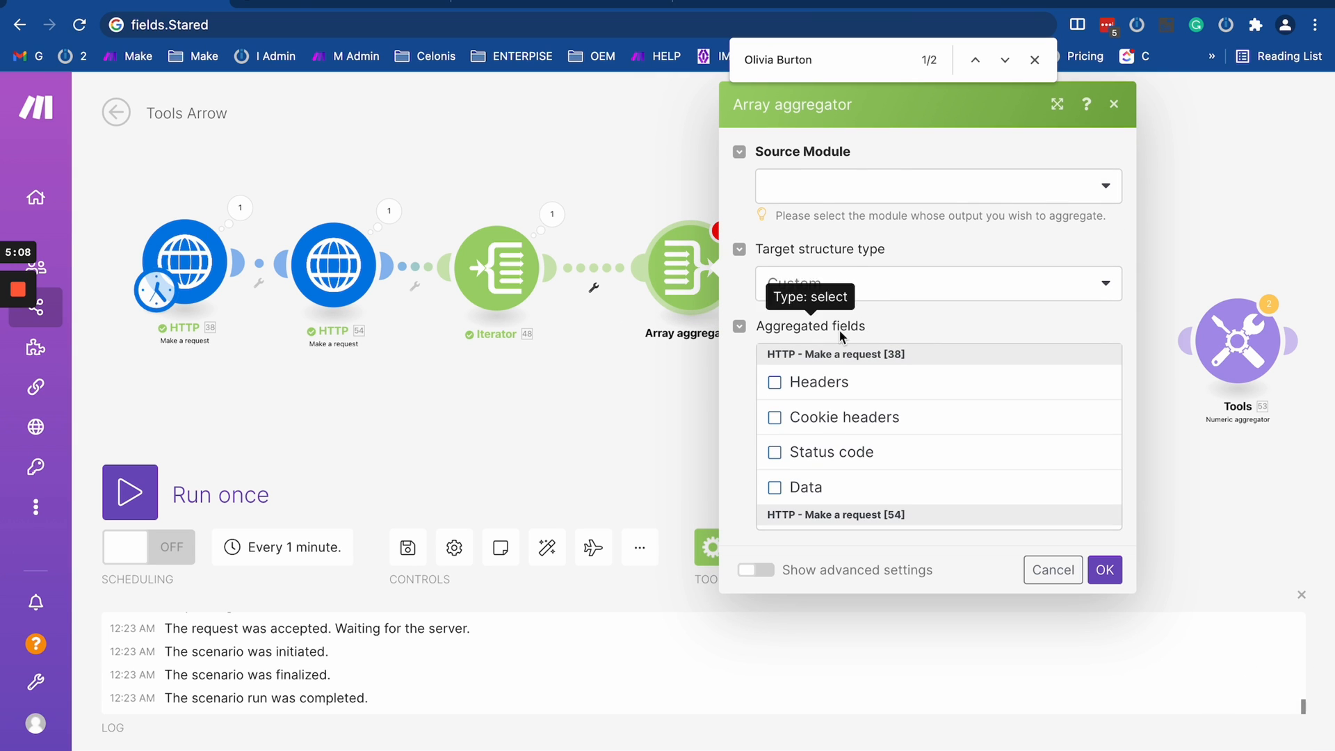
- Configure the Array aggregator with Iterator [48] as source module and the Data fields of HTTP modules 38 and 54 as aggregated fields
{"action": "scroll", "coordinate": [807, 421], "scroll_direction": "down", "scroll_amount": 1}
{"action": "left_click", "coordinate": [775, 422]}
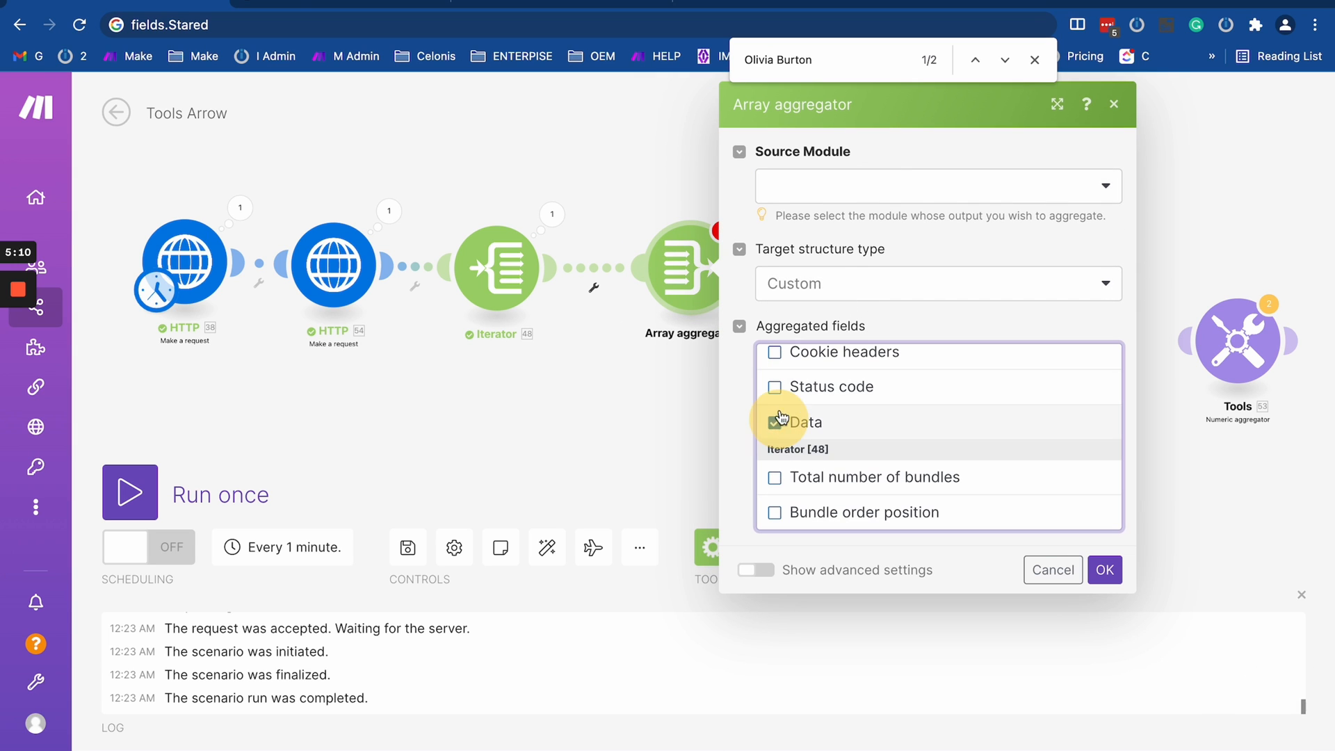
{"action": "scroll", "coordinate": [776, 389], "scroll_direction": "up", "scroll_amount": 3}
{"action": "scroll", "coordinate": [779, 389], "scroll_direction": "up", "scroll_amount": 2}
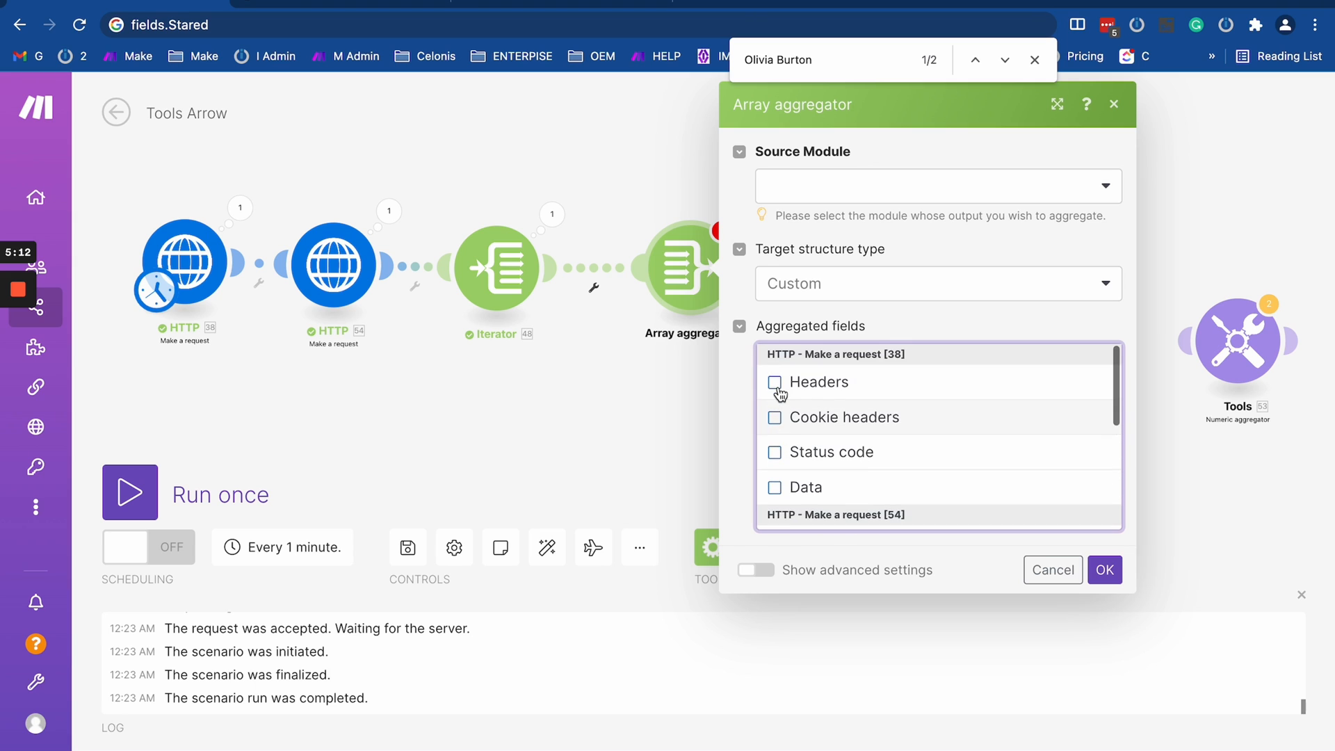
{"action": "scroll", "coordinate": [779, 399], "scroll_direction": "down", "scroll_amount": 5}
{"action": "scroll", "coordinate": [778, 411], "scroll_direction": "up", "scroll_amount": 5}
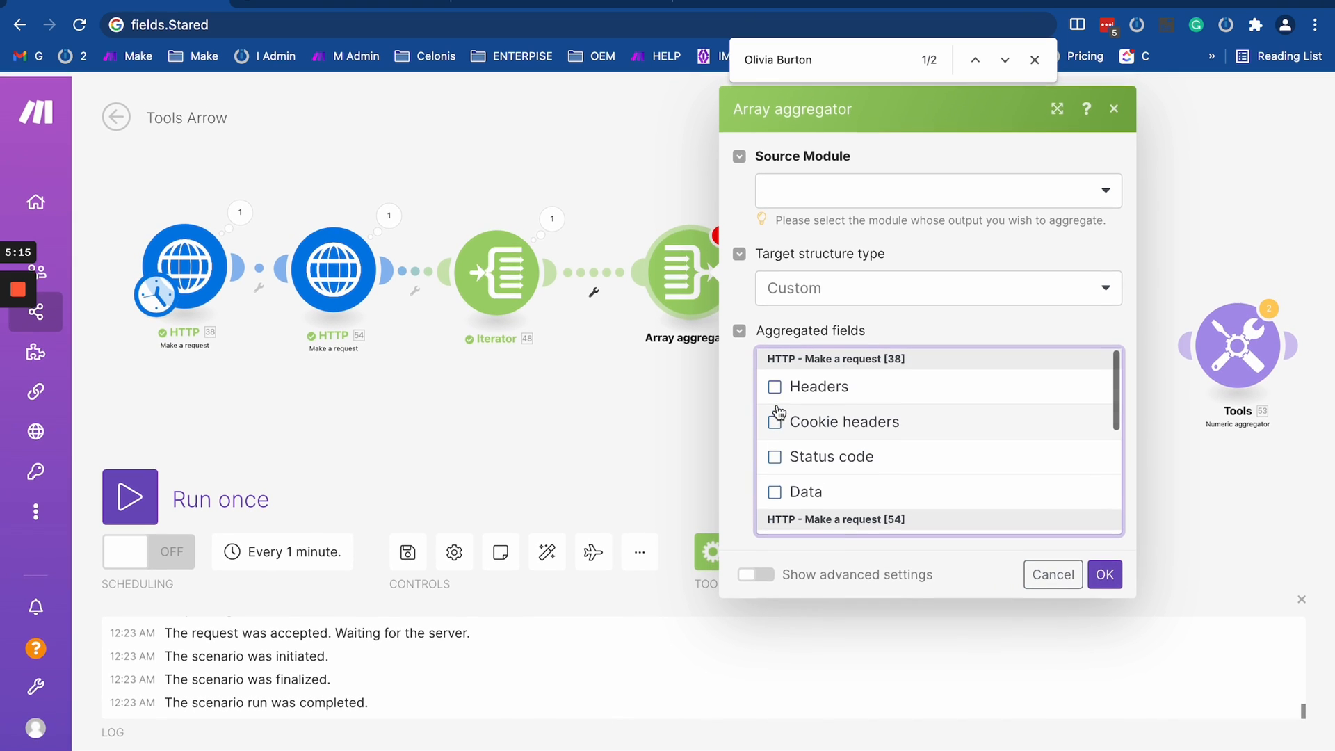
{"action": "left_click", "coordinate": [776, 488]}
{"action": "left_click", "coordinate": [793, 191]}
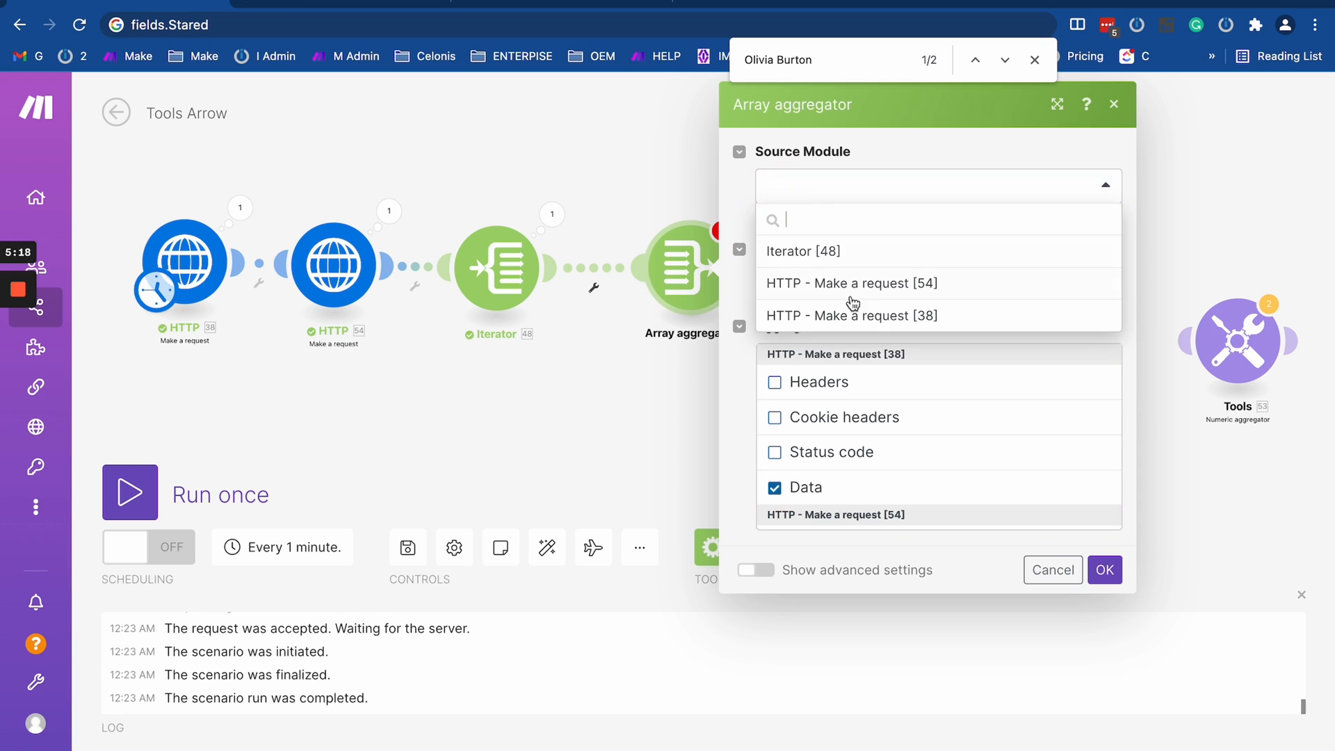
{"action": "left_click", "coordinate": [826, 256]}
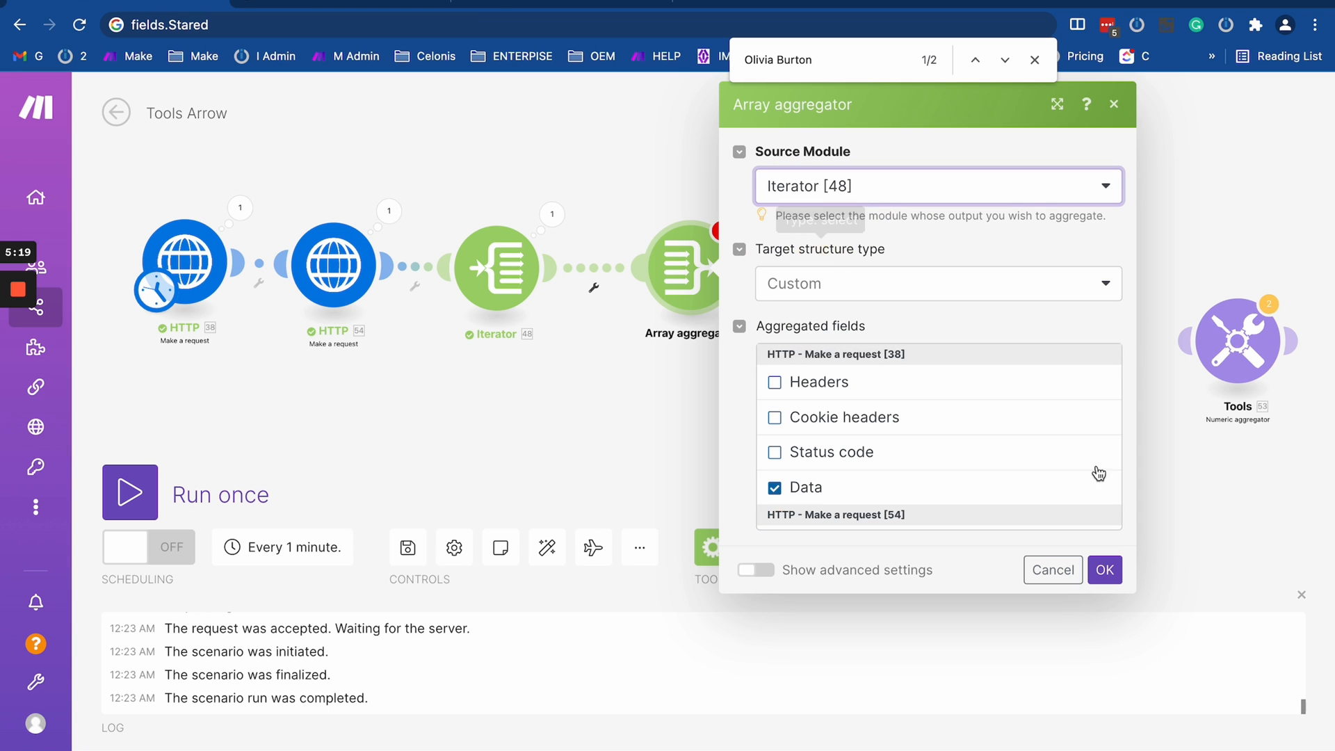
{"action": "left_click", "coordinate": [1105, 569]}
- Run the scenario once despite the warning and inspect the Array aggregator's input bundles and output array
{"action": "left_click", "coordinate": [112, 518]}
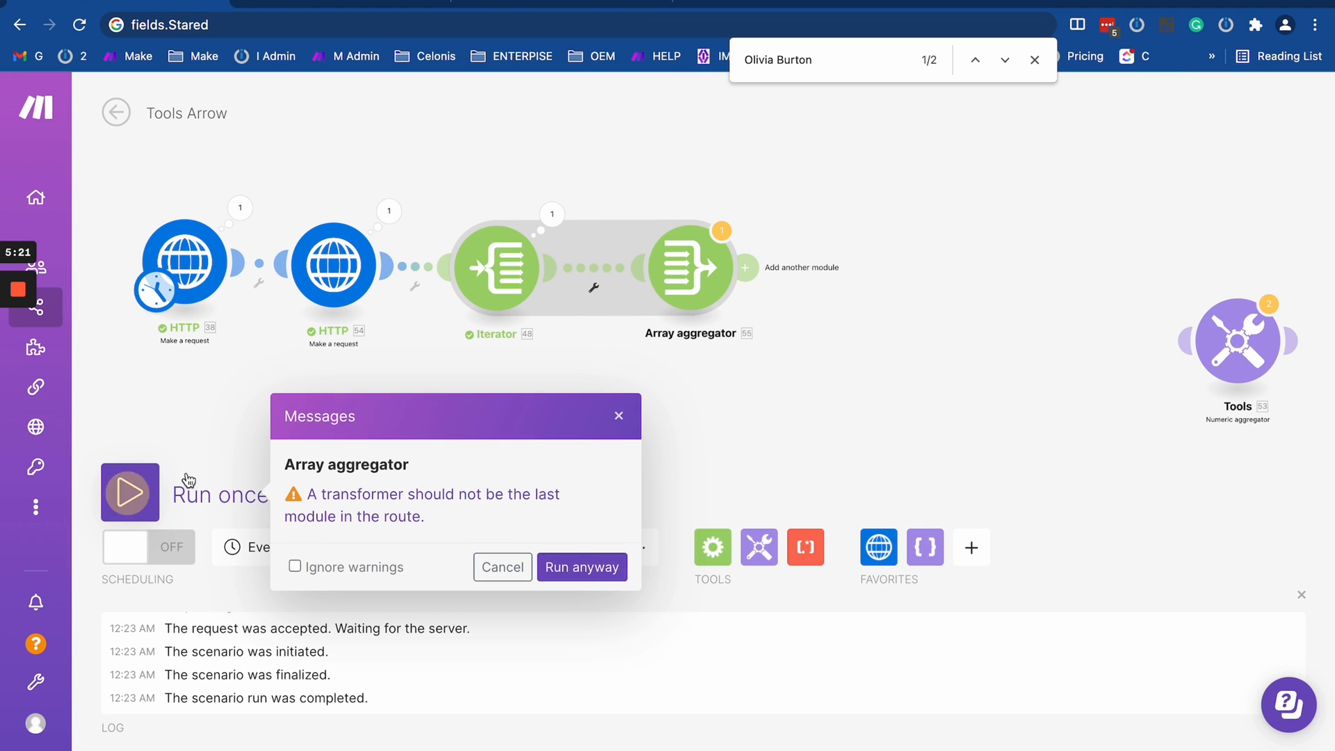
{"action": "left_click", "coordinate": [581, 562]}
{"action": "scroll", "coordinate": [807, 327], "scroll_direction": "down", "scroll_amount": 3}
{"action": "scroll", "coordinate": [619, 311], "scroll_direction": "up", "scroll_amount": 5}
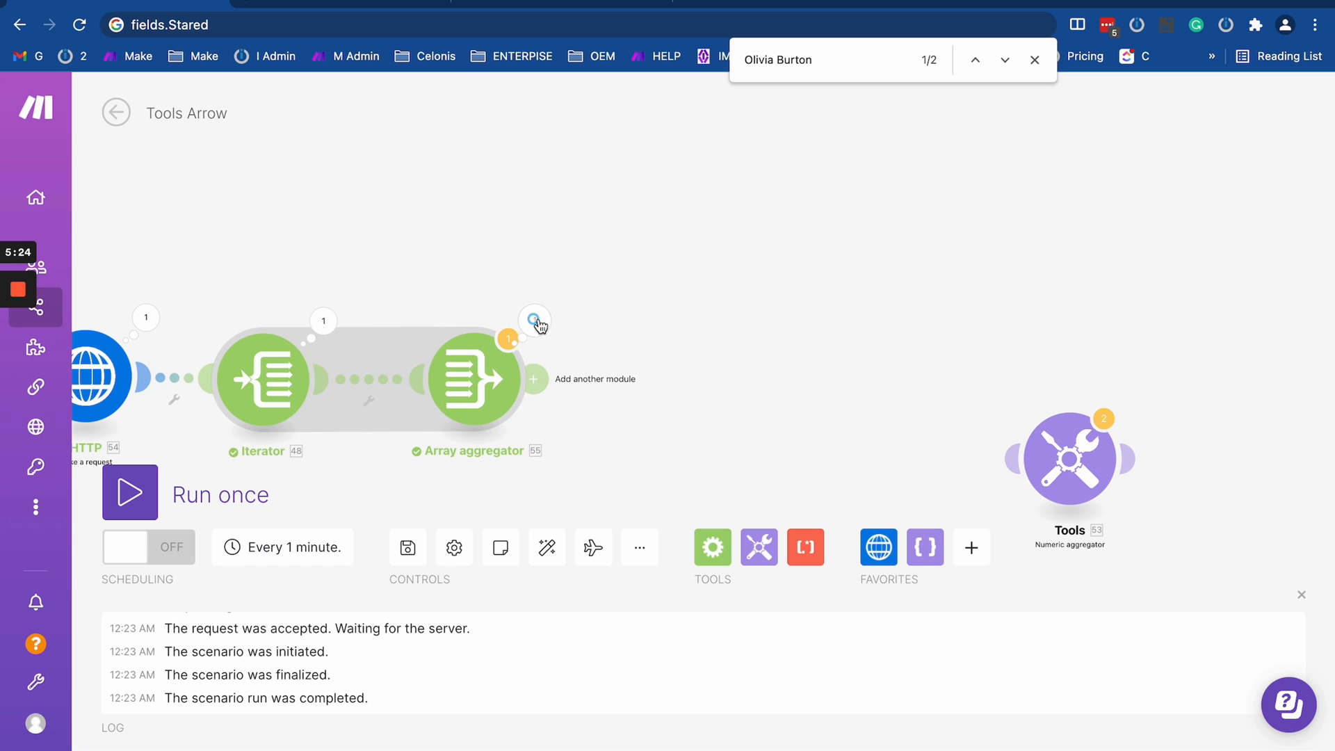
{"action": "left_click", "coordinate": [534, 321]}
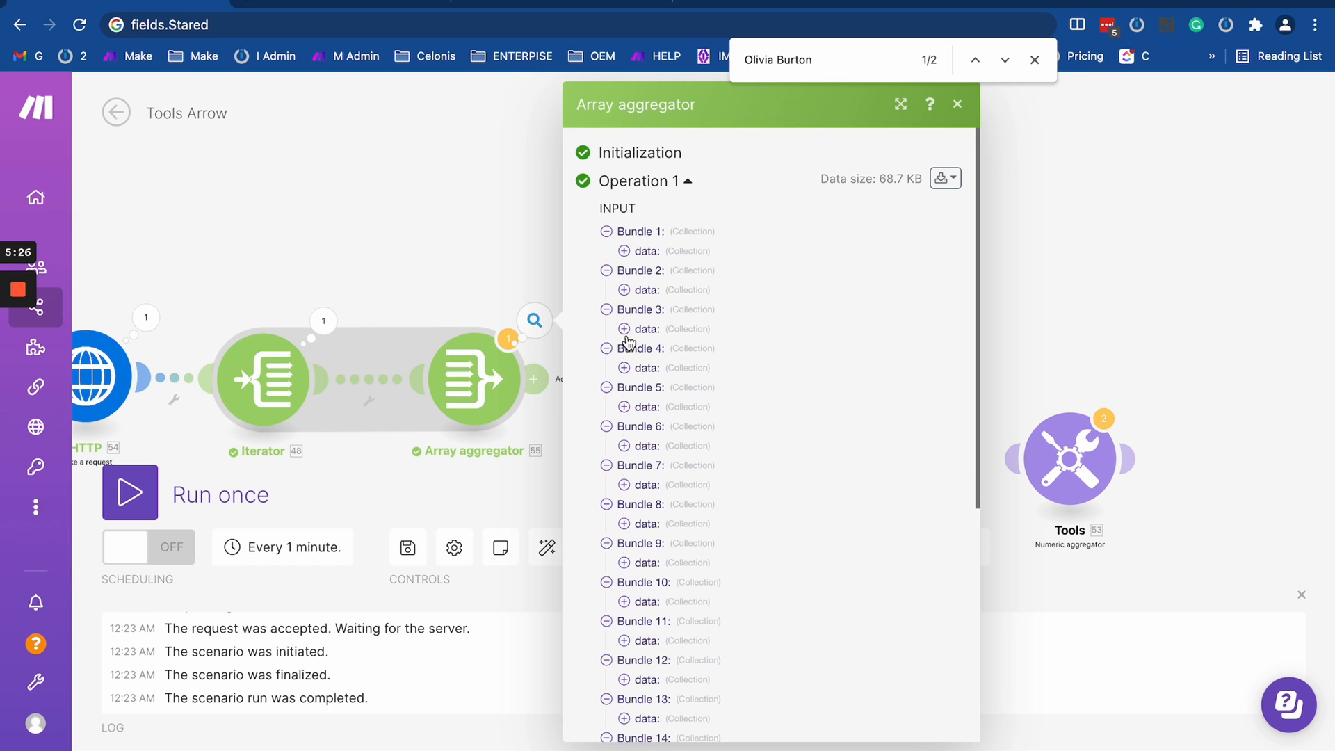
{"action": "left_click", "coordinate": [624, 329]}
{"action": "scroll", "coordinate": [646, 360], "scroll_direction": "down", "scroll_amount": 5}
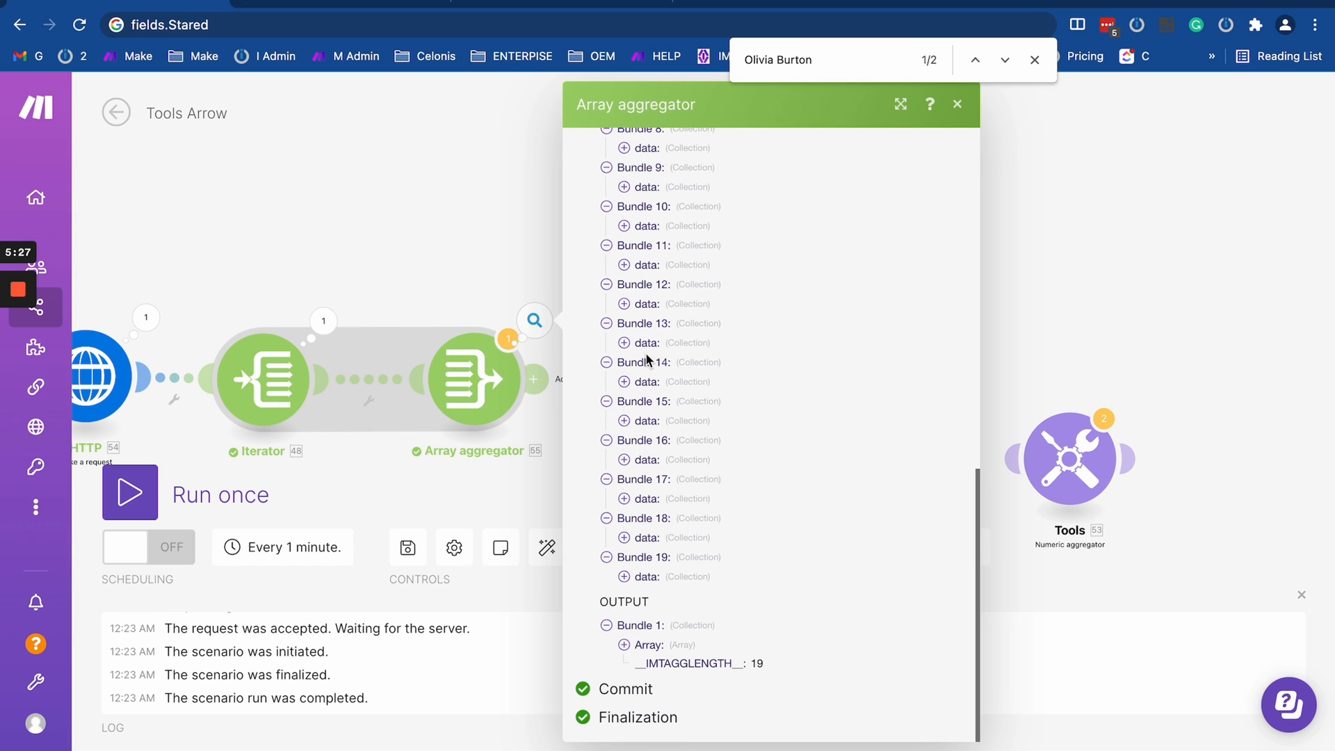
{"action": "left_click", "coordinate": [625, 645]}
- Examine items 7 and 8 of the Array aggregator's output array, including records 8, 10, 14, 18 and 19 under item 7
{"action": "left_click", "coordinate": [642, 410]}
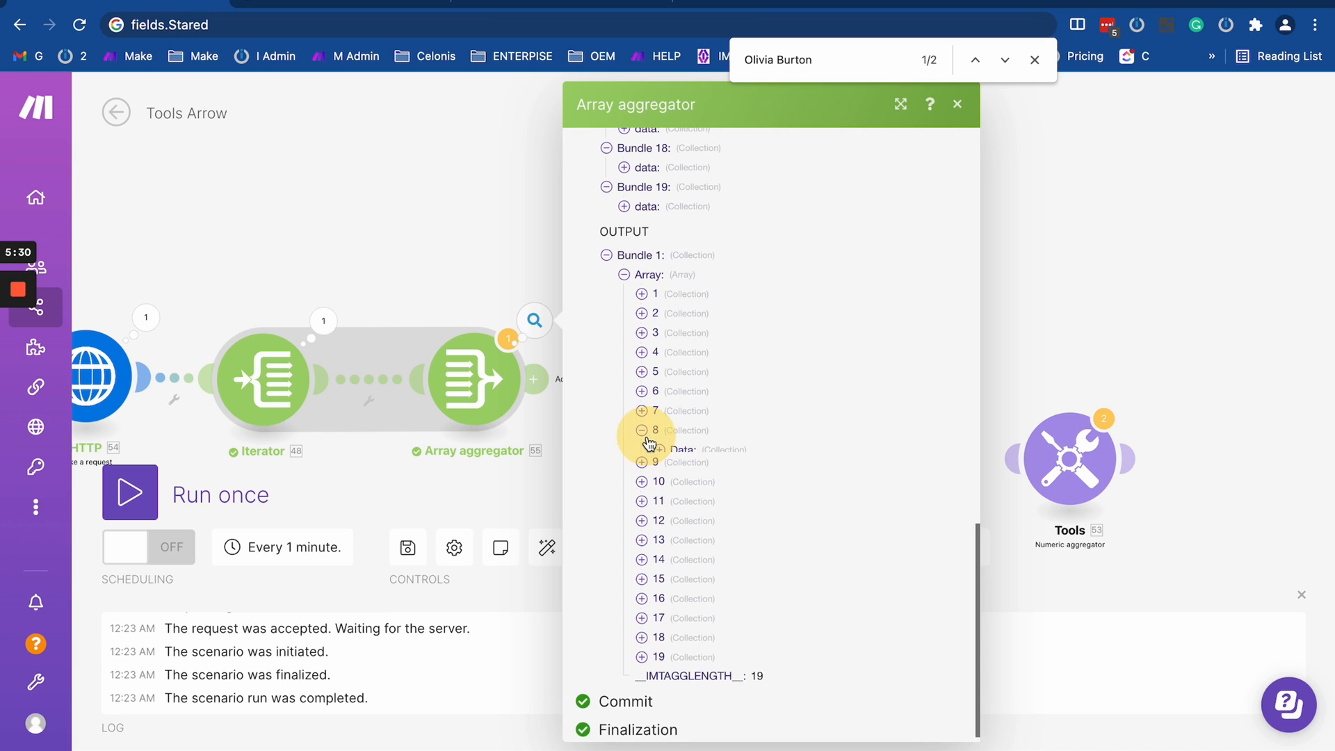
{"action": "left_click", "coordinate": [642, 449]}
{"action": "left_click", "coordinate": [660, 469]}
{"action": "left_click", "coordinate": [659, 430]}
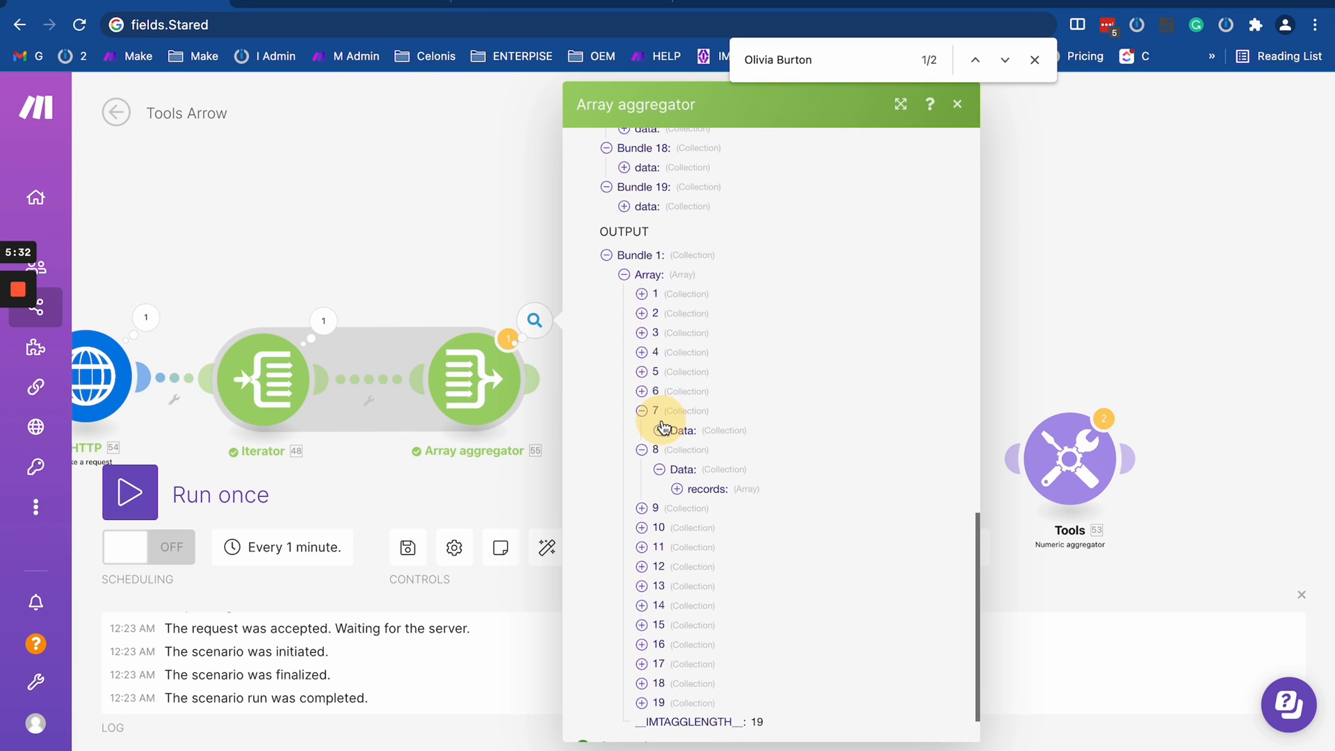
{"action": "left_click", "coordinate": [677, 450]}
{"action": "scroll", "coordinate": [708, 574], "scroll_direction": "down", "scroll_amount": 1}
{"action": "scroll", "coordinate": [708, 574], "scroll_direction": "down", "scroll_amount": 4}
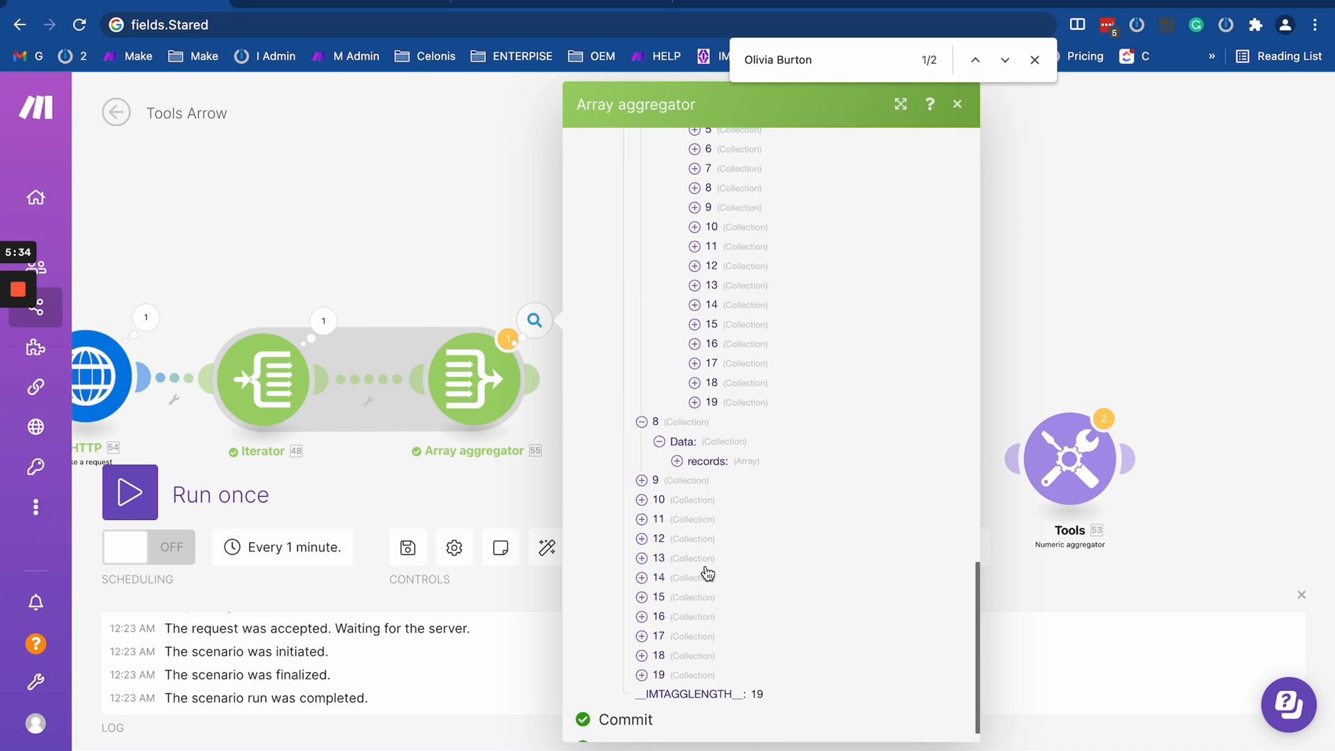
{"action": "scroll", "coordinate": [707, 528], "scroll_direction": "up", "scroll_amount": 1}
{"action": "left_click", "coordinate": [696, 502]}
{"action": "left_click", "coordinate": [695, 483]}
{"action": "left_click", "coordinate": [695, 405]}
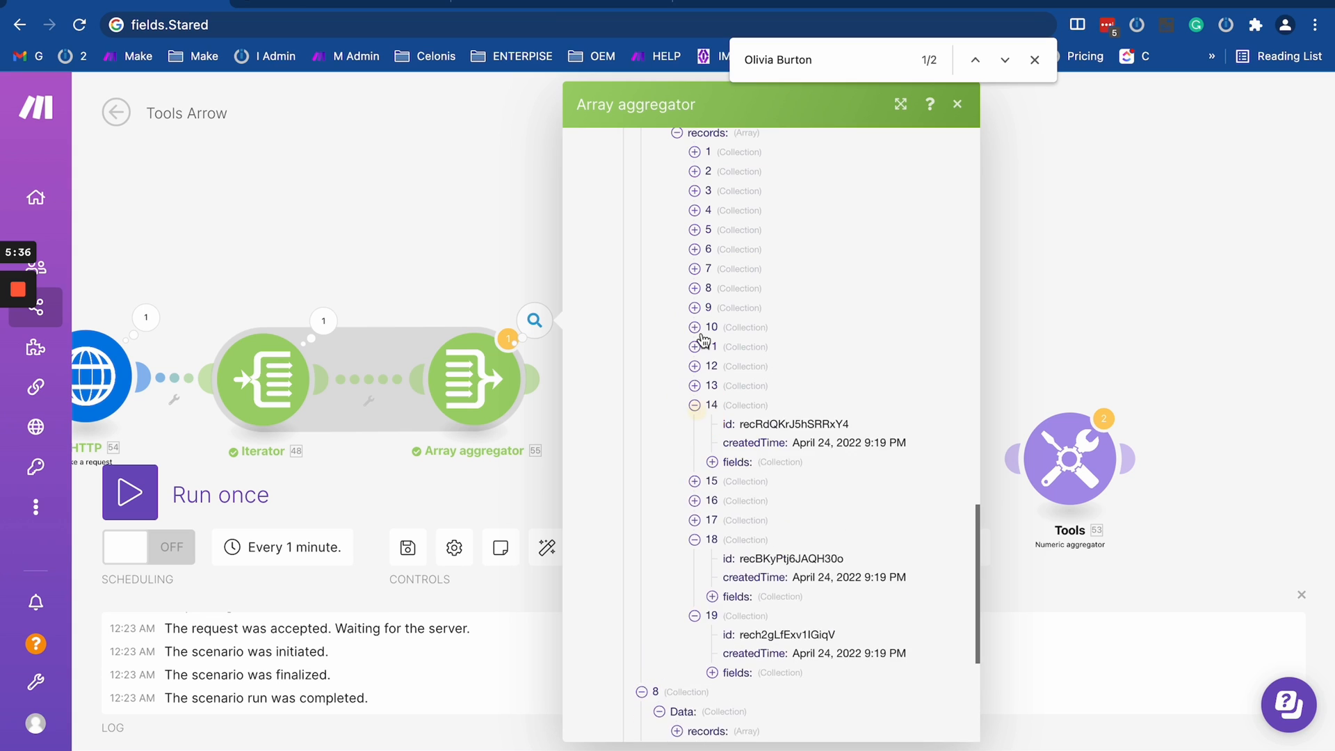
{"action": "left_click", "coordinate": [696, 327]}
{"action": "left_click", "coordinate": [696, 289]}
{"action": "scroll", "coordinate": [703, 295], "scroll_direction": "up", "scroll_amount": 5}
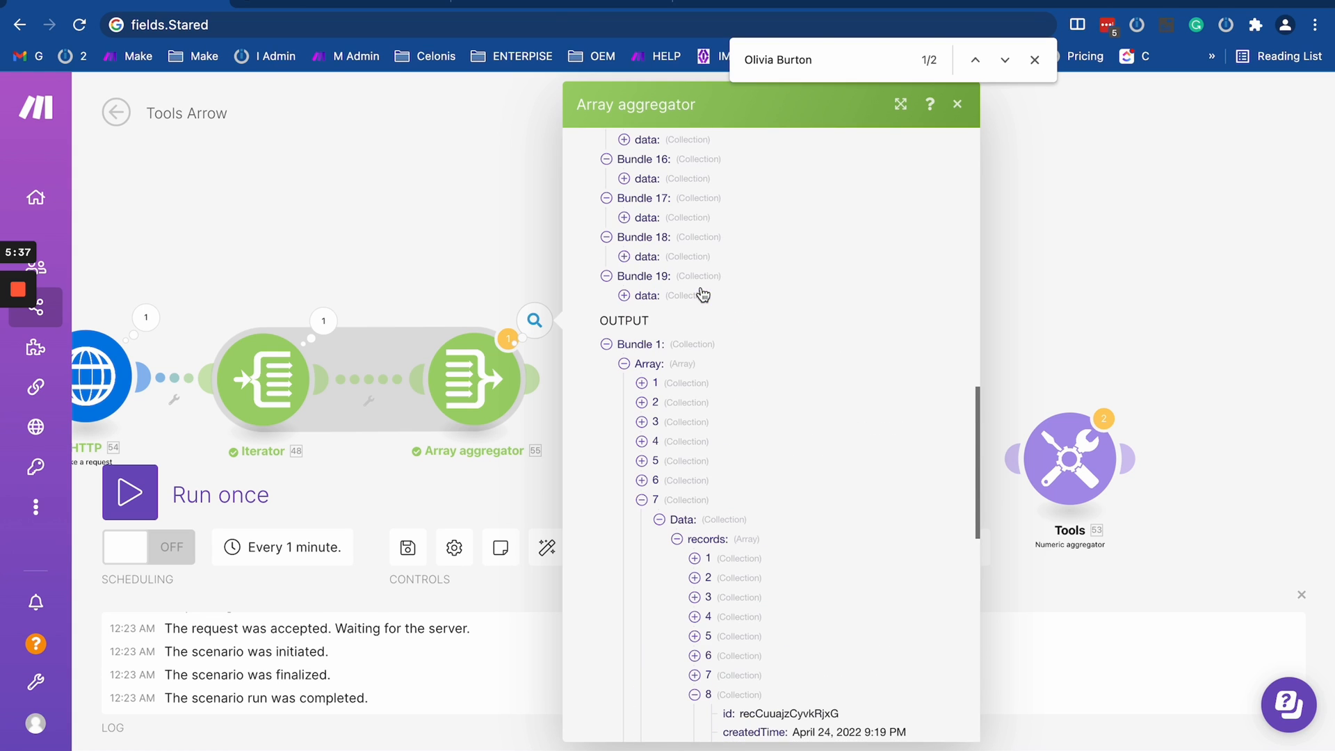
- Examine the records under Data in item 6 of the Array aggregator's output array
{"action": "left_click", "coordinate": [643, 479]}
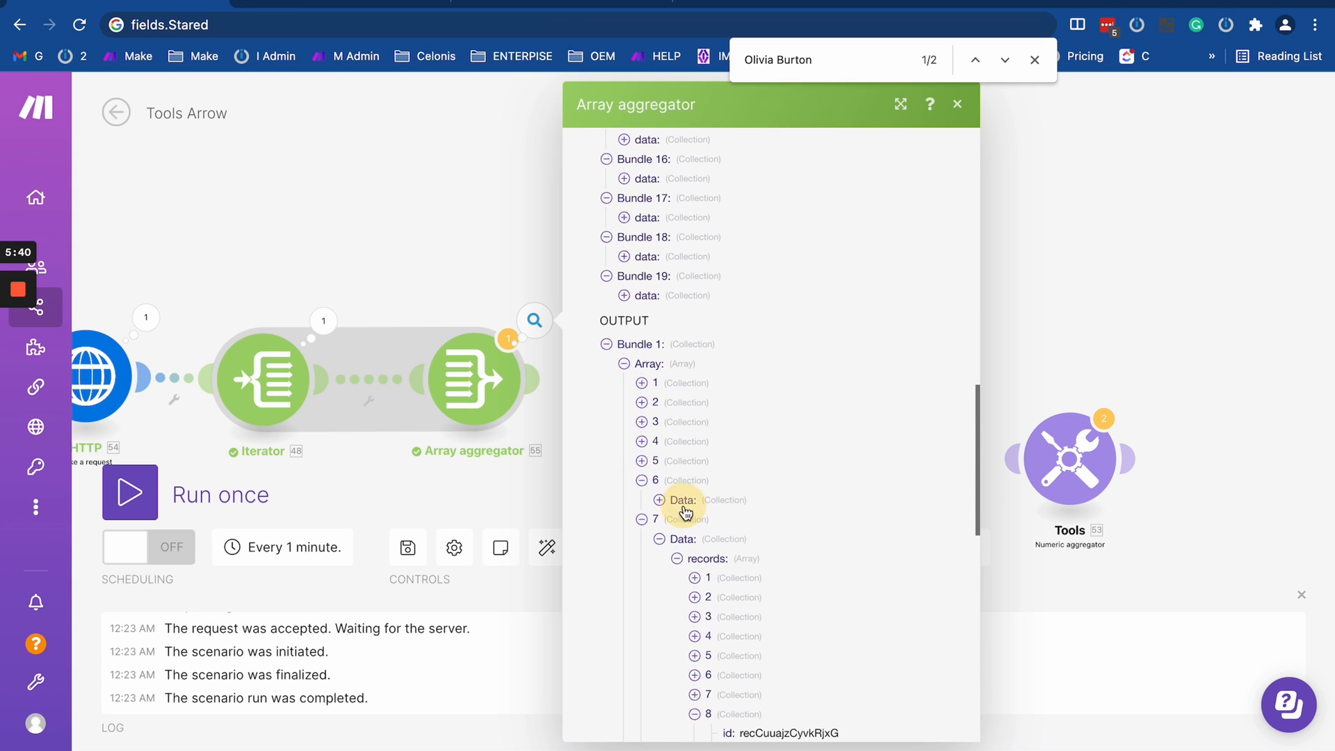
{"action": "left_click", "coordinate": [685, 503]}
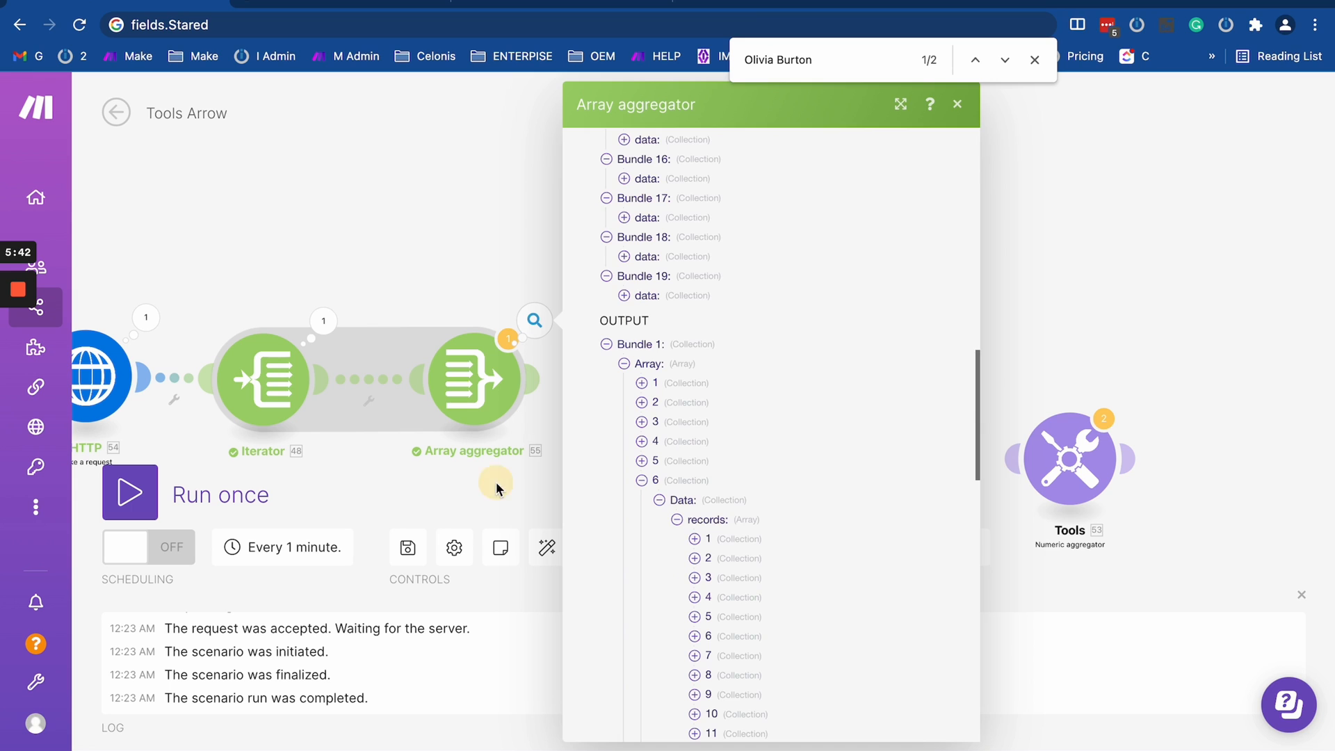
{"action": "left_click_drag", "start_coordinate": [495, 483], "coordinate": [654, 411]}
- Try selecting the Data field of HTTP module 38 among the Array aggregator's aggregated fields
{"action": "left_click", "coordinate": [645, 297]}
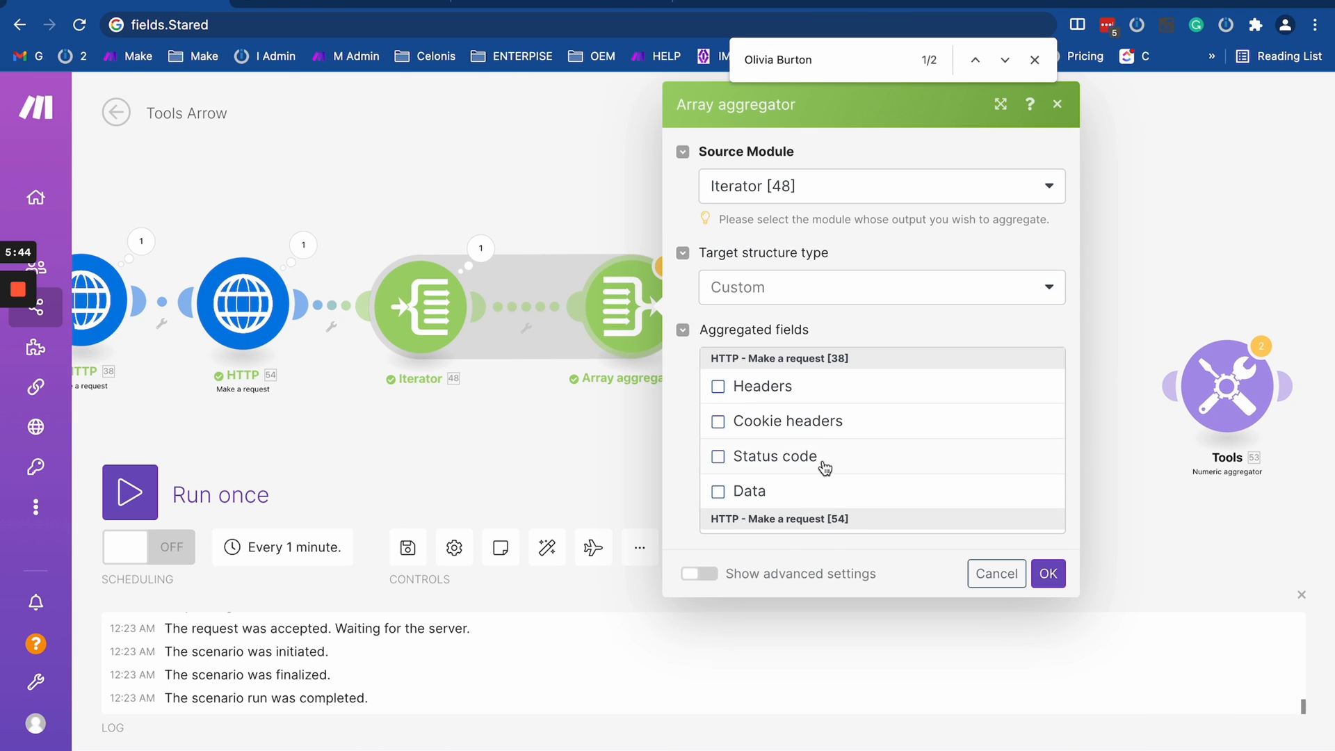
{"action": "scroll", "coordinate": [716, 468], "scroll_direction": "down", "scroll_amount": 4}
{"action": "scroll", "coordinate": [716, 468], "scroll_direction": "up", "scroll_amount": 4}
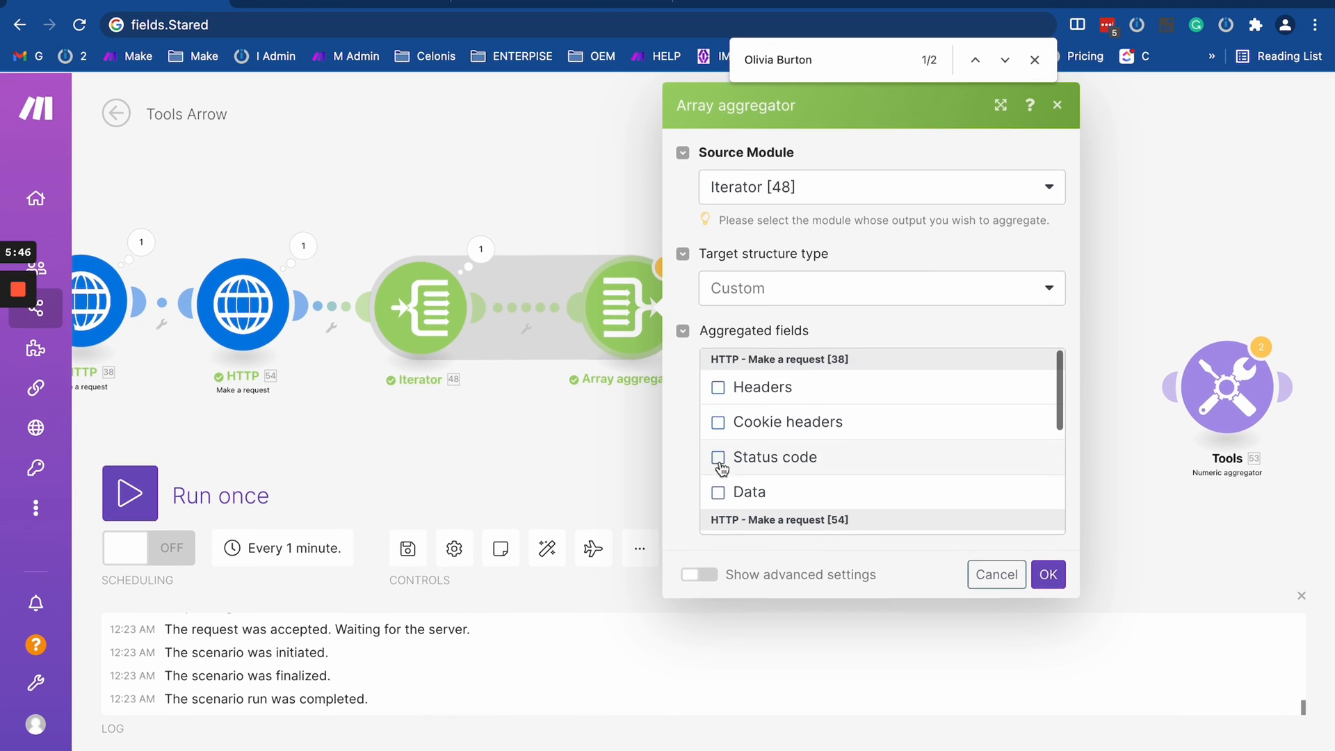
{"action": "left_click", "coordinate": [717, 492]}
{"action": "scroll", "coordinate": [784, 460], "scroll_direction": "down", "scroll_amount": 2}
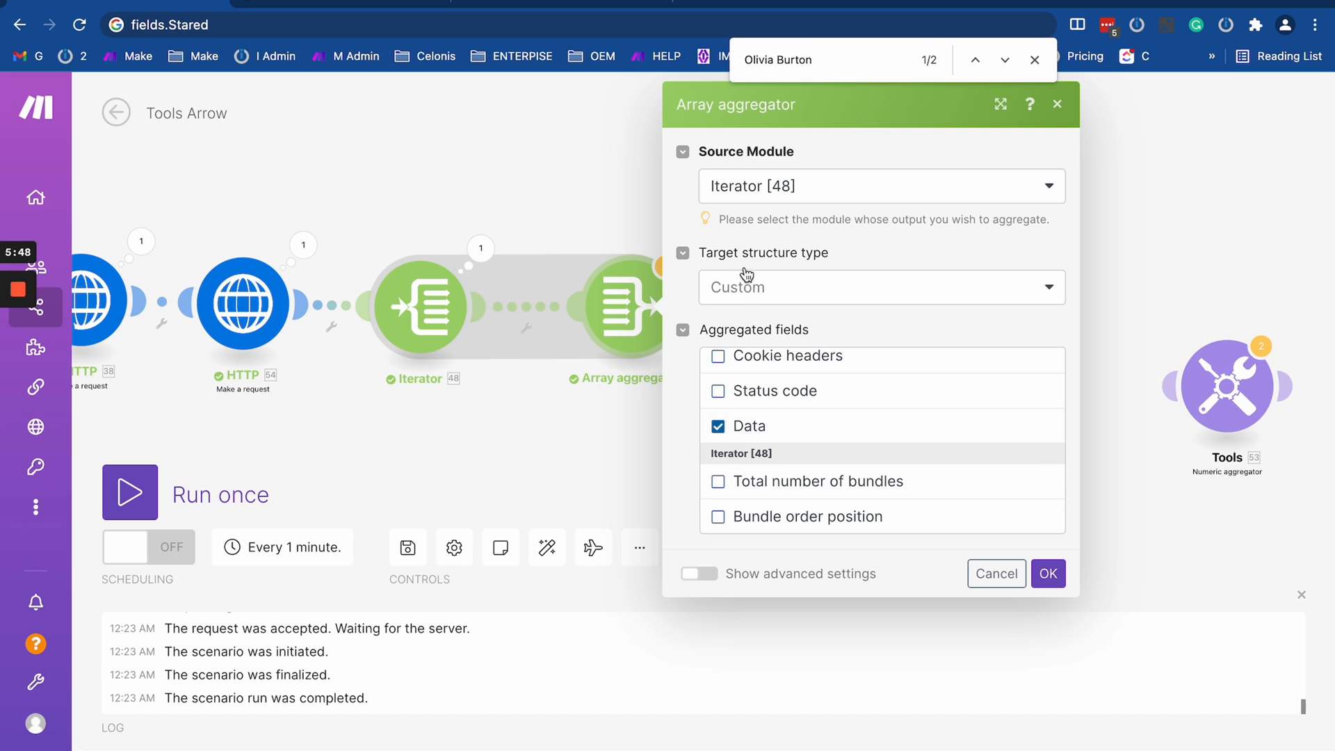
{"action": "left_click_drag", "start_coordinate": [582, 445], "coordinate": [691, 427]}
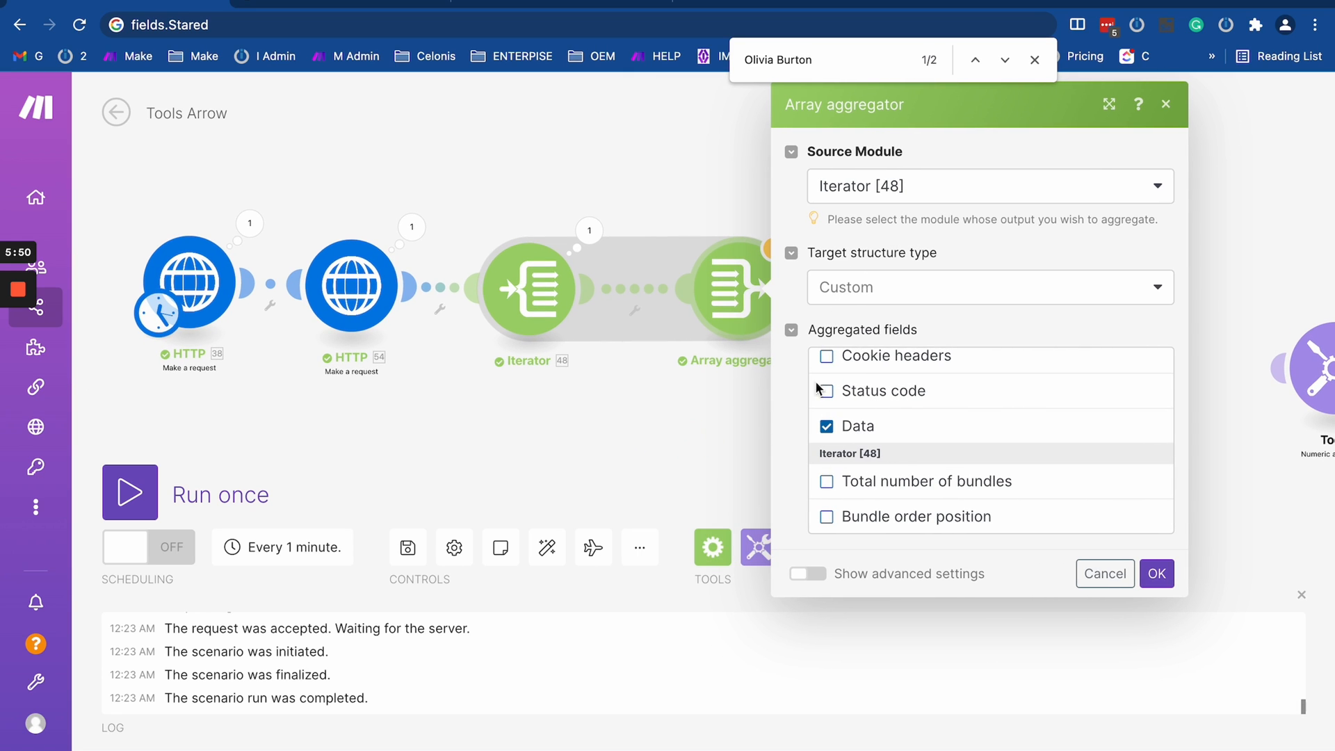
{"action": "left_click", "coordinate": [634, 438]}
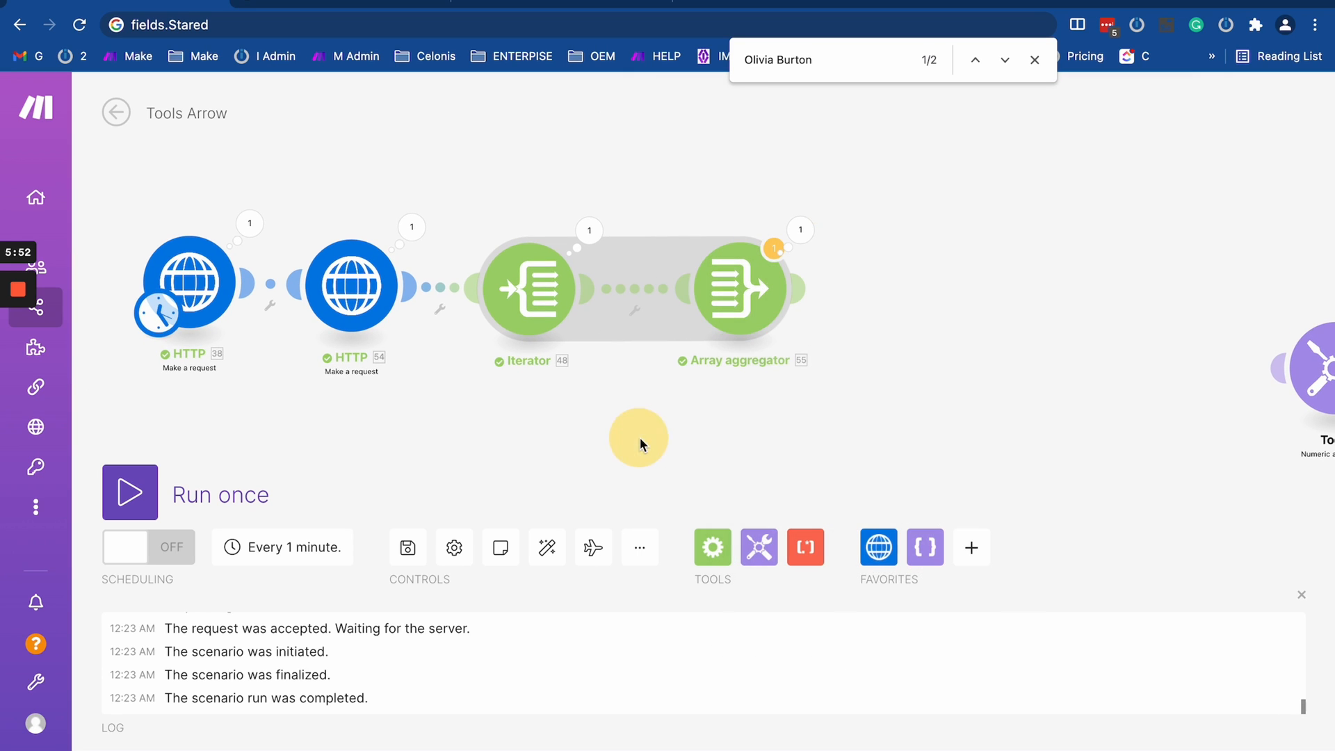
- Add a JSON module of type Create JSON after the Array aggregator
{"action": "left_click_drag", "start_coordinate": [912, 417], "coordinate": [770, 417]}
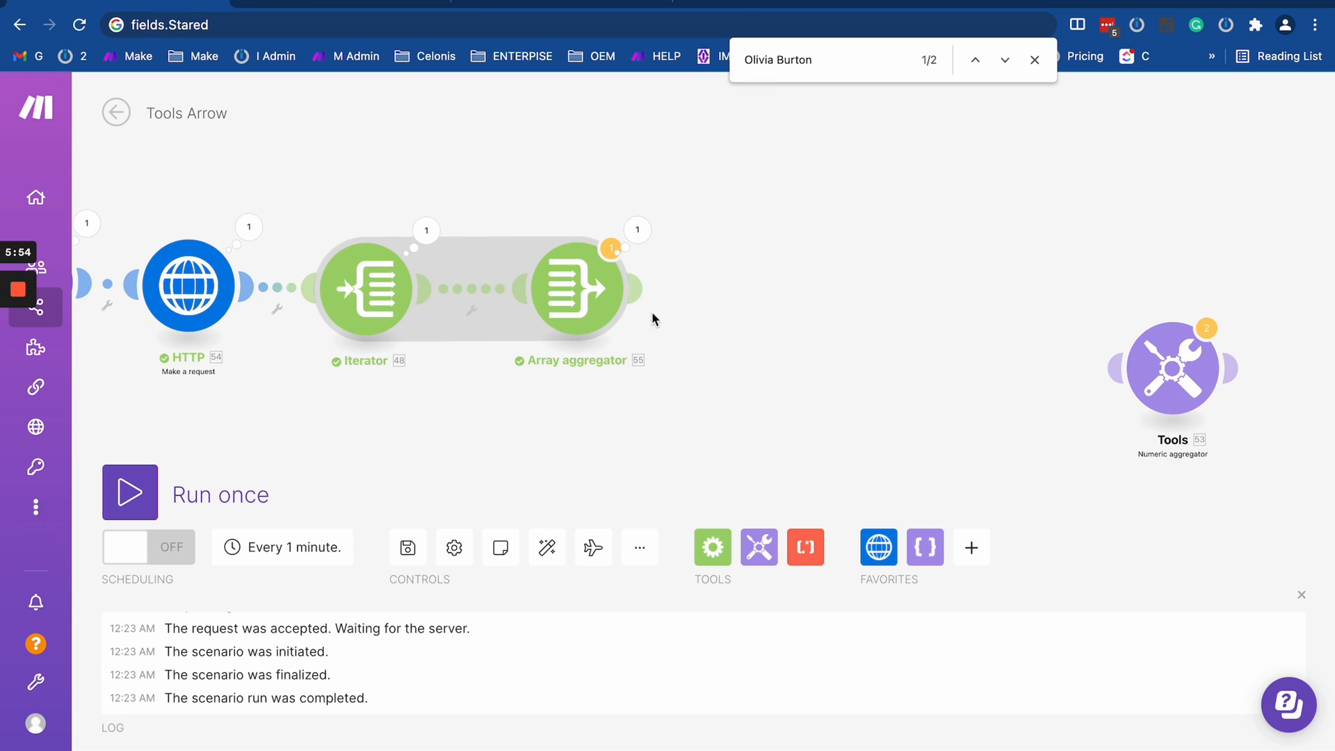
{"action": "left_click", "coordinate": [753, 324]}
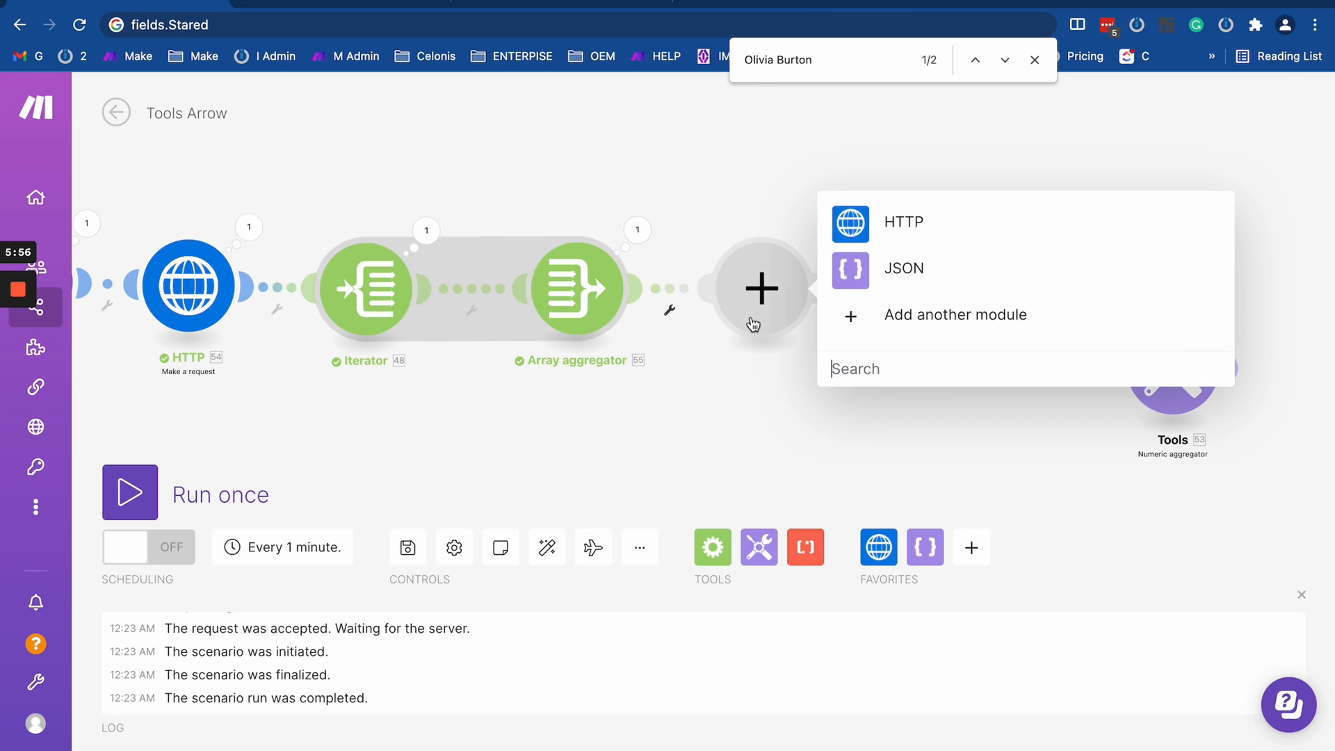
{"action": "type", "text": "jsopn"}
{"action": "key", "text": "BackSpace"}
{"action": "key", "text": "BackSpace"}
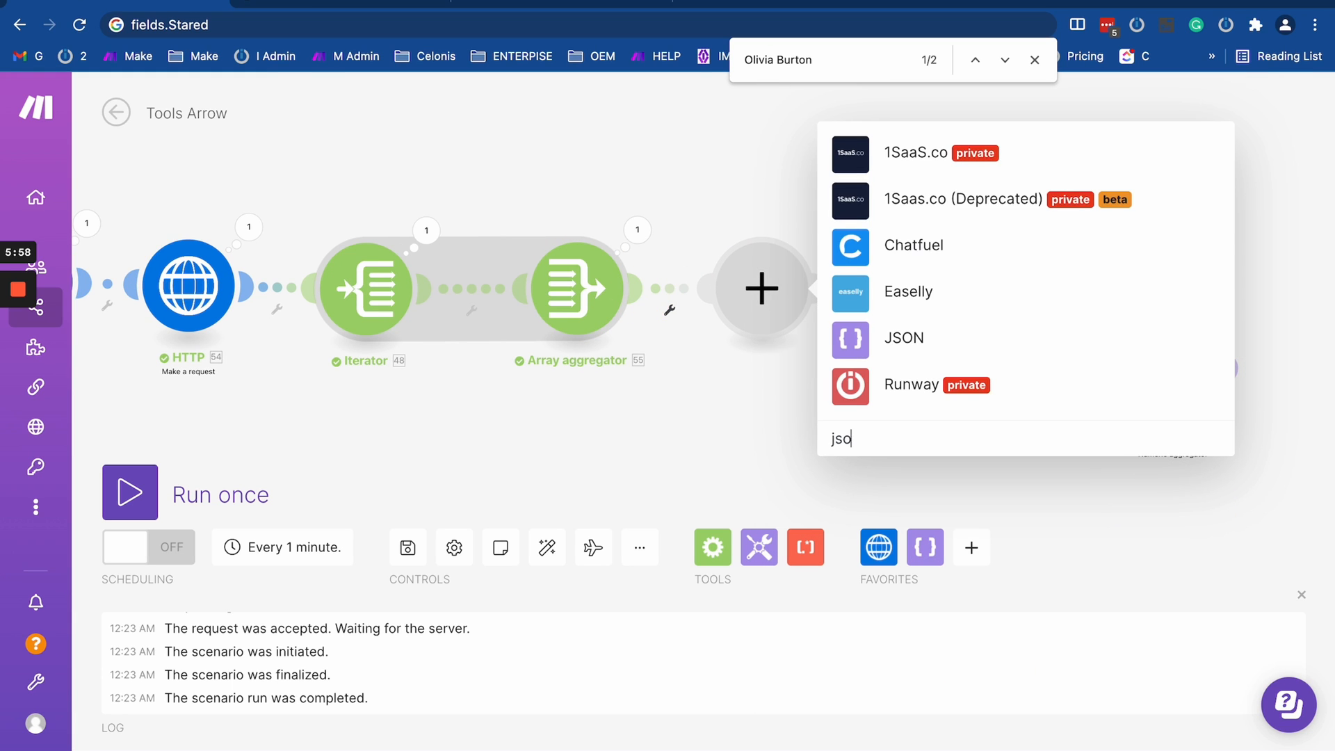
{"action": "left_click", "coordinate": [859, 335]}
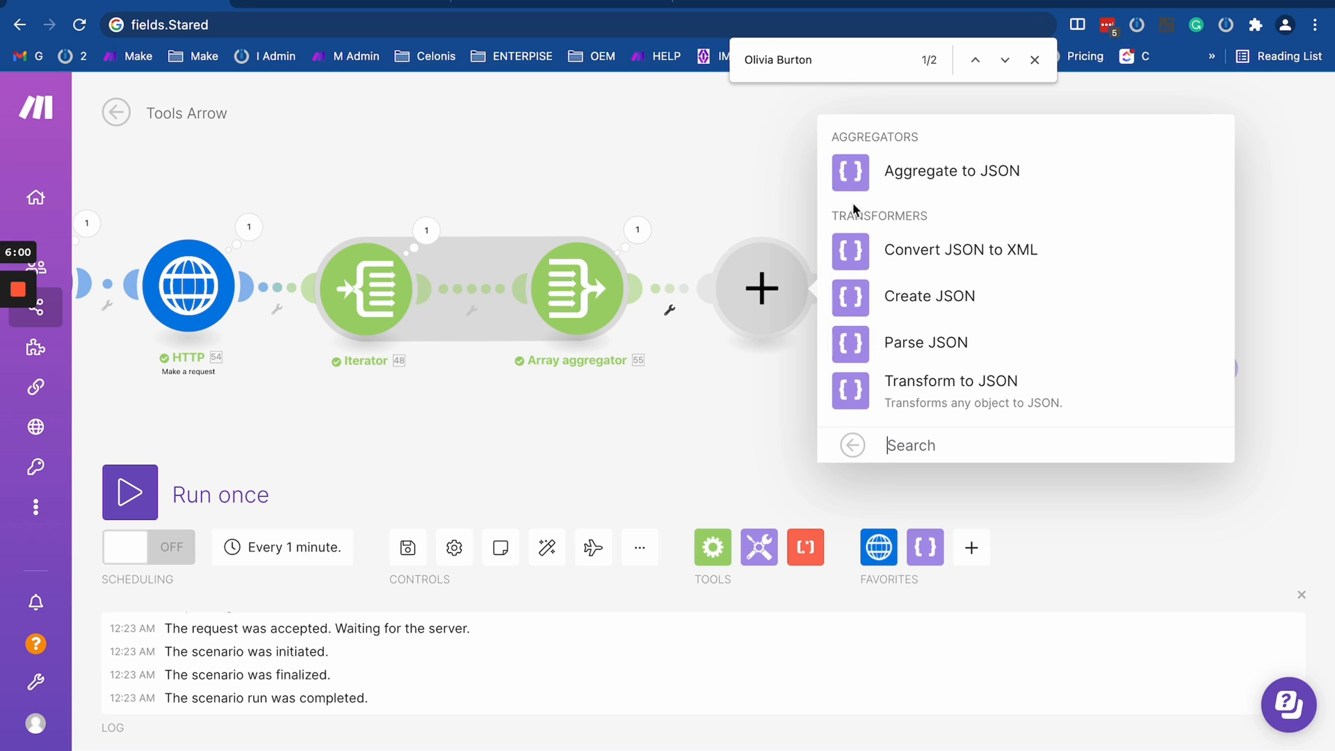
{"action": "left_click", "coordinate": [864, 304]}
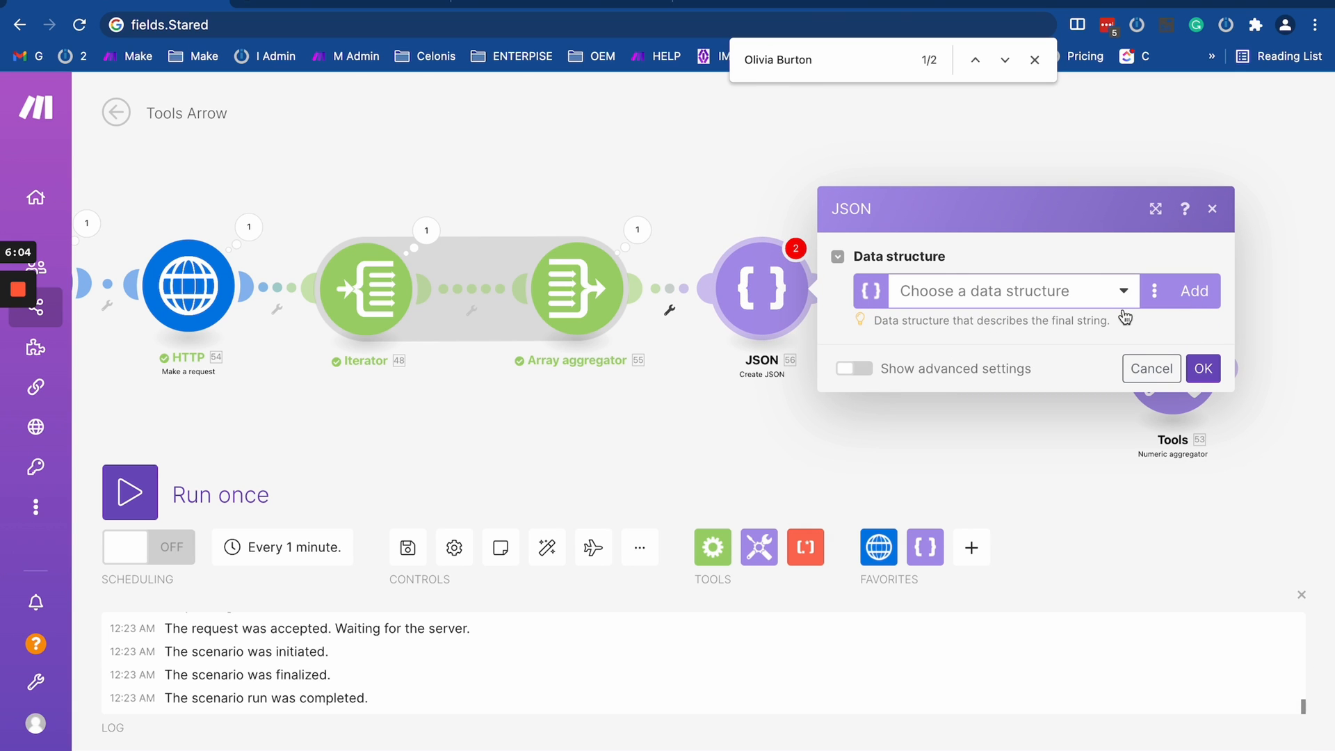
{"action": "left_click_drag", "start_coordinate": [694, 453], "coordinate": [674, 436]}
{"action": "scroll", "coordinate": [673, 439], "scroll_direction": "down", "scroll_amount": 2}
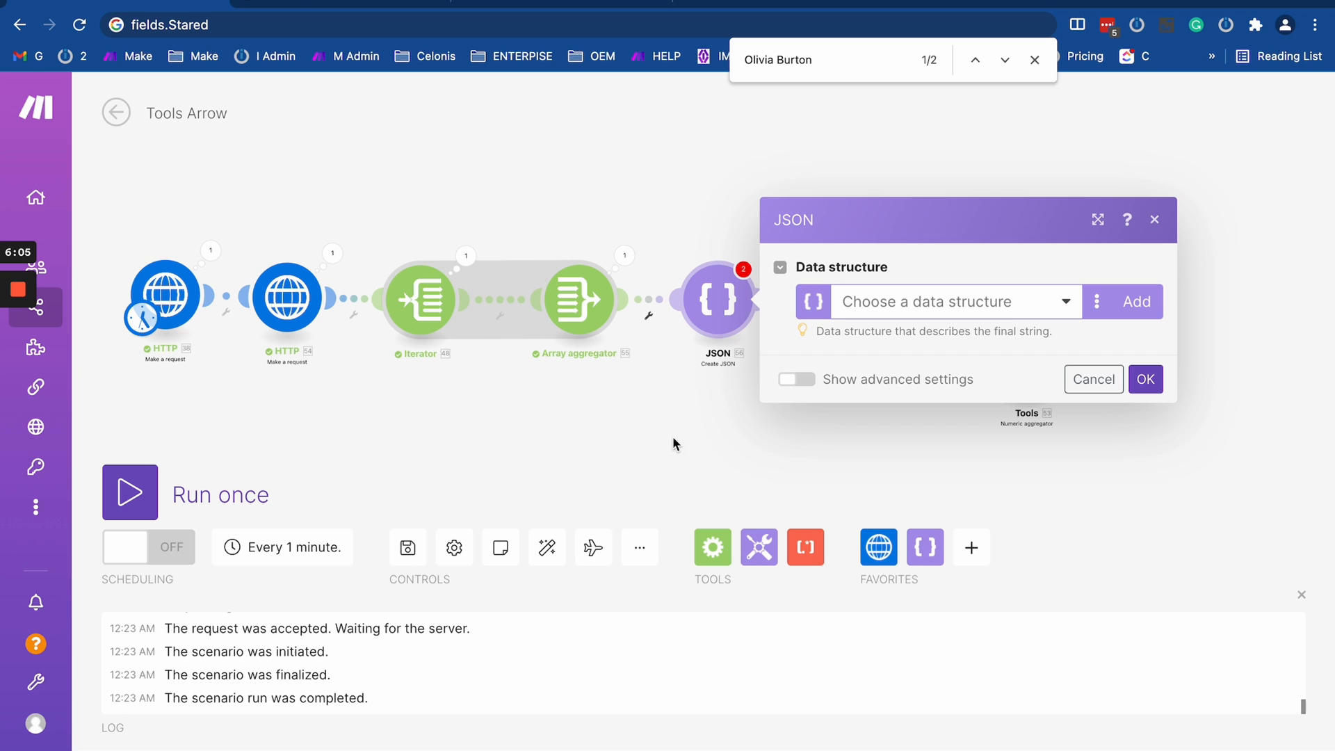
{"action": "left_click", "coordinate": [1147, 300]}
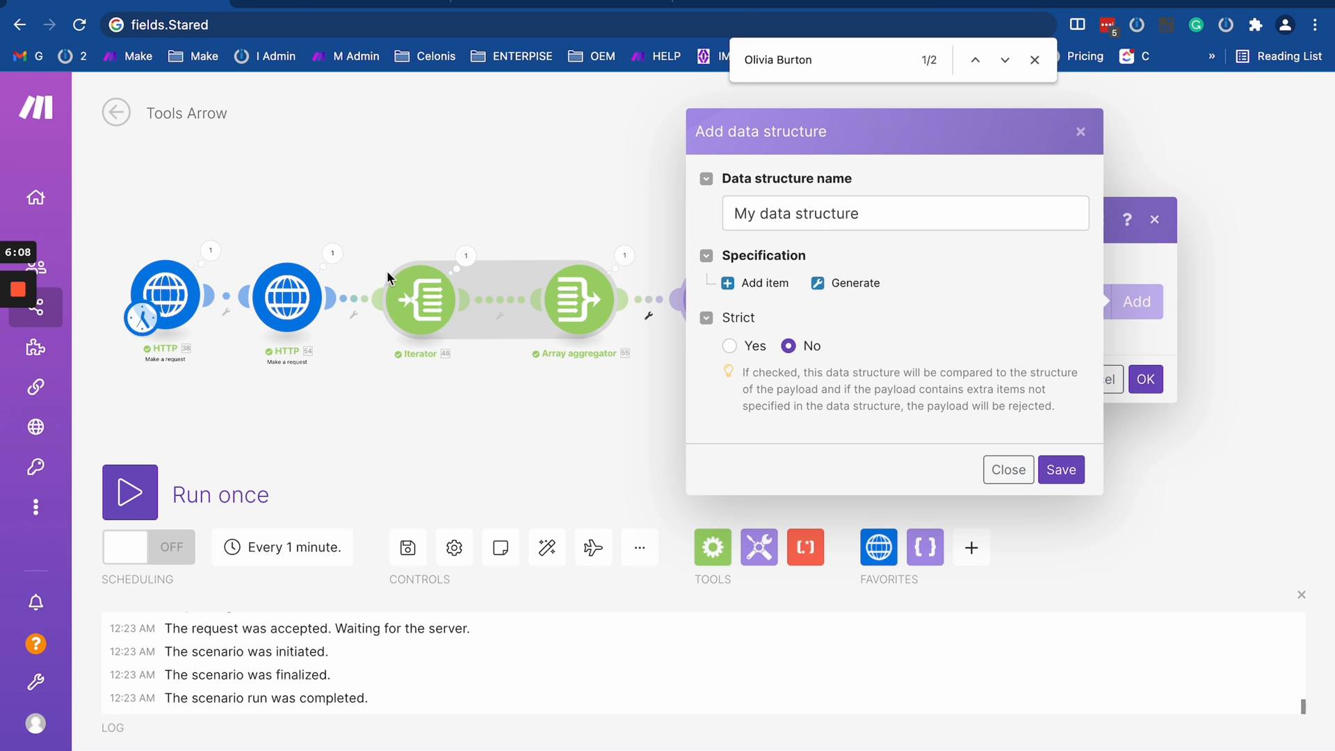
- Copy the start of the "records" array with its complete first record from the first HTTP module's output bundle content
{"action": "left_click", "coordinate": [211, 251]}
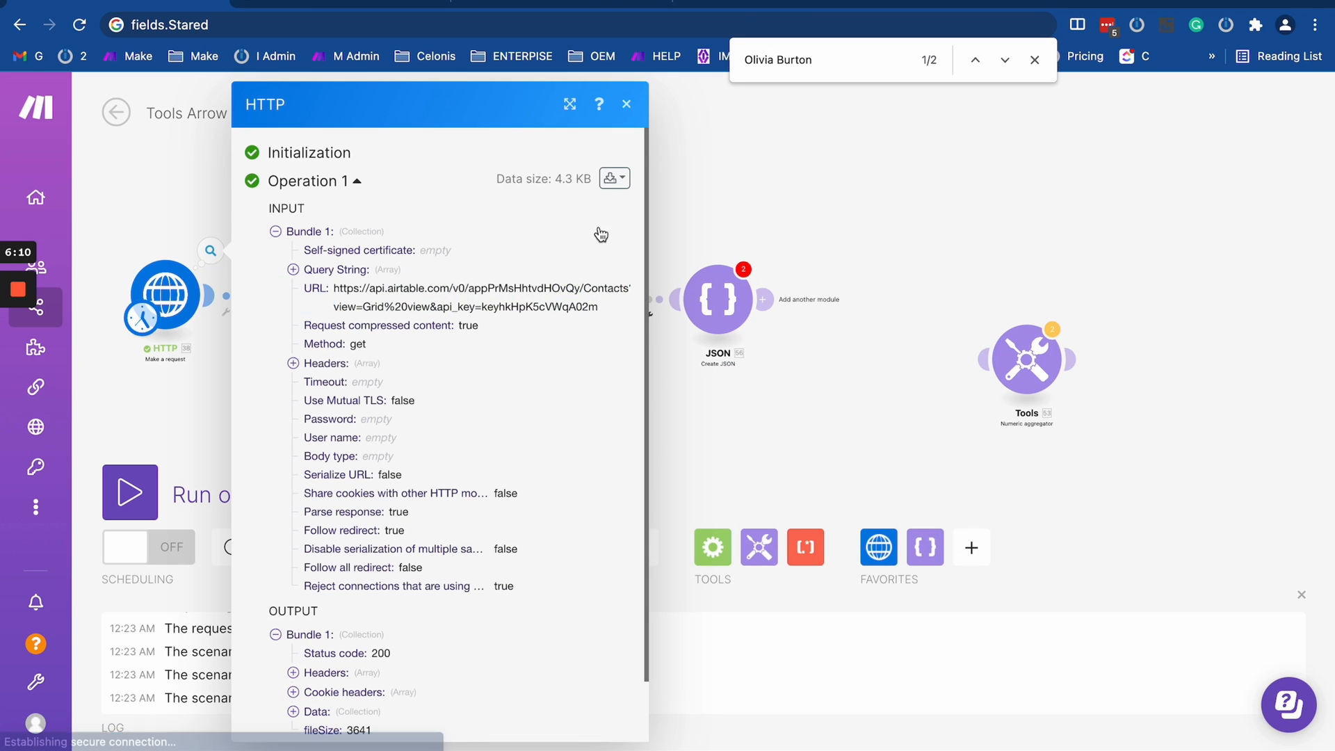
{"action": "left_click", "coordinate": [614, 179]}
{"action": "left_click", "coordinate": [585, 243]}
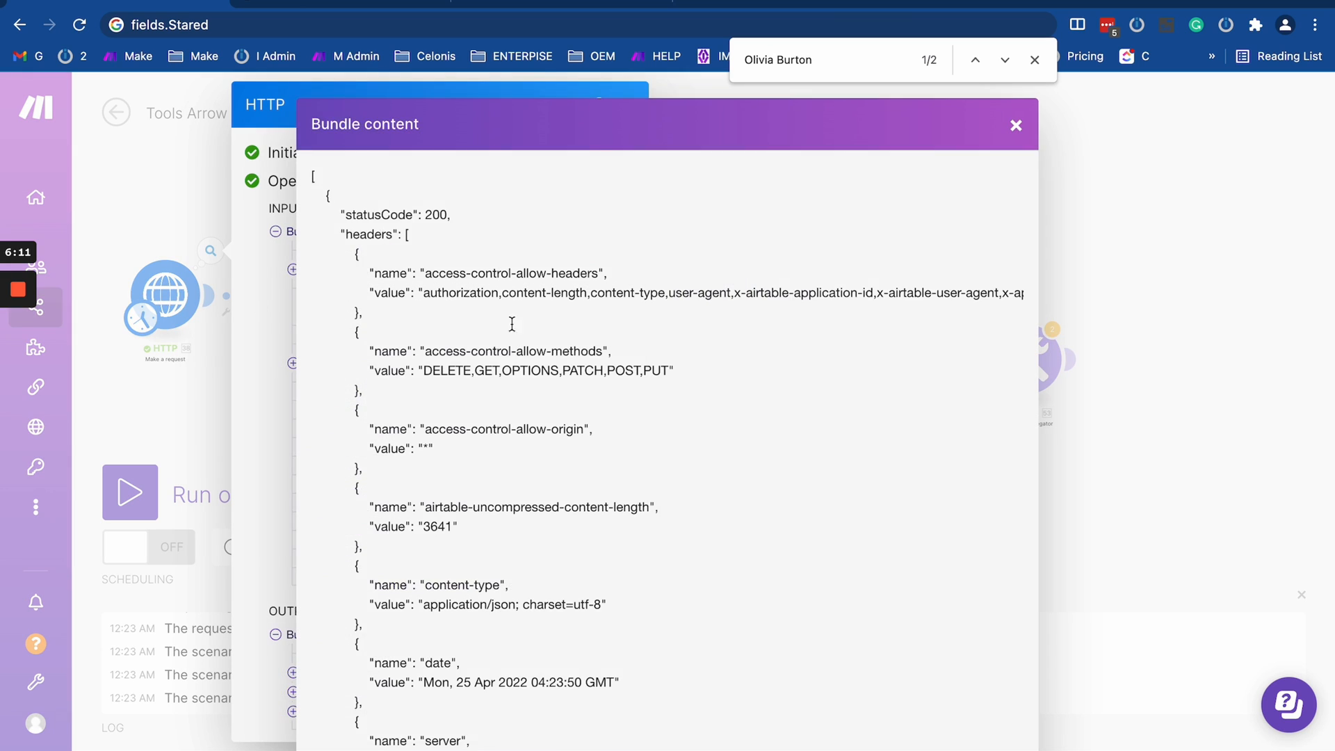
{"action": "scroll", "coordinate": [541, 346], "scroll_direction": "down", "scroll_amount": 15}
{"action": "scroll", "coordinate": [541, 346], "scroll_direction": "up", "scroll_amount": 1}
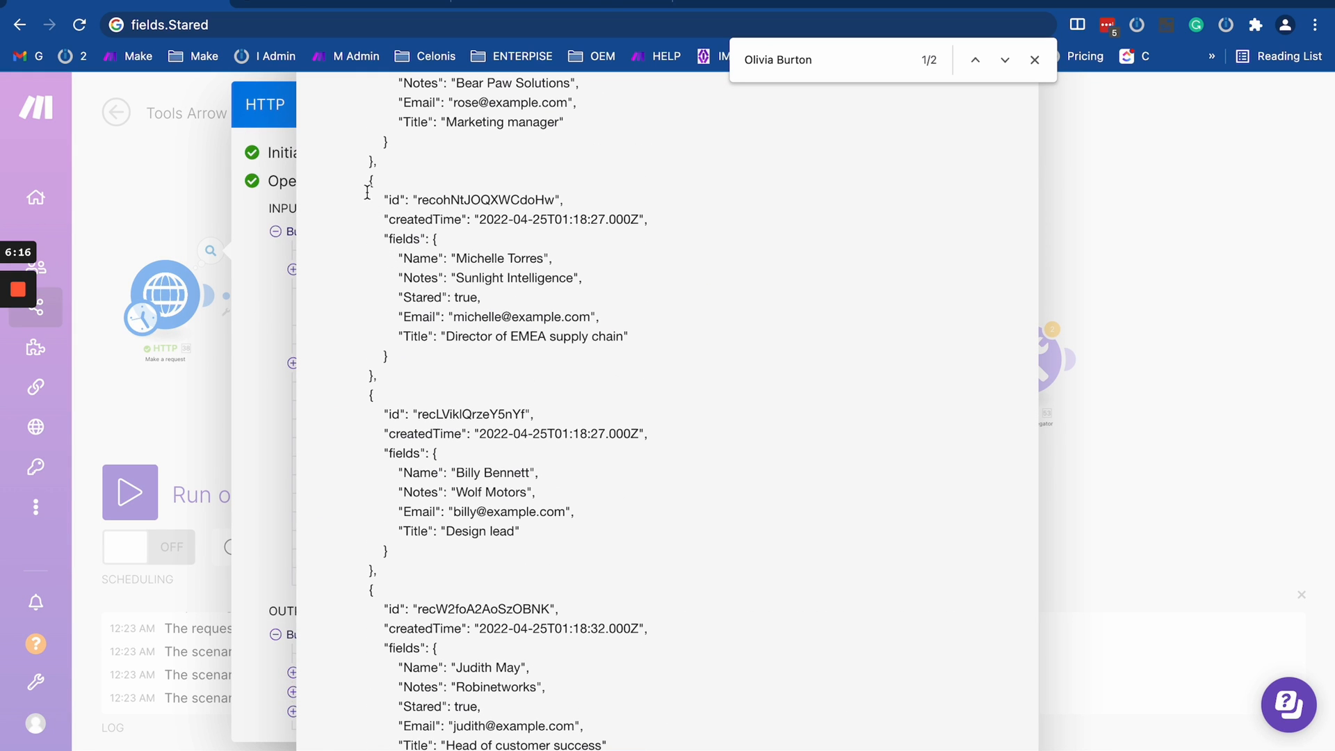
{"action": "scroll", "coordinate": [436, 306], "scroll_direction": "up", "scroll_amount": 10}
{"action": "scroll", "coordinate": [407, 305], "scroll_direction": "down", "scroll_amount": 7}
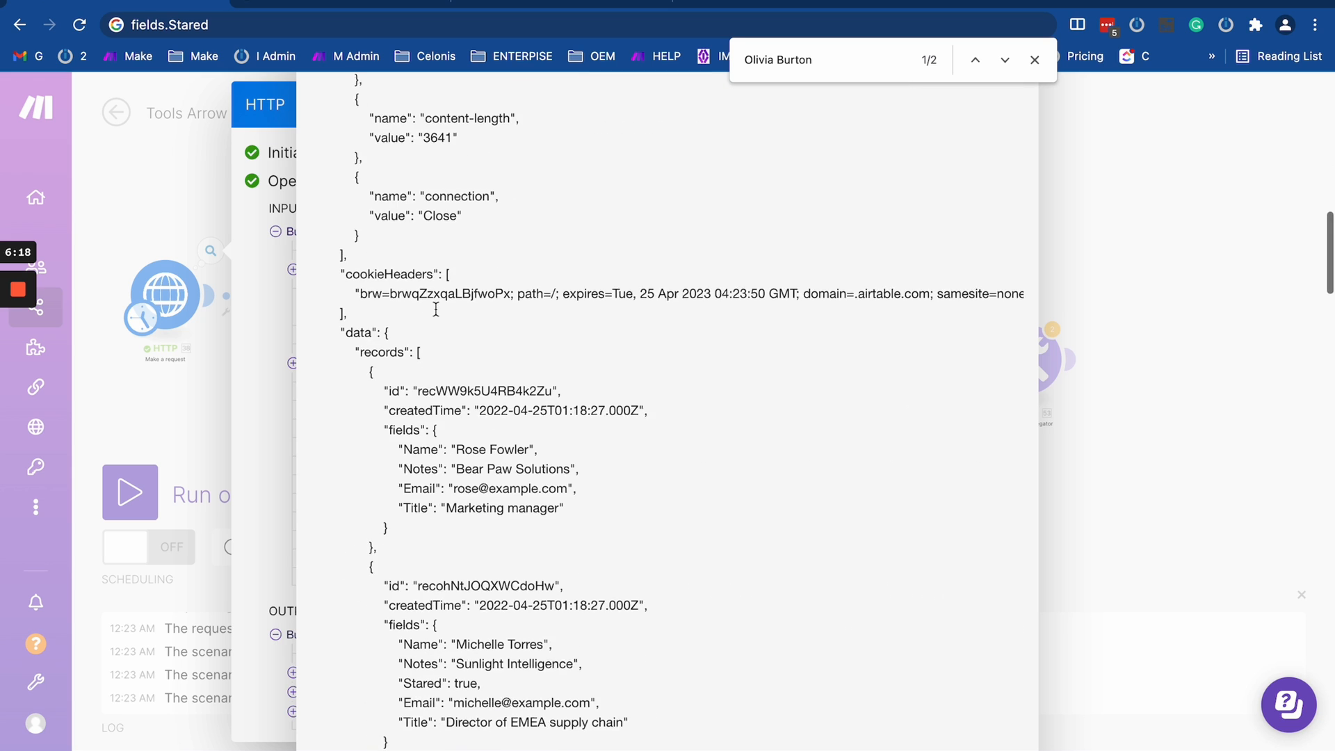
{"action": "left_click_drag", "start_coordinate": [354, 248], "coordinate": [386, 443]}
{"action": "key", "text": "super+c"}
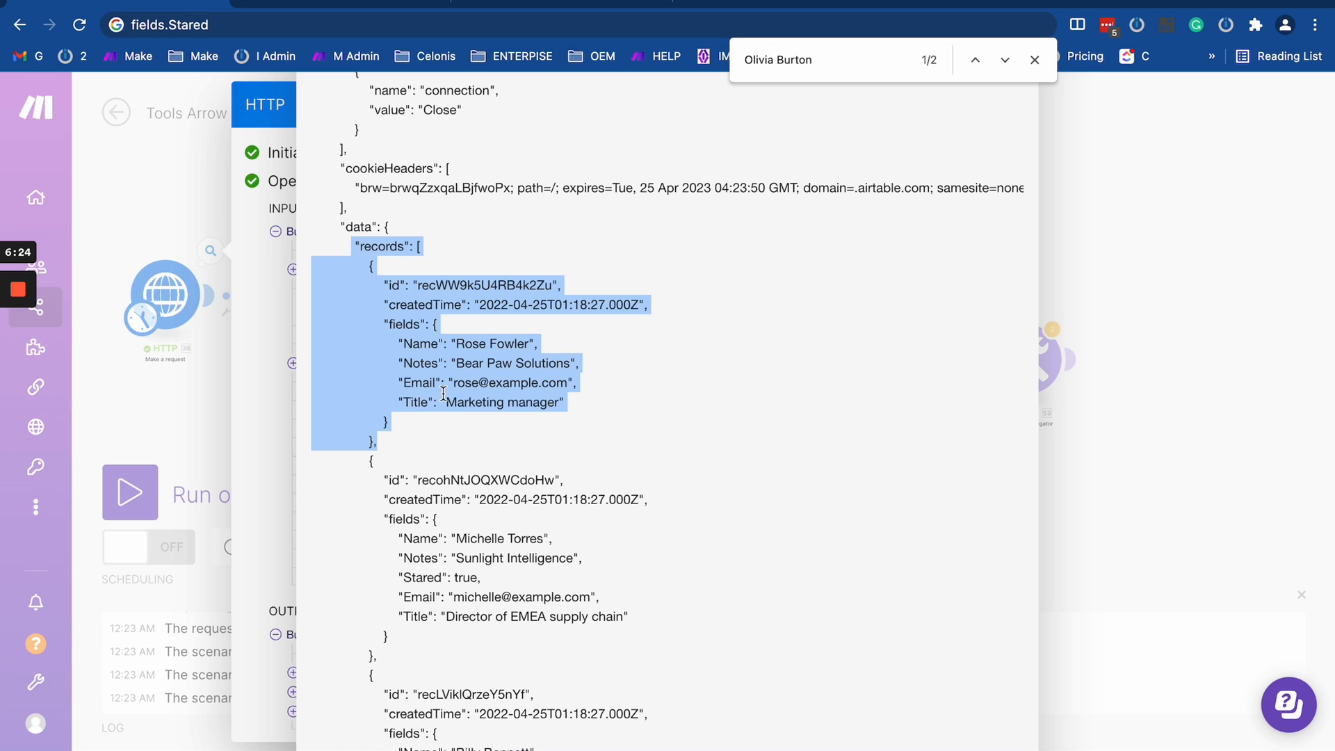
{"action": "left_click", "coordinate": [164, 389]}
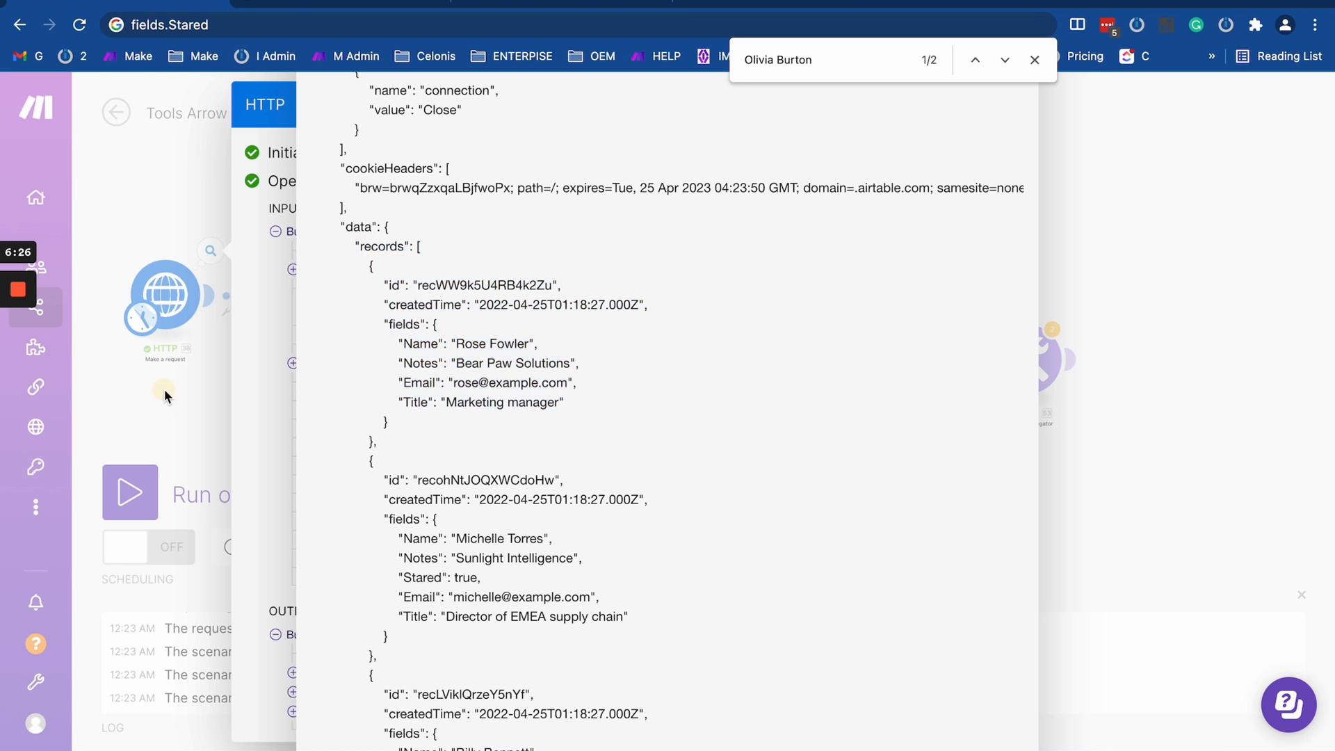
{"action": "left_click", "coordinate": [178, 394]}
- Start a new data structure for the Create JSON module and name it "test JSON"
{"action": "left_click", "coordinate": [720, 315]}
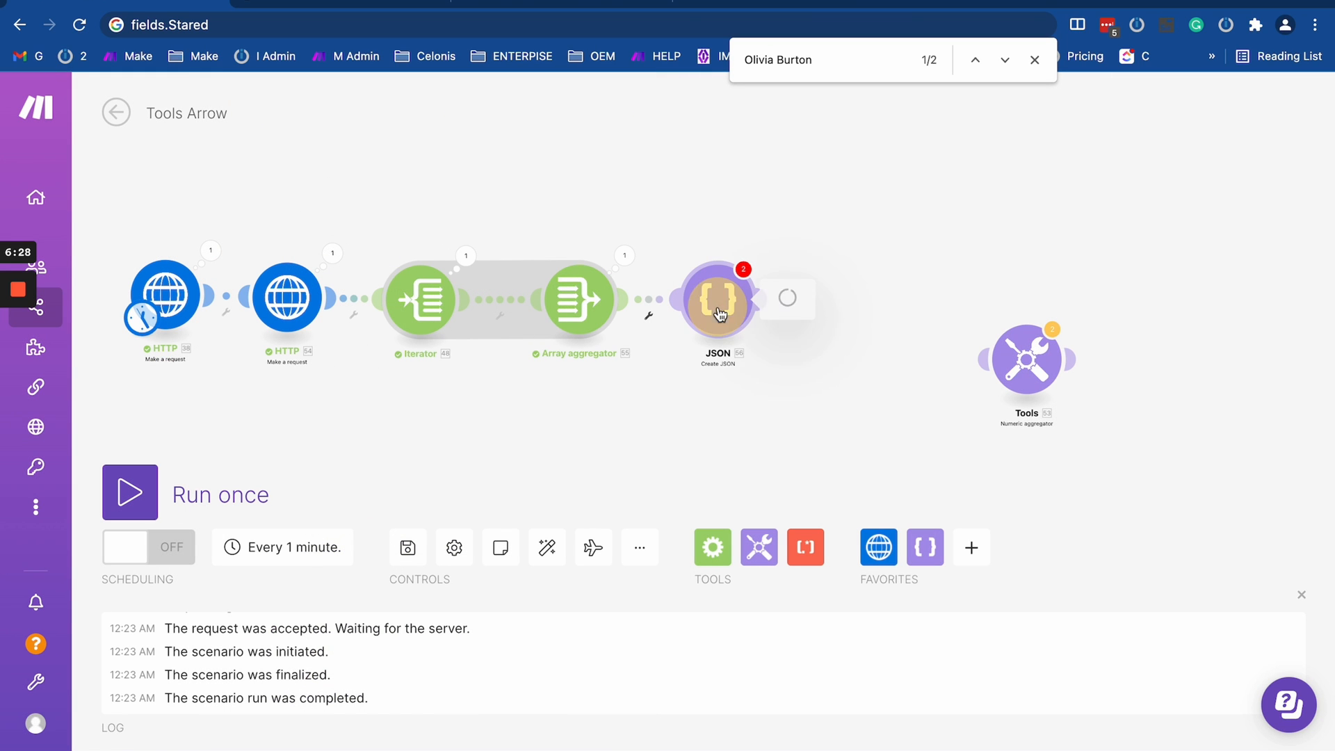
{"action": "left_click", "coordinate": [1141, 301]}
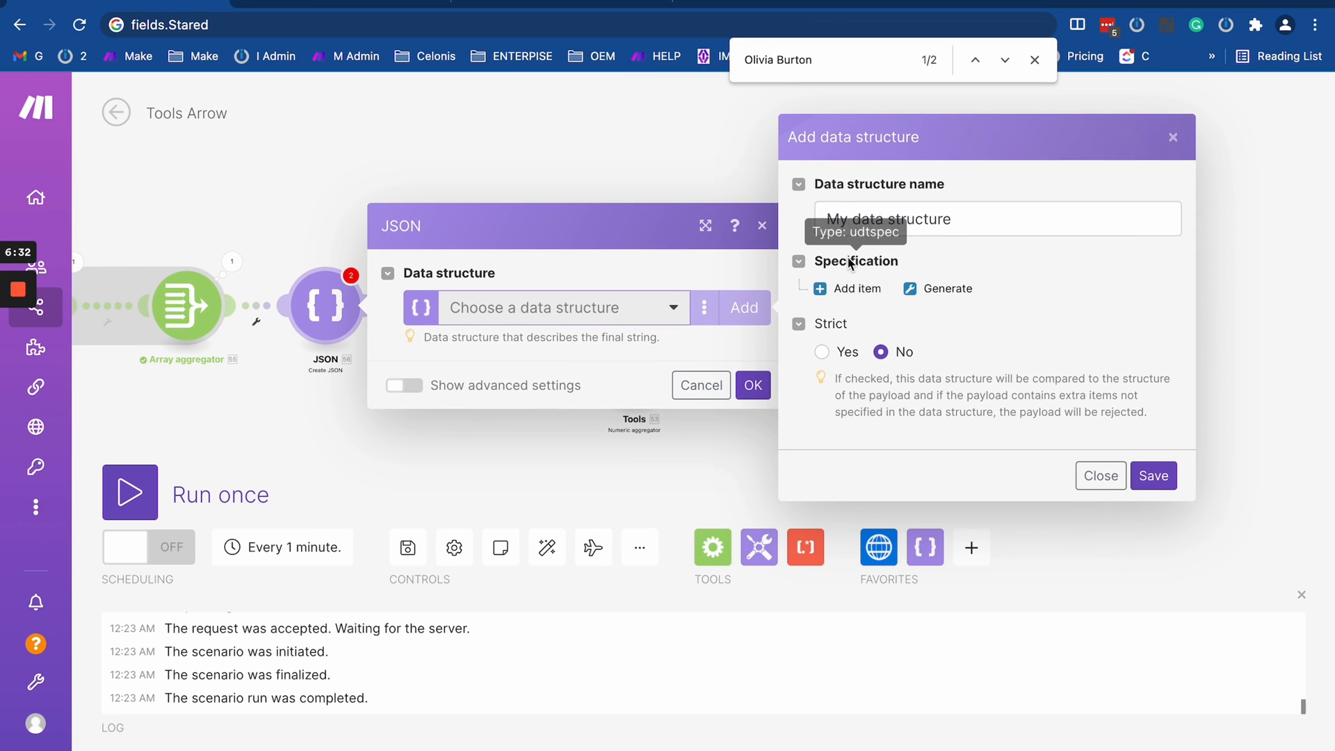
{"action": "left_click", "coordinate": [853, 218]}
{"action": "triple_click", "coordinate": [879, 219]}
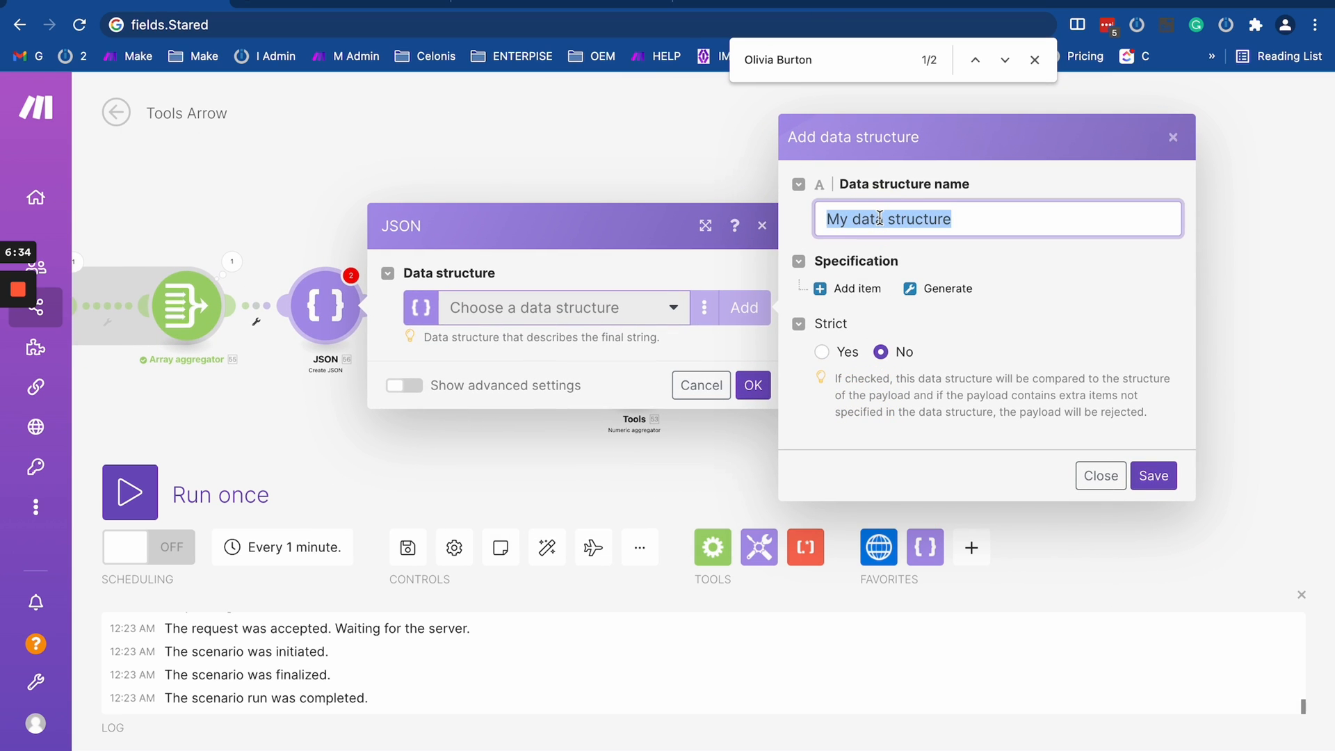
{"action": "type", "text": "test "}
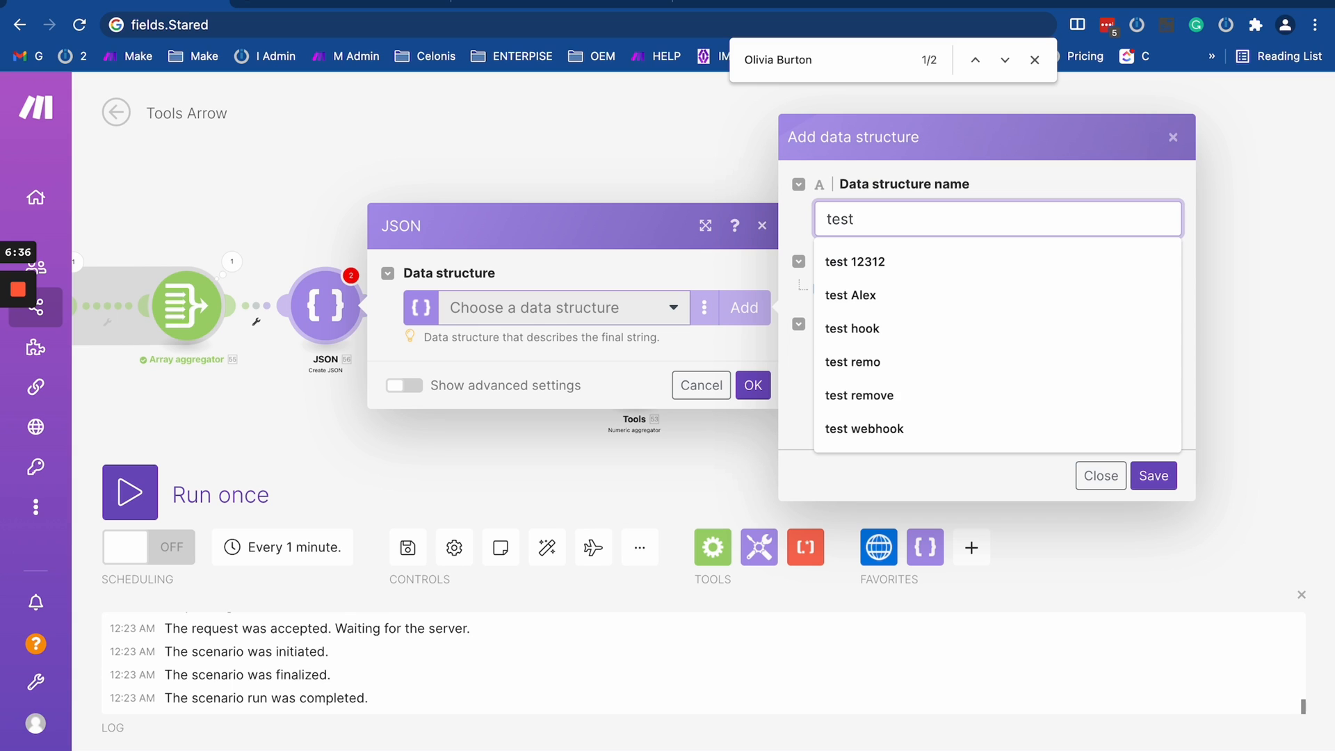
{"action": "type", "text": "JSON"}
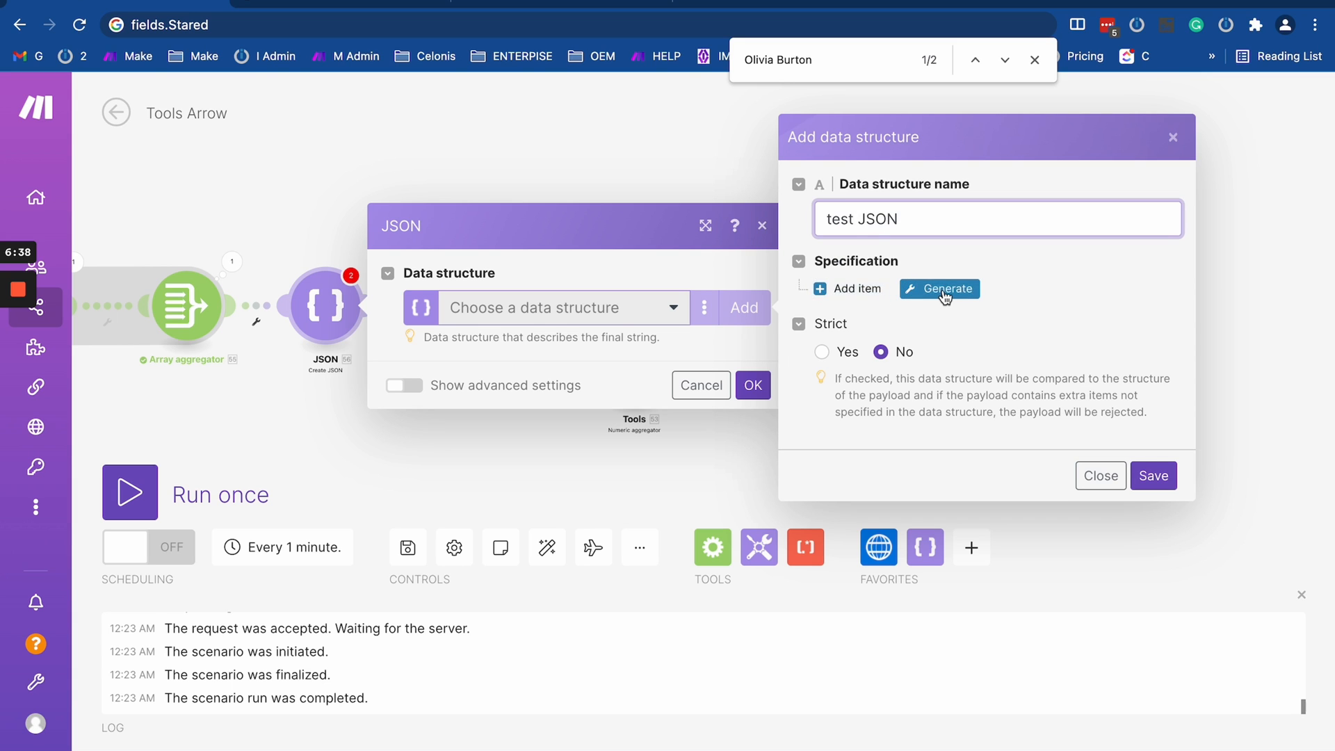
- Open the structure generator with JSON as content type and paste the copied records snippet as sample data
{"action": "left_click", "coordinate": [942, 289]}
{"action": "left_click", "coordinate": [582, 313]}
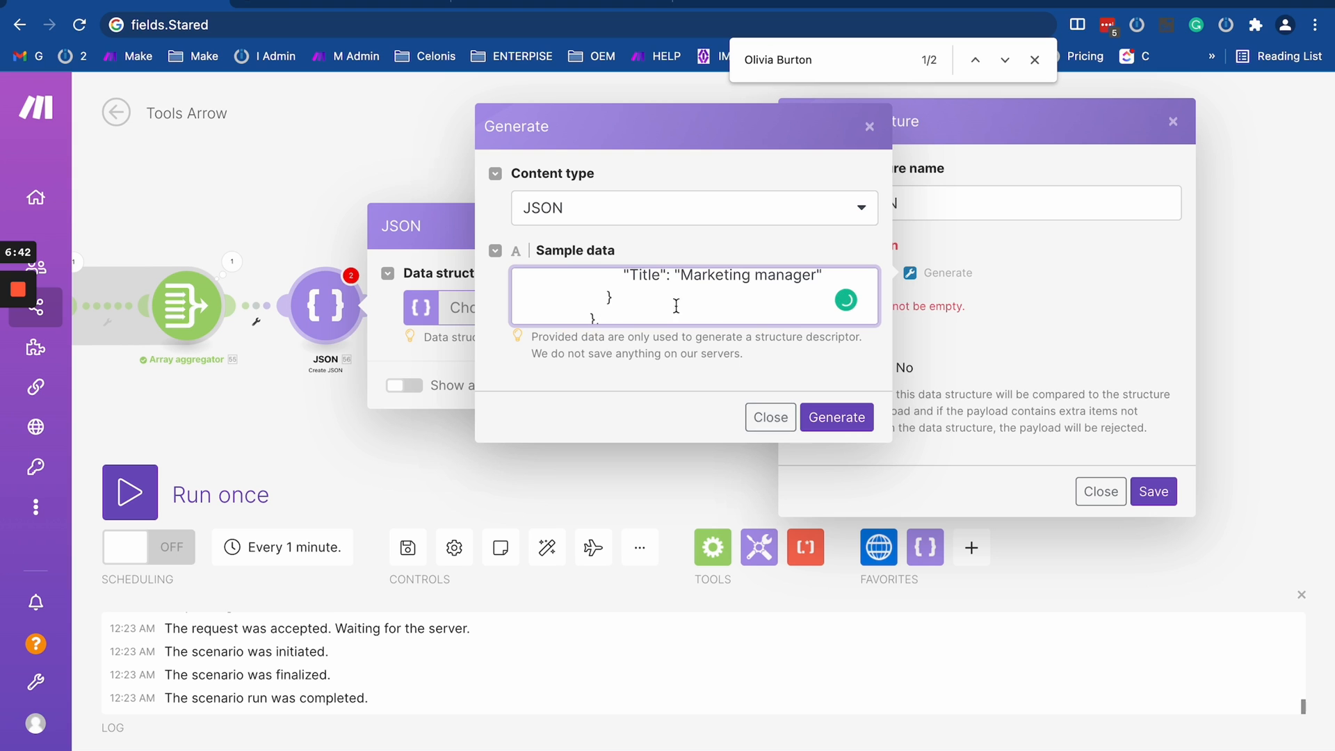
{"action": "scroll", "coordinate": [676, 306], "scroll_direction": "up", "scroll_amount": 10}
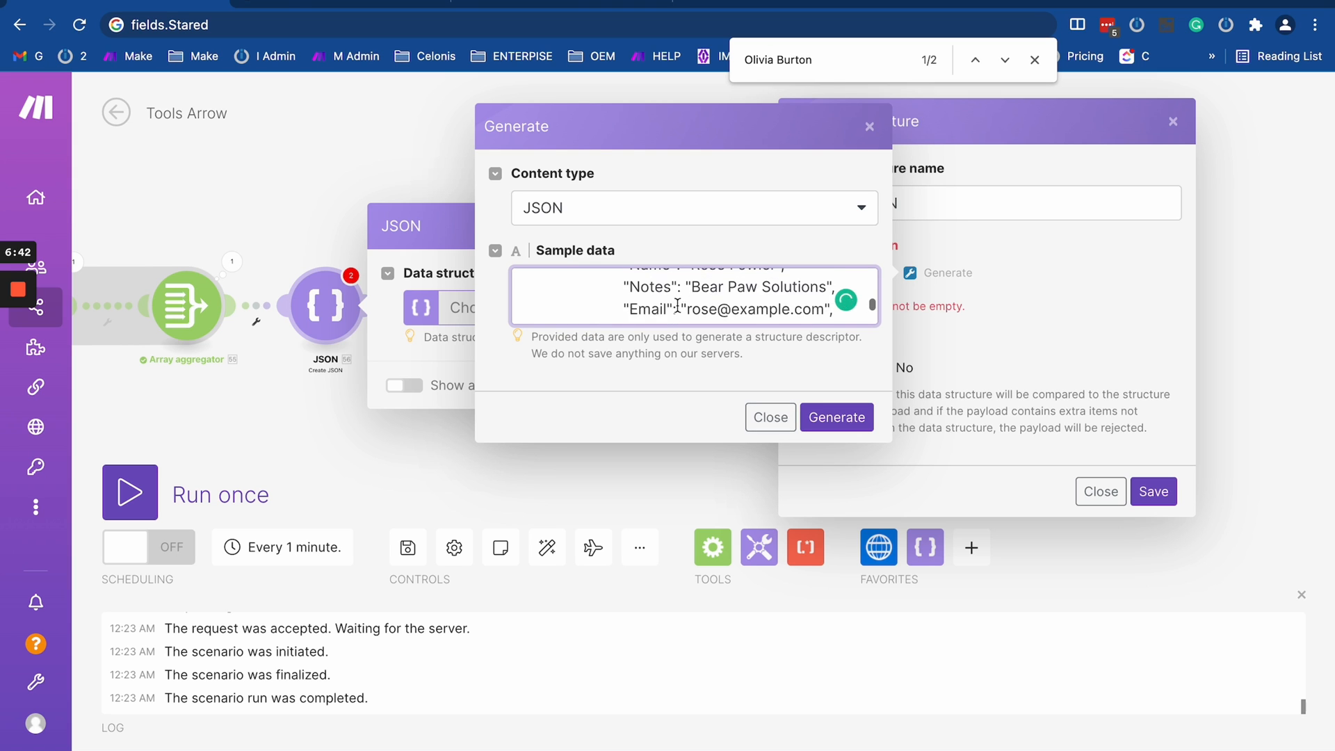
- Open the bookmarked JSONLint validator in a new browser tab and paste the copied records snippet into its editor
{"action": "left_click", "coordinate": [693, 3]}
{"action": "left_click", "coordinate": [1212, 56]}
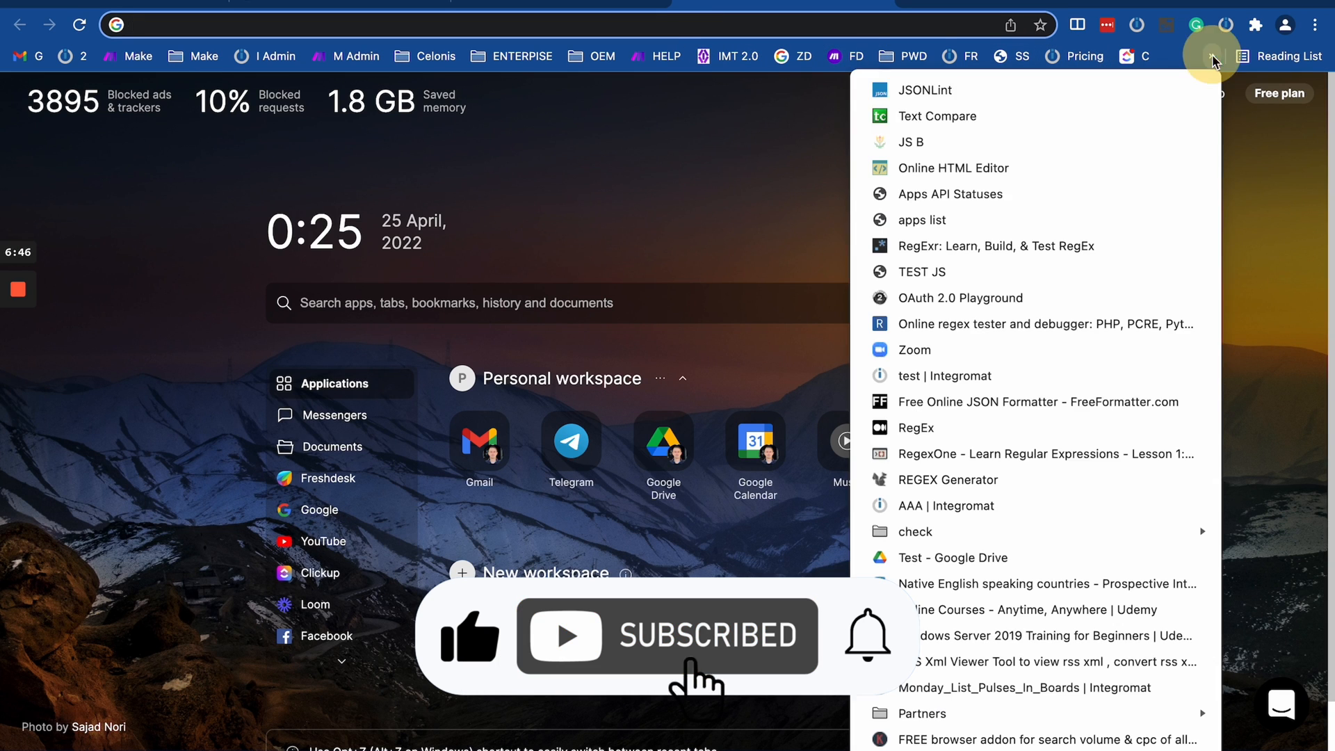
{"action": "left_click", "coordinate": [925, 90]}
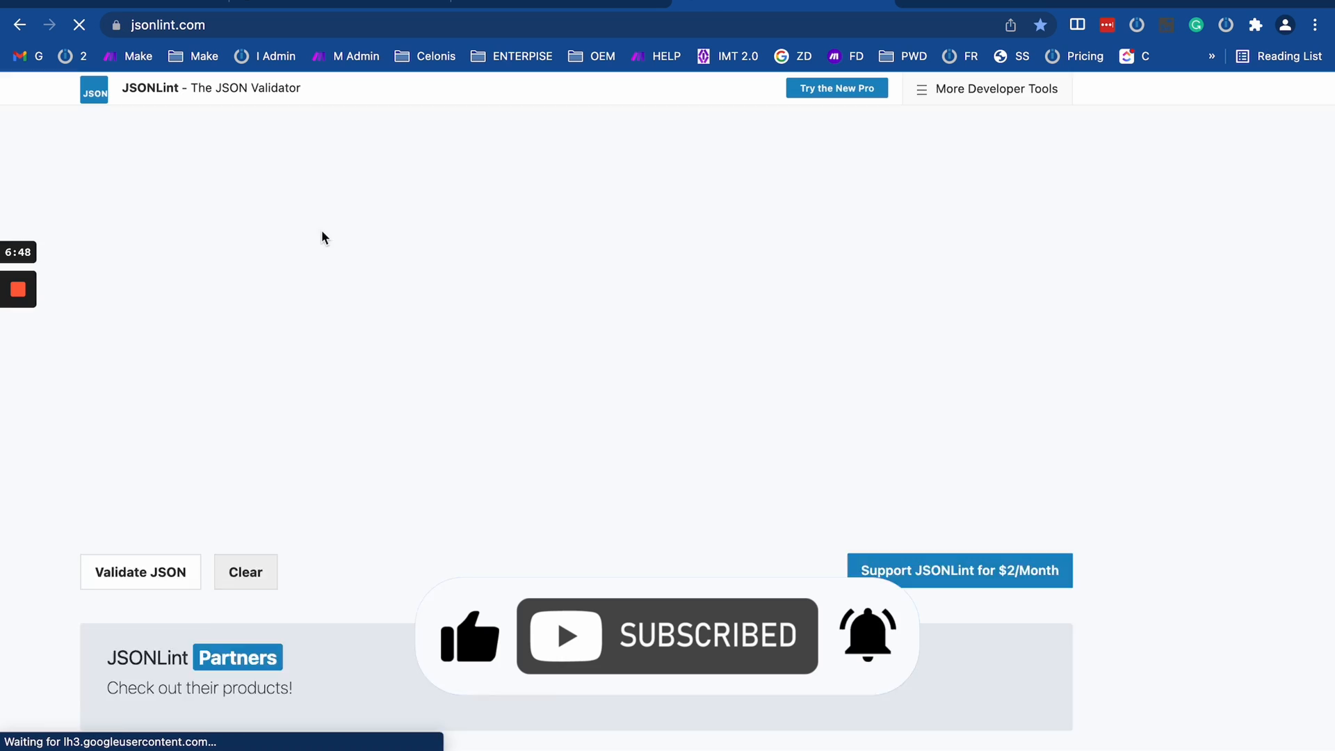
{"action": "left_click", "coordinate": [332, 282]}
{"action": "key", "text": "super+v"}
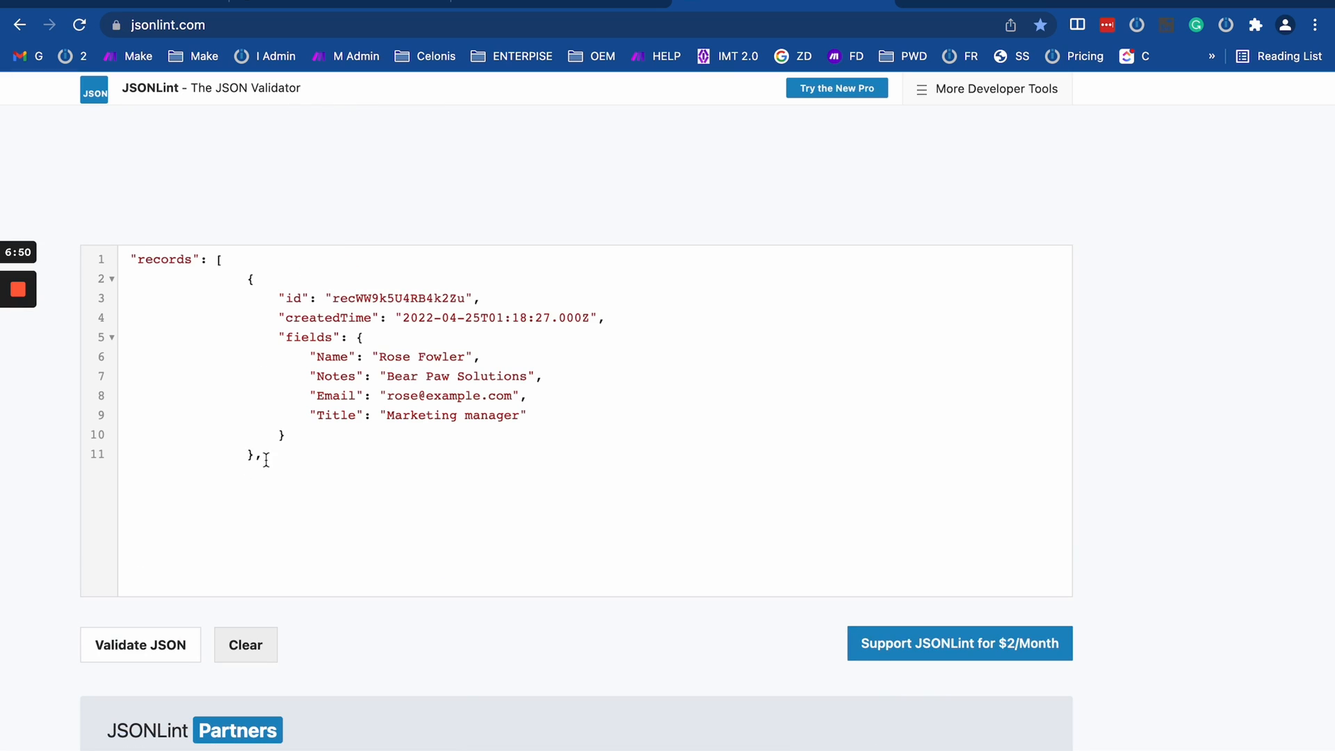
- Insert an opening curly brace before "records" in the JSONLint snippet and review the key and its record object
{"action": "left_click", "coordinate": [127, 257]}
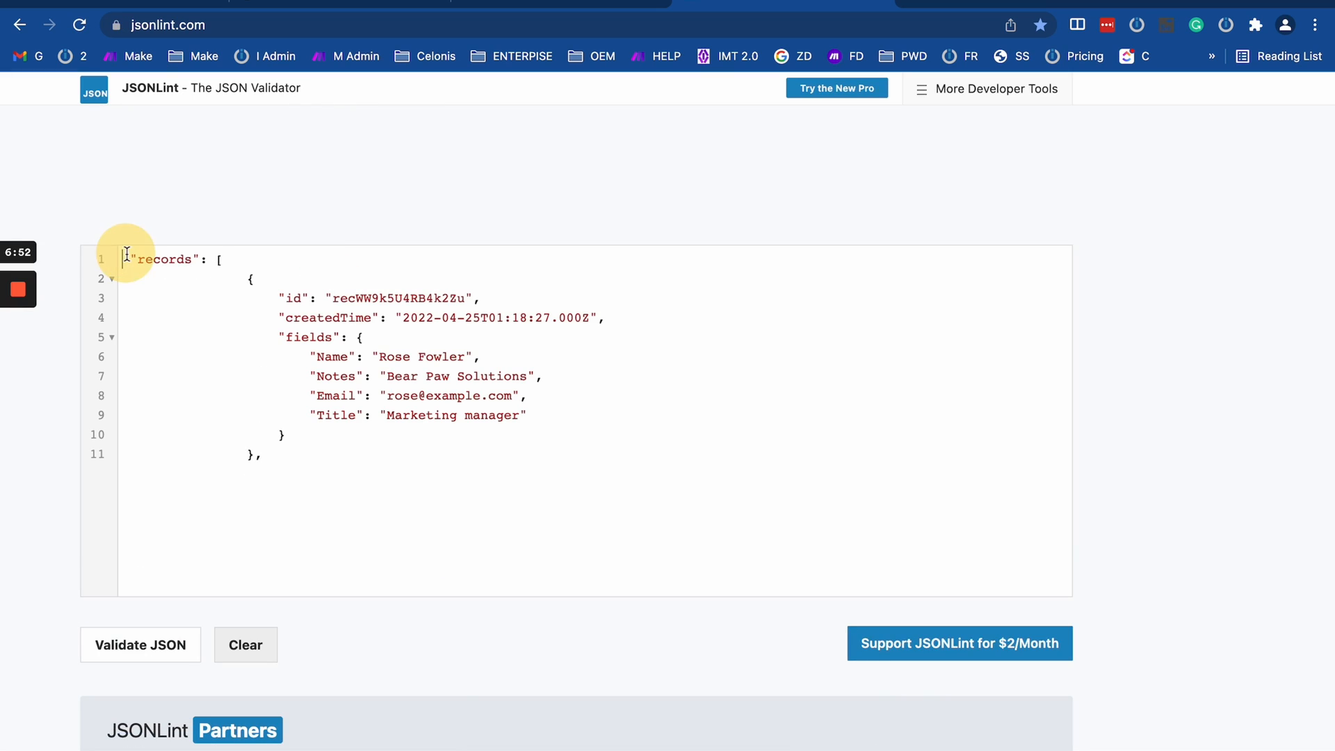
{"action": "type", "text": "{"}
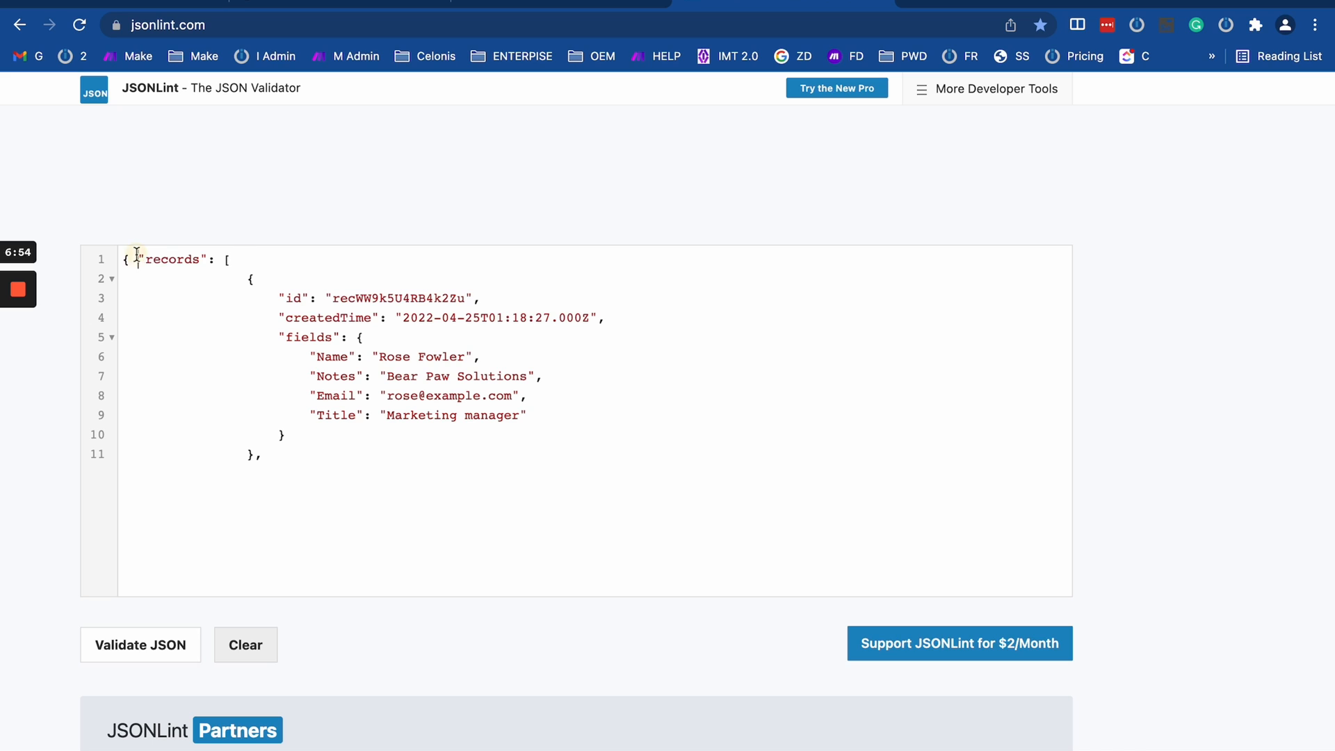
{"action": "left_click_drag", "start_coordinate": [137, 259], "coordinate": [216, 260]}
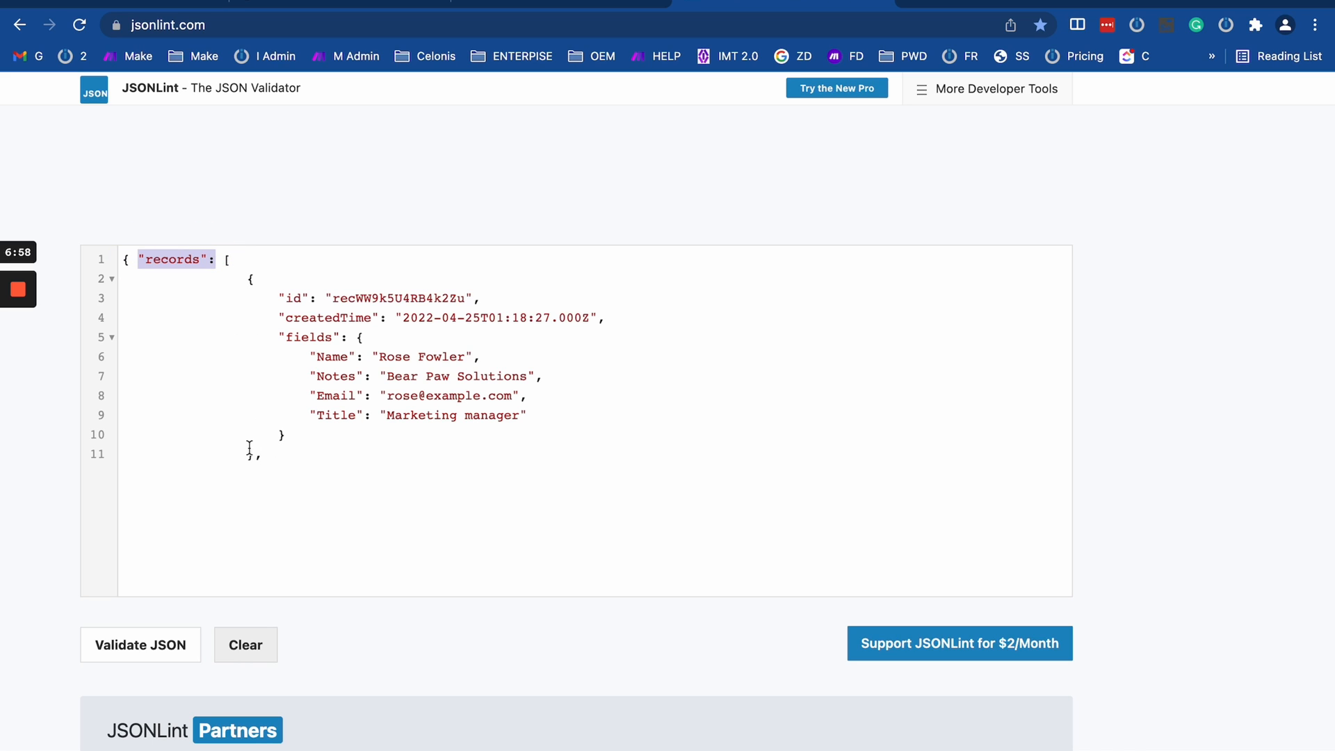
{"action": "left_click_drag", "start_coordinate": [254, 453], "coordinate": [247, 277]}
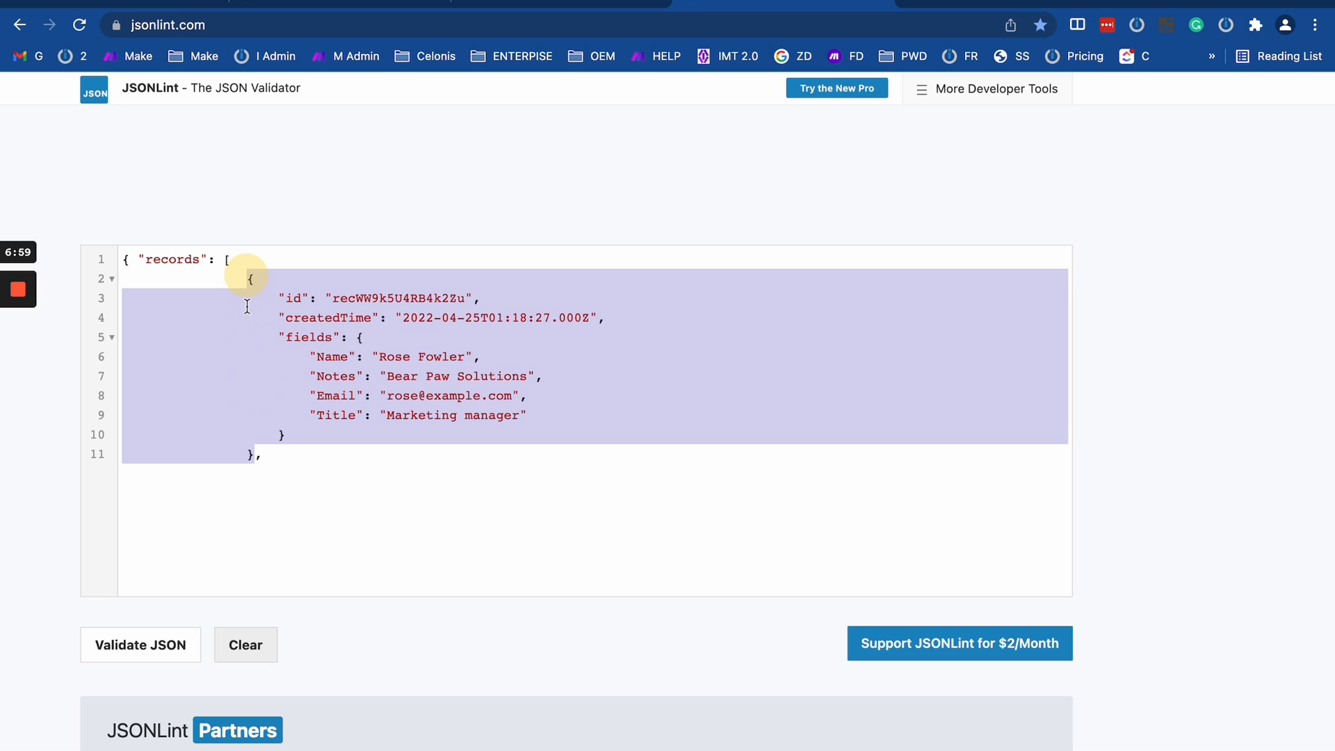
{"action": "left_click", "coordinate": [331, 369]}
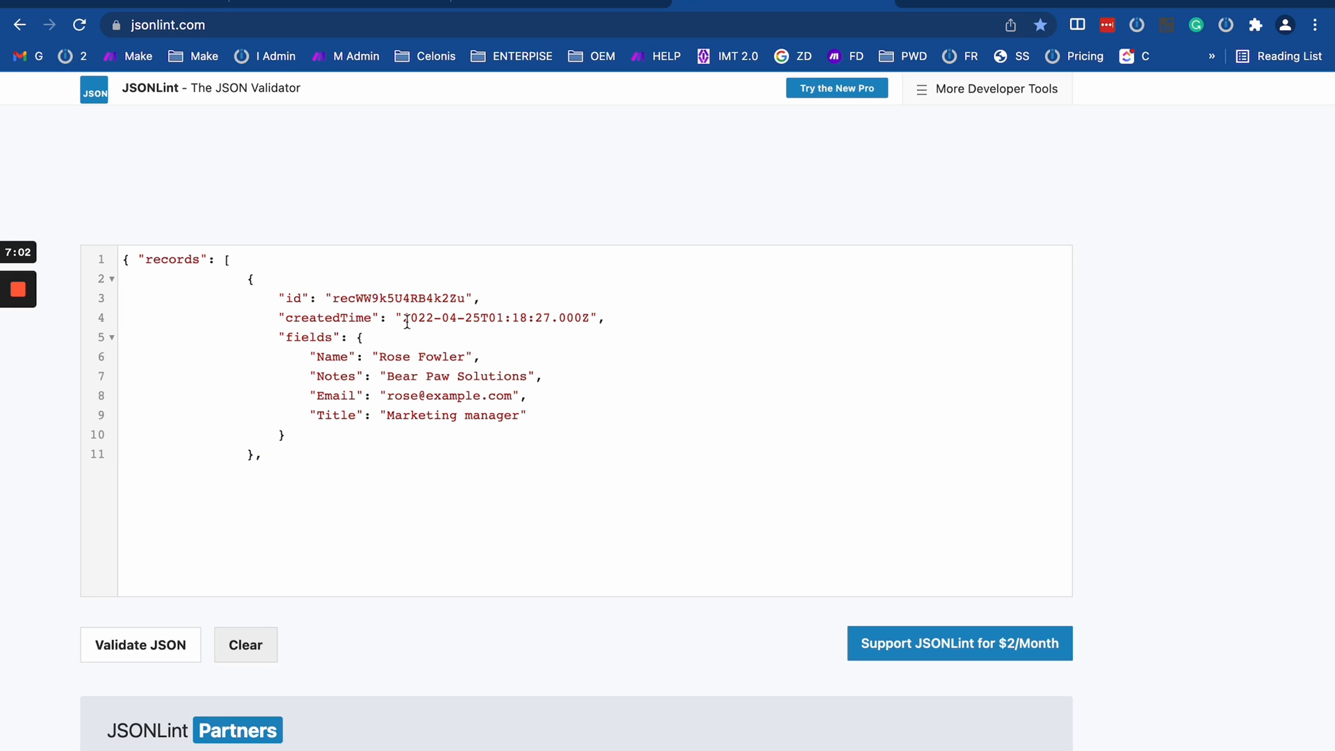
- Remove the trailing comma after the record object, add the closing square bracket and curly brace, and validate the JSON
{"action": "left_click_drag", "start_coordinate": [279, 297], "coordinate": [643, 312]}
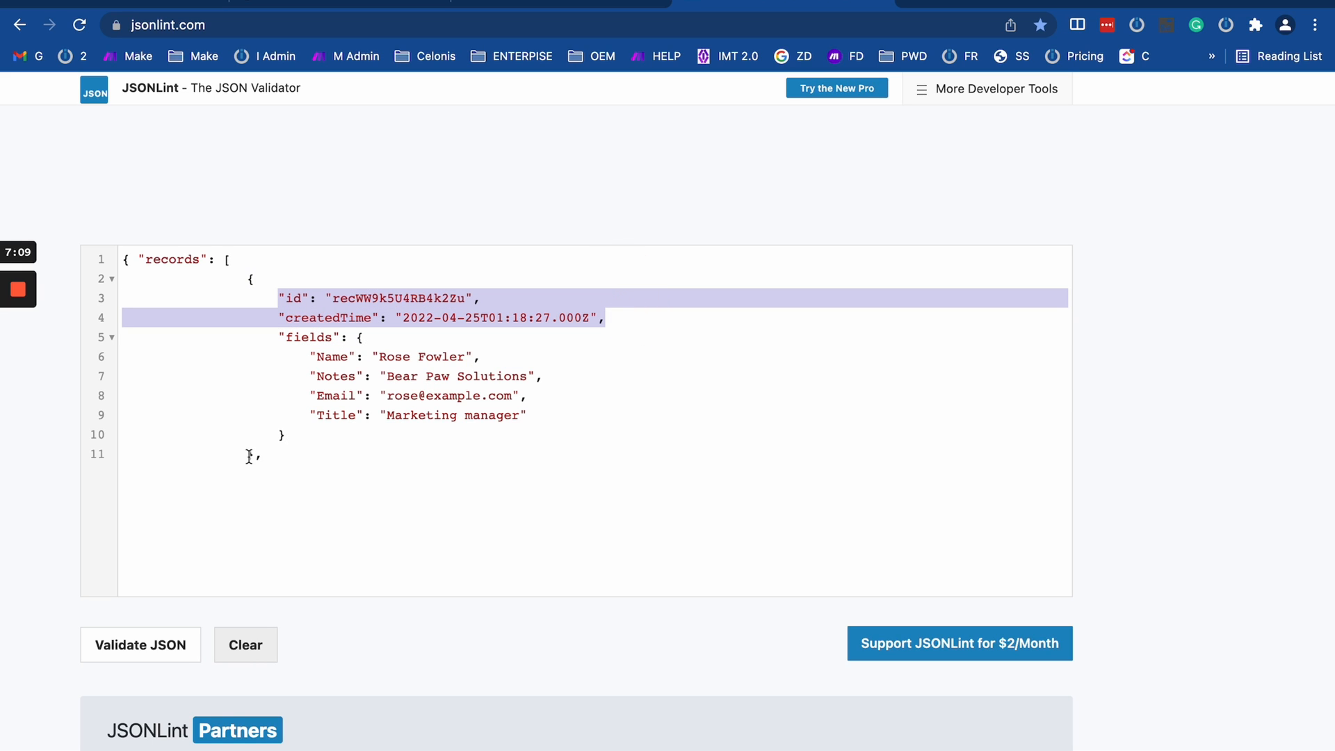
{"action": "left_click_drag", "start_coordinate": [254, 457], "coordinate": [260, 457]}
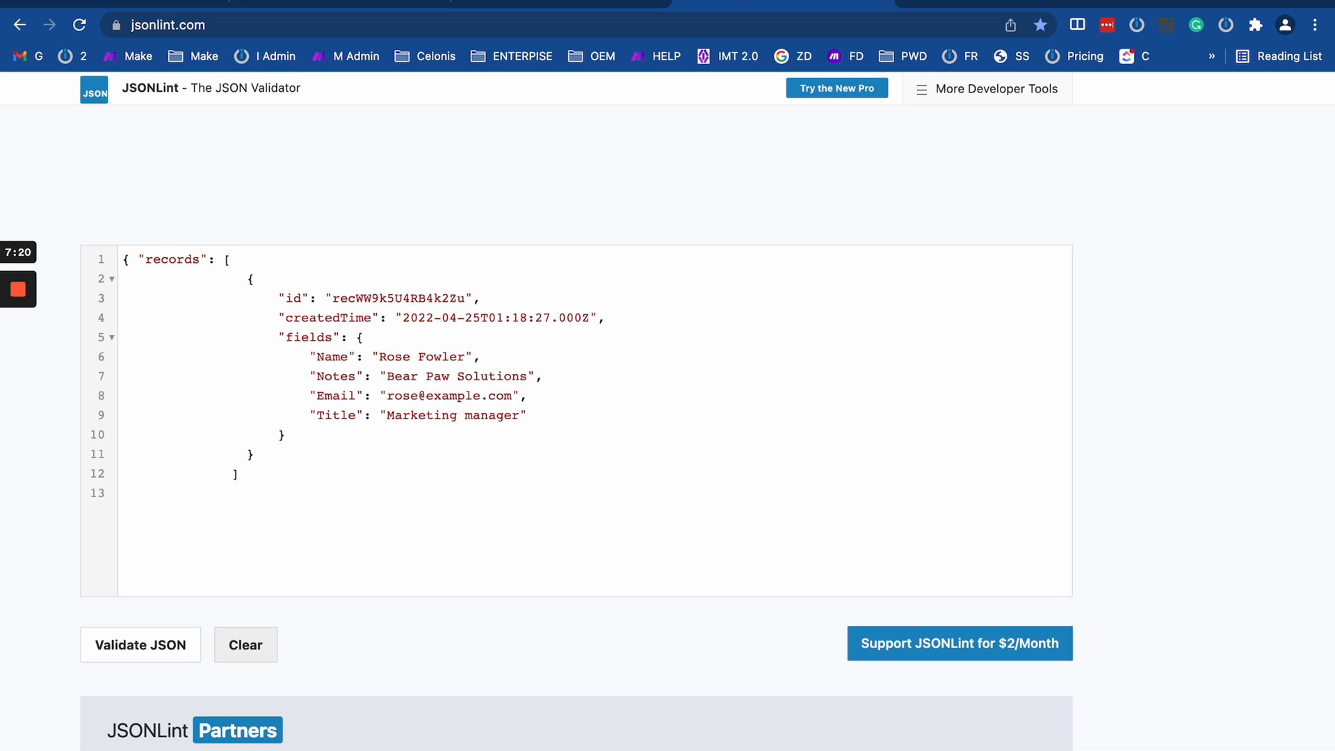
{"action": "left_click_drag", "start_coordinate": [120, 267], "coordinate": [249, 528]}
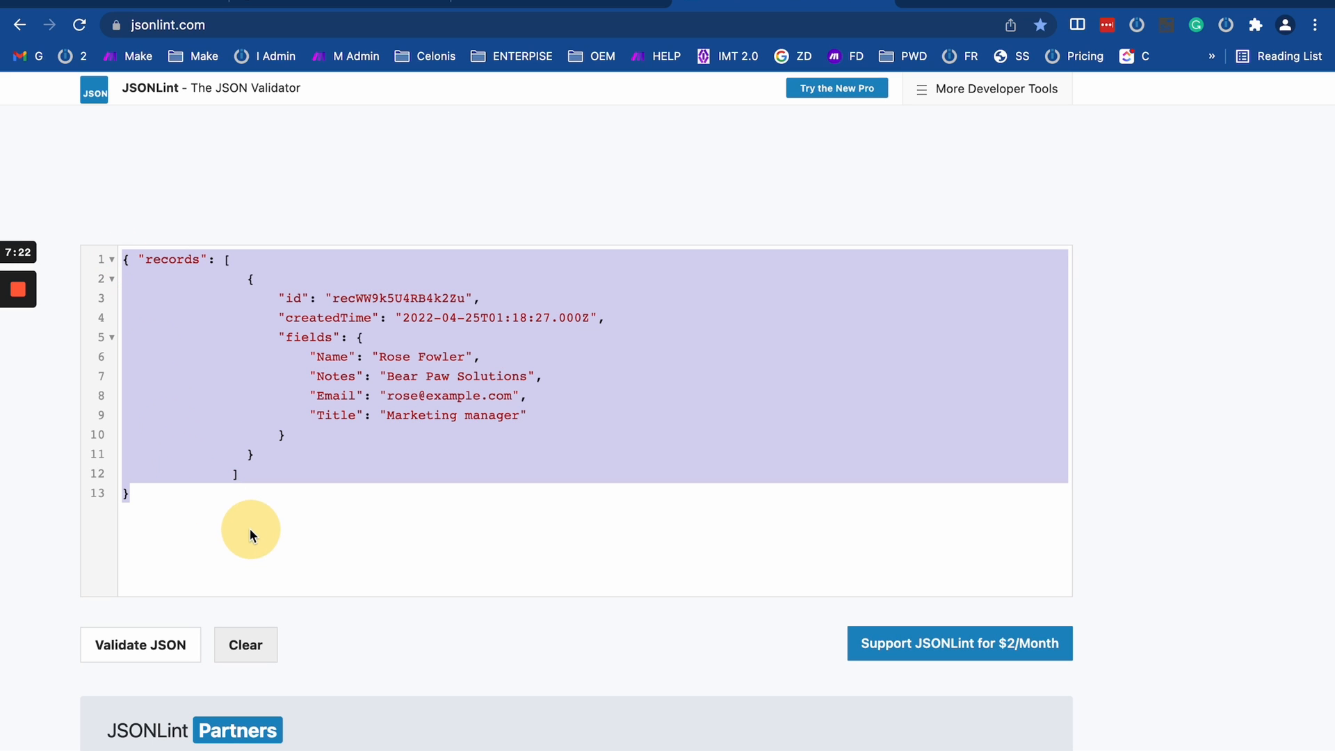
{"action": "left_click", "coordinate": [173, 644]}
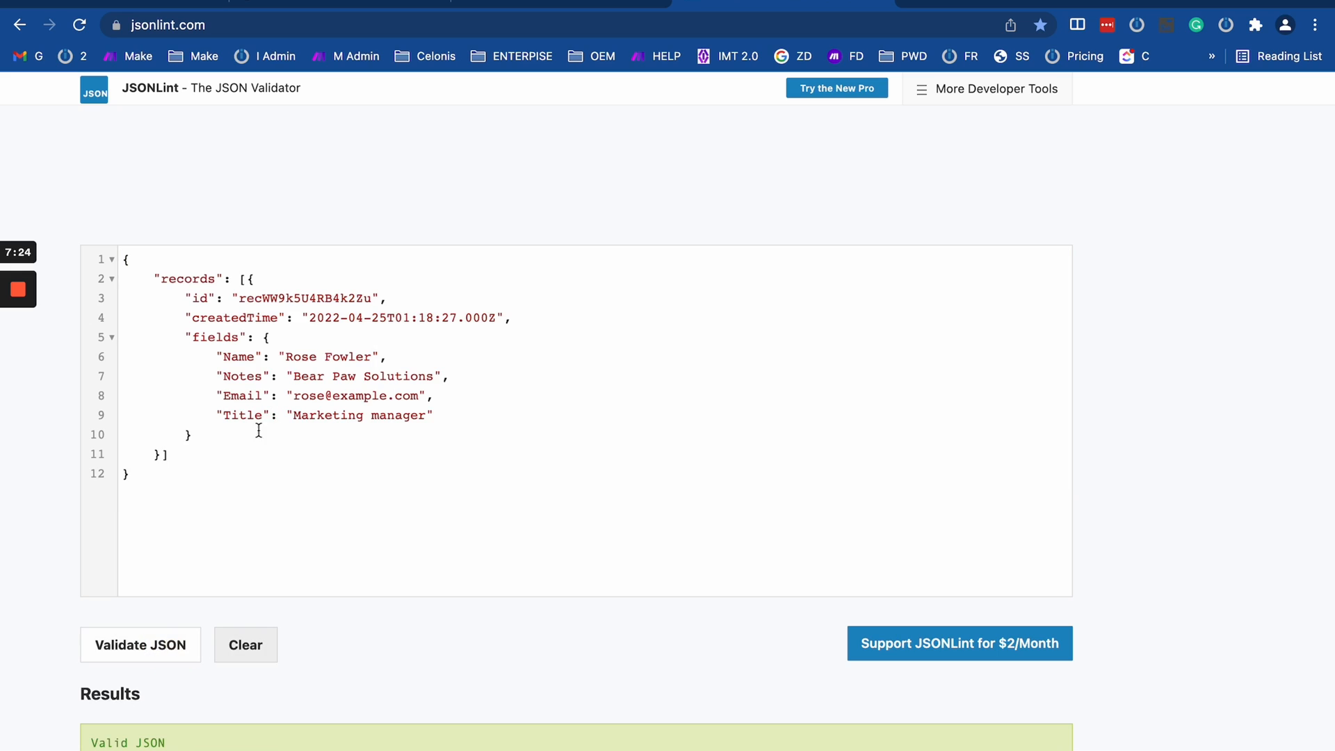
- Add an empty 'Phone' property after 'Title' in the fields object and validate the JSON again
{"action": "left_click", "coordinate": [443, 415]}
{"action": "key", "text": "Return"}
{"action": "key", "text": "BackSpace"}
{"action": "key", "text": "BackSpace"}
{"action": "type", "text": ","}
{"action": "key", "text": "Return"}
{"action": "left_click", "coordinate": [337, 473]}
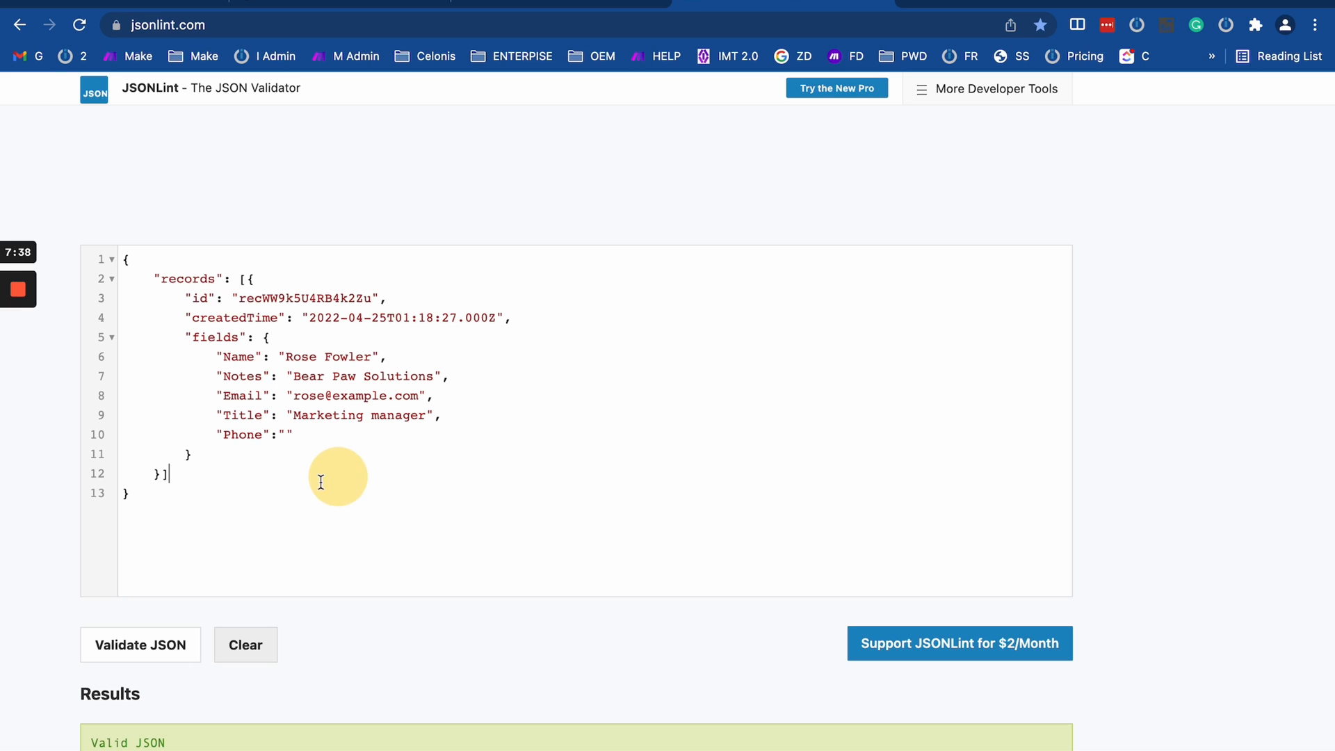
{"action": "left_click_drag", "start_coordinate": [284, 515], "coordinate": [112, 211]}
{"action": "left_click", "coordinate": [169, 647]}
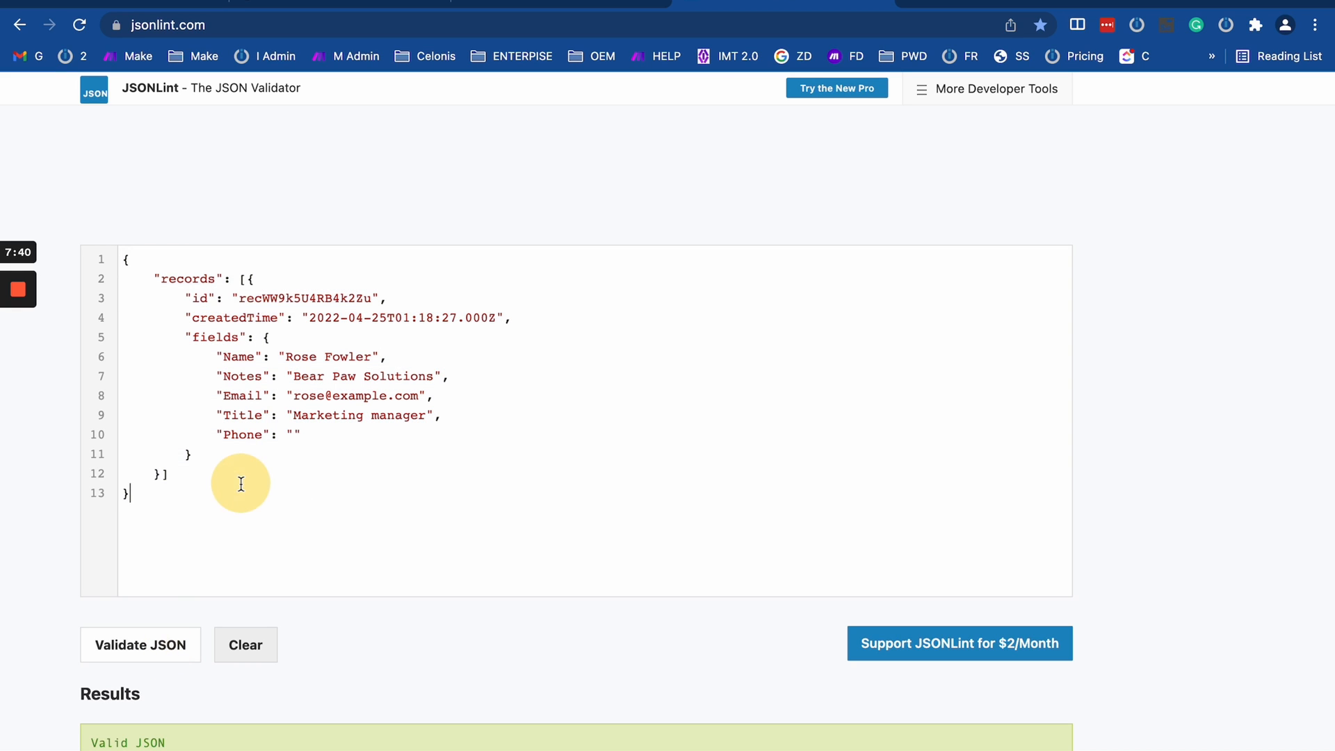
- Copy the whole validated JSON, switch back to the Make scenario, and replace the generator's sample data with it
{"action": "left_click_drag", "start_coordinate": [238, 483], "coordinate": [113, 197]}
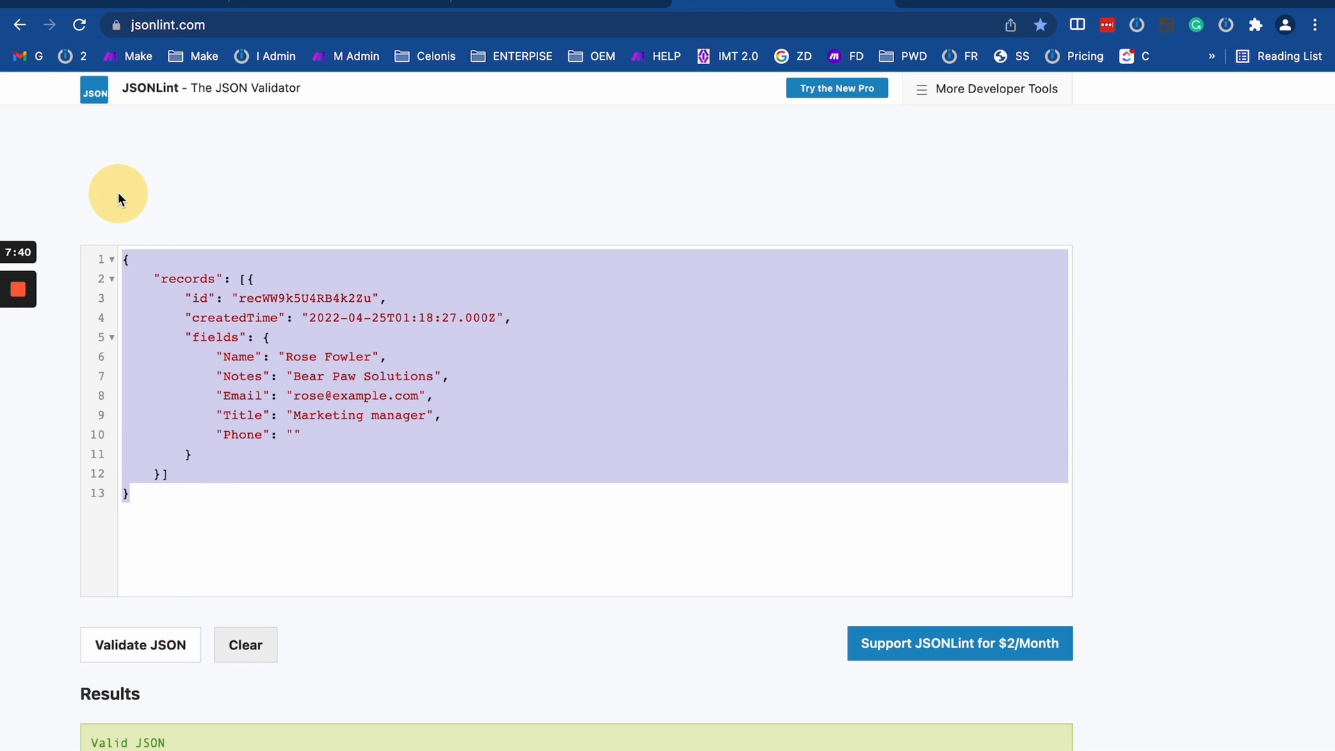
{"action": "left_click", "coordinate": [250, 3]}
{"action": "left_click", "coordinate": [646, 307]}
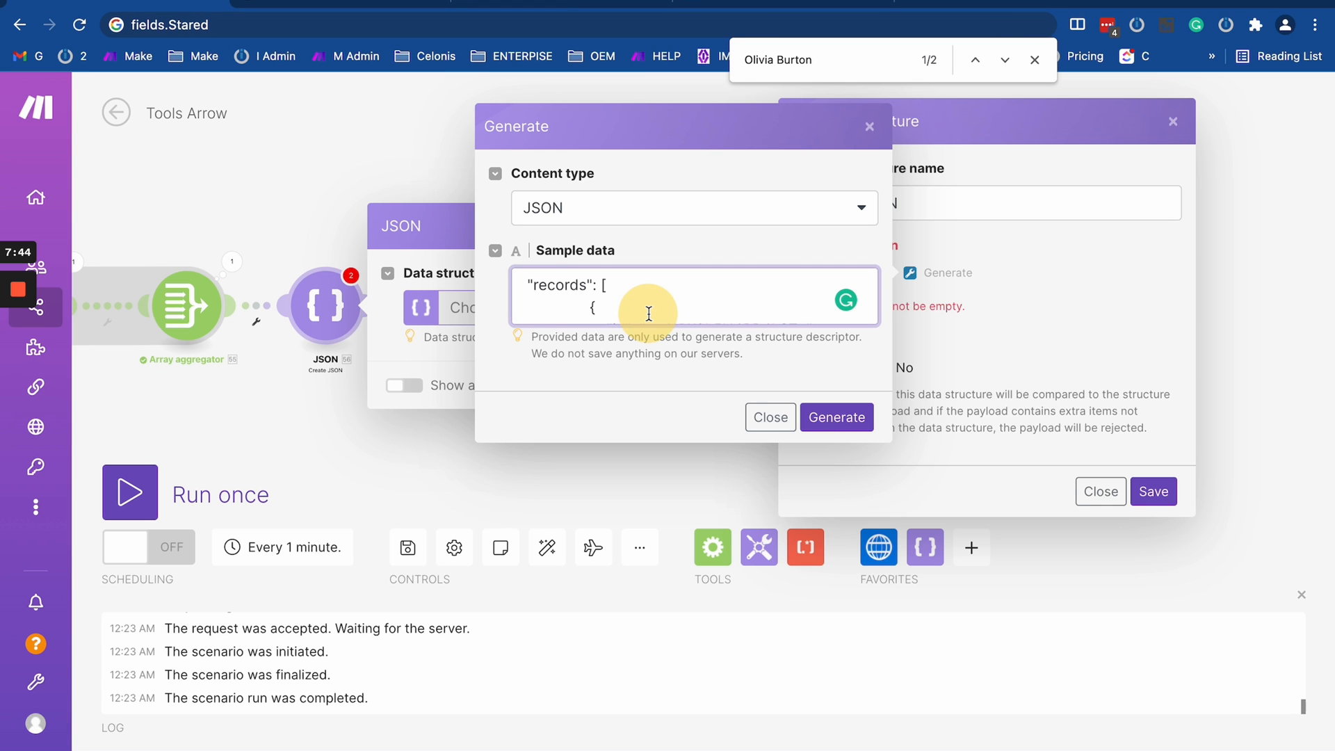
{"action": "key", "text": "ctrl+a"}
{"action": "key", "text": "ctrl+v"}
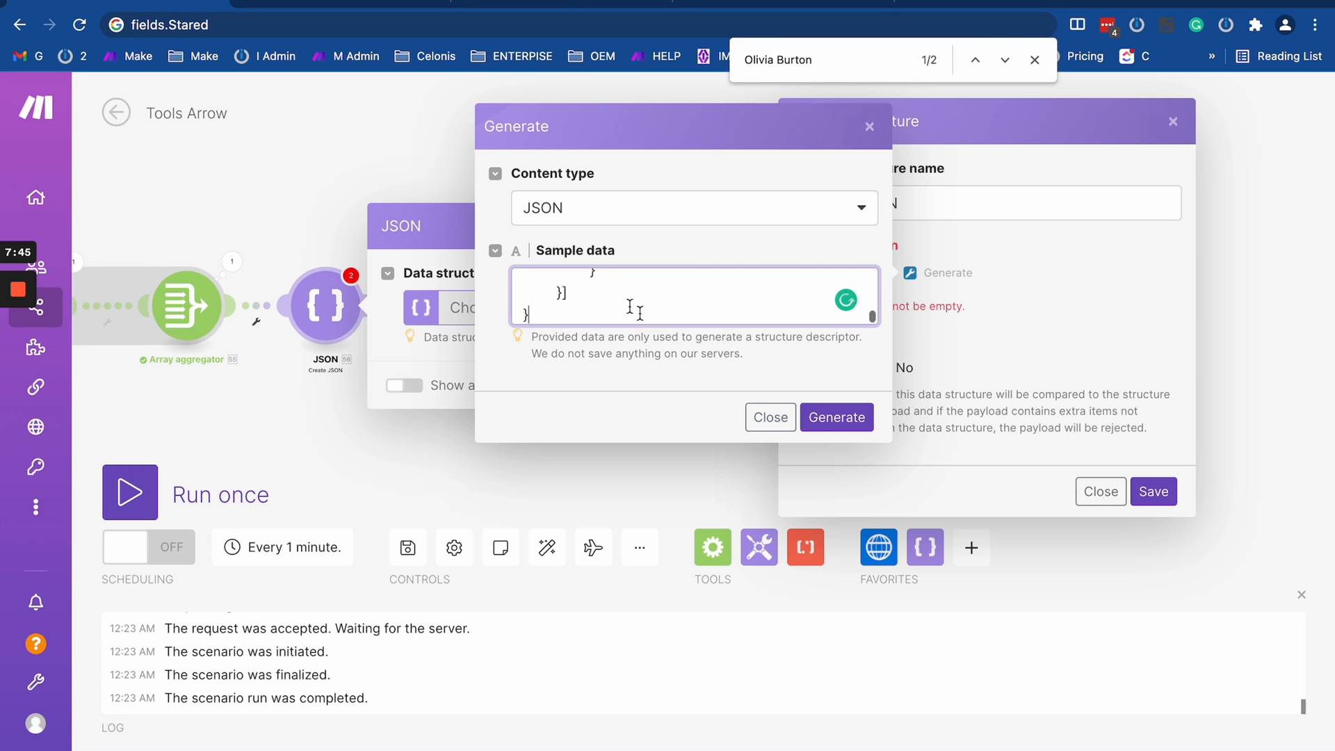
- Generate the specification from the sample data, save the 'test JSON' data structure, and confirm the Create JSON module
{"action": "left_click", "coordinate": [838, 420]}
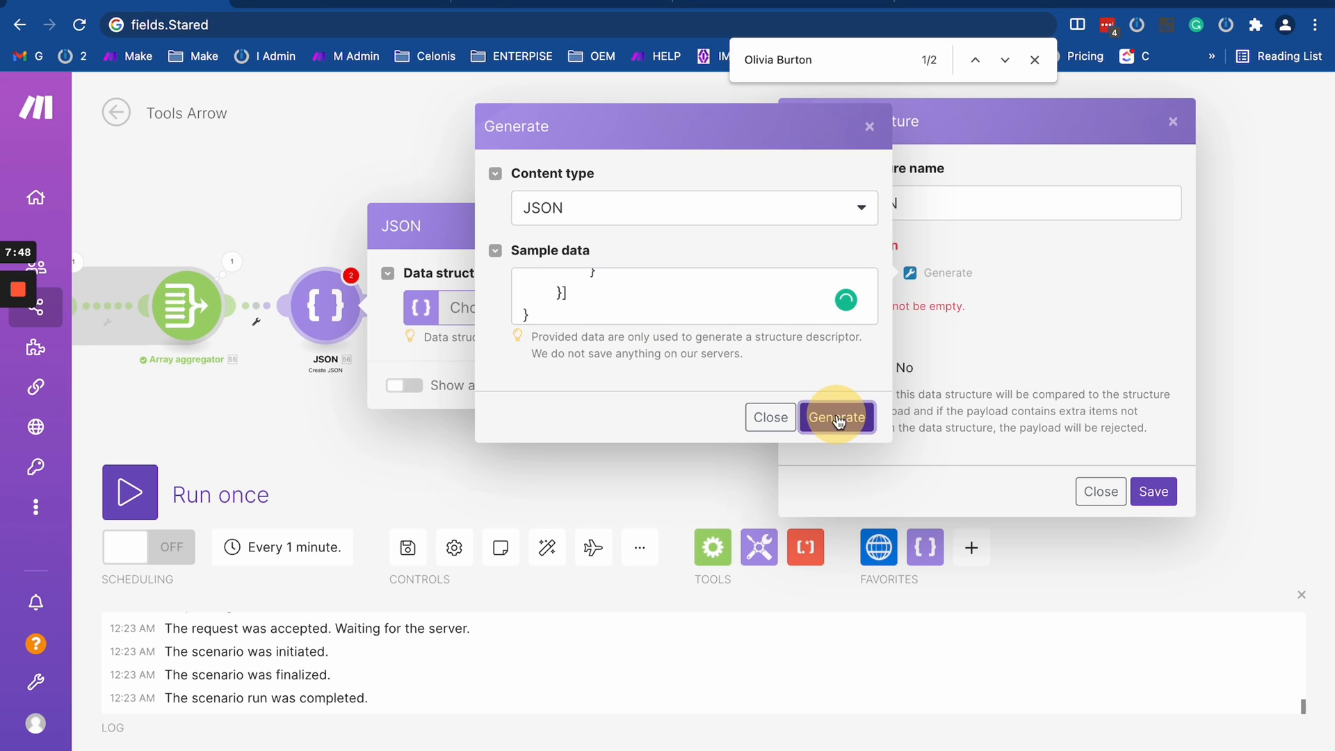
{"action": "scroll", "coordinate": [626, 296], "scroll_direction": "up", "scroll_amount": 10}
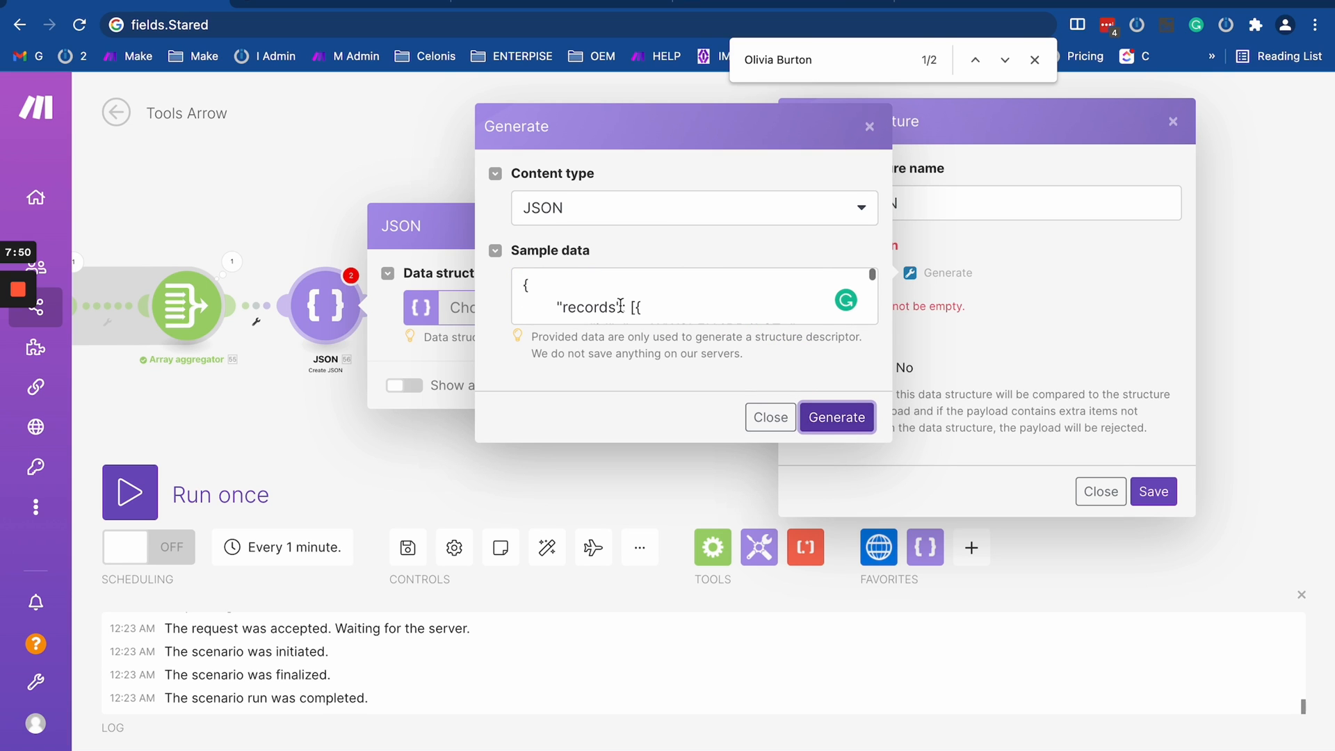
{"action": "scroll", "coordinate": [621, 306], "scroll_direction": "down", "scroll_amount": 1}
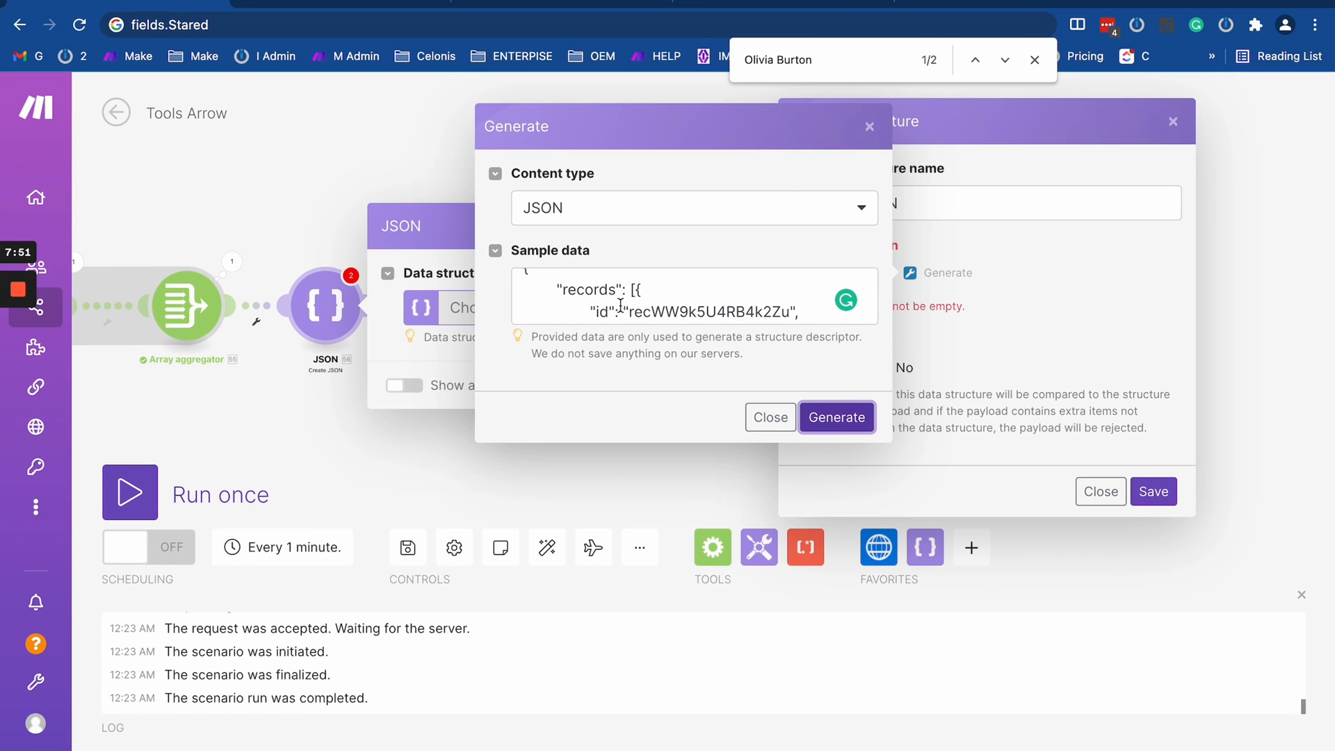
{"action": "left_click", "coordinate": [833, 419]}
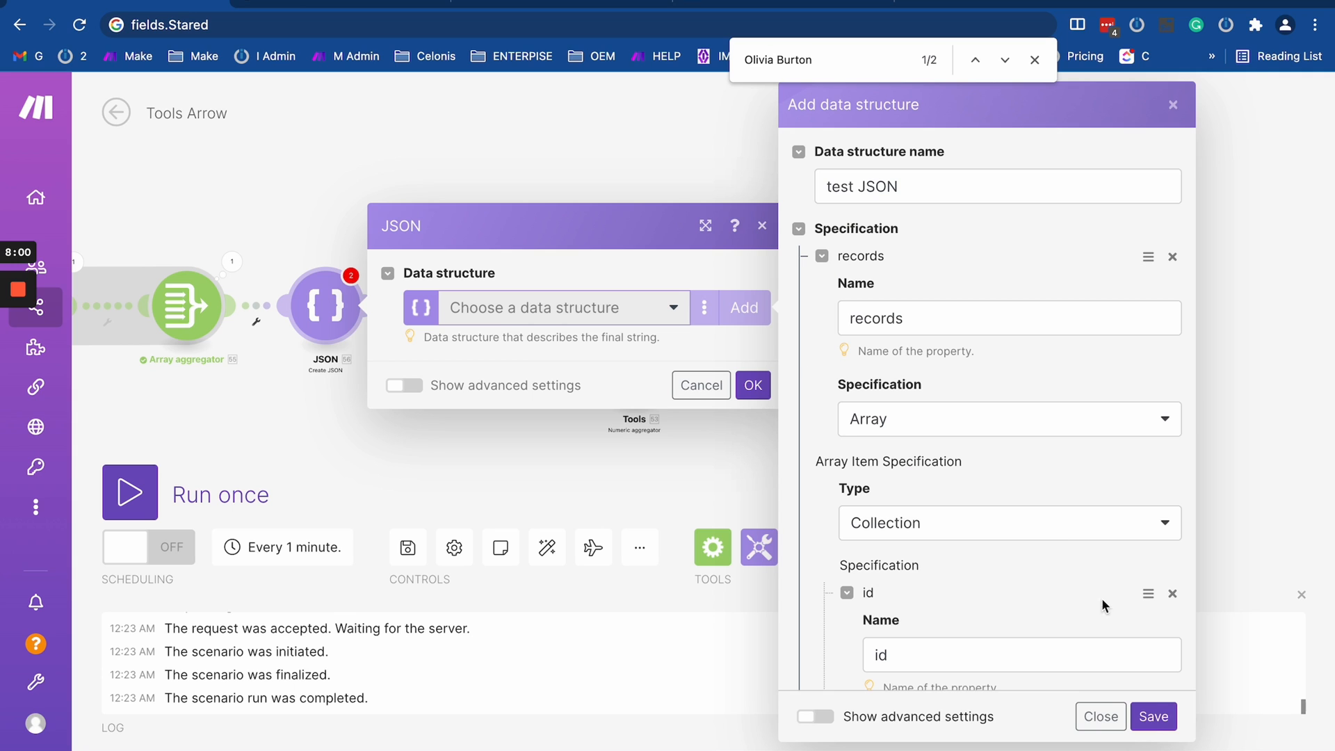
{"action": "left_click", "coordinate": [1153, 717]}
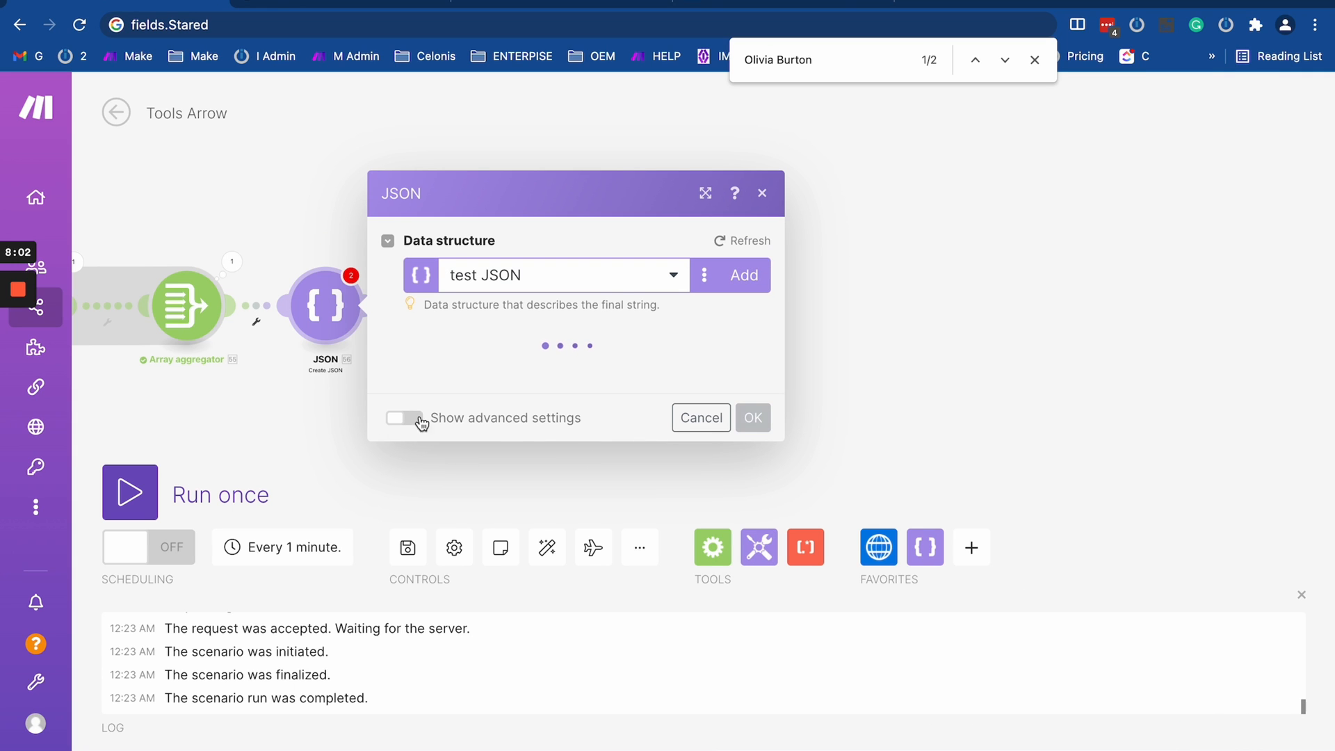
{"action": "left_click_drag", "start_coordinate": [263, 417], "coordinate": [594, 394]}
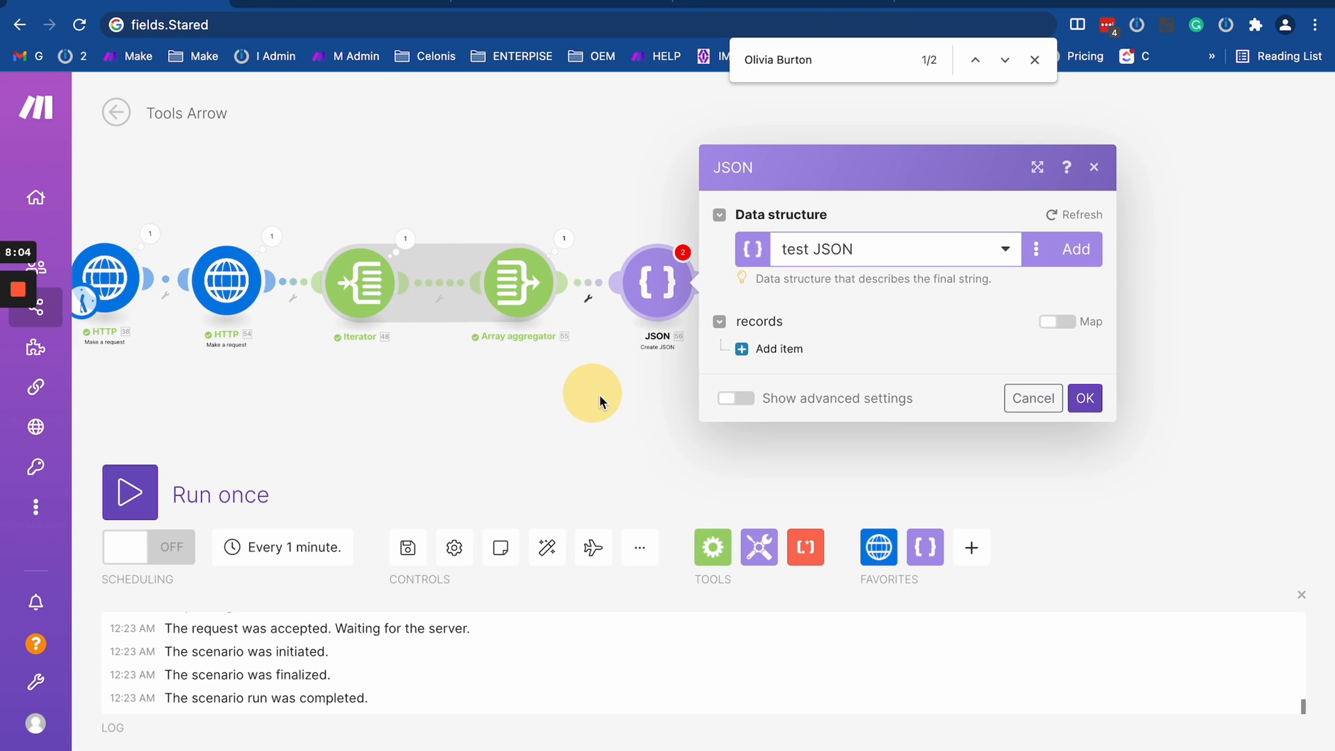
{"action": "left_click", "coordinate": [1085, 398]}
- Set the Array aggregator's target structure type to records, review the resulting mapping fields, and save the module
{"action": "left_click", "coordinate": [518, 282]}
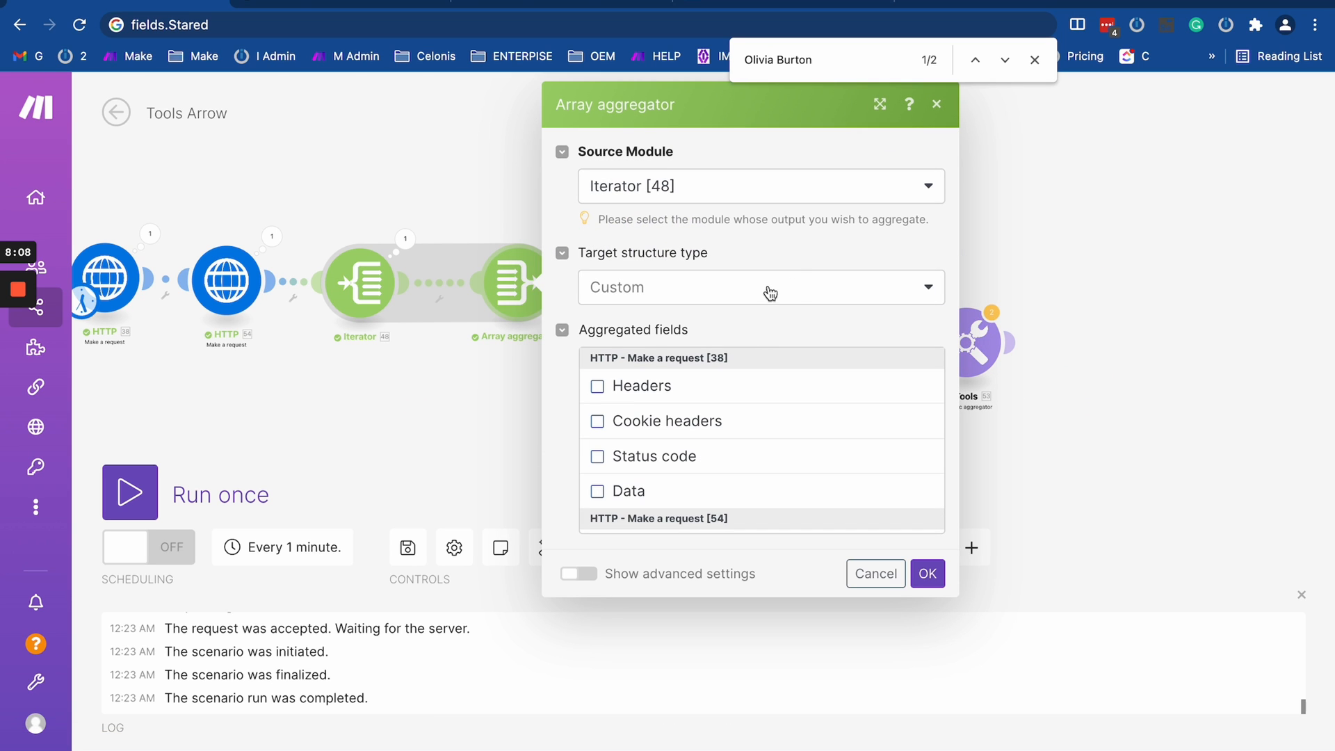
{"action": "left_click", "coordinate": [767, 288]}
{"action": "left_click", "coordinate": [653, 404]}
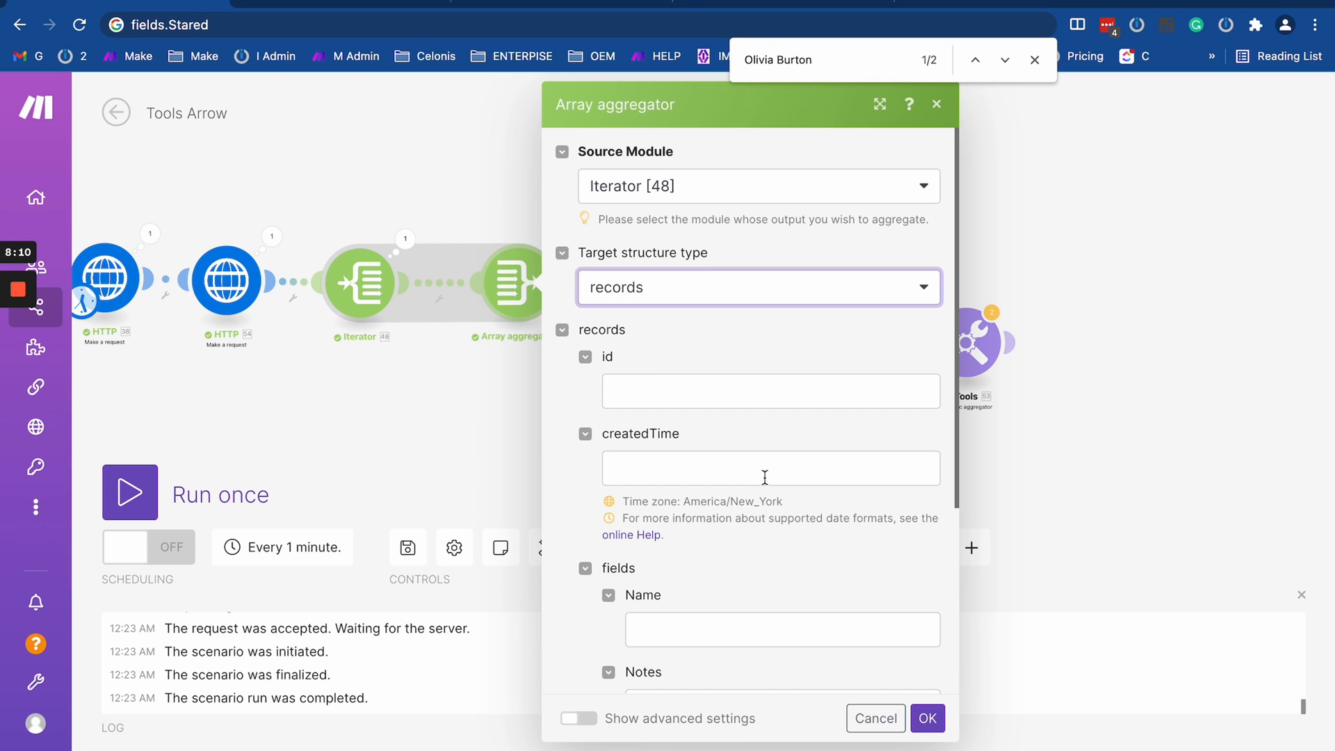
{"action": "scroll", "coordinate": [765, 480], "scroll_direction": "down", "scroll_amount": 4}
{"action": "scroll", "coordinate": [765, 478], "scroll_direction": "up", "scroll_amount": 3}
{"action": "scroll", "coordinate": [765, 477], "scroll_direction": "down", "scroll_amount": 4}
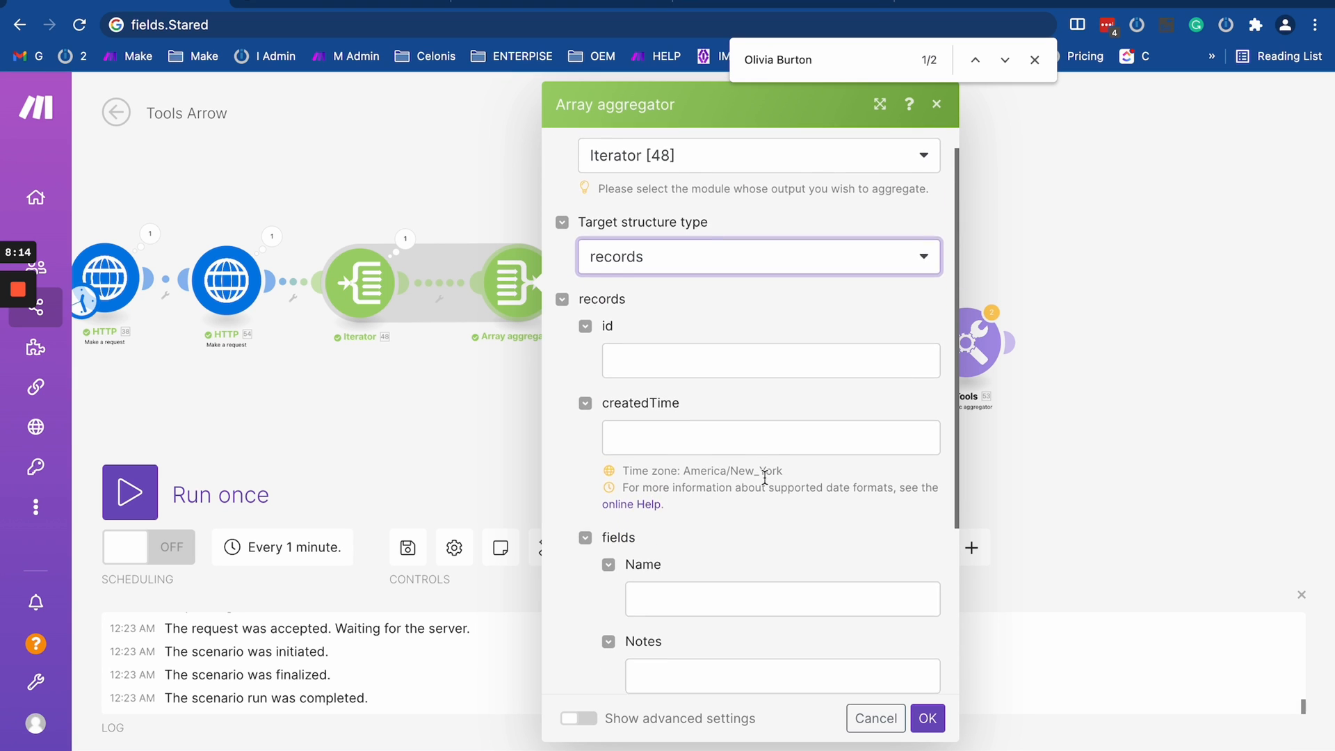
{"action": "scroll", "coordinate": [765, 477], "scroll_direction": "up", "scroll_amount": 4}
{"action": "scroll", "coordinate": [765, 477], "scroll_direction": "down", "scroll_amount": 4}
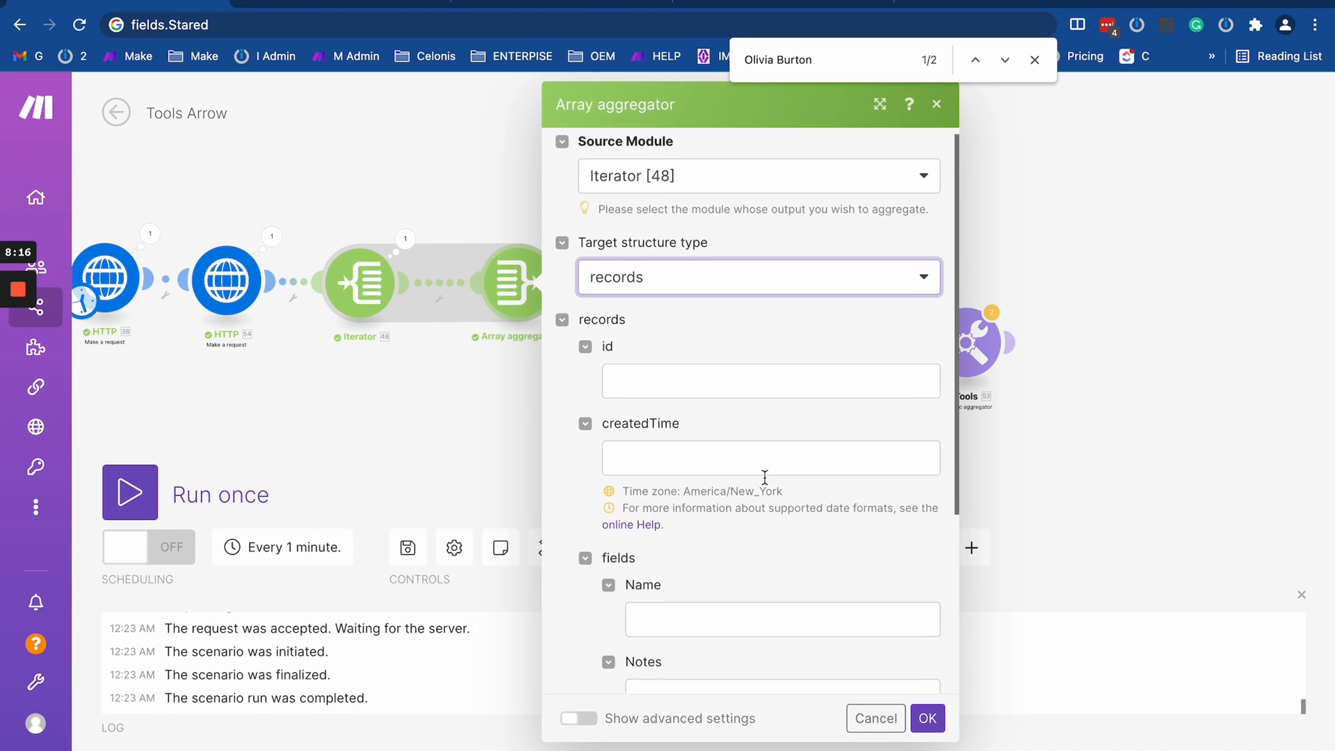
{"action": "scroll", "coordinate": [765, 477], "scroll_direction": "up", "scroll_amount": 3}
{"action": "scroll", "coordinate": [765, 477], "scroll_direction": "down", "scroll_amount": 3}
{"action": "scroll", "coordinate": [765, 477], "scroll_direction": "up", "scroll_amount": 4}
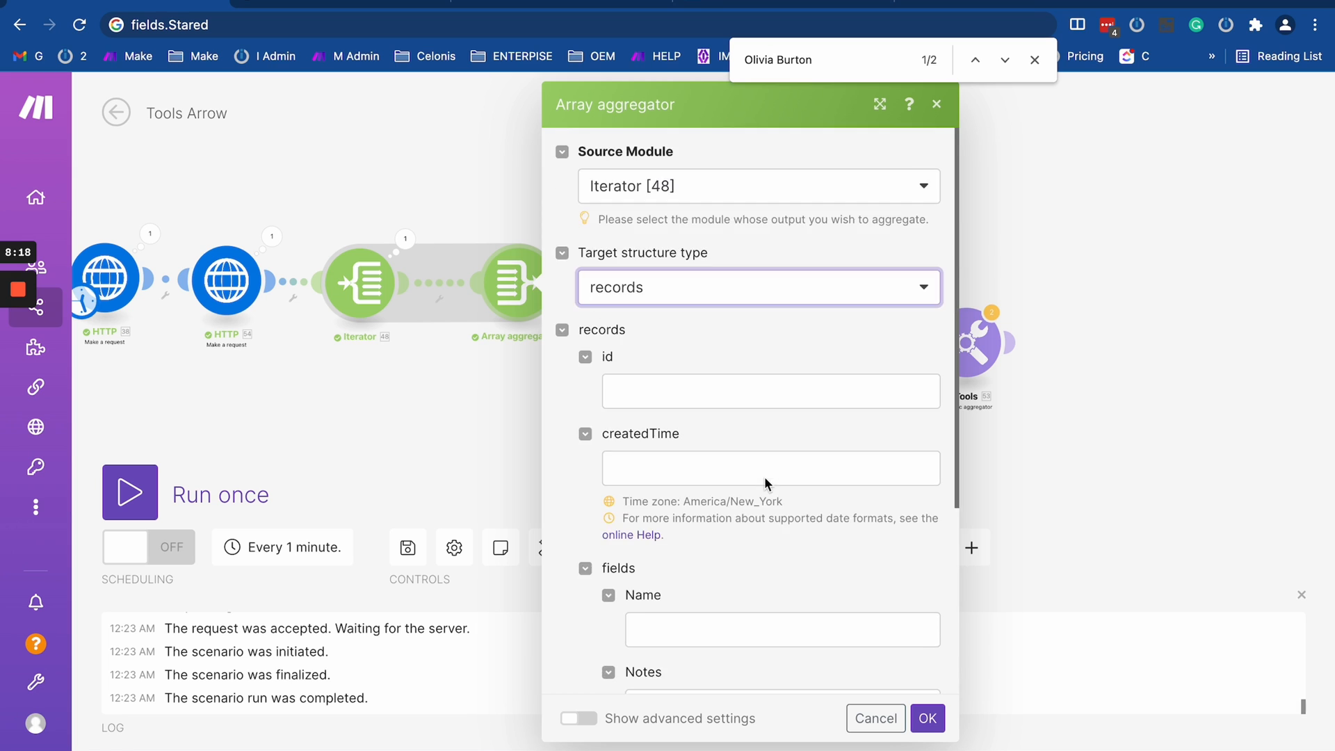
{"action": "scroll", "coordinate": [765, 477], "scroll_direction": "down", "scroll_amount": 4}
{"action": "left_click", "coordinate": [927, 719]}
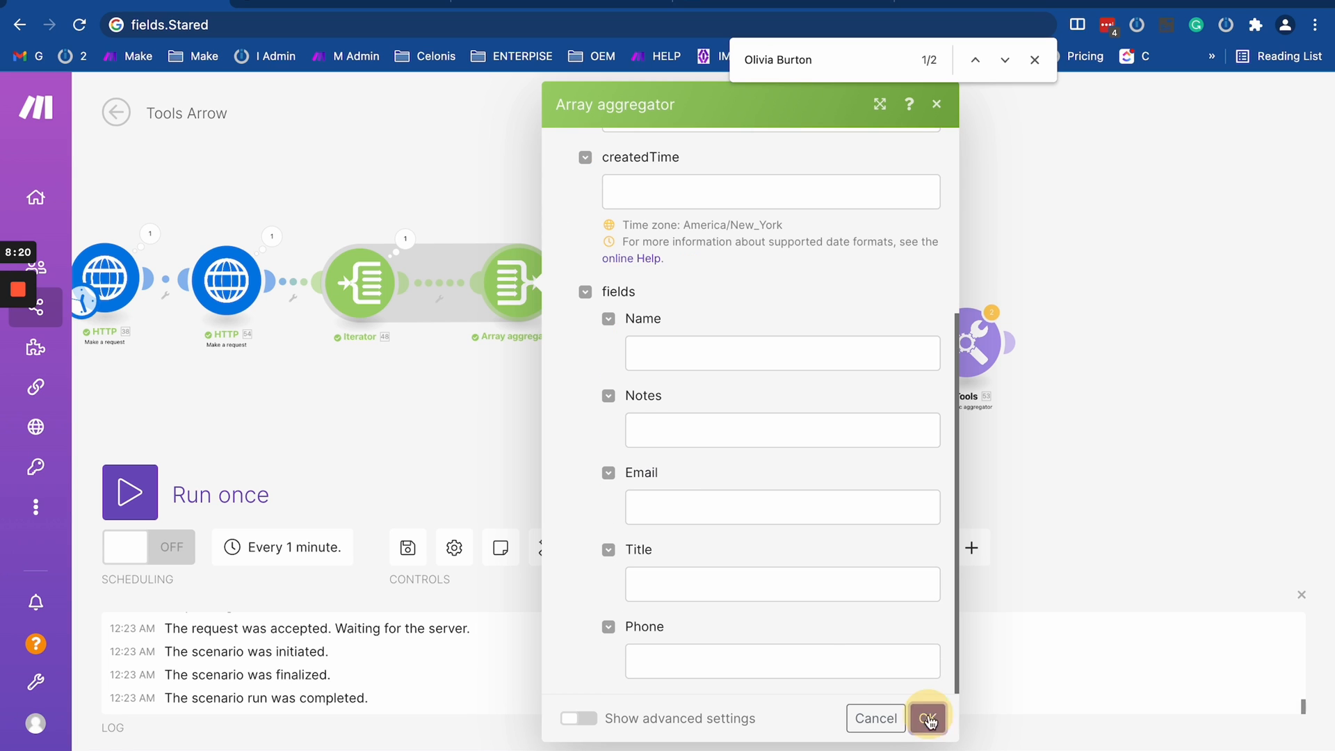
- Reopen the Array aggregator and examine the Iterator and HTTP items that can be mapped to the record's id
{"action": "left_click_drag", "start_coordinate": [556, 435], "coordinate": [757, 426]}
{"action": "left_click", "coordinate": [719, 278]}
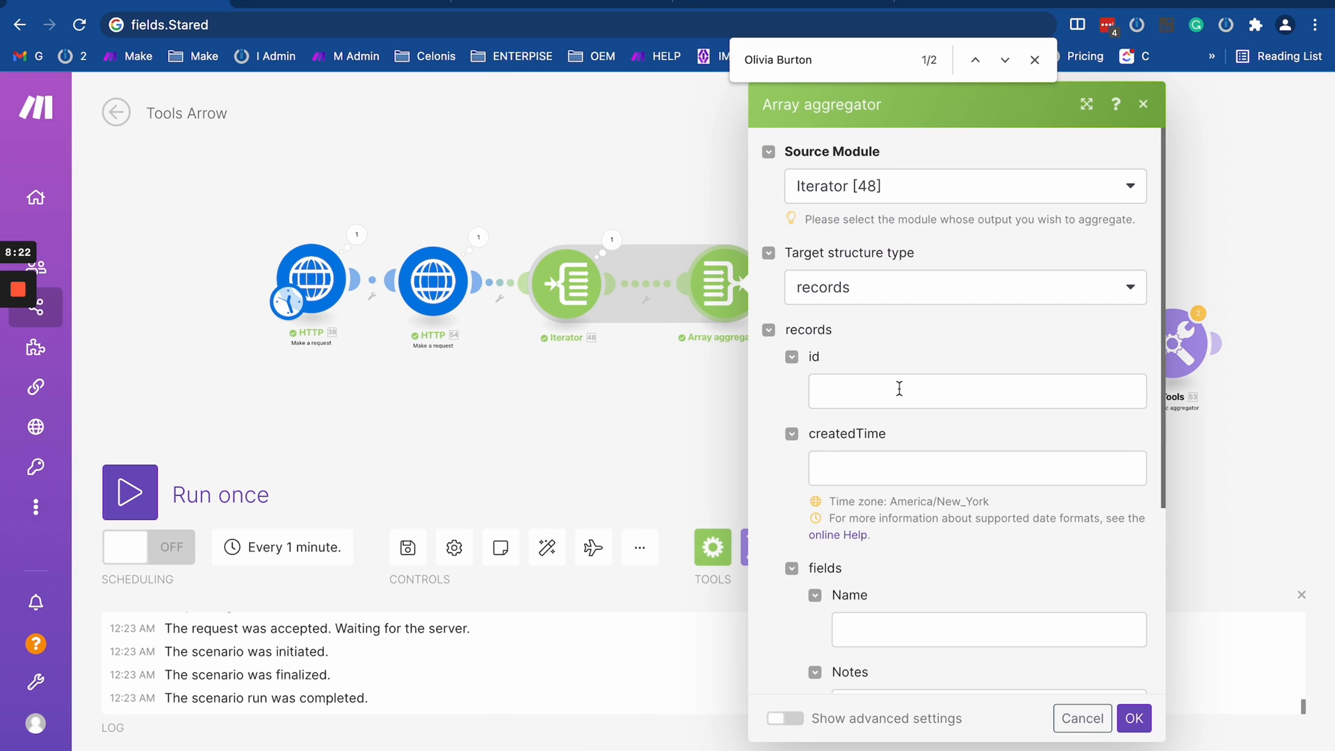
{"action": "scroll", "coordinate": [899, 393], "scroll_direction": "up", "scroll_amount": 4}
{"action": "scroll", "coordinate": [855, 410], "scroll_direction": "down", "scroll_amount": 5}
{"action": "scroll", "coordinate": [865, 404], "scroll_direction": "up", "scroll_amount": 5}
{"action": "left_click", "coordinate": [867, 382]}
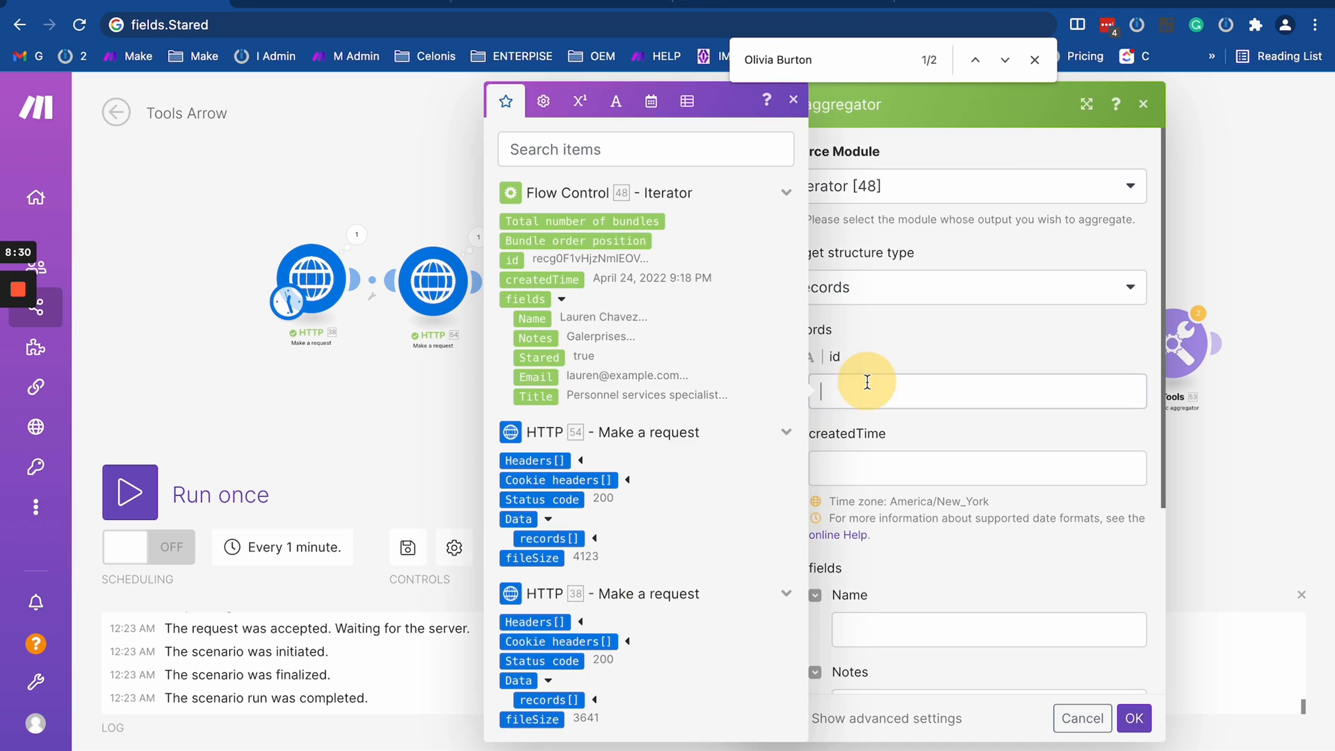
{"action": "scroll", "coordinate": [532, 496], "scroll_direction": "down", "scroll_amount": 1}
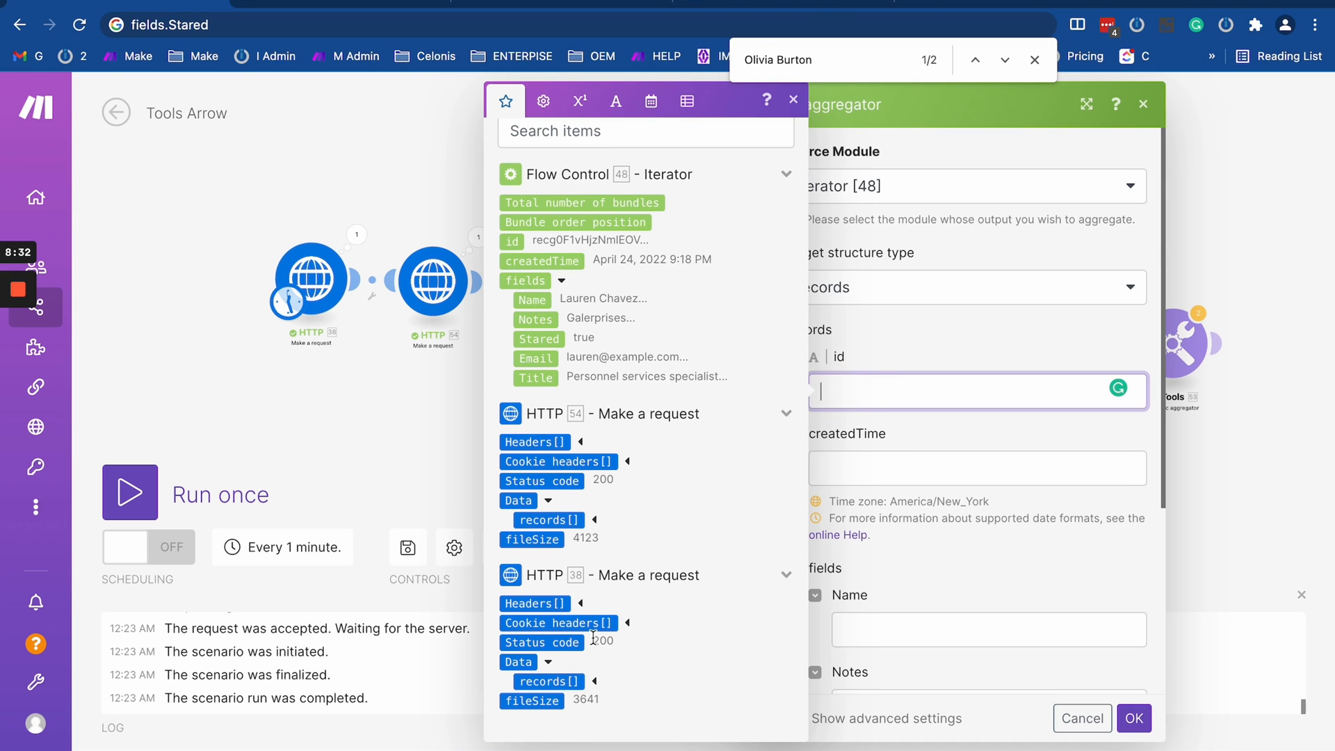
{"action": "left_click", "coordinate": [427, 379]}
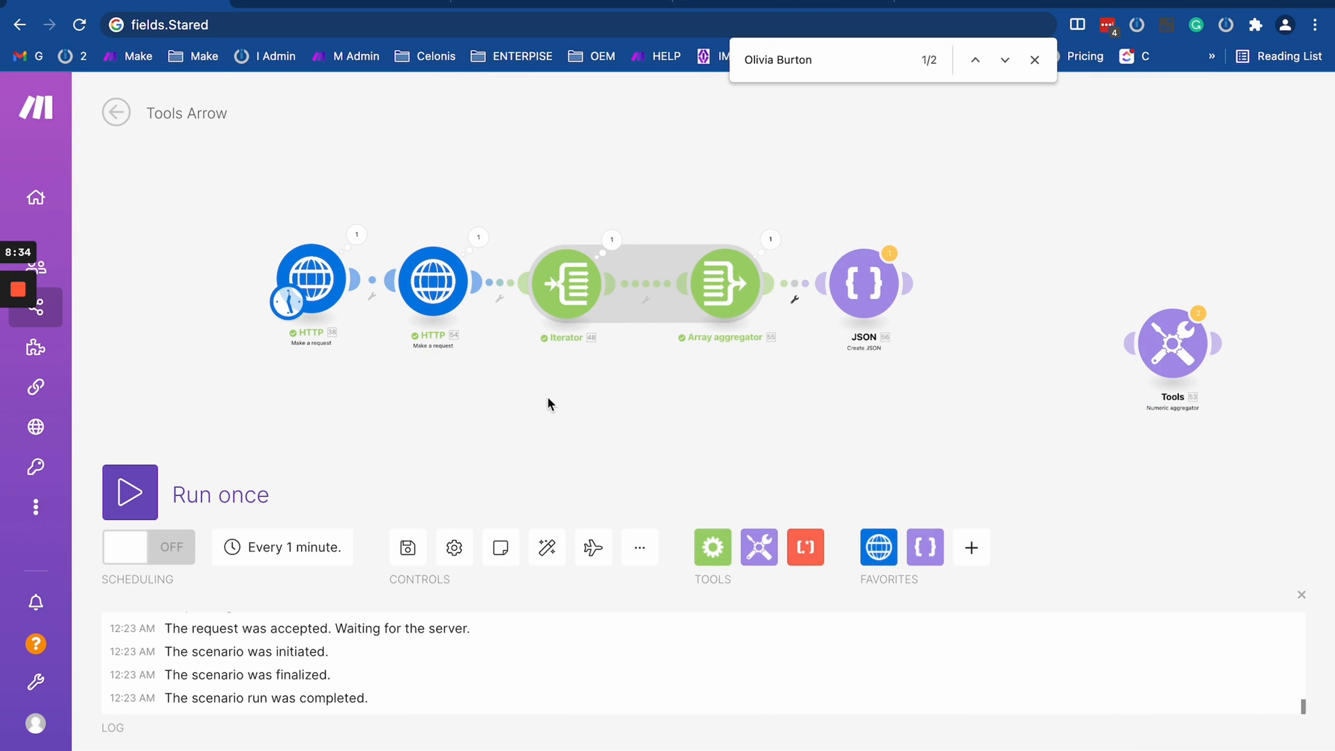
- Inspect the Iterator's output bundles, expanding the fields collection of bundle 17 to see which properties it contains
{"action": "left_click_drag", "start_coordinate": [562, 399], "coordinate": [379, 399]}
{"action": "left_click", "coordinate": [545, 282]}
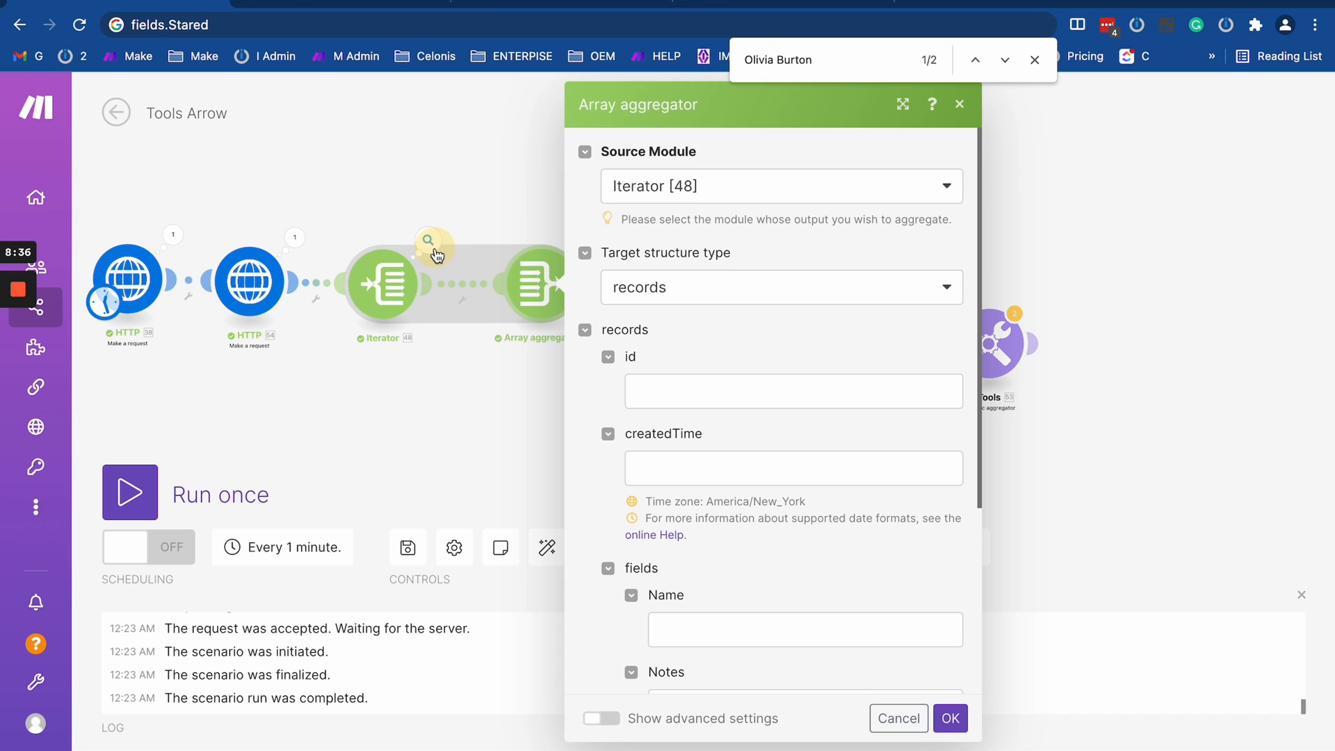
{"action": "left_click", "coordinate": [428, 240]}
{"action": "scroll", "coordinate": [548, 472], "scroll_direction": "down", "scroll_amount": 20}
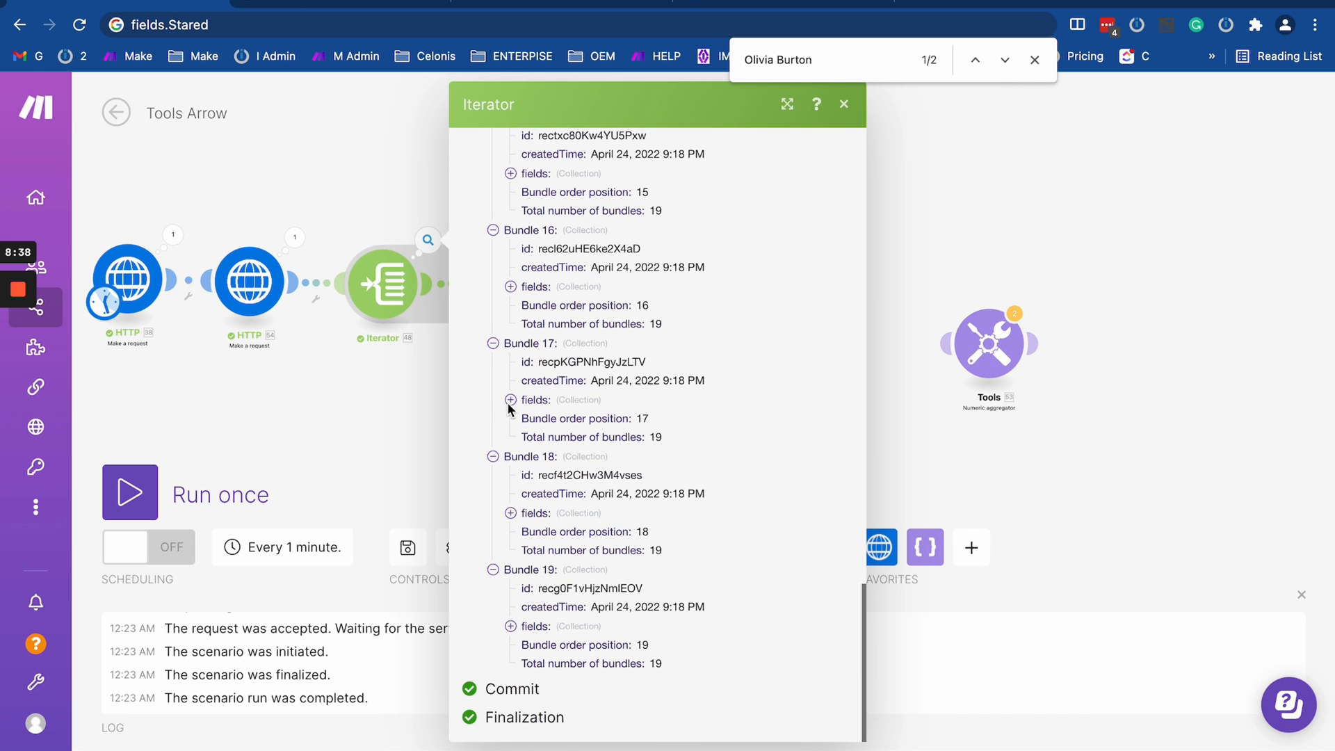
{"action": "left_click", "coordinate": [509, 401]}
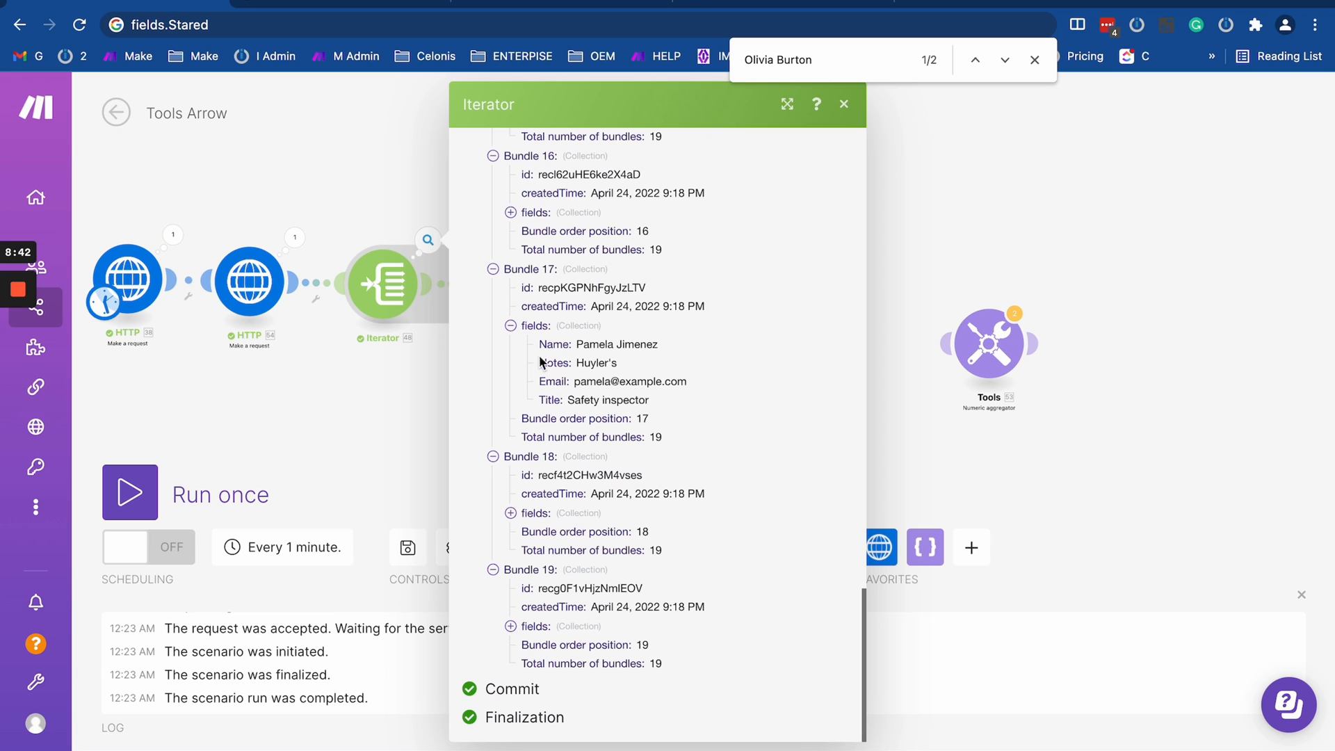
{"action": "left_click_drag", "start_coordinate": [538, 342], "coordinate": [696, 398]}
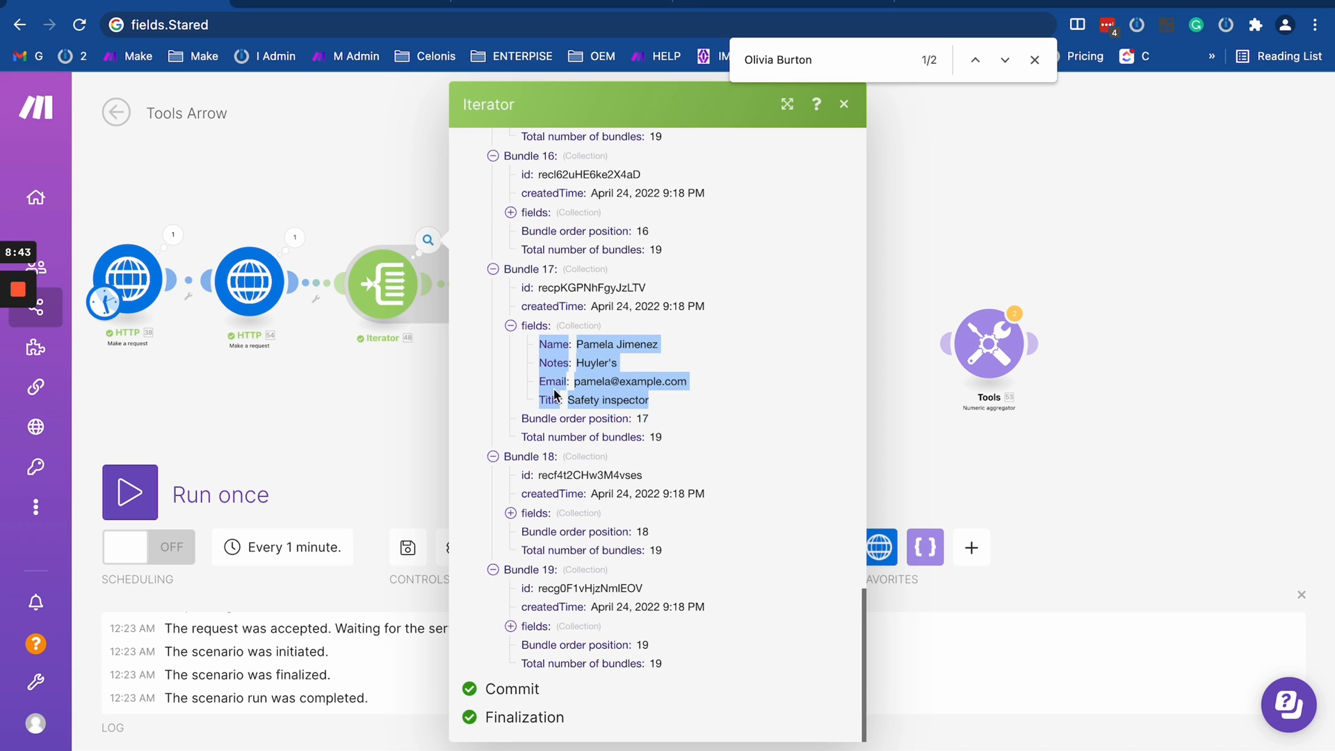
{"action": "left_click", "coordinate": [603, 362]}
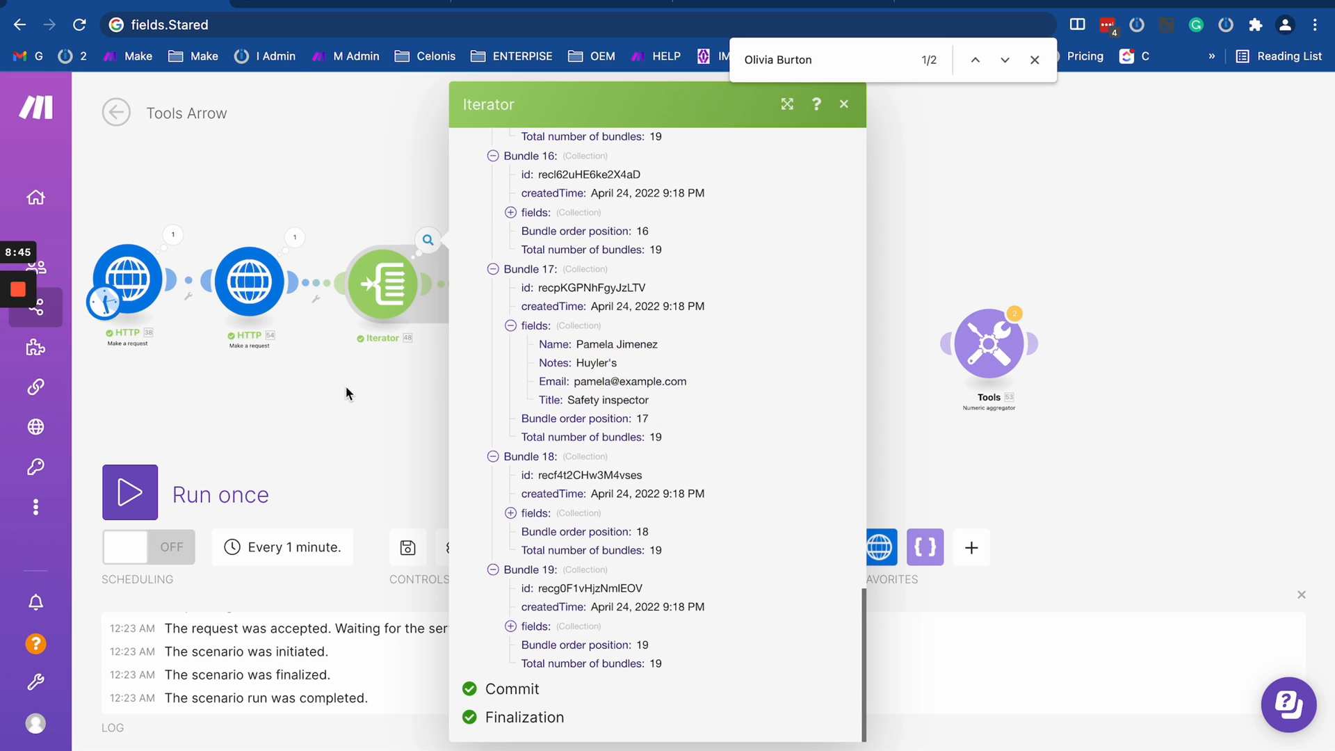
{"action": "left_click", "coordinate": [364, 403]}
- Map the Iterator's id and createdTime to the matching records fields in the Array aggregator
{"action": "left_click", "coordinate": [546, 292]}
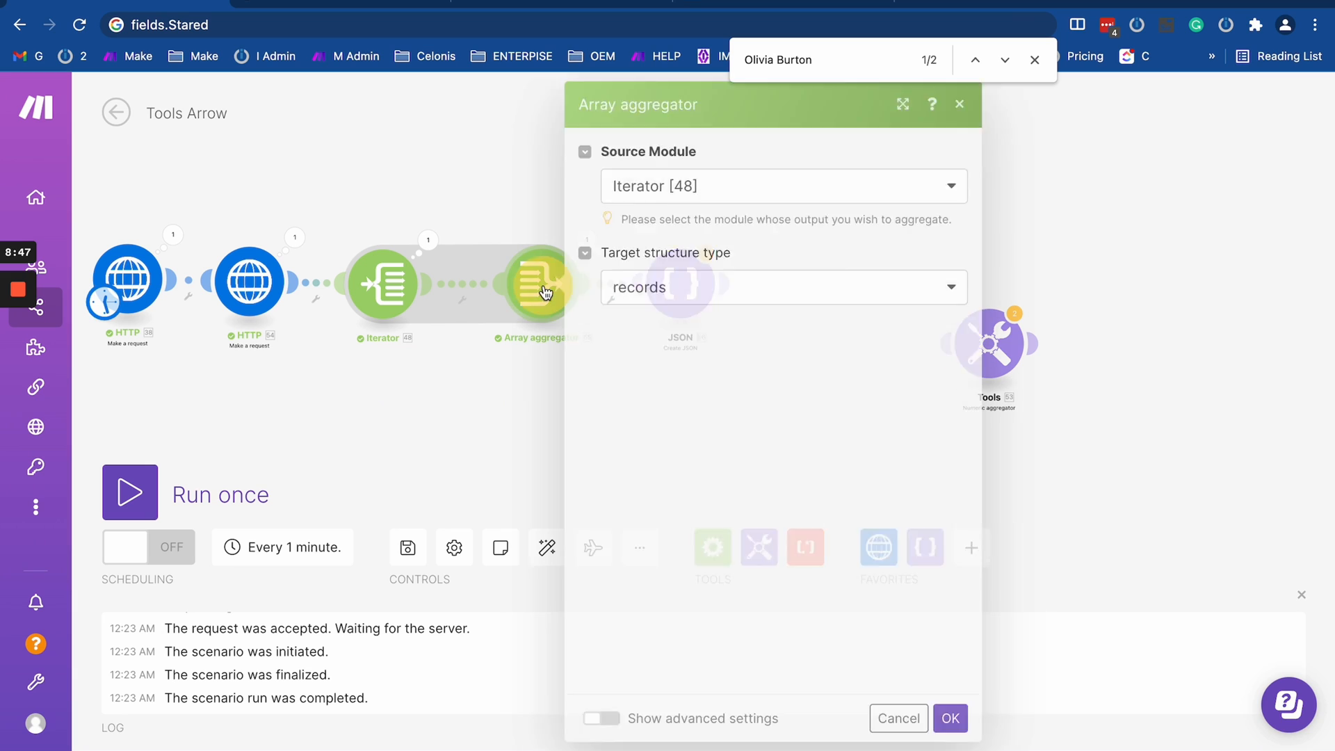
{"action": "left_click", "coordinate": [685, 379]}
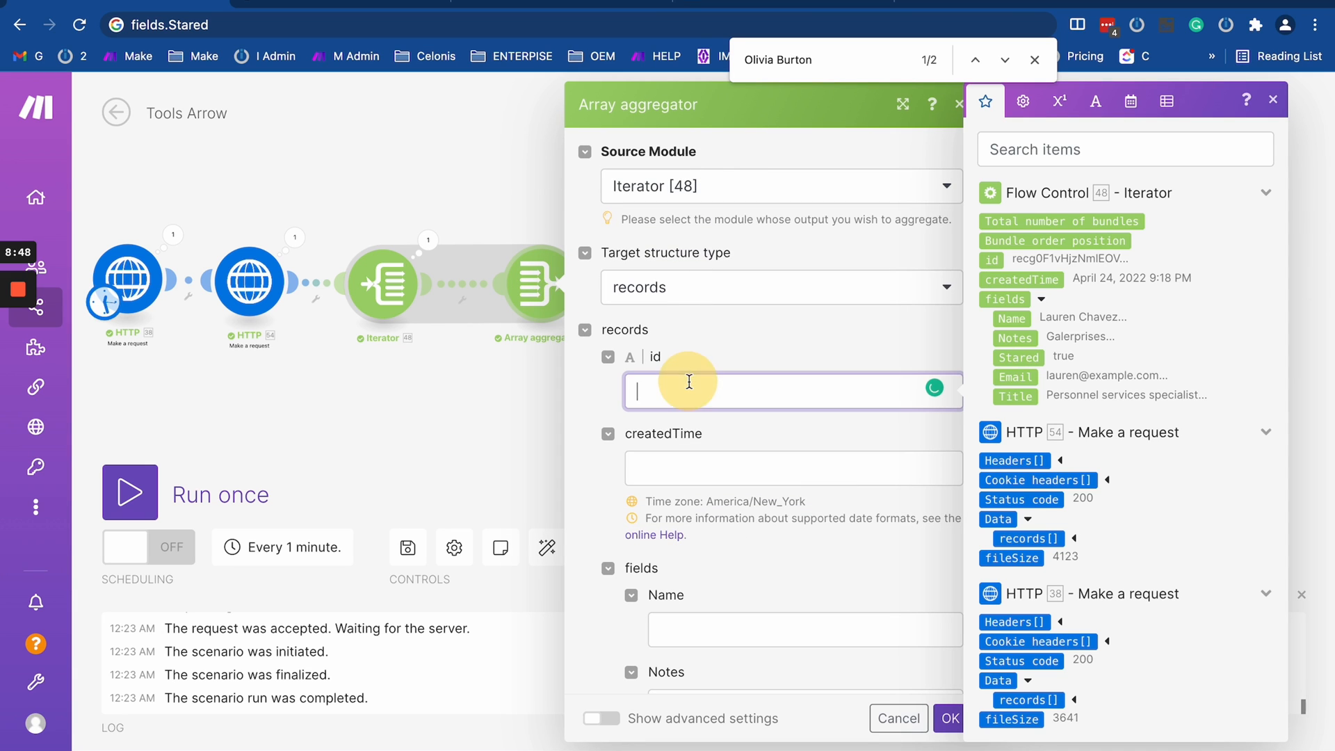
{"action": "left_click", "coordinate": [995, 258]}
{"action": "left_click_drag", "start_coordinate": [1022, 279], "coordinate": [745, 467]}
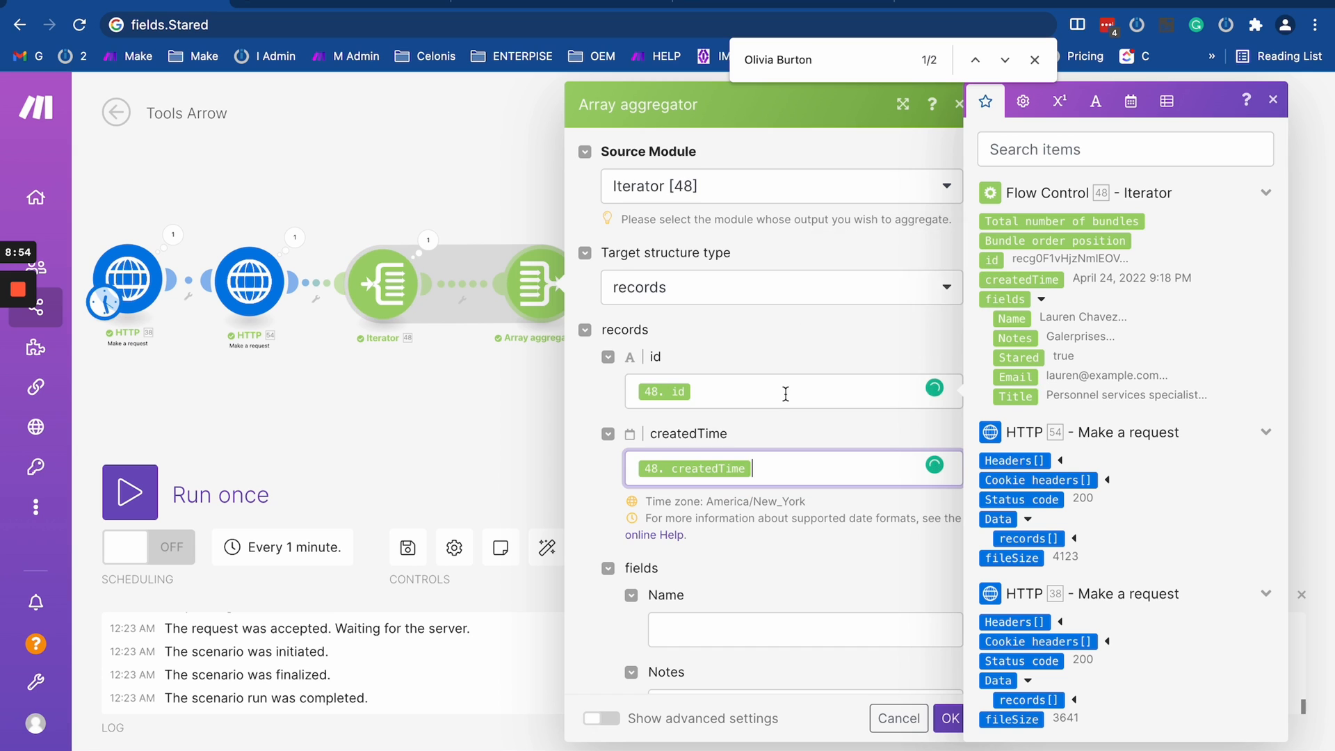
{"action": "scroll", "coordinate": [784, 393], "scroll_direction": "down", "scroll_amount": 4}
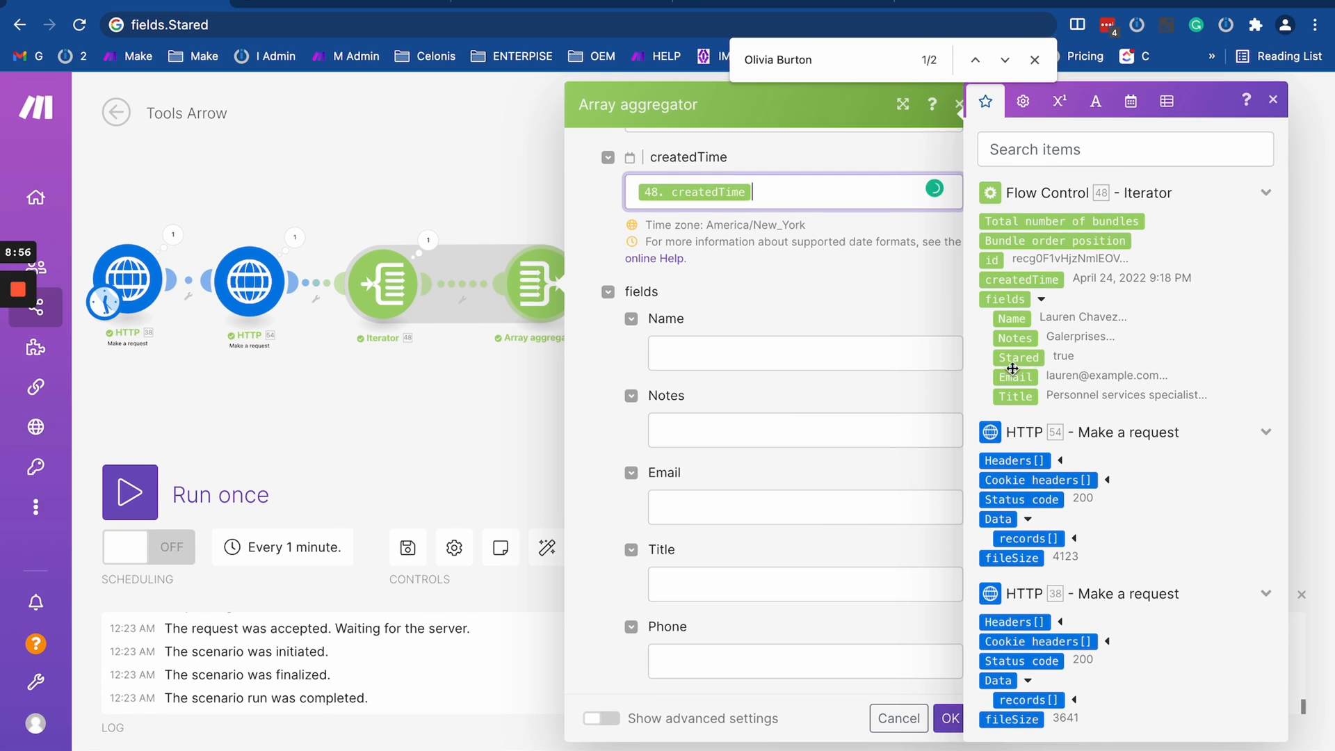
- Map the Iterator's Name, Notes, Email and Title to the matching fields in the Array aggregator, leave Phone empty, and save the module
{"action": "left_click", "coordinate": [1012, 319]}
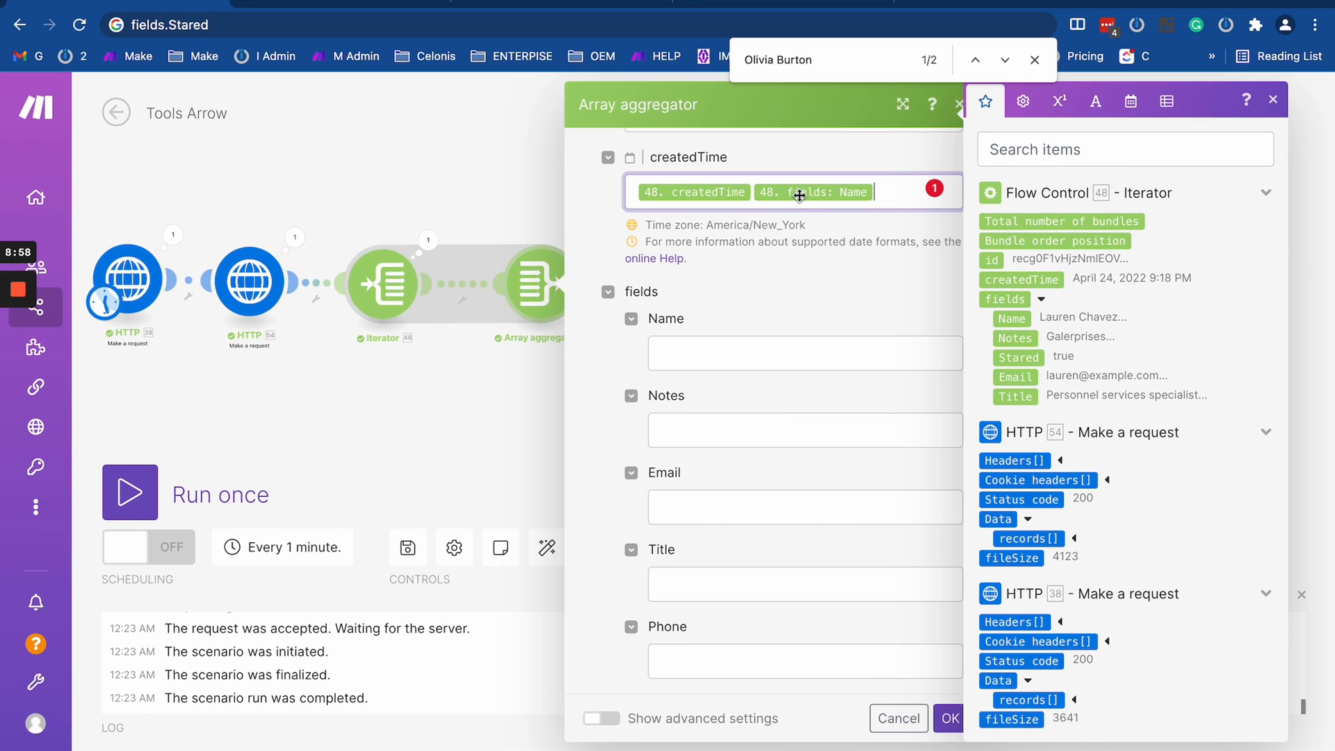
{"action": "left_click_drag", "start_coordinate": [810, 192], "coordinate": [765, 355]}
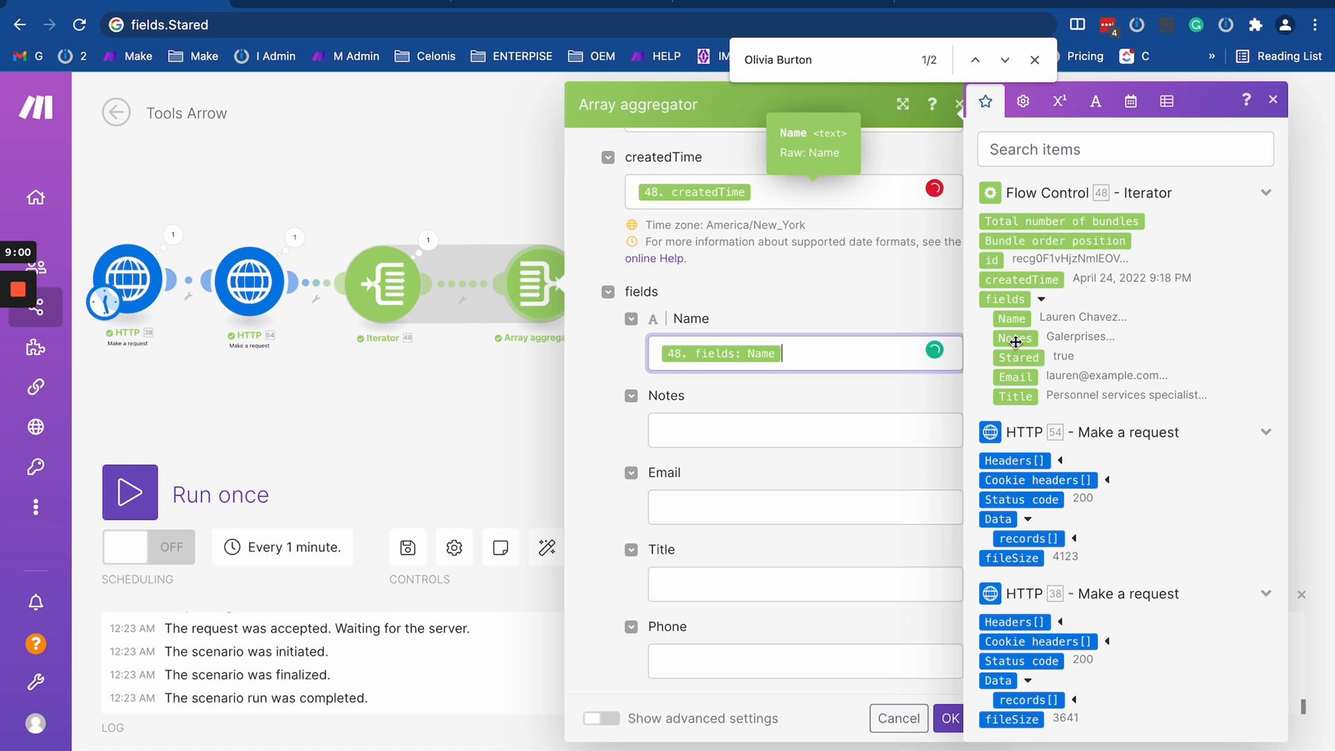
{"action": "left_click", "coordinate": [799, 424]}
{"action": "left_click", "coordinate": [1016, 338]}
{"action": "left_click_drag", "start_coordinate": [1015, 377], "coordinate": [831, 506]}
{"action": "left_click_drag", "start_coordinate": [1020, 400], "coordinate": [728, 594]}
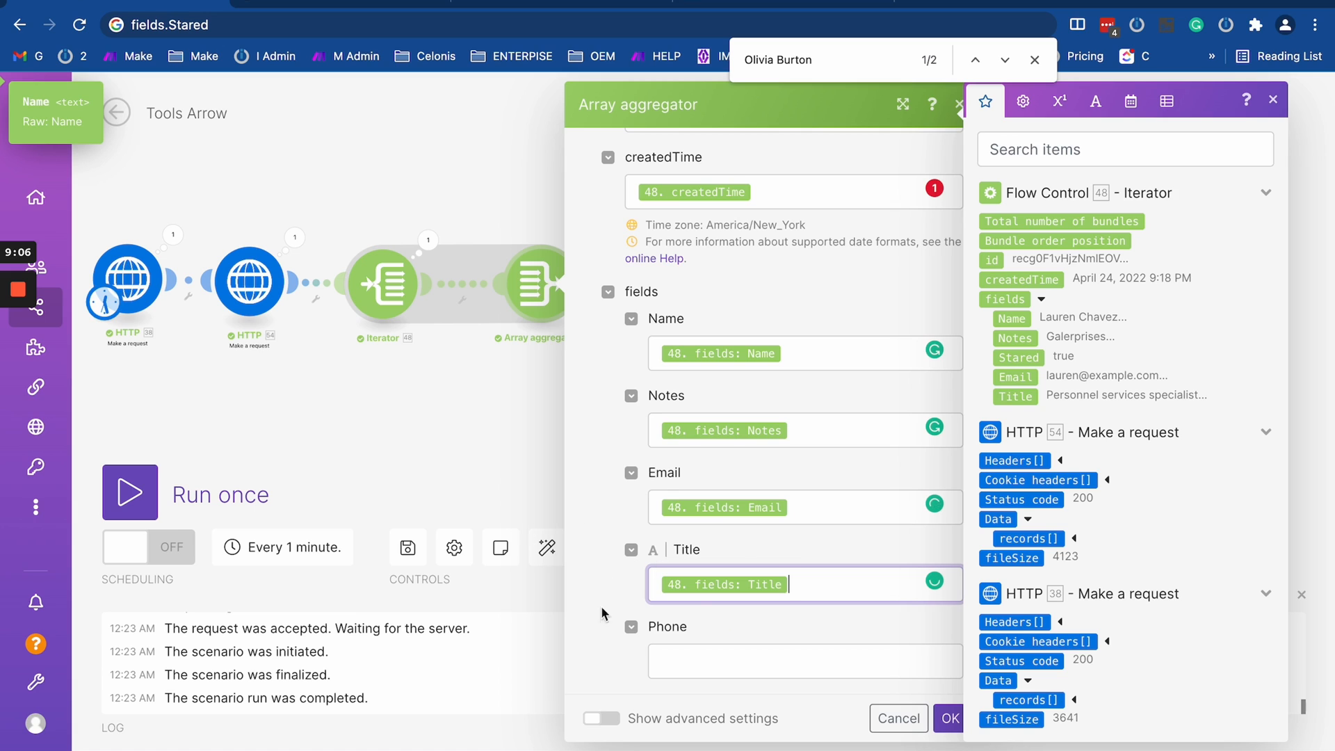
{"action": "left_click", "coordinate": [698, 663]}
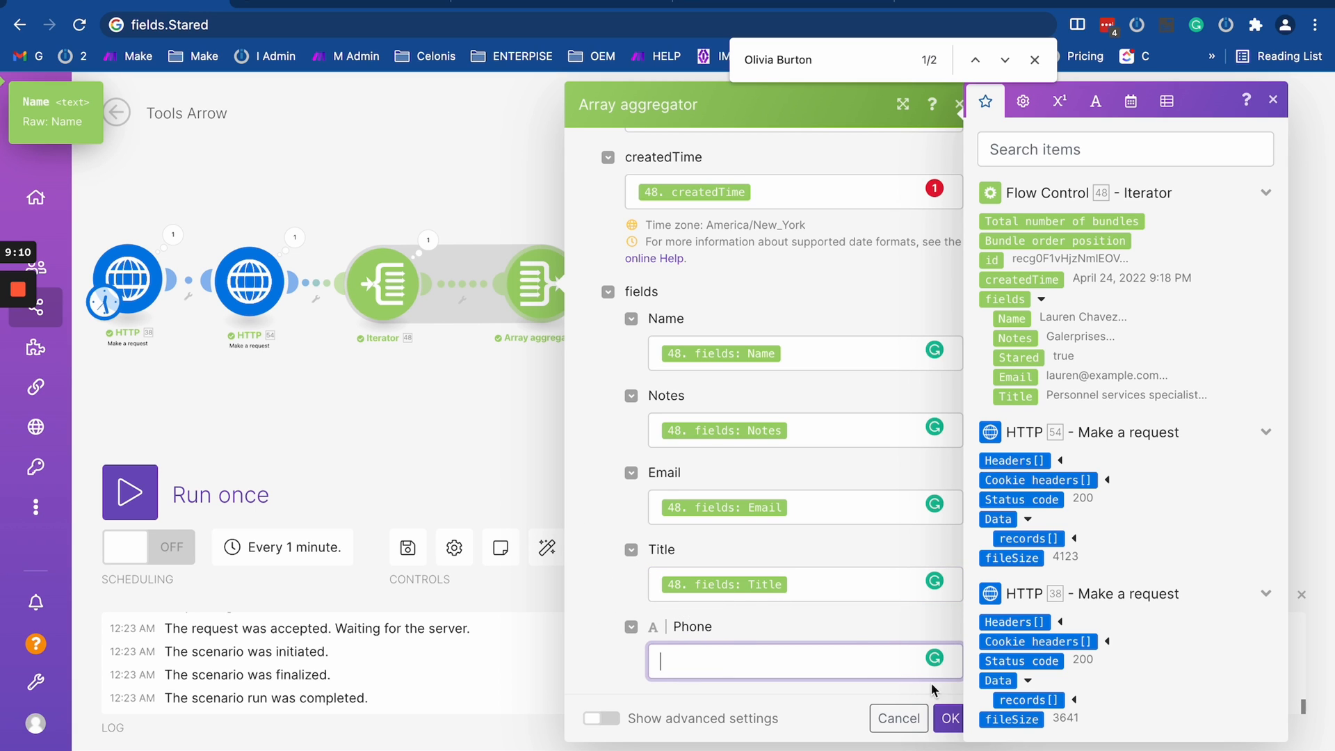
{"action": "left_click", "coordinate": [949, 713]}
- Reopen the Array aggregator at its Phone field and examine the items nested under the records and fields of HTTP module 54
{"action": "left_click_drag", "start_coordinate": [637, 393], "coordinate": [740, 409]}
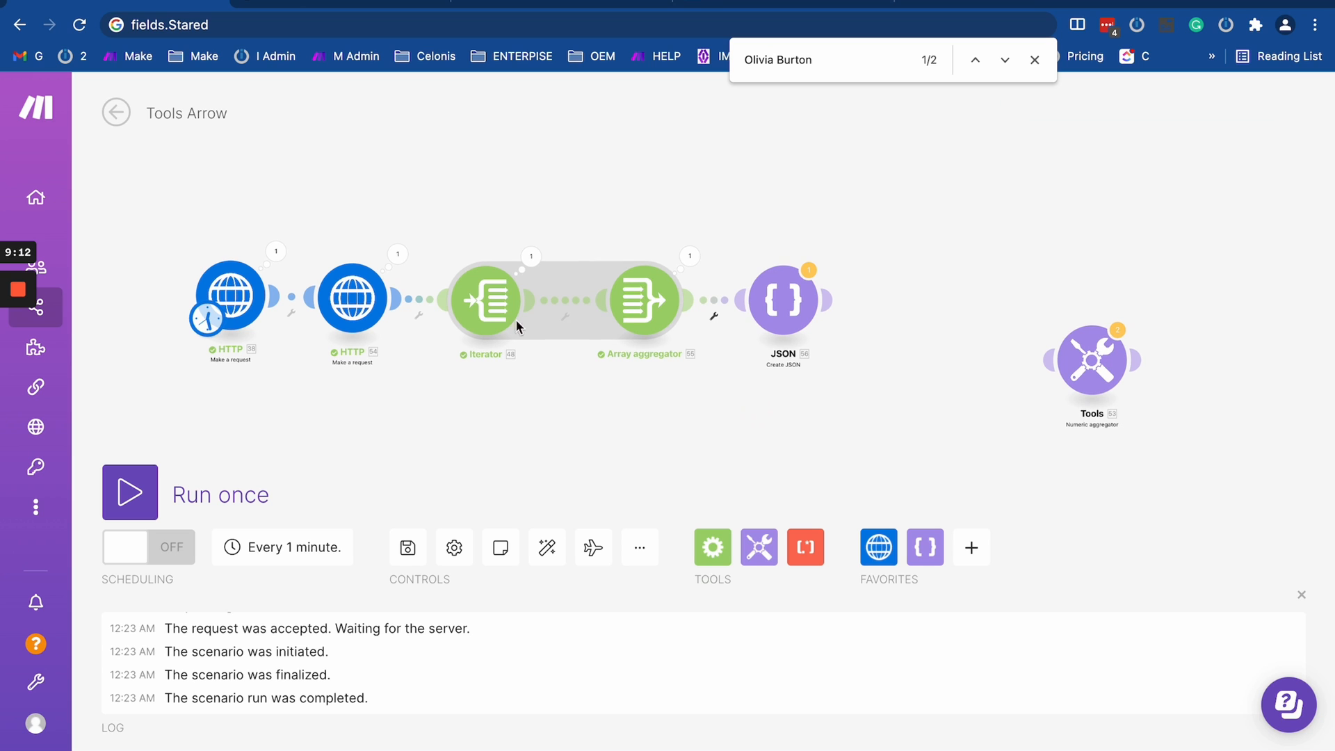
{"action": "scroll", "coordinate": [537, 250], "scroll_direction": "down", "scroll_amount": 3}
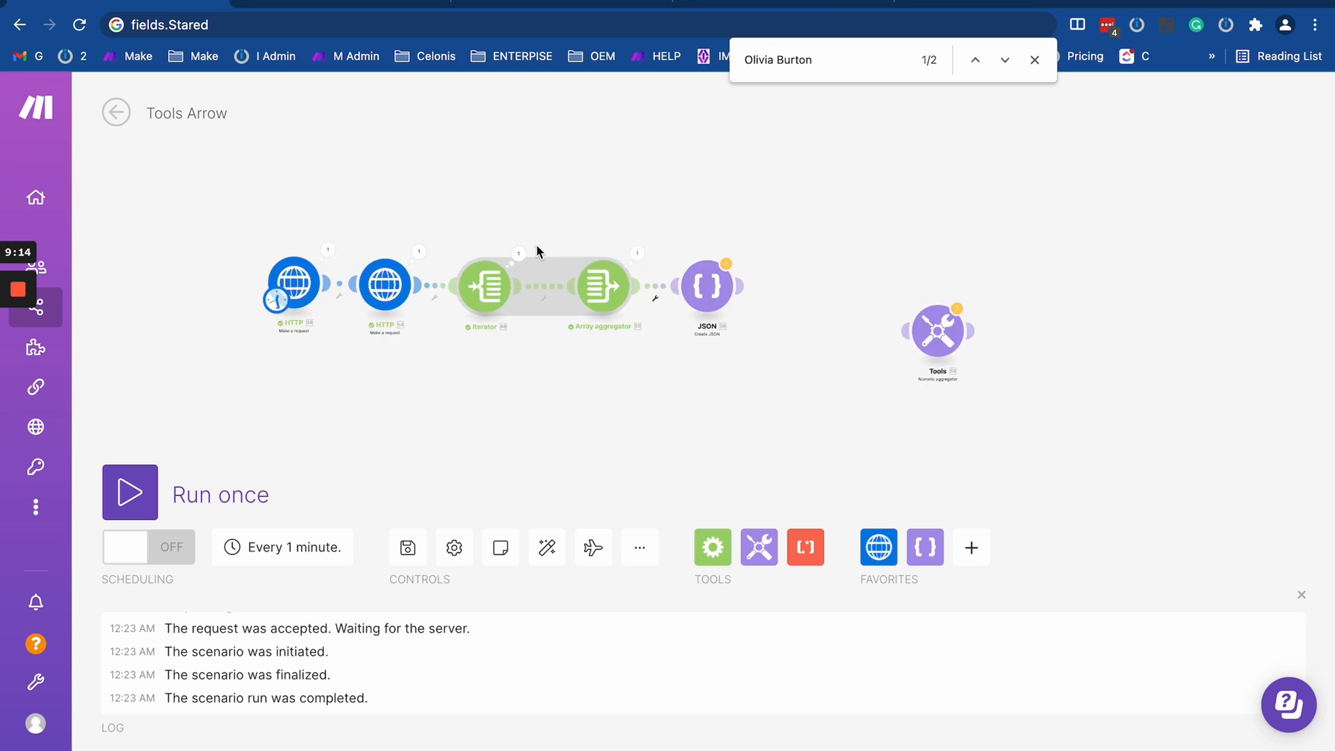
{"action": "scroll", "coordinate": [536, 252], "scroll_direction": "up", "scroll_amount": 3}
{"action": "left_click_drag", "start_coordinate": [459, 197], "coordinate": [613, 296]}
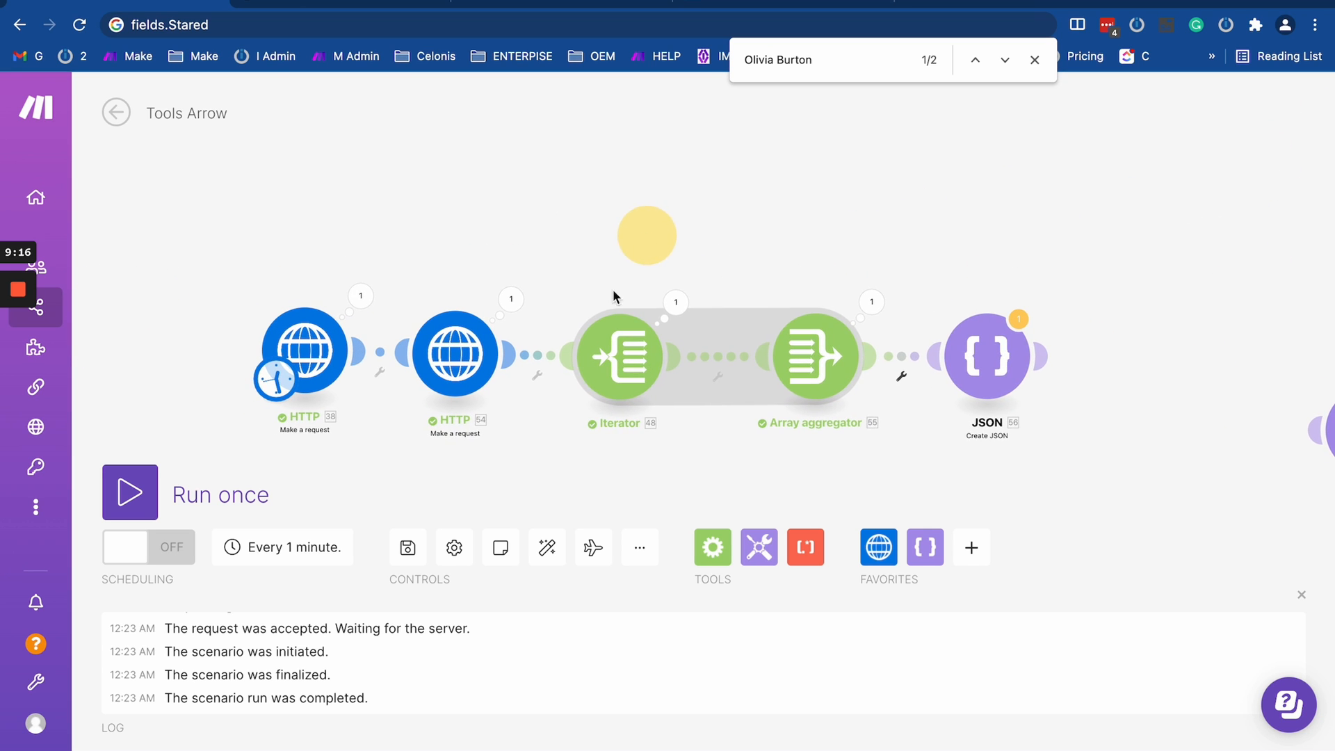
{"action": "left_click_drag", "start_coordinate": [682, 239], "coordinate": [622, 216]}
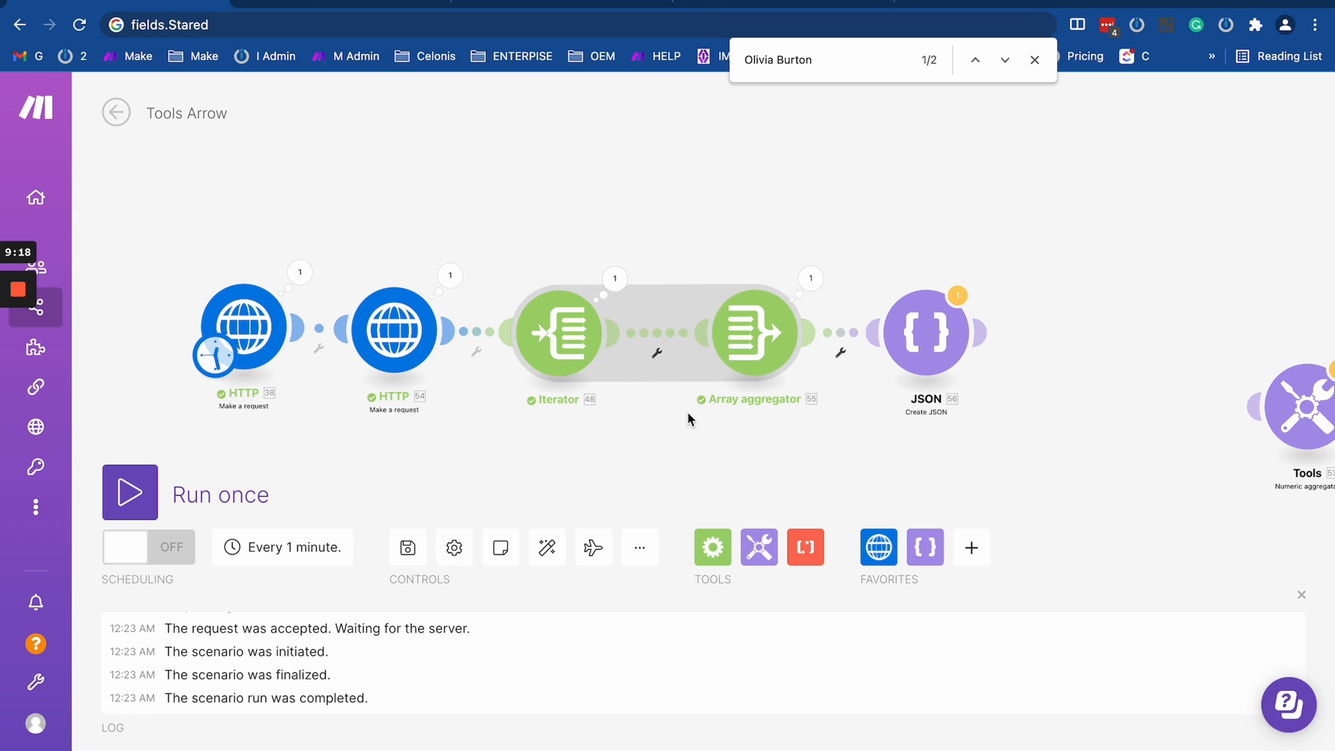
{"action": "left_click", "coordinate": [748, 346]}
{"action": "scroll", "coordinate": [845, 485], "scroll_direction": "down", "scroll_amount": 4}
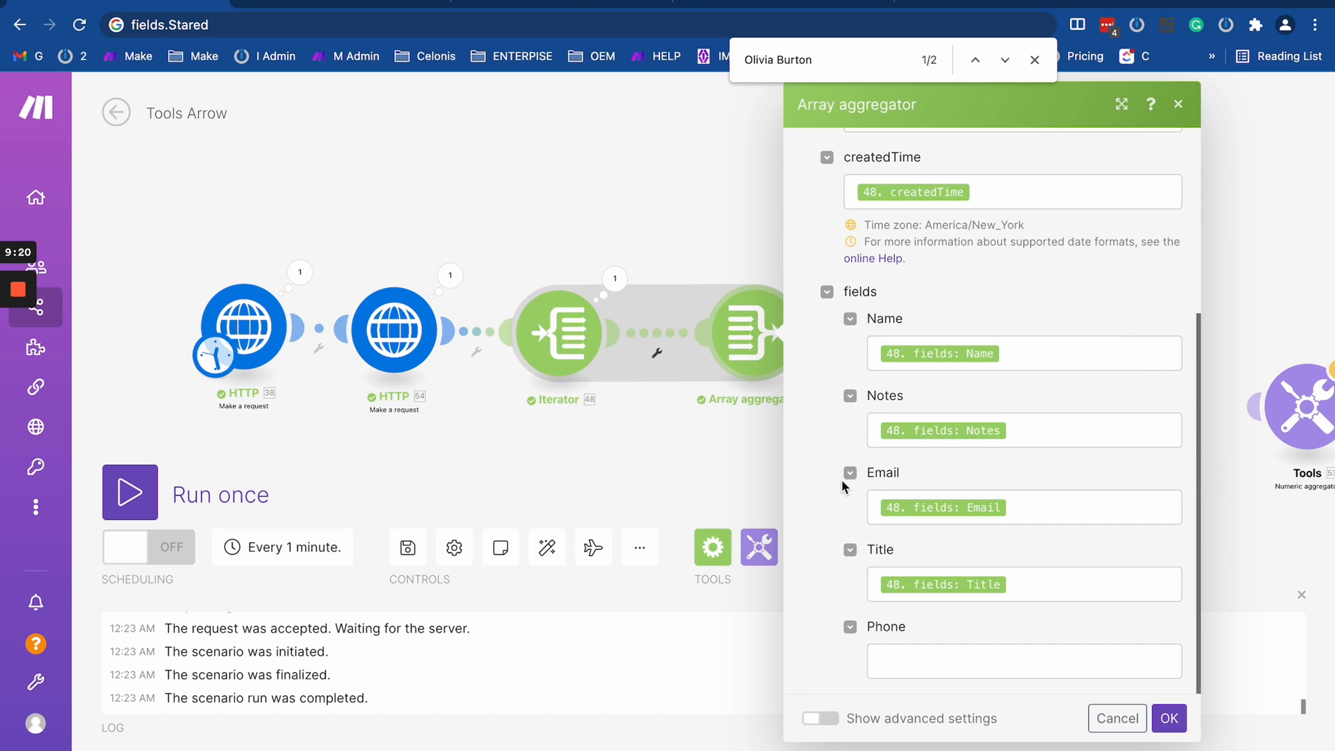
{"action": "left_click", "coordinate": [895, 666]}
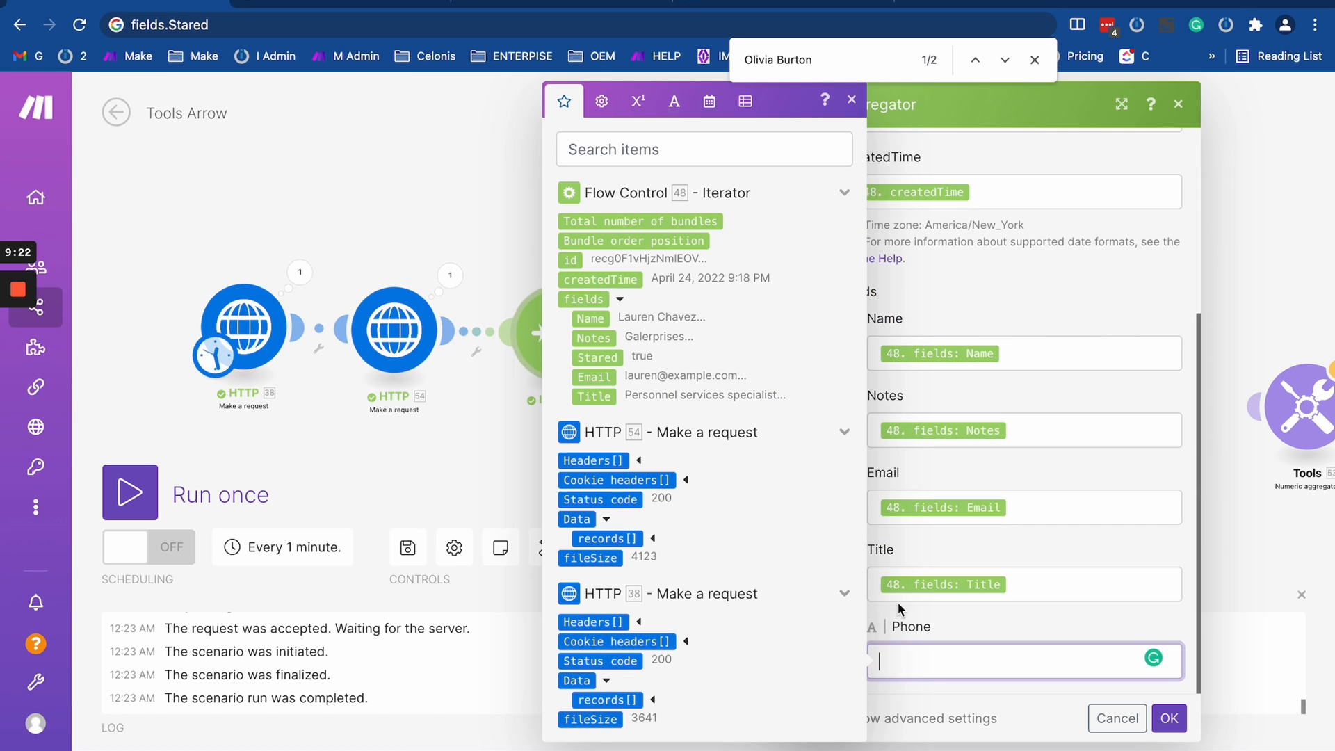
{"action": "left_click", "coordinate": [654, 539]}
{"action": "scroll", "coordinate": [650, 529], "scroll_direction": "down", "scroll_amount": 2}
{"action": "left_click", "coordinate": [647, 520]}
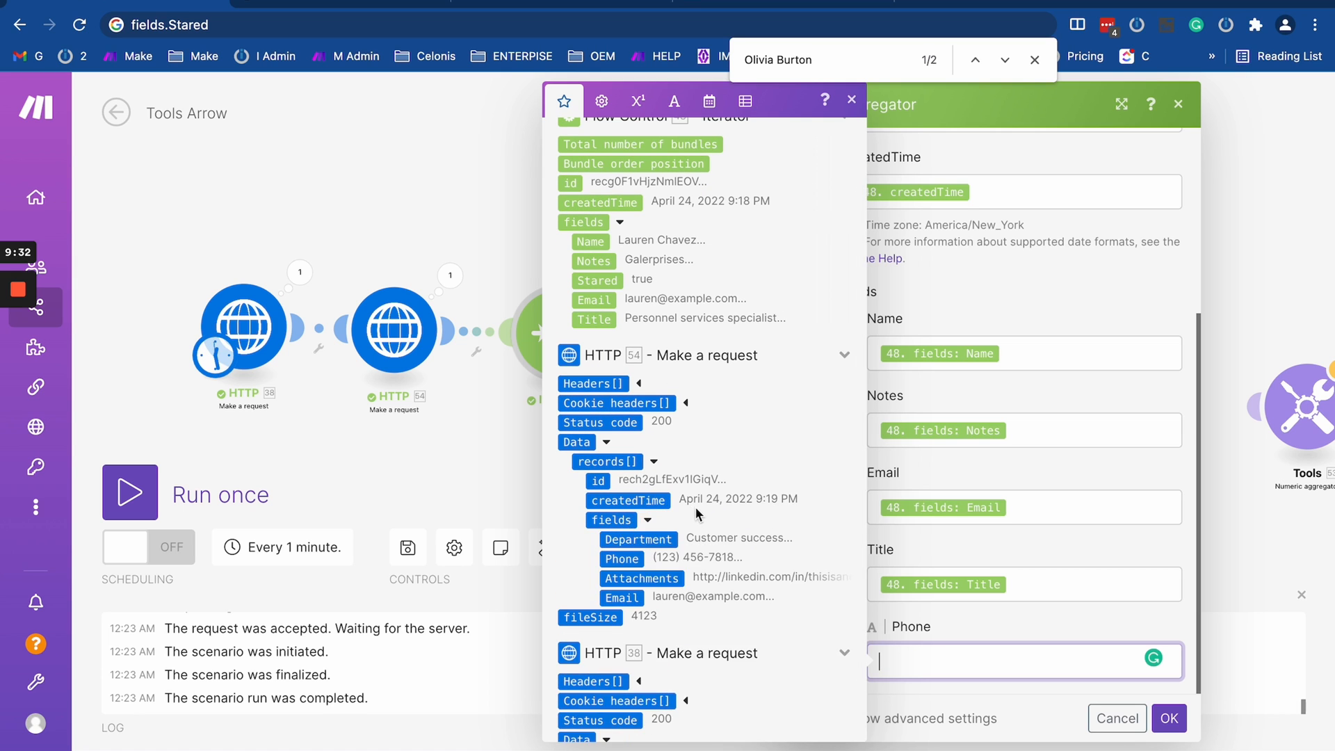
{"action": "scroll", "coordinate": [695, 511], "scroll_direction": "down", "scroll_amount": 2}
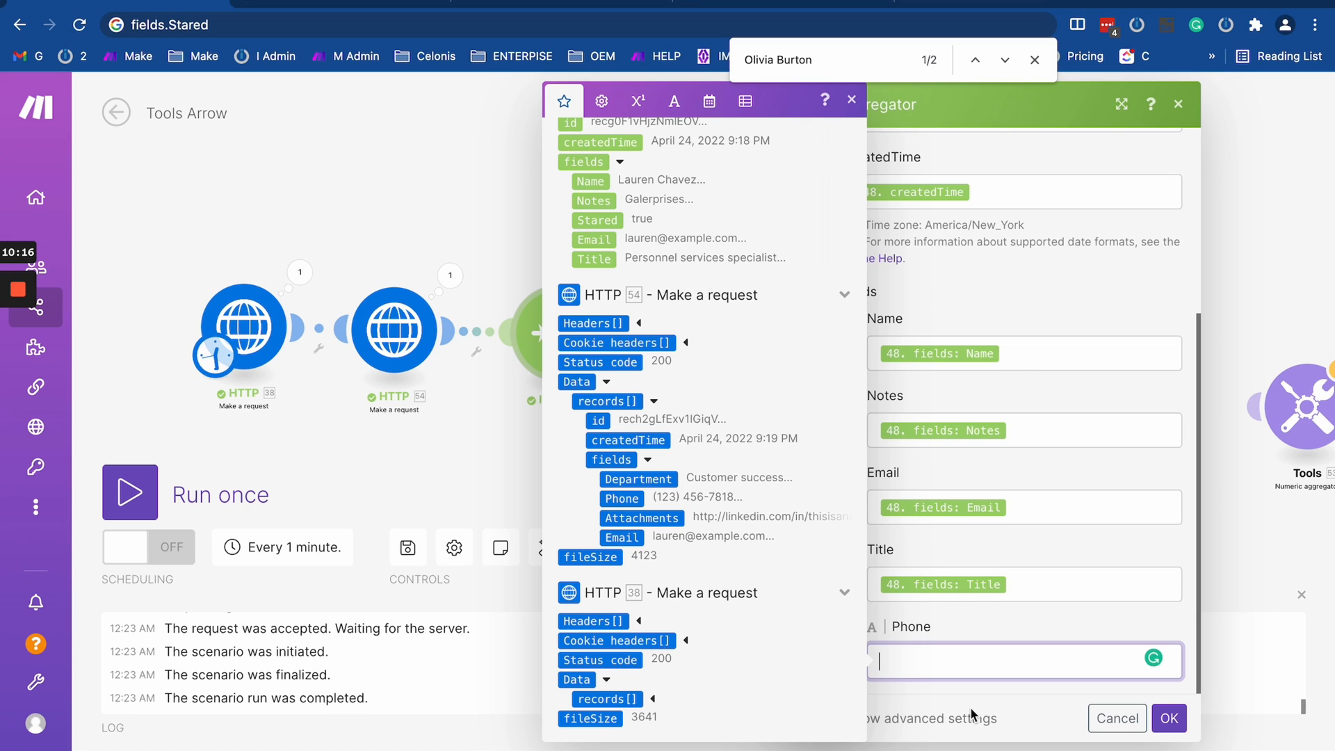
- Insert an empty map() function in the Array aggregator's Phone field and save the module
{"action": "type", "text": "map("}
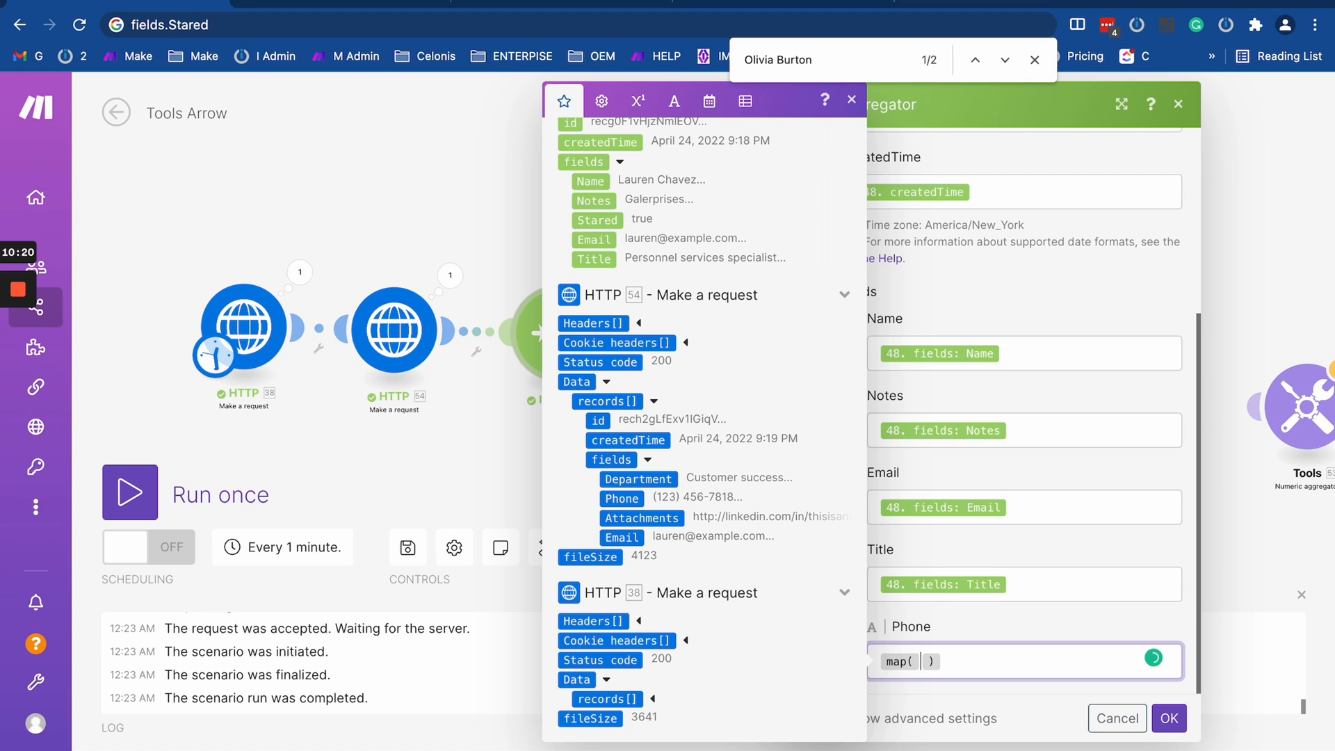
{"action": "left_click", "coordinate": [1172, 720]}
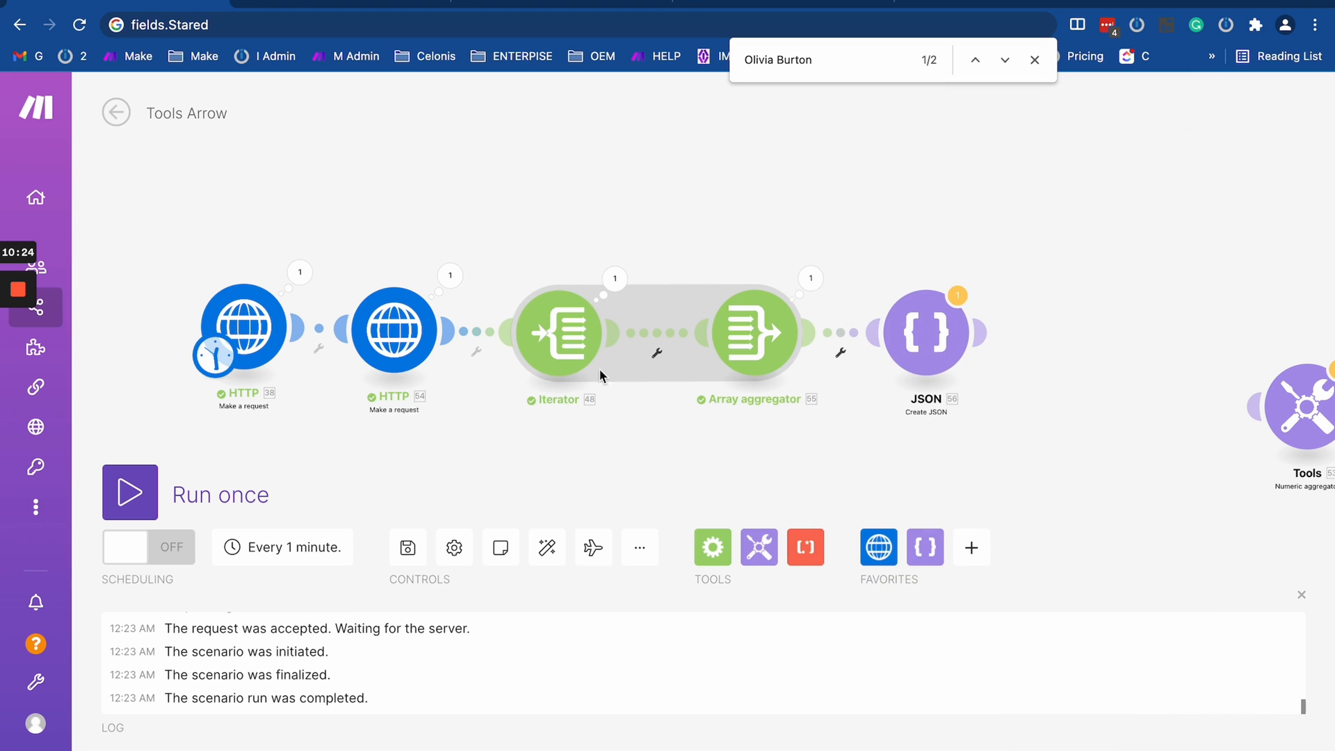
- Unlink the Iterator from the Array aggregator and add a Tools Set variable module
{"action": "left_click_drag", "start_coordinate": [648, 442], "coordinate": [754, 374]}
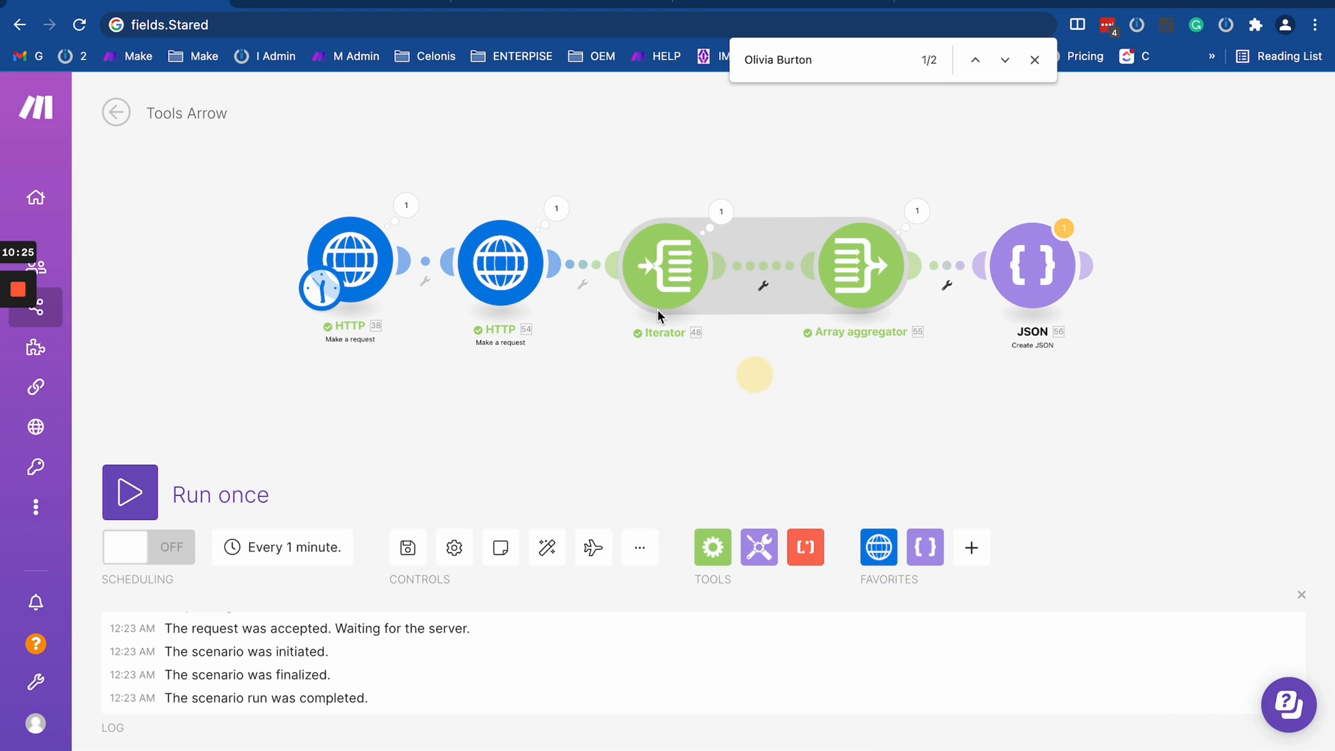
{"action": "left_click", "coordinate": [765, 264]}
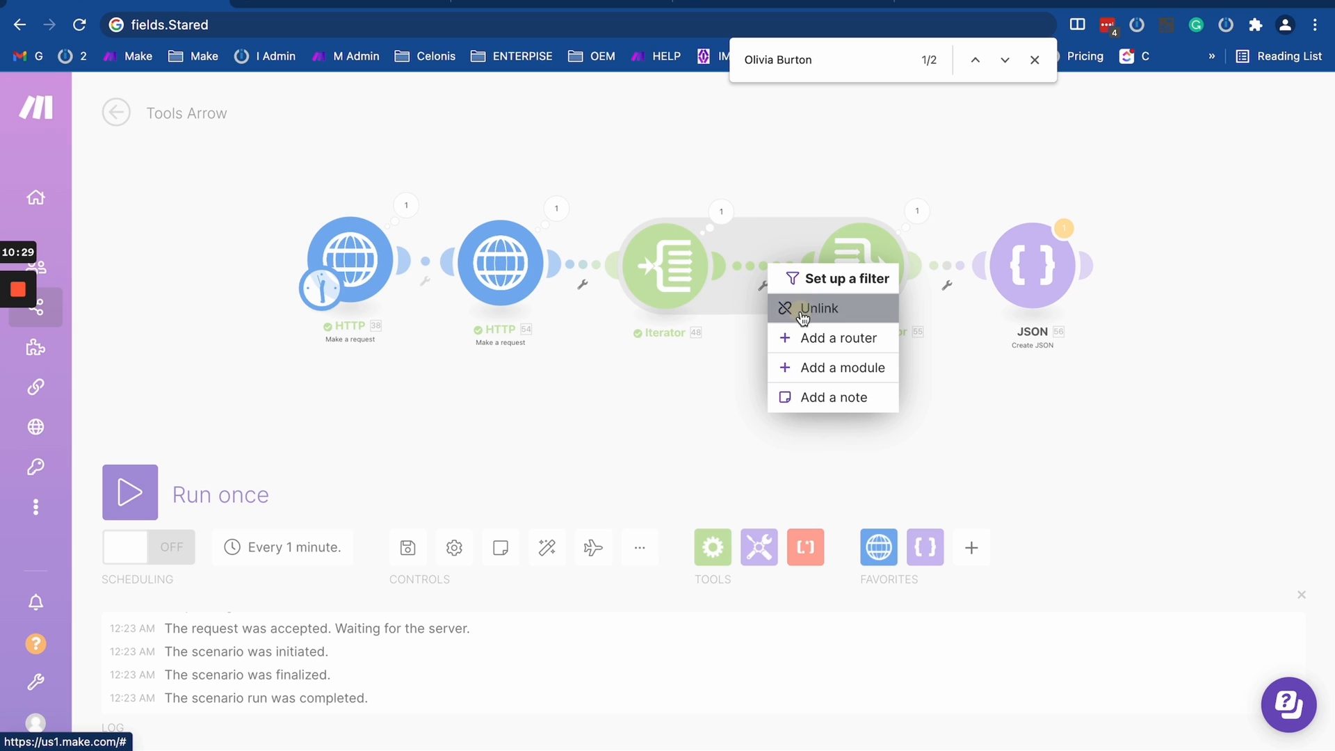
{"action": "left_click", "coordinate": [803, 311]}
{"action": "left_click", "coordinate": [759, 548]}
{"action": "scroll", "coordinate": [773, 369], "scroll_direction": "down", "scroll_amount": 4}
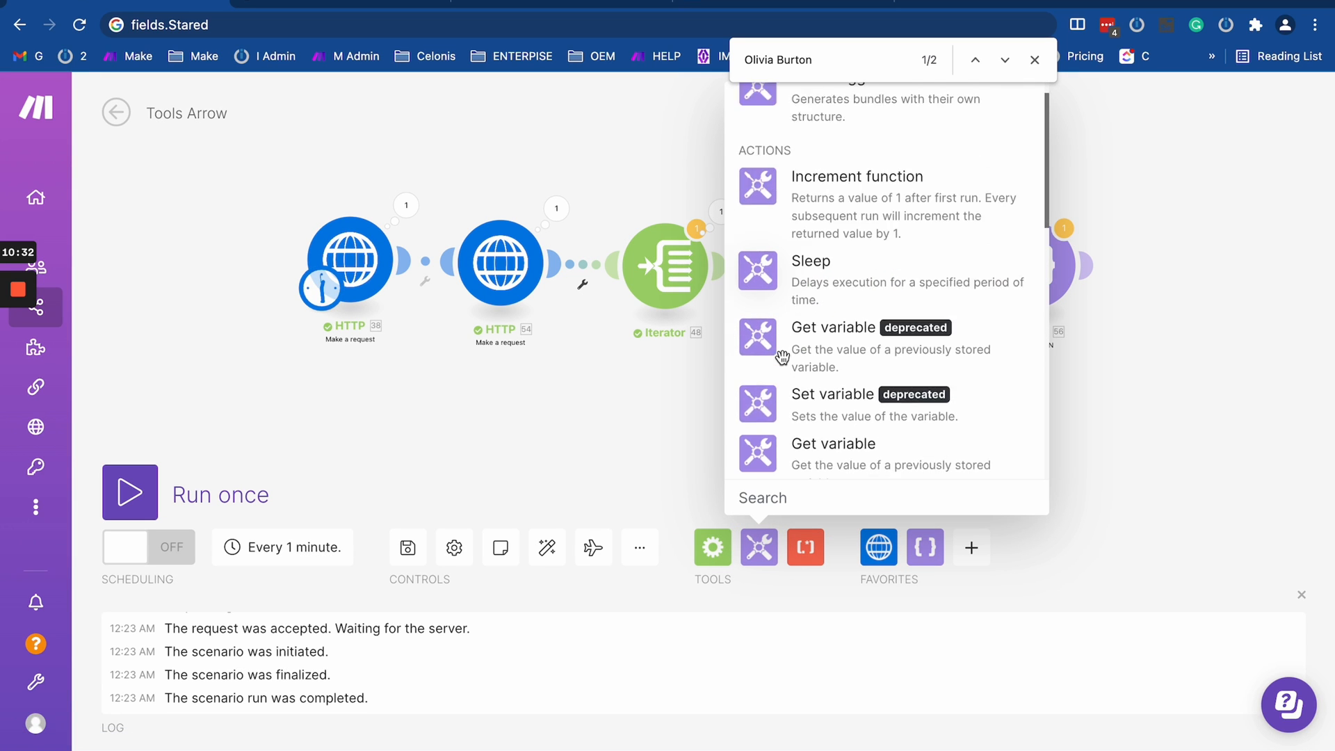
{"action": "left_click", "coordinate": [783, 311]}
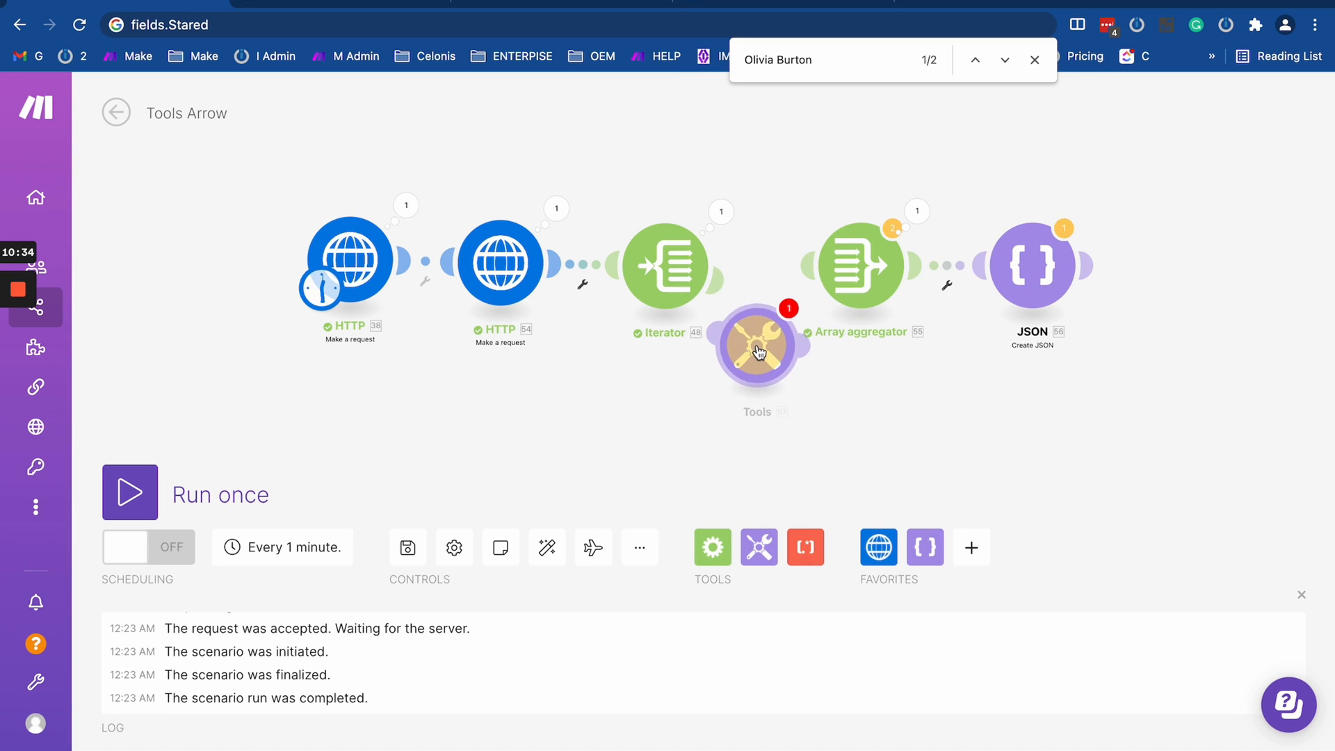
- Connect the Set variable module to the Iterator with a filter requiring the Iterator's Bundle order position to be Equal to 1
{"action": "left_click", "coordinate": [714, 360]}
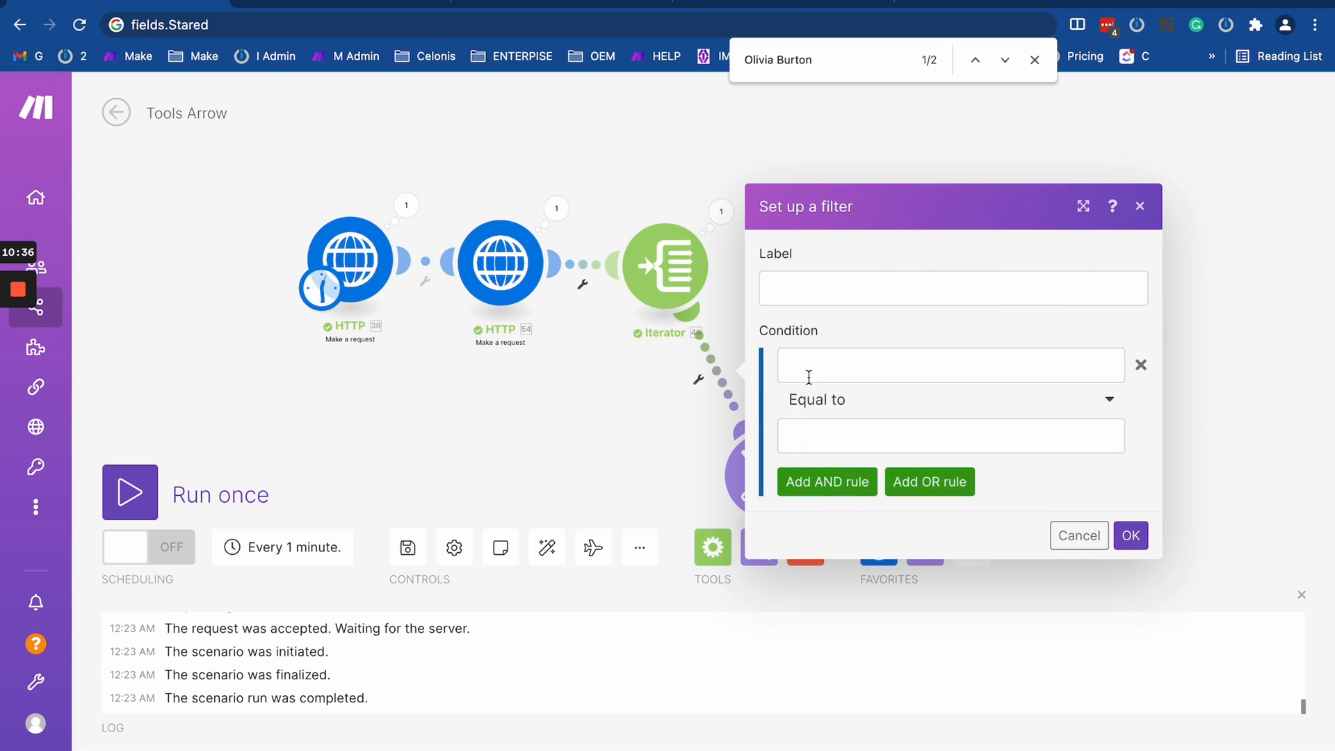
{"action": "left_click", "coordinate": [809, 374]}
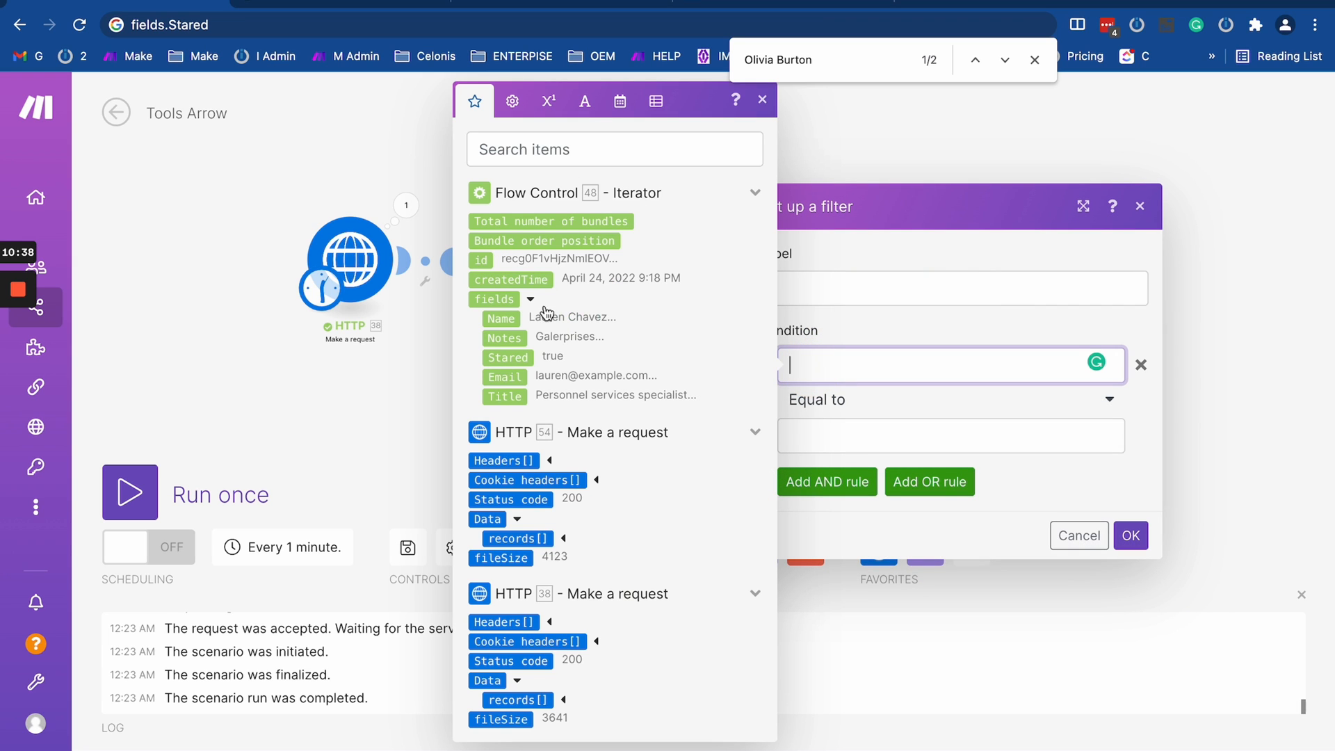
{"action": "left_click", "coordinate": [594, 243]}
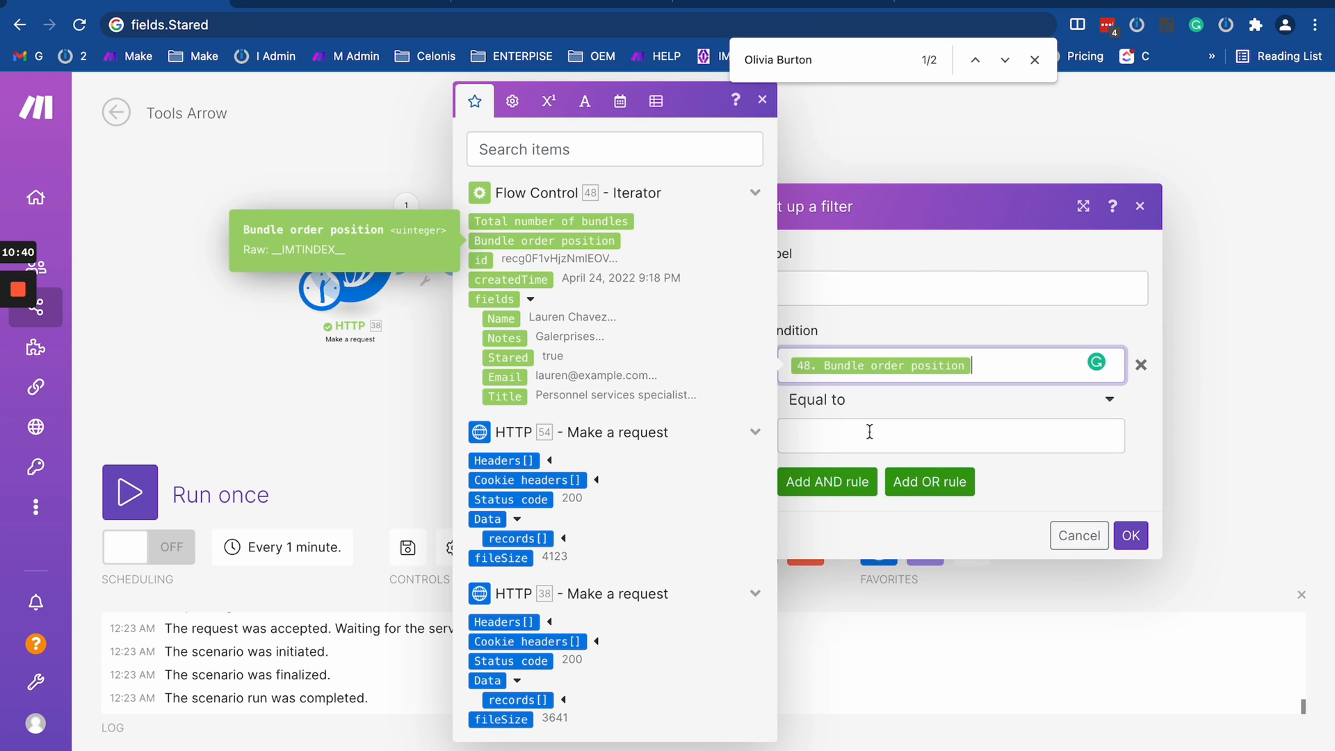
{"action": "left_click", "coordinate": [869, 431]}
{"action": "left_click", "coordinate": [1129, 535]}
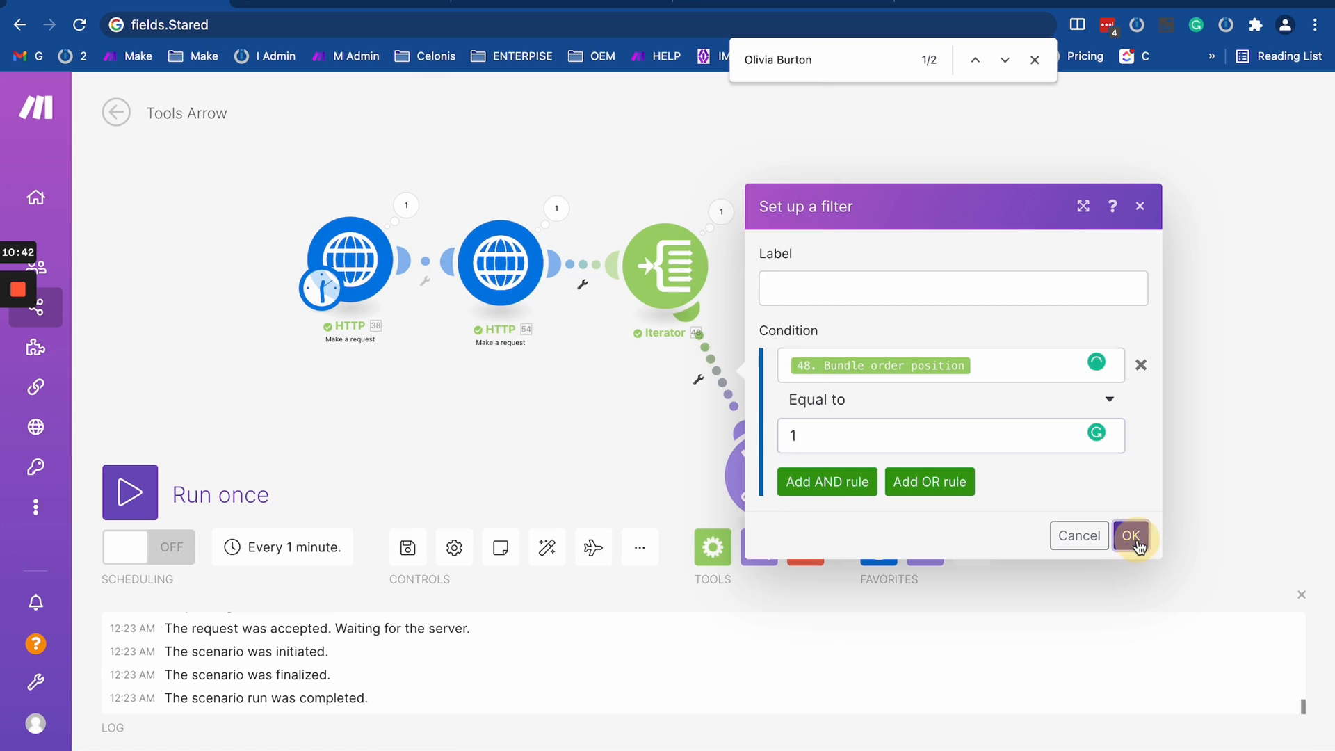
- Name the Set variable module's variable 1 and begin its value with a map() function over HTTP 54's data records[]
{"action": "left_click", "coordinate": [630, 303]}
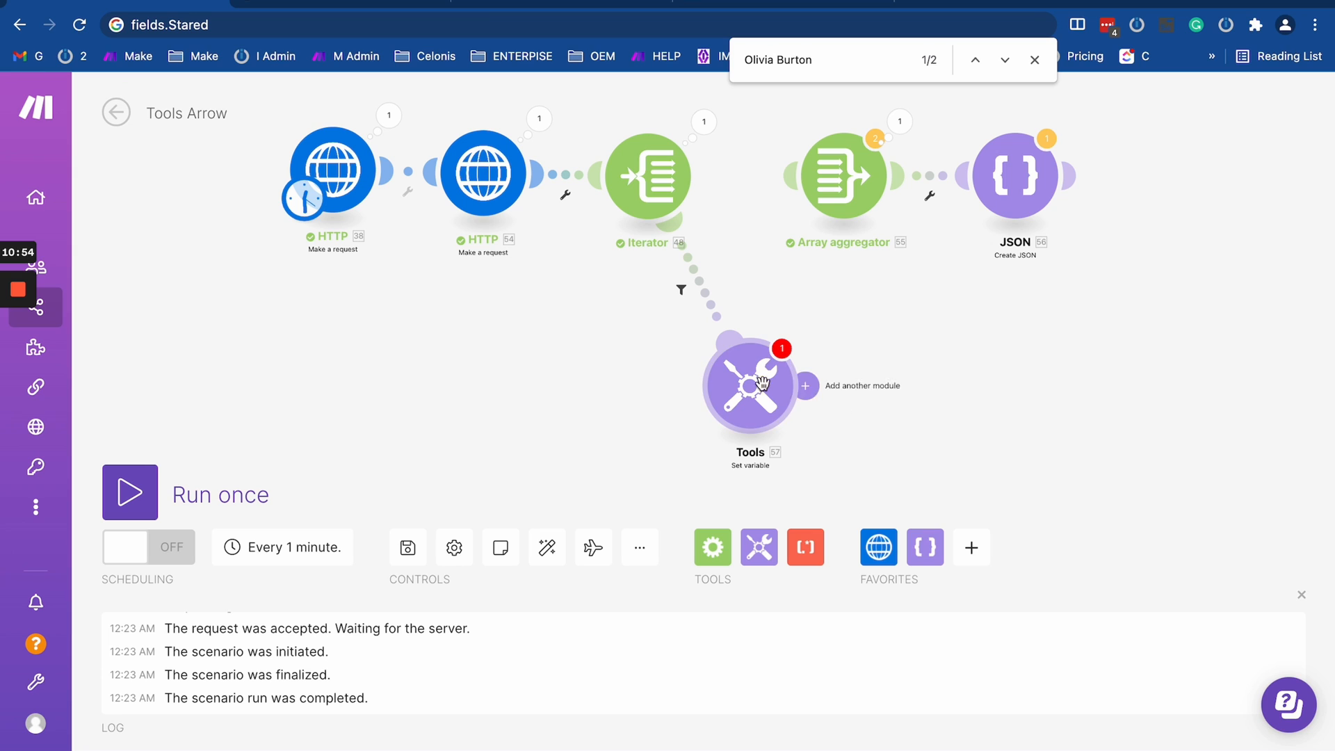
{"action": "left_click", "coordinate": [792, 387]}
{"action": "left_click", "coordinate": [894, 337]}
{"action": "type", "text": "1"}
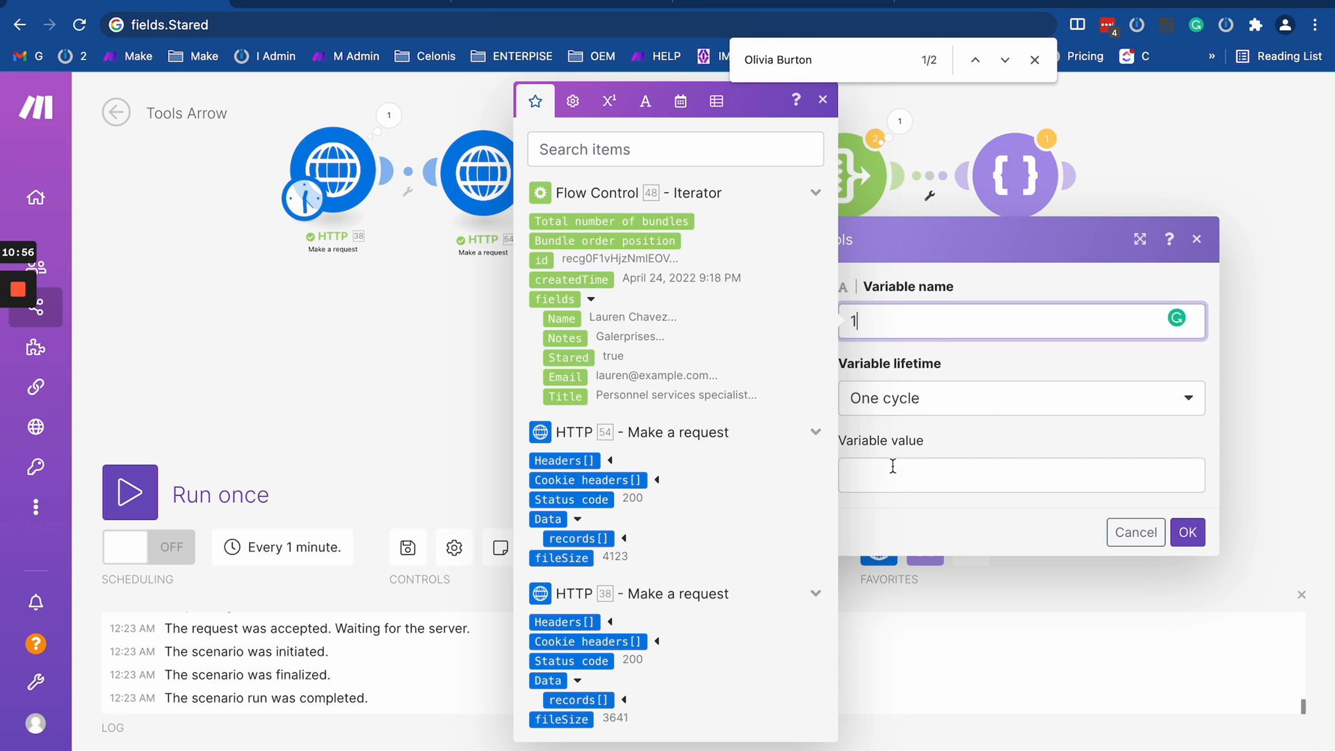
{"action": "left_click", "coordinate": [891, 468]}
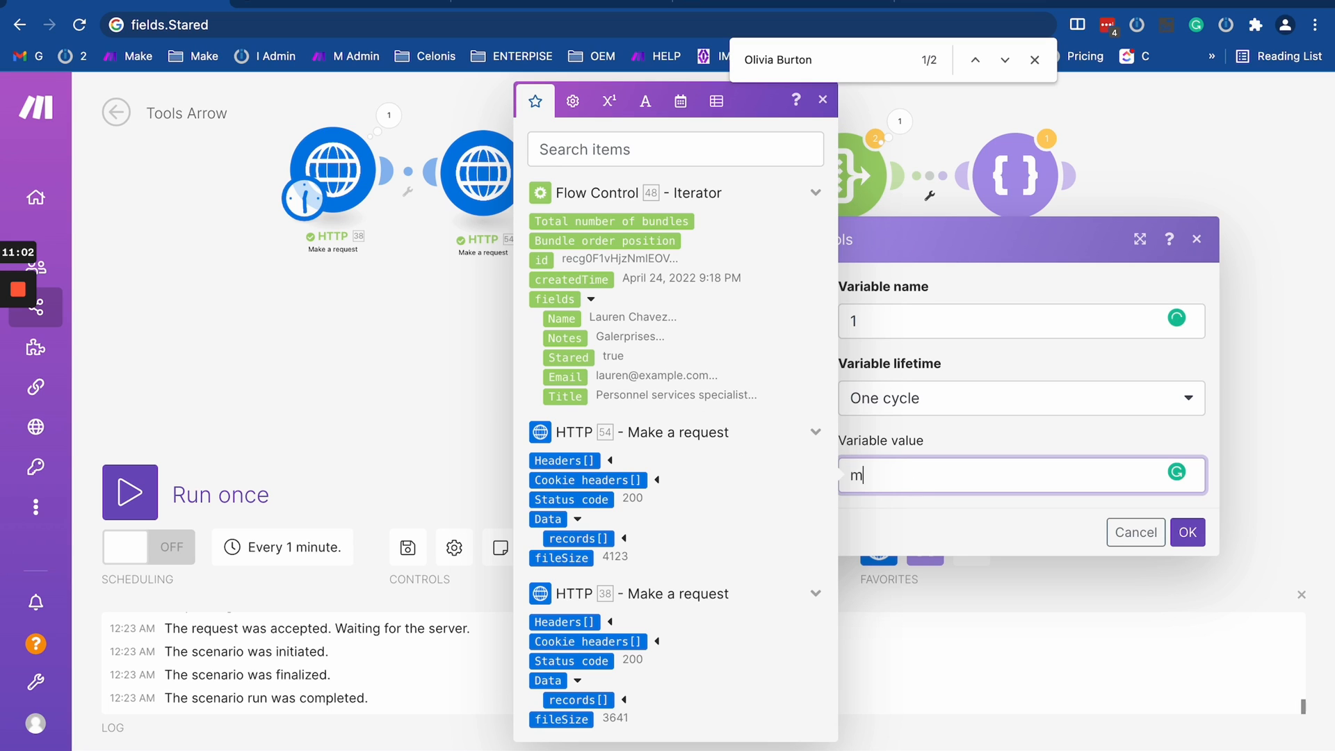
{"action": "type", "text": "ap("}
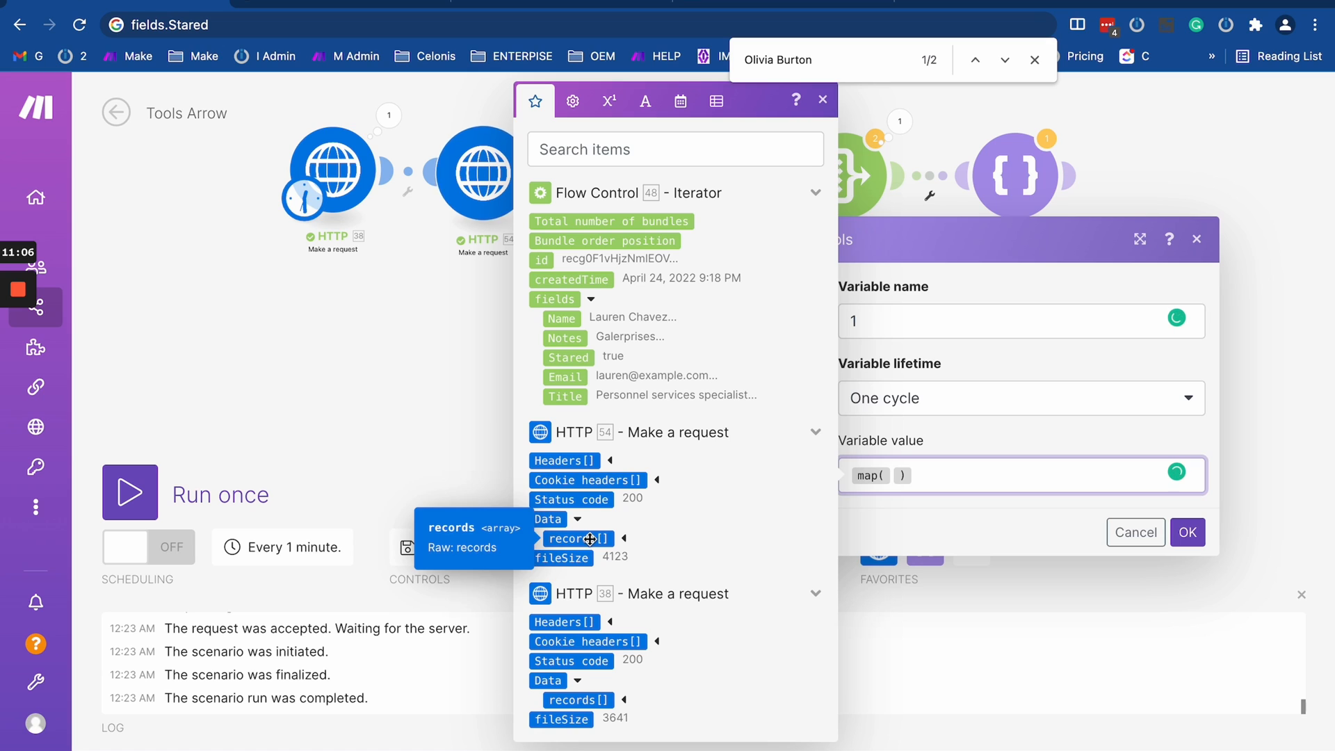
{"action": "left_click", "coordinate": [589, 539]}
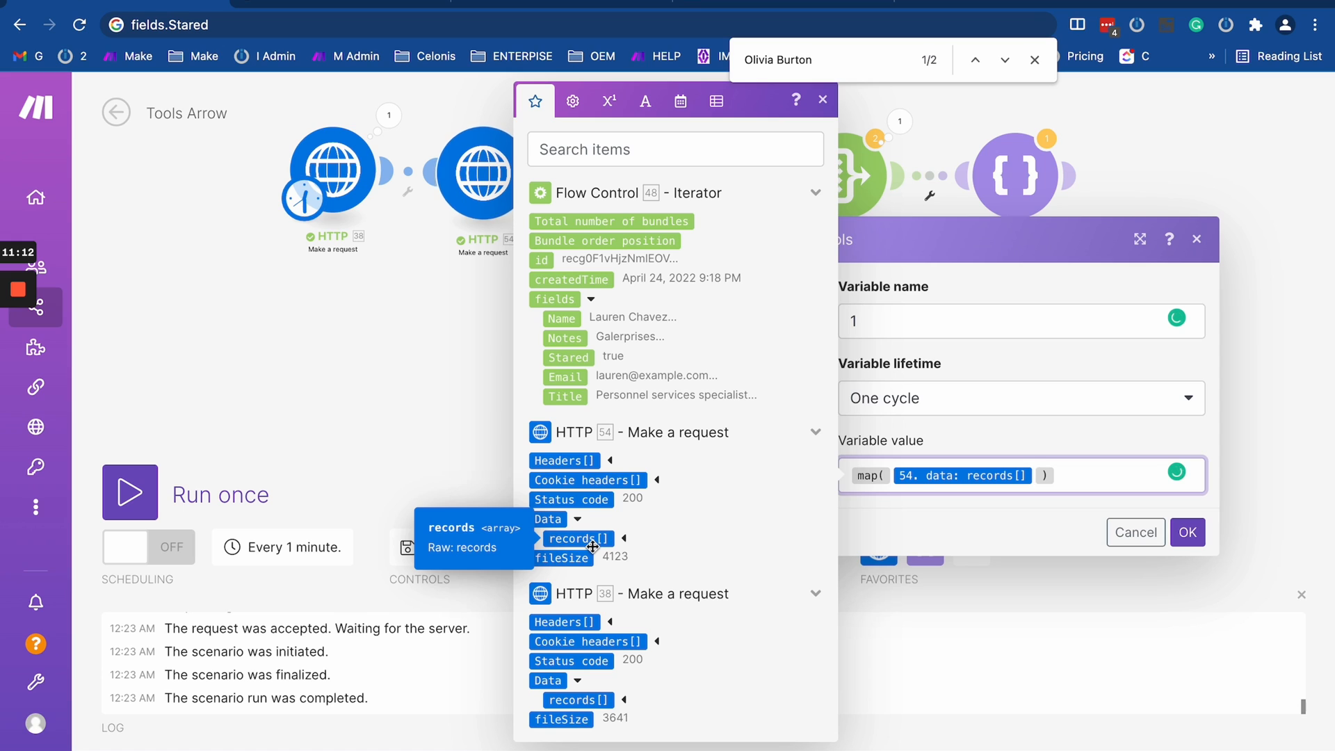
- Add filelds.Email as the second argument of the variable's map() function and save the Set variable module
{"action": "scroll", "coordinate": [588, 552], "scroll_direction": "down", "scroll_amount": 1}
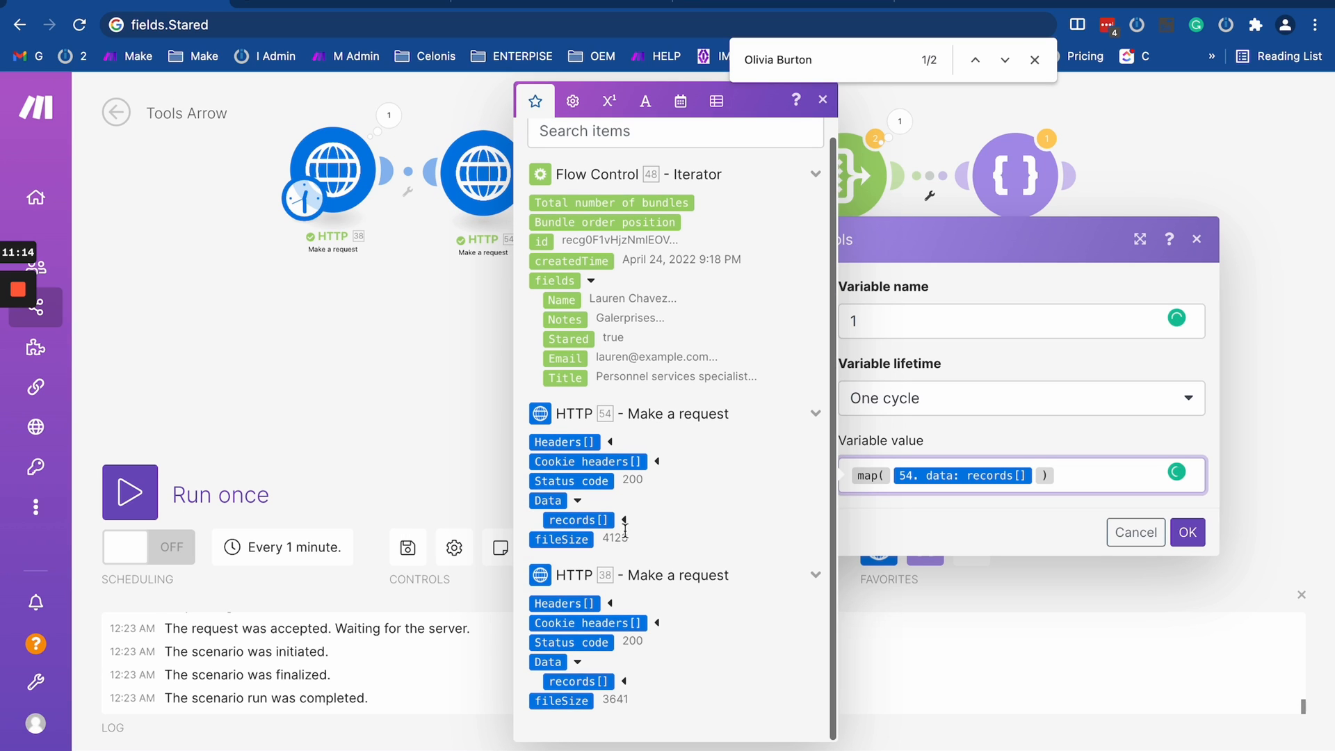
{"action": "left_click", "coordinate": [624, 519]}
{"action": "left_click", "coordinate": [618, 579]}
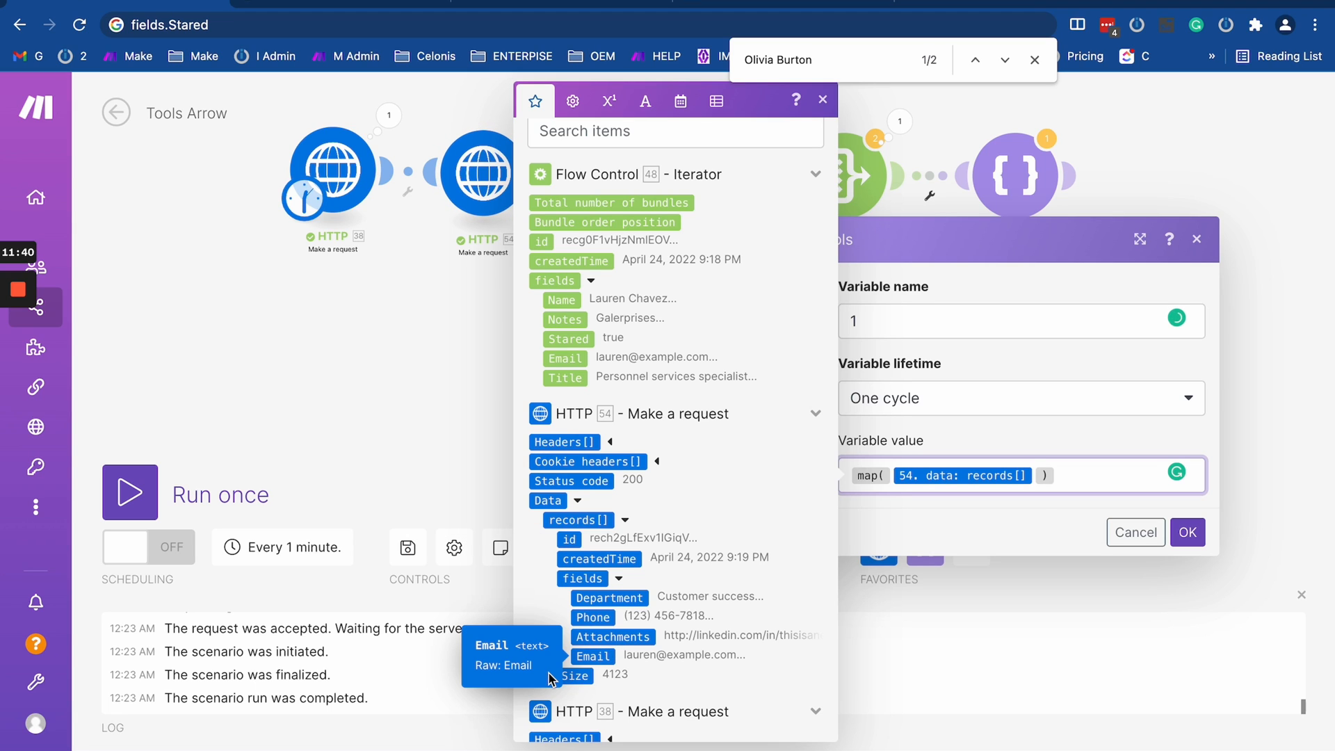
{"action": "type", "text": "; "}
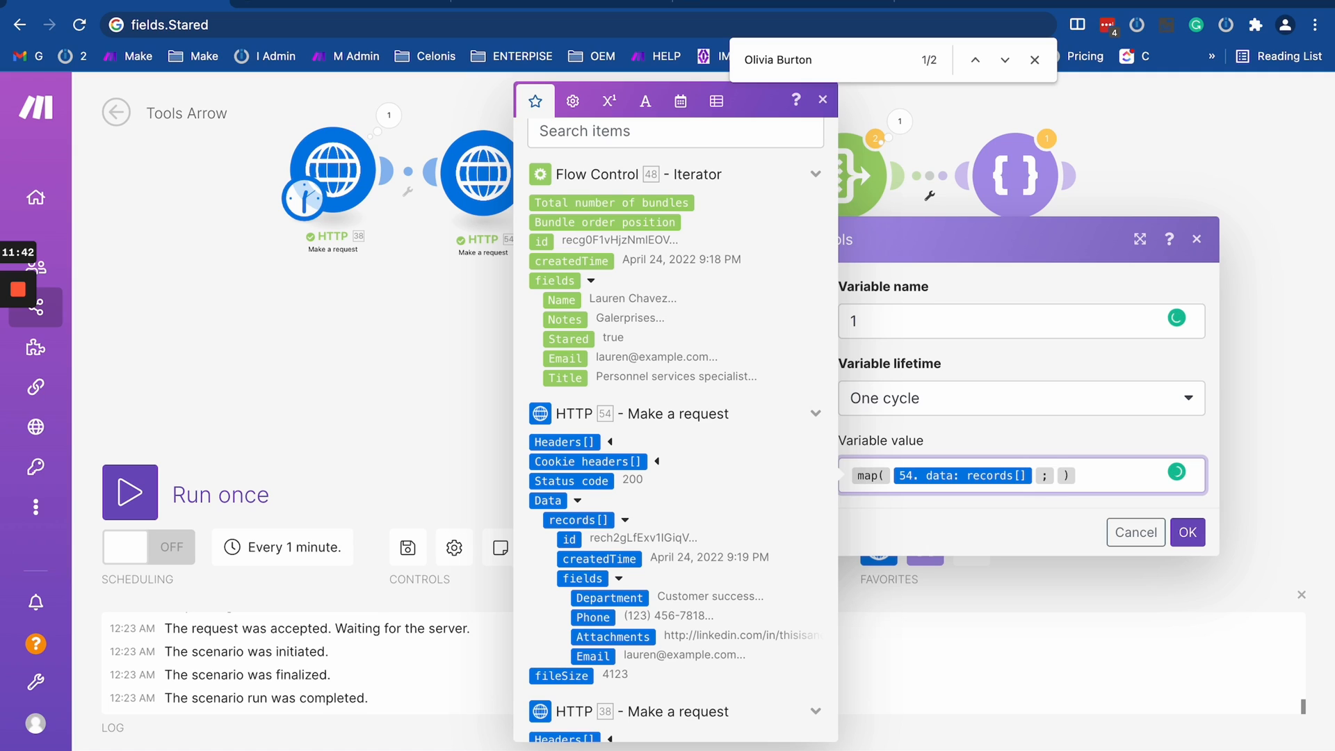
{"action": "type", "text": "filed"}
{"action": "key", "text": "BackSpace"}
{"action": "type", "text": "k"}
{"action": "key", "text": "BackSpace"}
{"action": "type", "text": "lds.Email"}
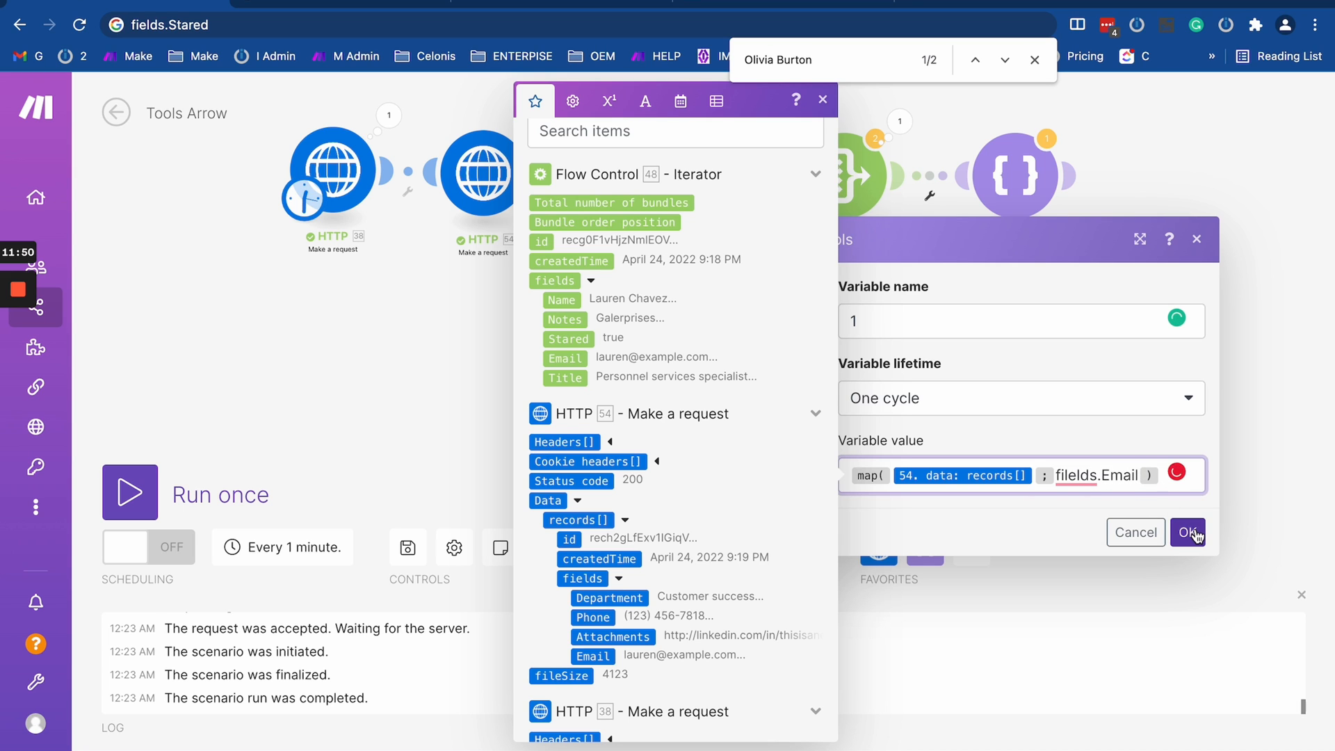
{"action": "left_click", "coordinate": [1189, 533]}
- Open the Iterator's output bundles from the last run and close them again
{"action": "left_click", "coordinate": [705, 123]}
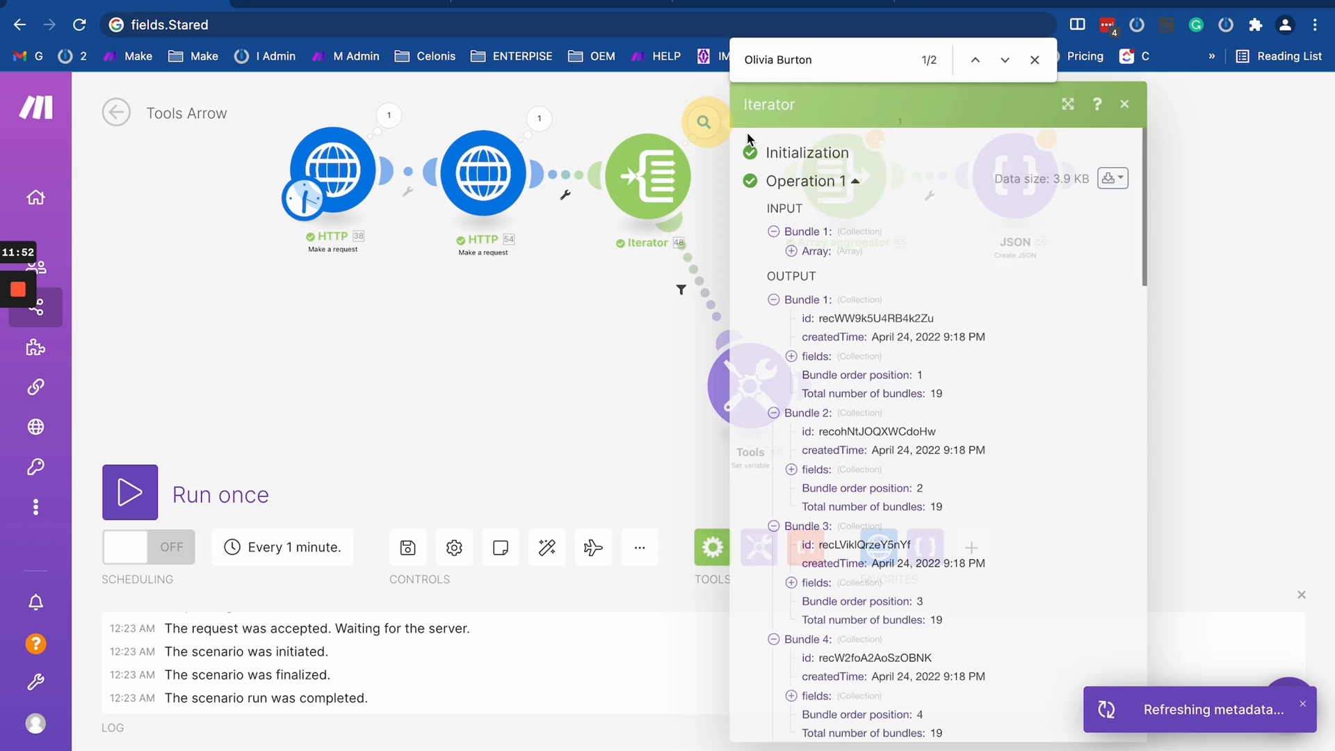
{"action": "left_click", "coordinate": [1112, 178]}
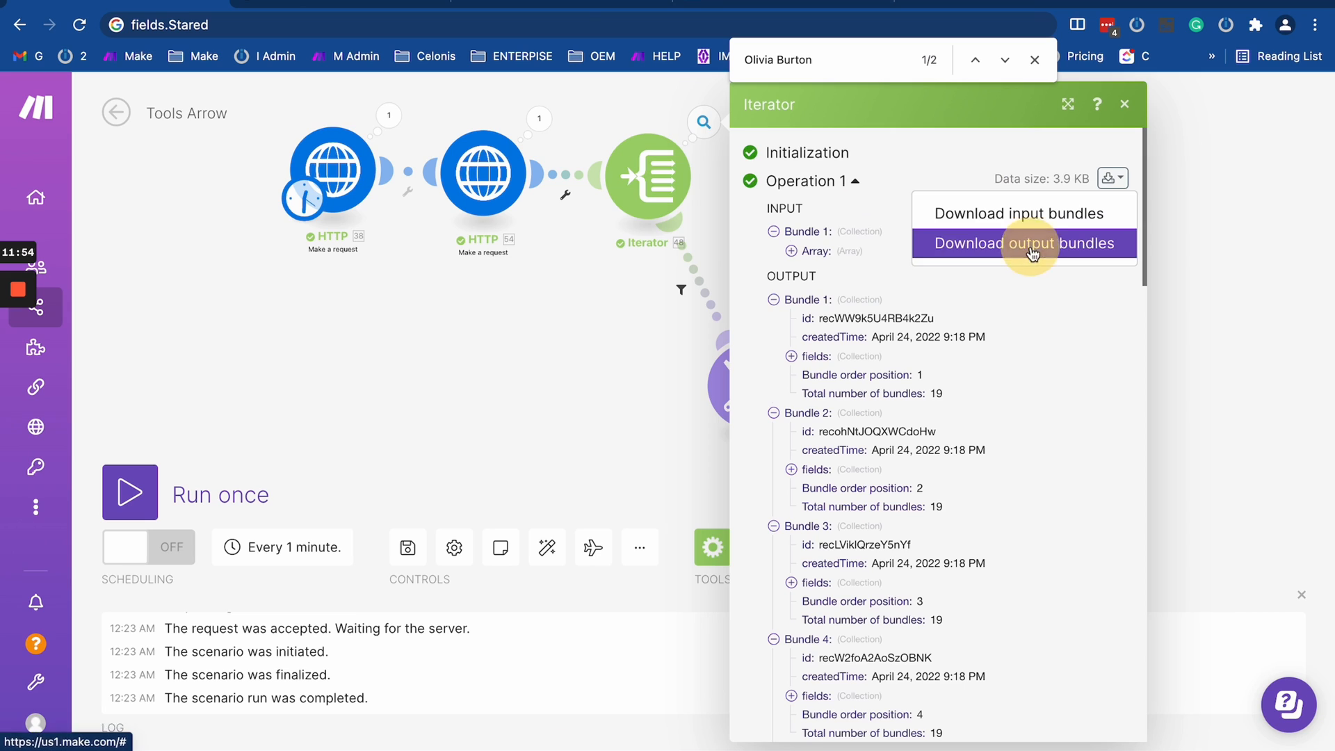
{"action": "left_click", "coordinate": [1032, 243]}
{"action": "left_click", "coordinate": [249, 374]}
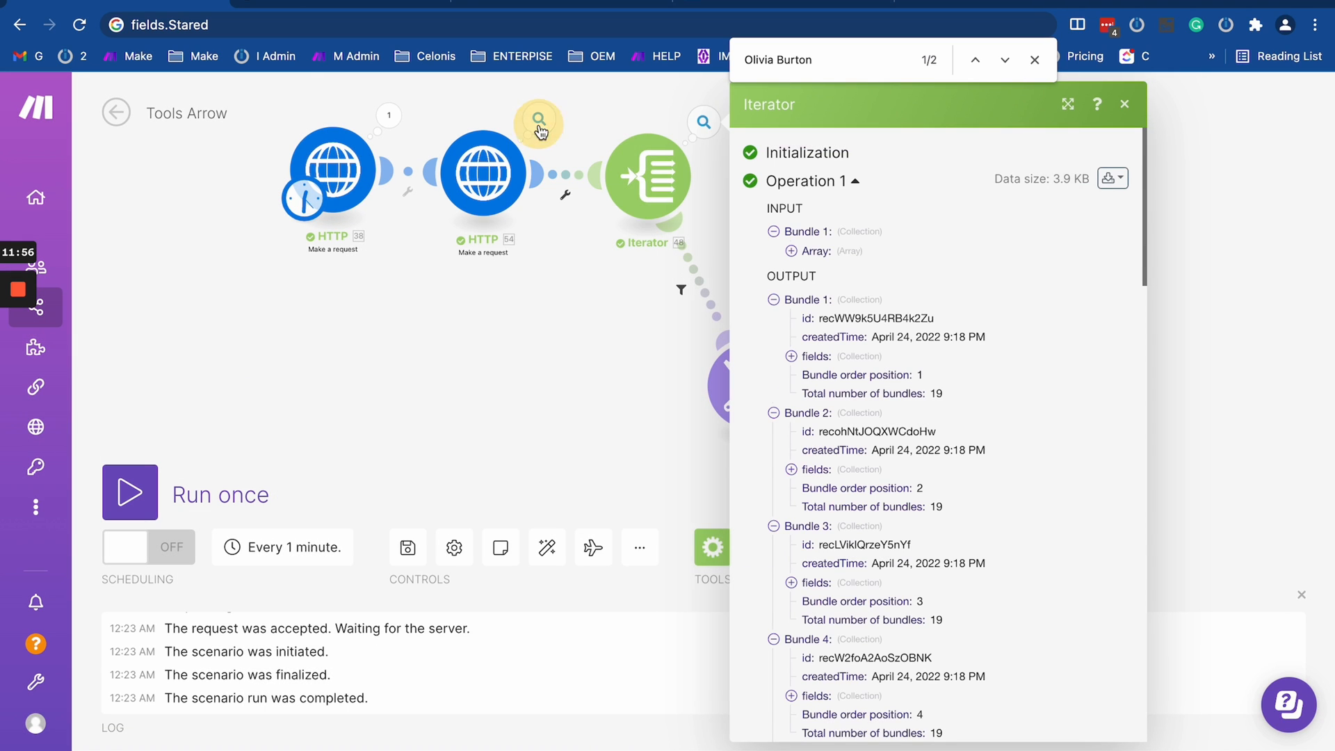
- Open the output bundles of the HTTP 54 module and examine how its data records are structured
{"action": "left_click", "coordinate": [540, 132]}
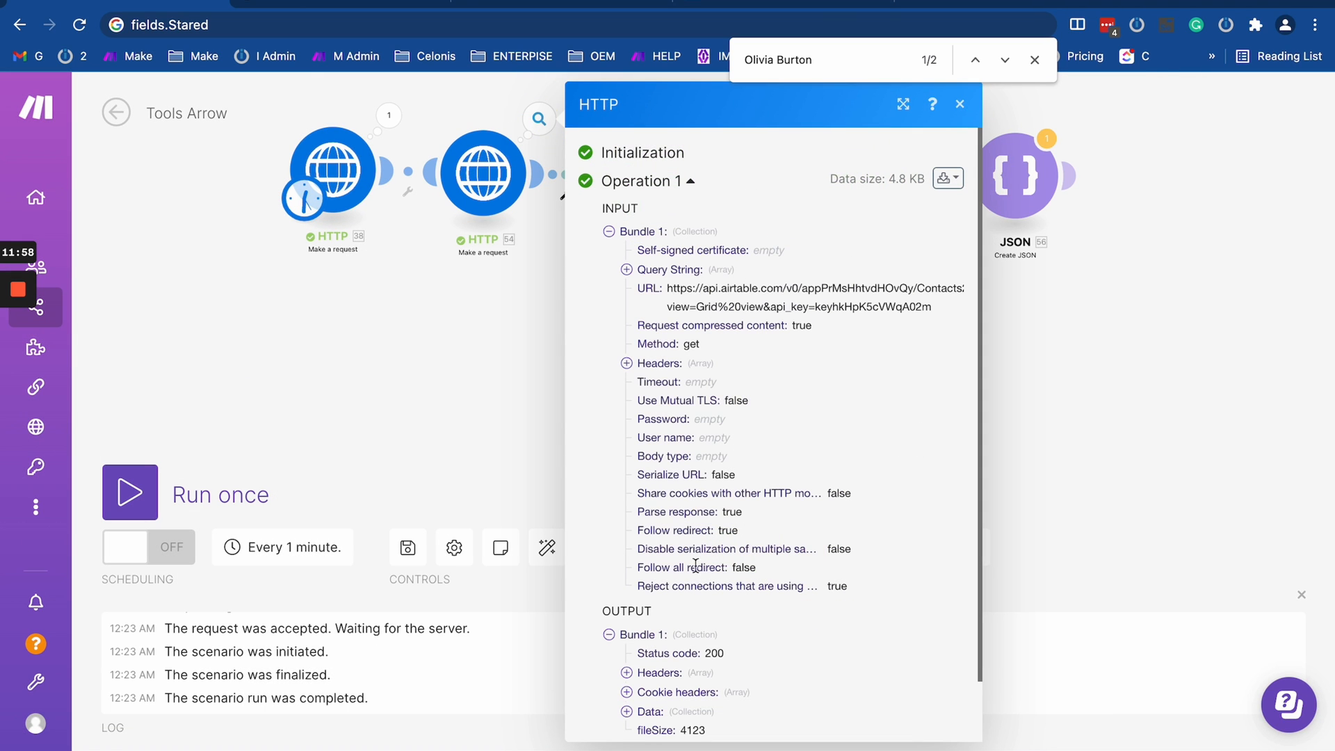
{"action": "scroll", "coordinate": [695, 567], "scroll_direction": "down", "scroll_amount": 2}
{"action": "scroll", "coordinate": [948, 268], "scroll_direction": "up", "scroll_amount": 2}
{"action": "left_click", "coordinate": [947, 178]}
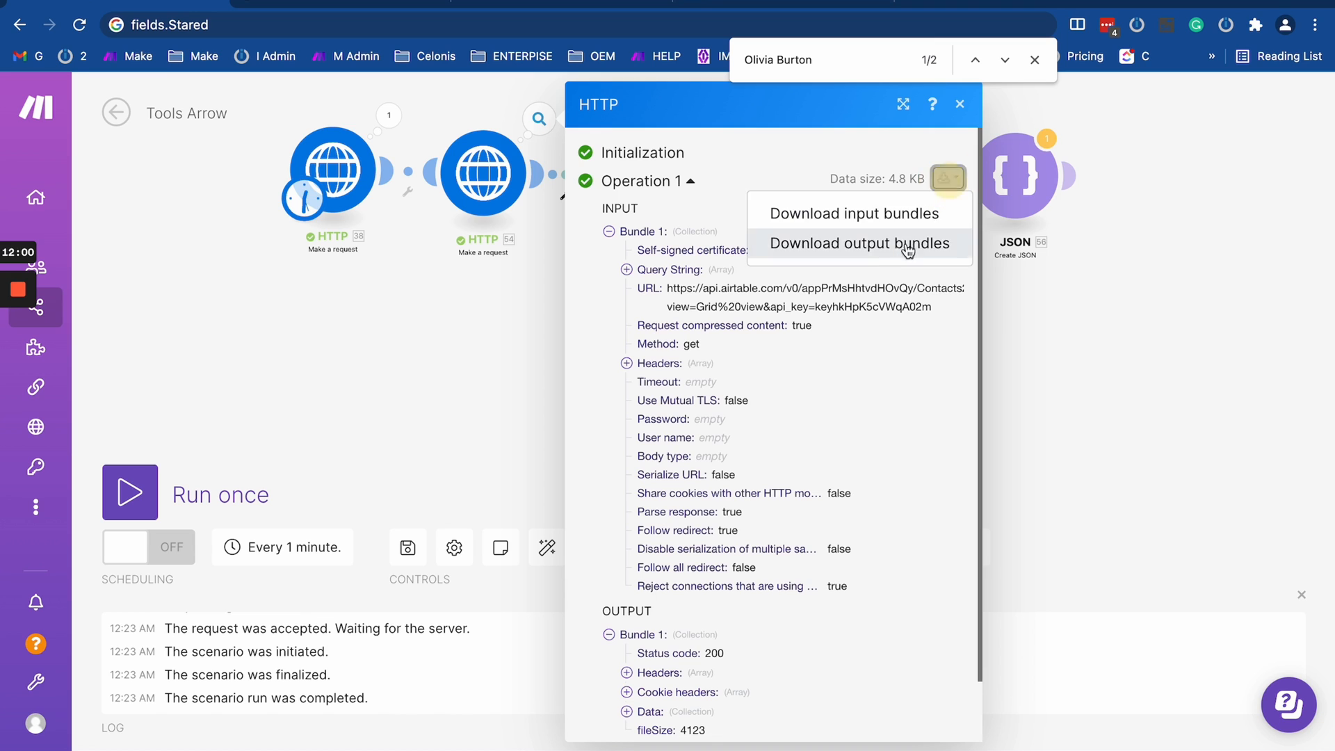
{"action": "left_click", "coordinate": [908, 244]}
{"action": "scroll", "coordinate": [377, 367], "scroll_direction": "down", "scroll_amount": 10}
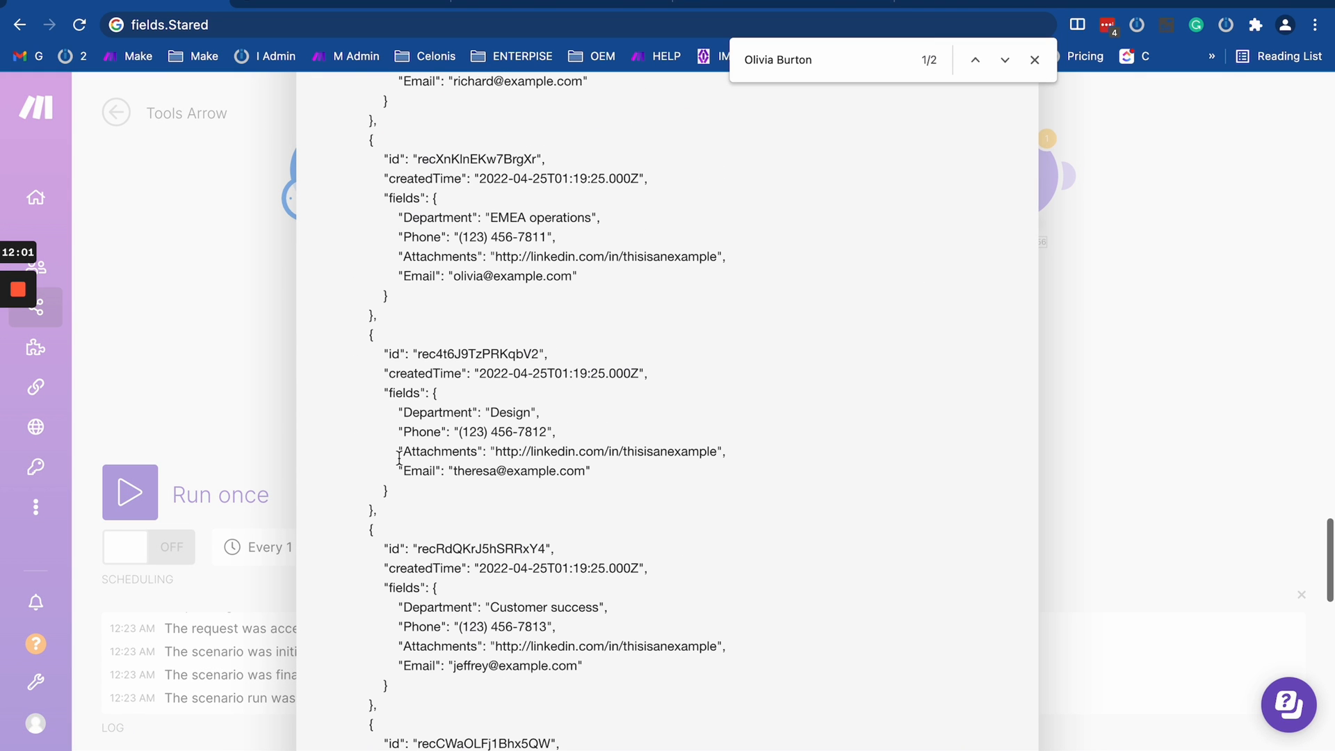
{"action": "double_click", "coordinate": [399, 388]}
{"action": "left_click_drag", "start_coordinate": [369, 335], "coordinate": [390, 532]}
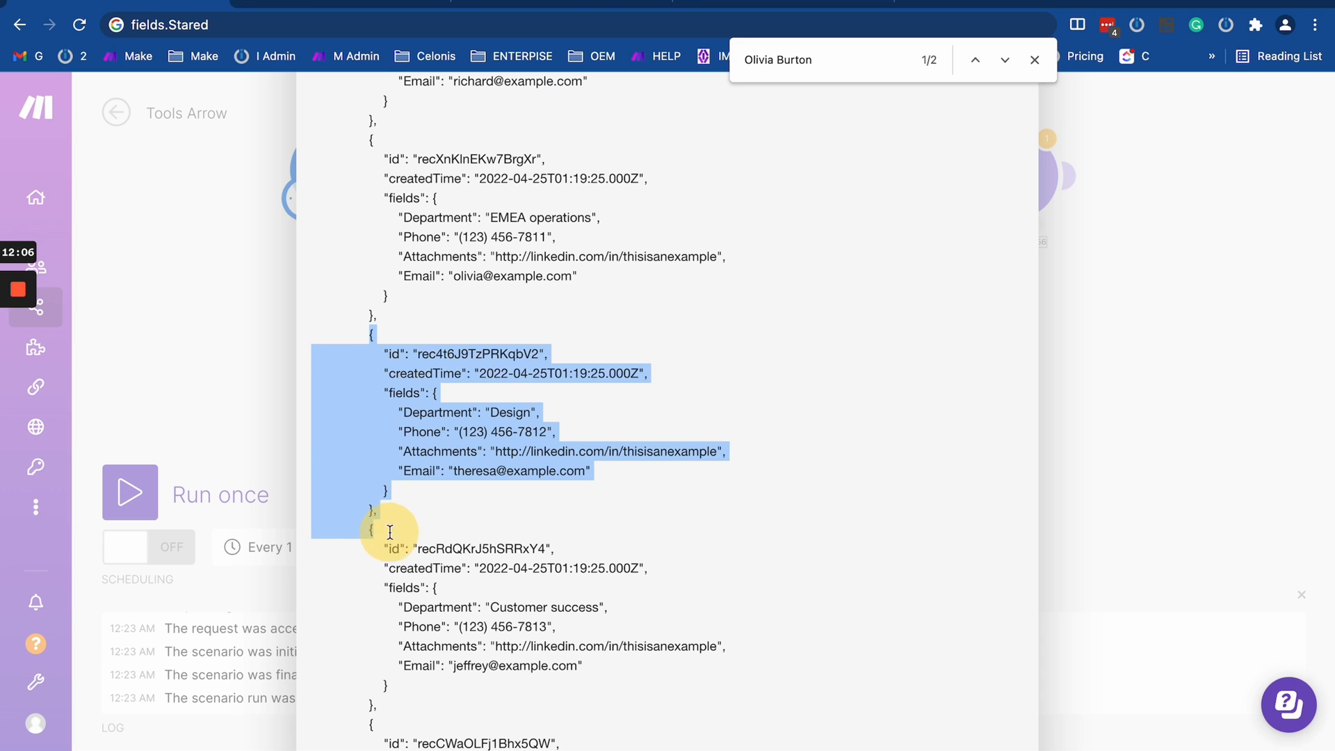
{"action": "left_click", "coordinate": [414, 393]}
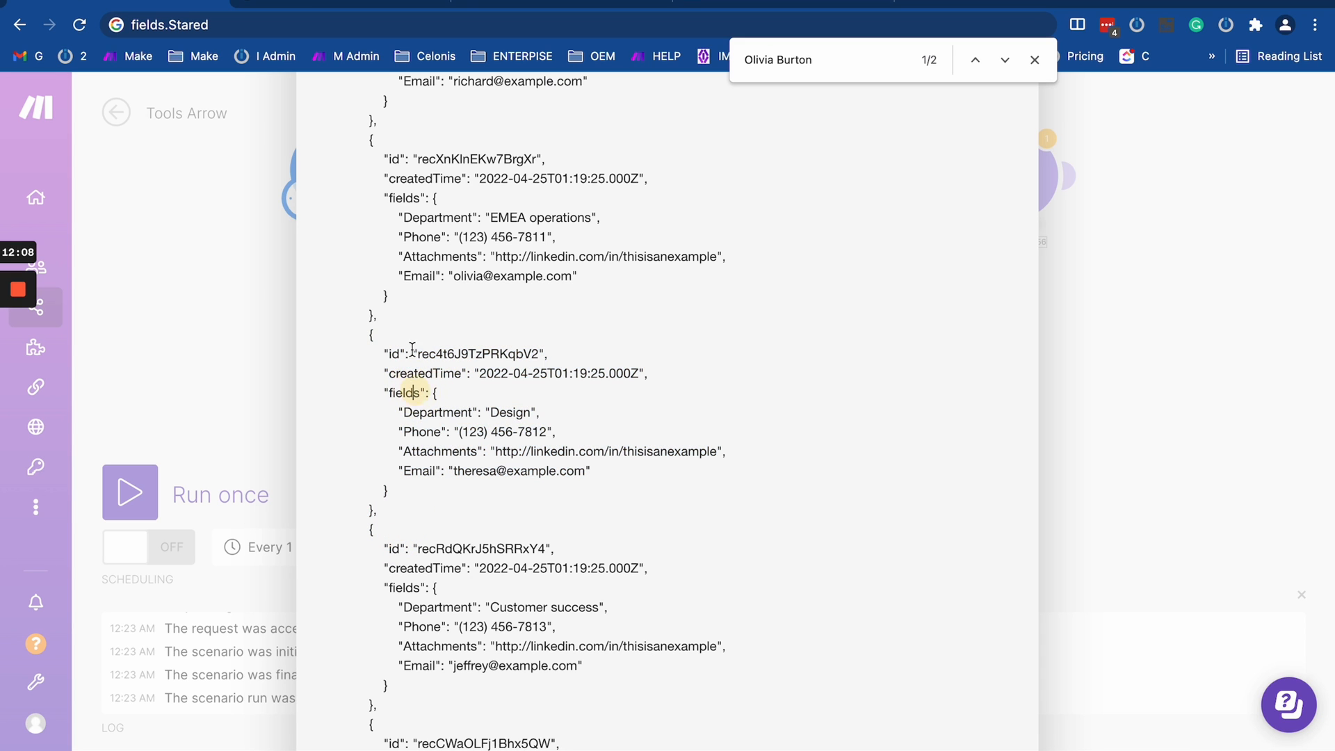
{"action": "scroll", "coordinate": [413, 348], "scroll_direction": "up", "scroll_amount": 20}
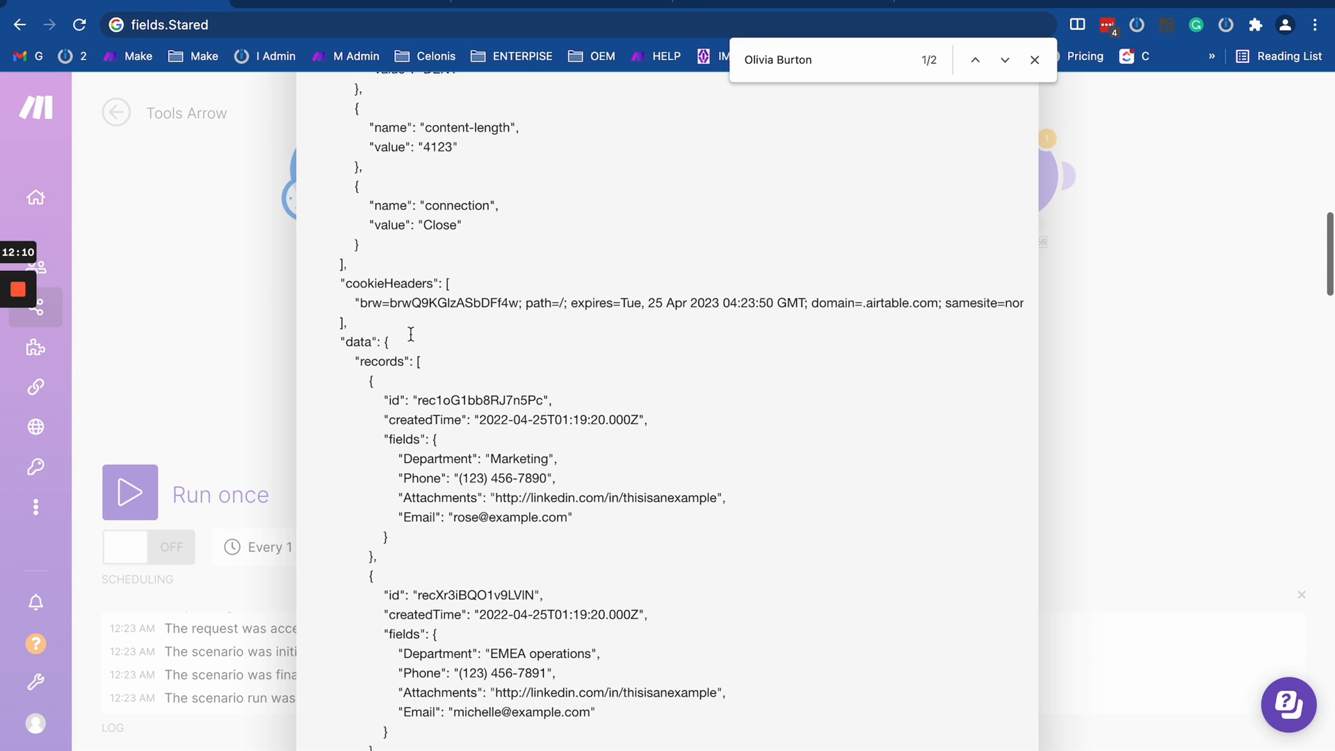
{"action": "scroll", "coordinate": [389, 361], "scroll_direction": "down", "scroll_amount": 1}
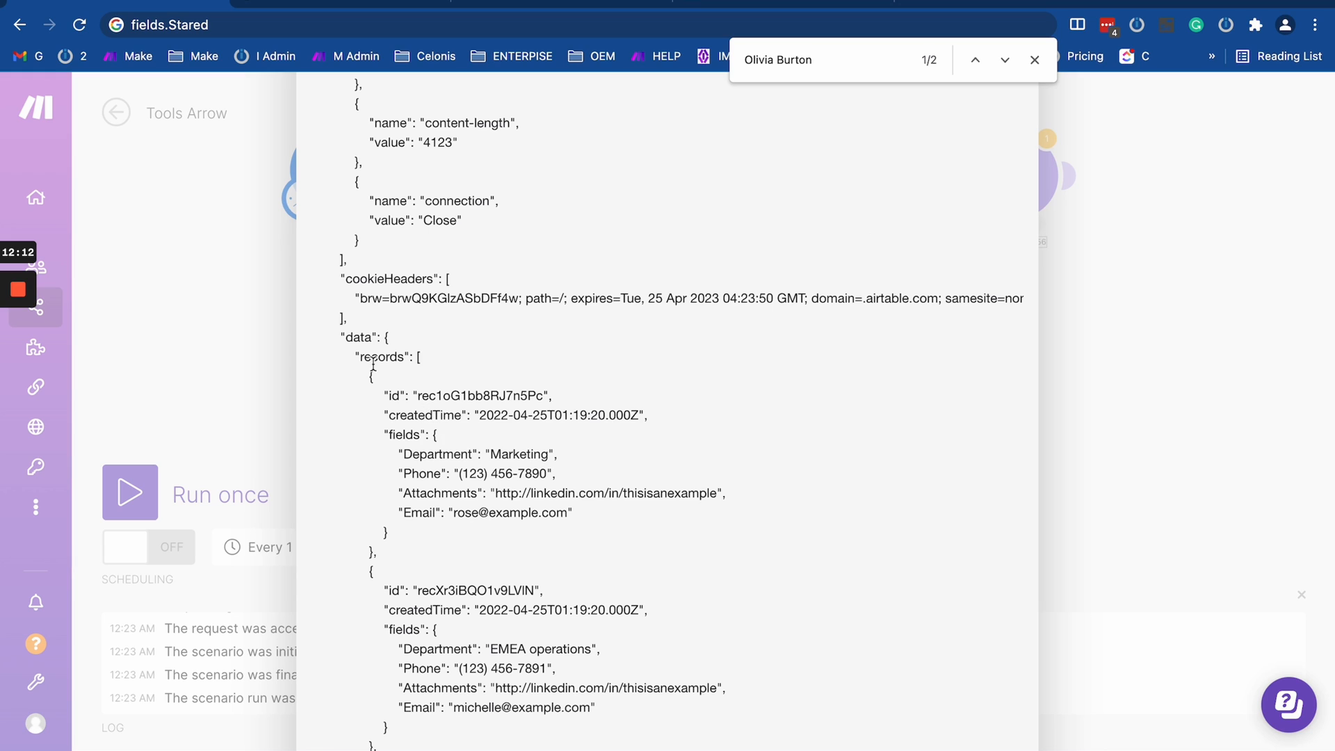
- Examine how the Email and Phone keys are nested under fields in the first record of the output
{"action": "double_click", "coordinate": [404, 435]}
{"action": "double_click", "coordinate": [427, 513]}
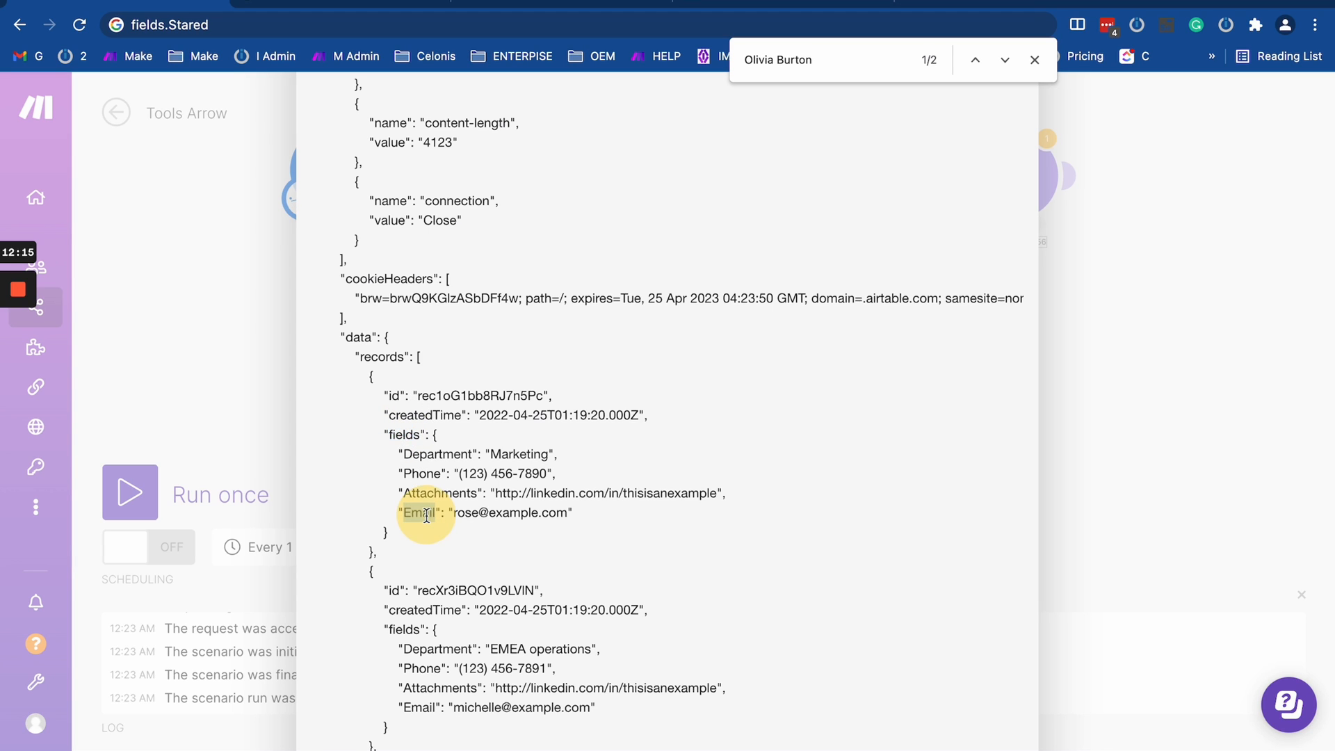
{"action": "double_click", "coordinate": [402, 434]}
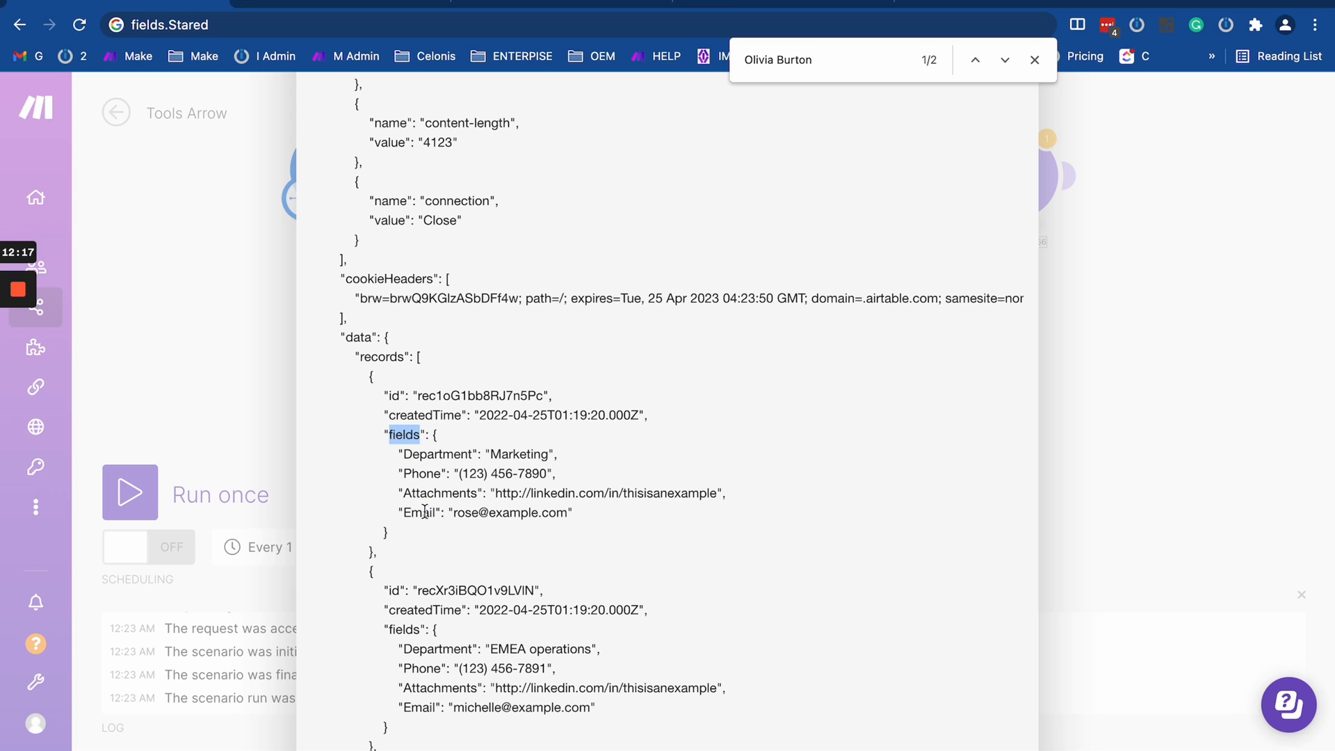
{"action": "left_click", "coordinate": [406, 430]}
{"action": "double_click", "coordinate": [405, 434]}
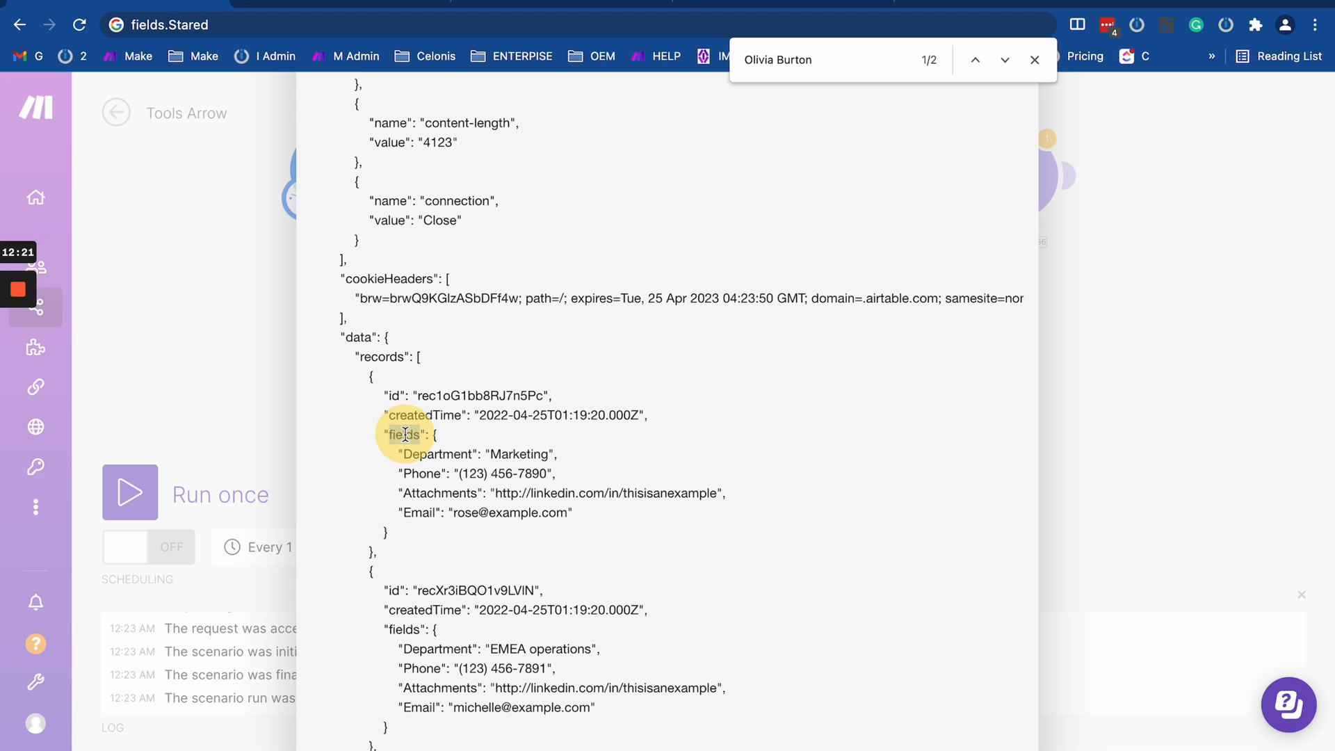
{"action": "double_click", "coordinate": [415, 515]}
{"action": "double_click", "coordinate": [414, 468]}
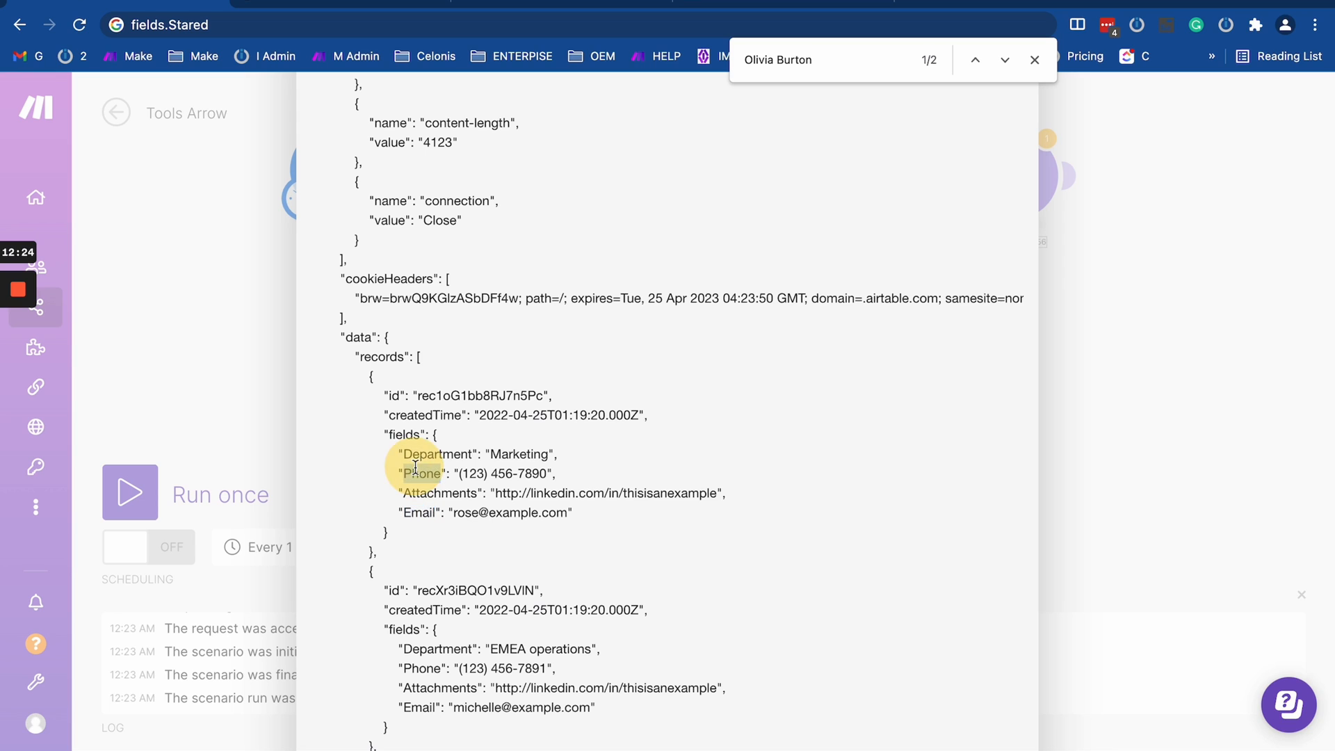
{"action": "left_click", "coordinate": [398, 437]}
{"action": "double_click", "coordinate": [421, 469]}
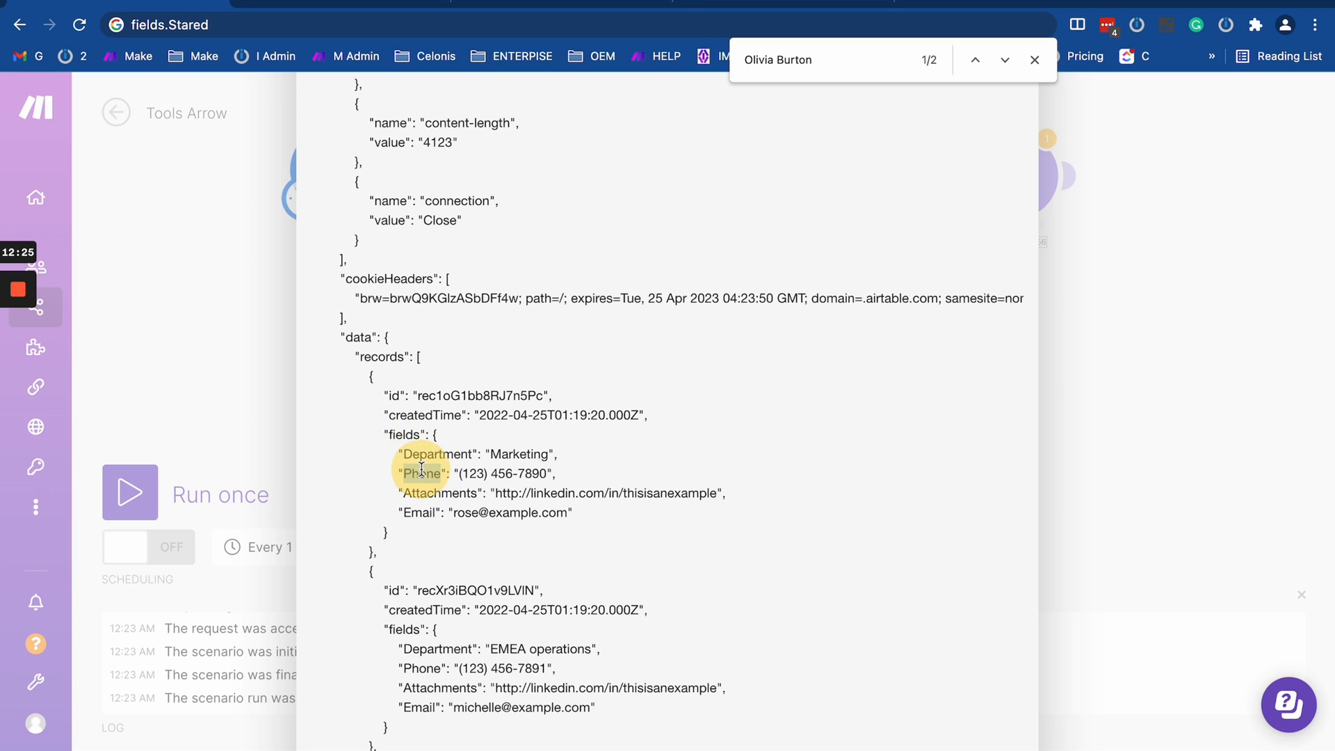
- Draft the path fields.Phone followed by a dot in the browser's address bar, using the first record's key names
{"action": "double_click", "coordinate": [401, 436]}
{"action": "key", "text": "super+c"}
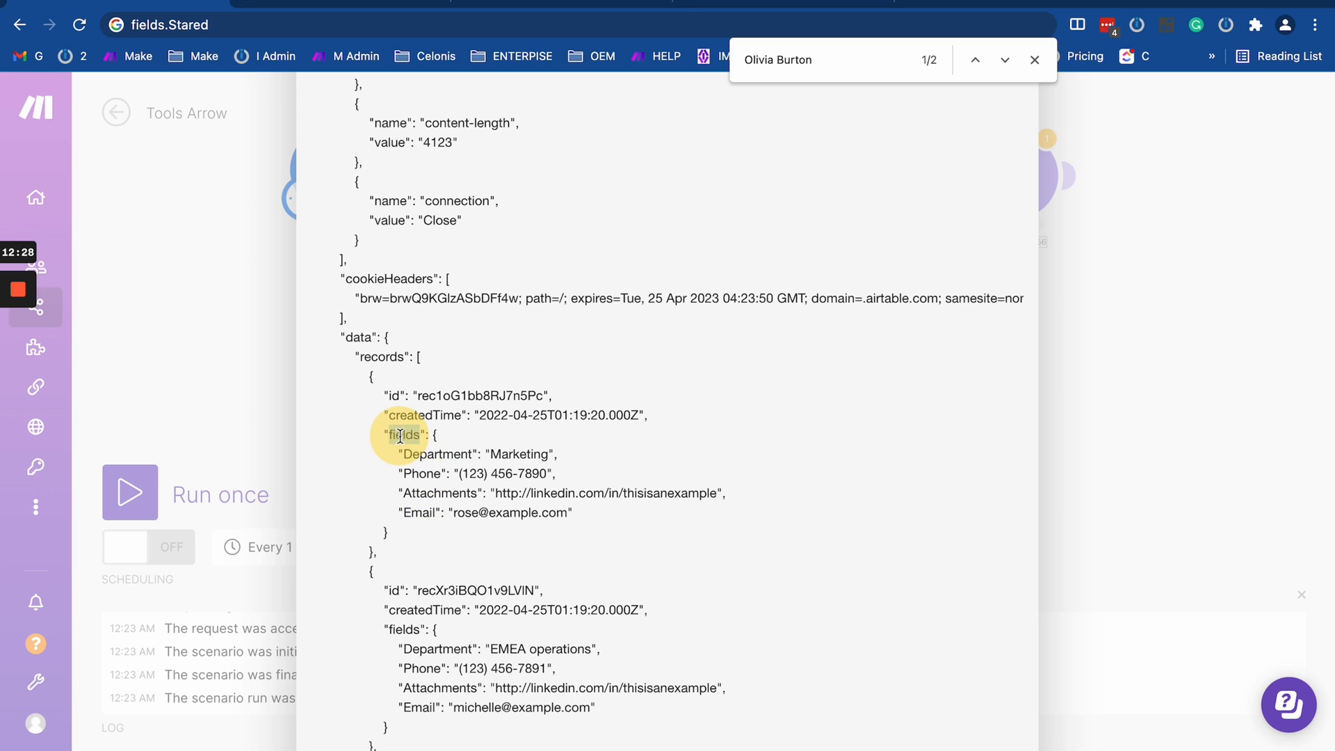
{"action": "left_click", "coordinate": [221, 25]}
{"action": "key", "text": "super+v"}
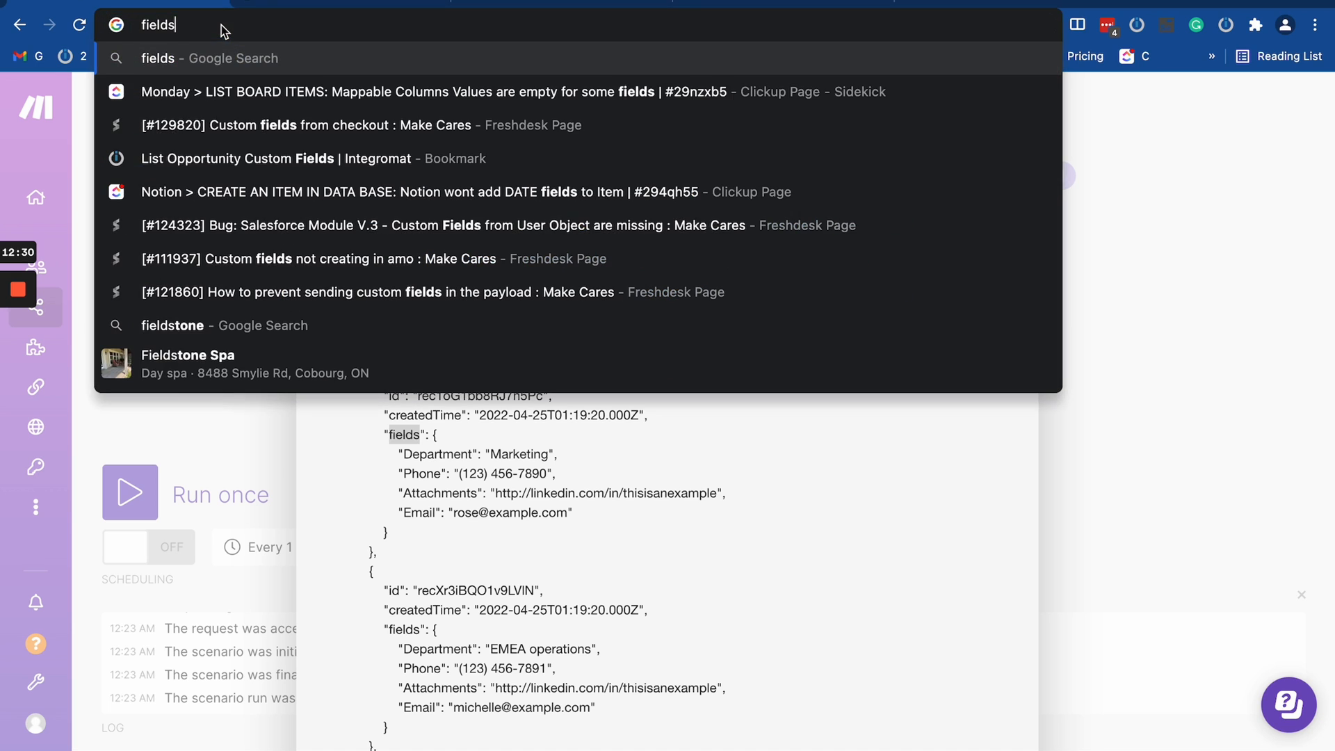
{"action": "type", "text": "."}
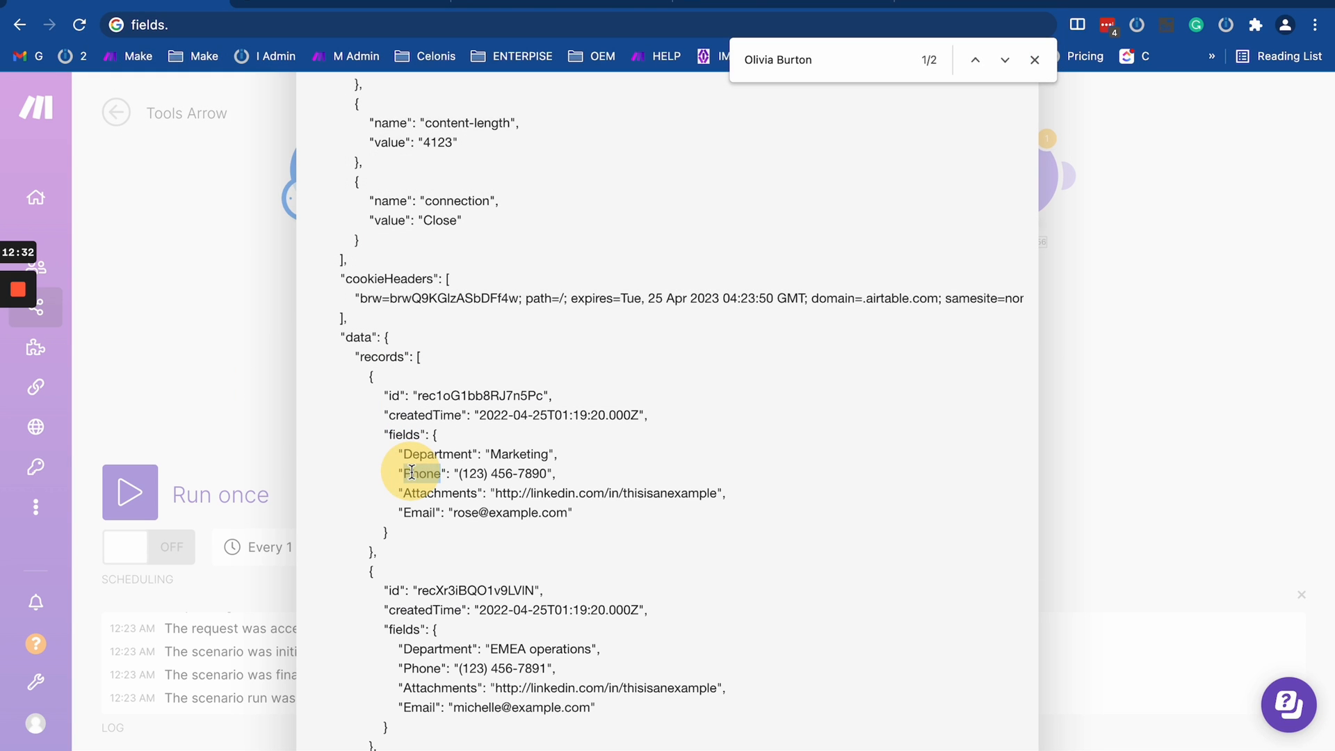
{"action": "left_click", "coordinate": [223, 25]}
{"action": "left_click", "coordinate": [223, 25]}
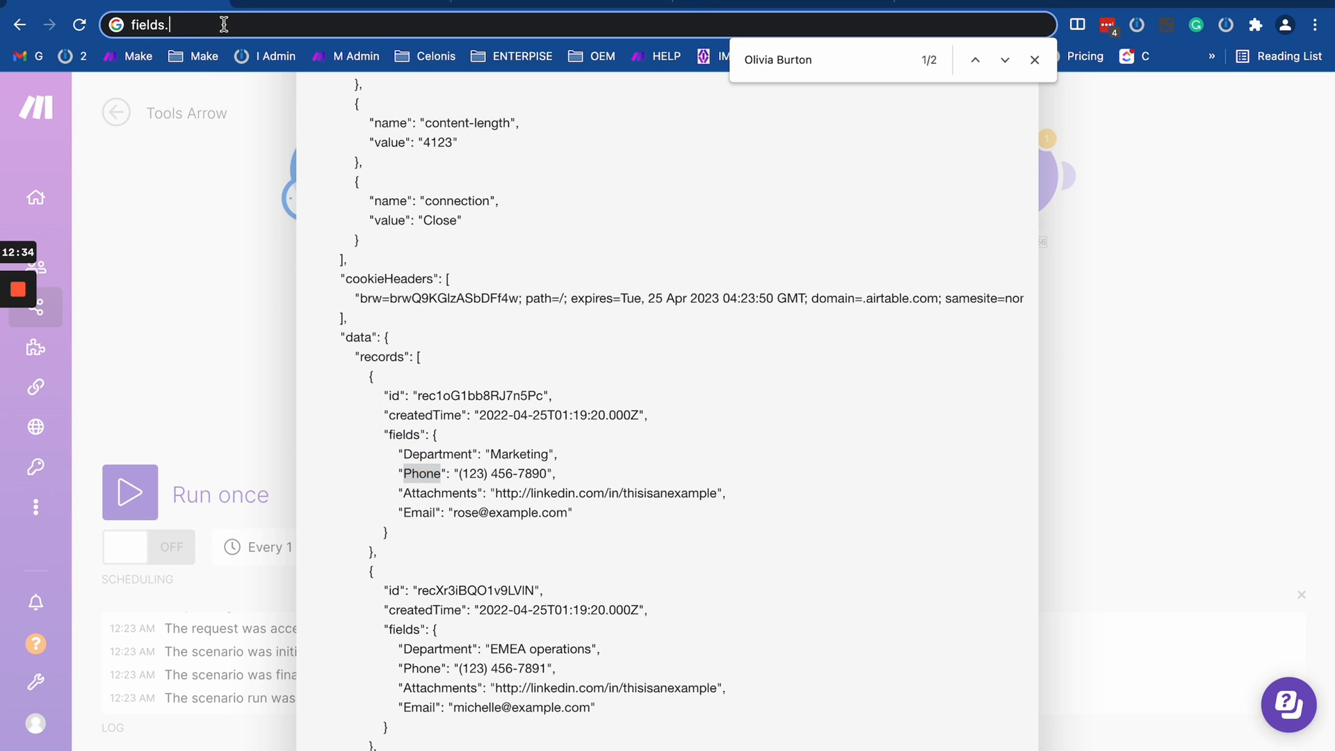
{"action": "type", "text": "Phone"}
{"action": "type", "text": ";"}
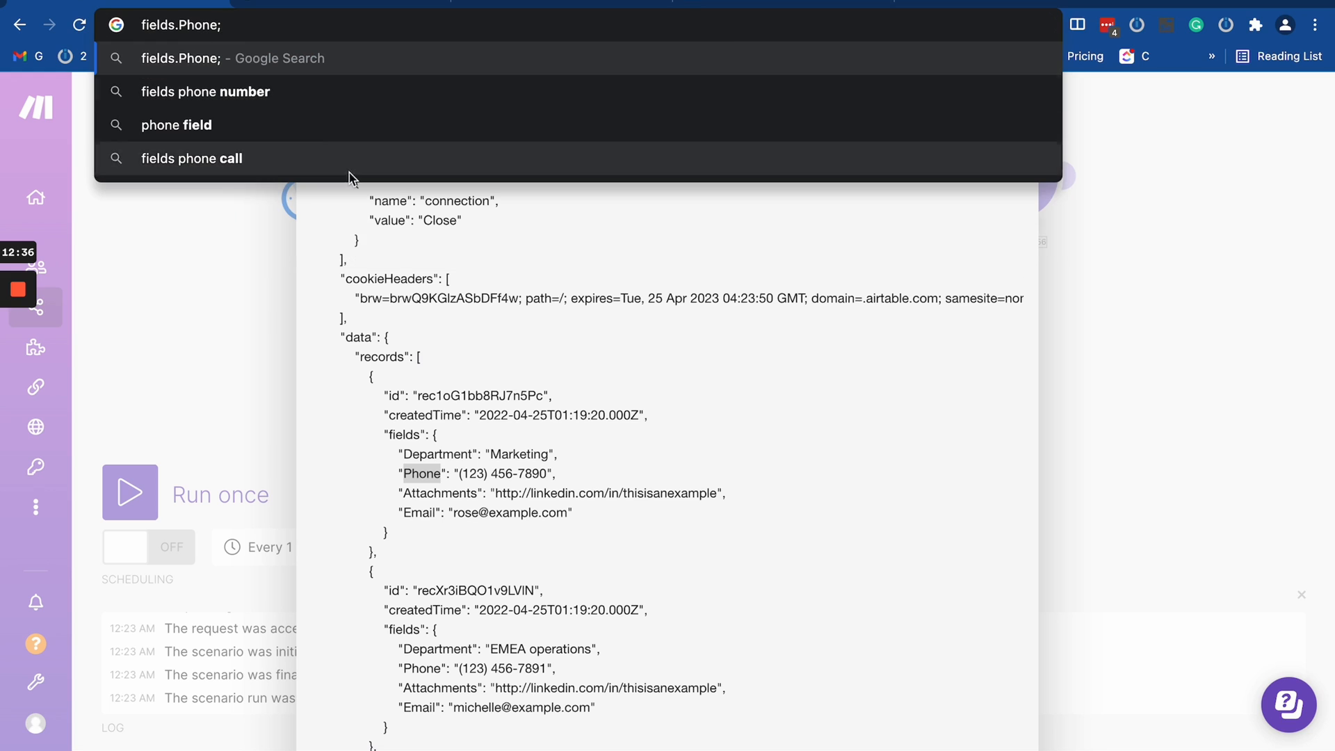
{"action": "key", "text": "BackSpace"}
{"action": "type", "text": "."}
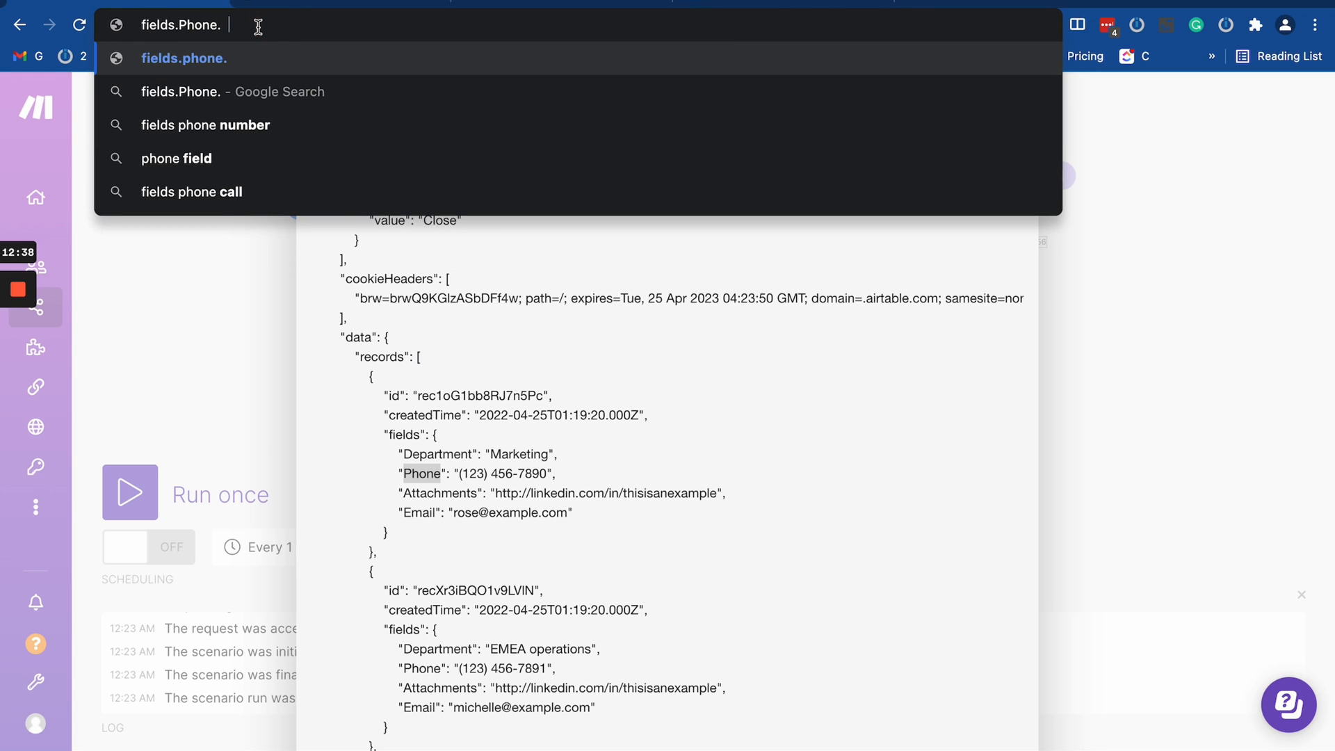
- Append fields.Email to the draft text in the address bar and copy the whole text
{"action": "left_click", "coordinate": [457, 335]}
{"action": "left_click", "coordinate": [430, 398]}
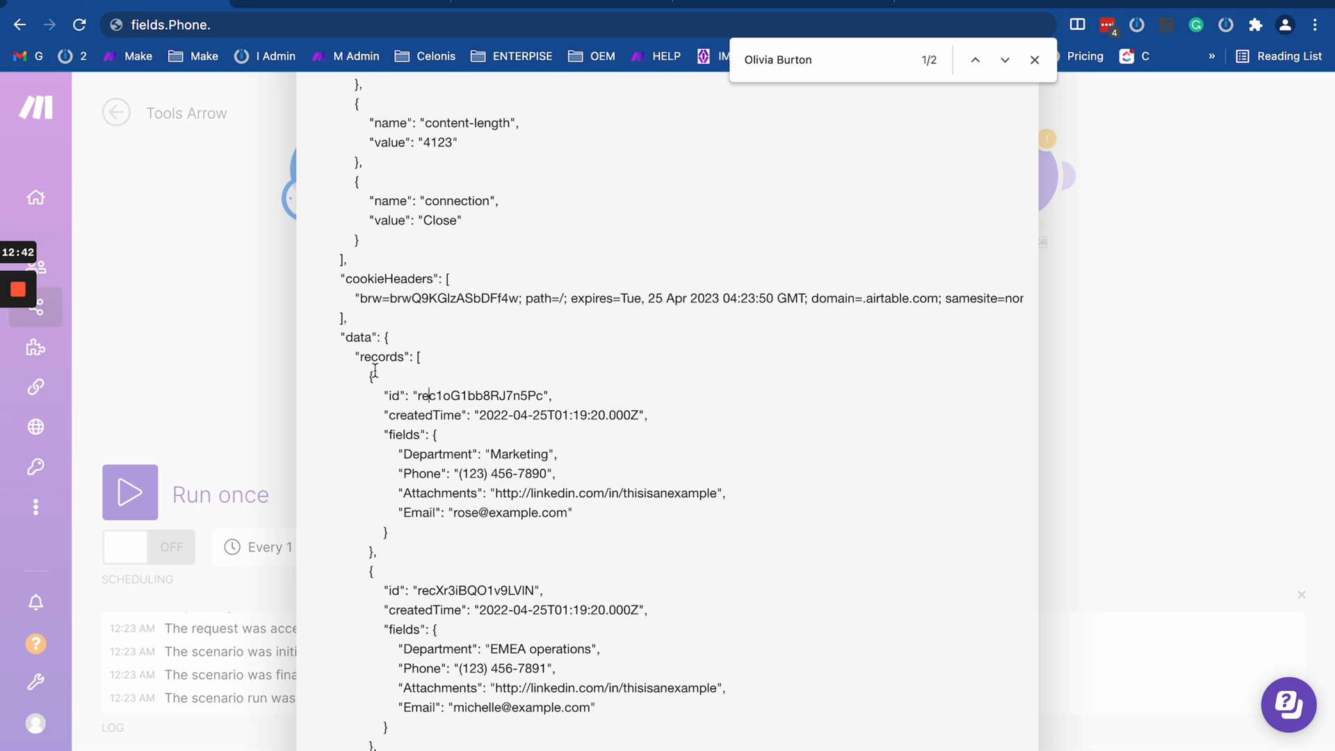
{"action": "left_click", "coordinate": [401, 438]}
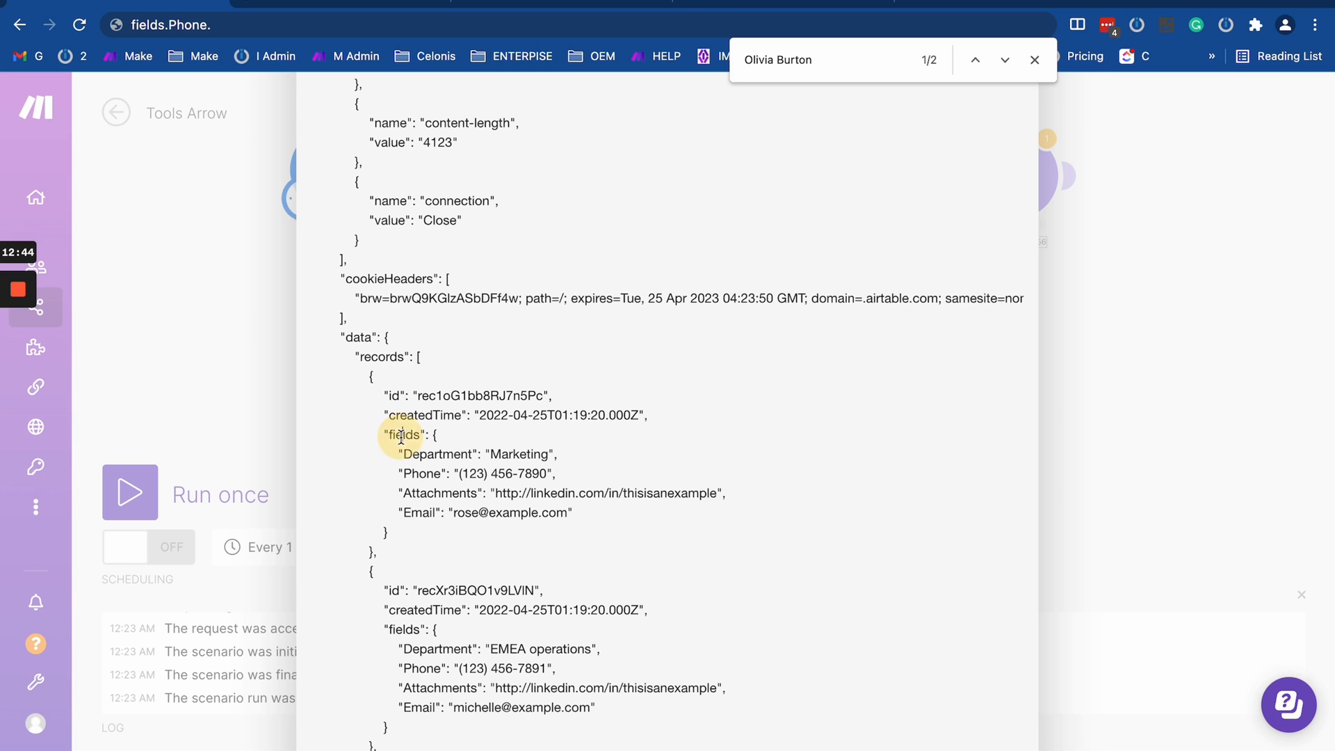
{"action": "double_click", "coordinate": [413, 435]}
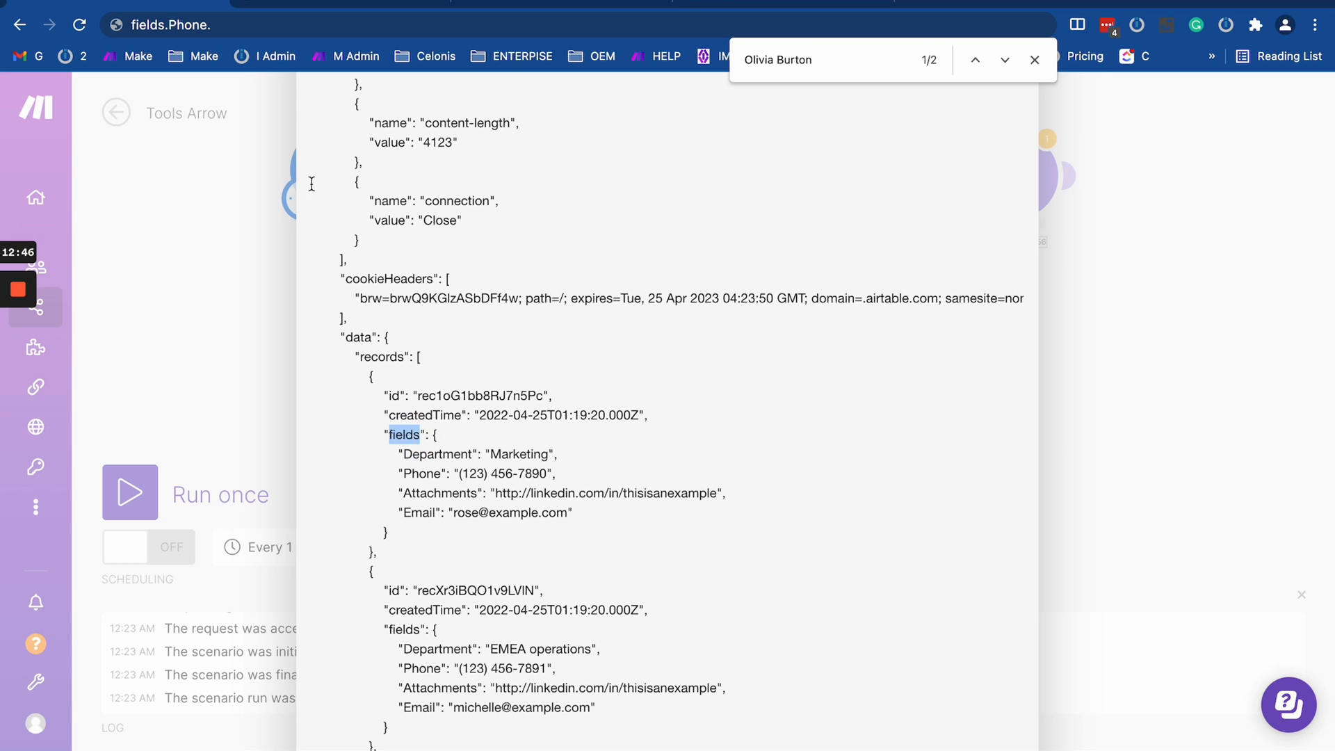
{"action": "left_click", "coordinate": [240, 25]}
{"action": "left_click", "coordinate": [275, 25]}
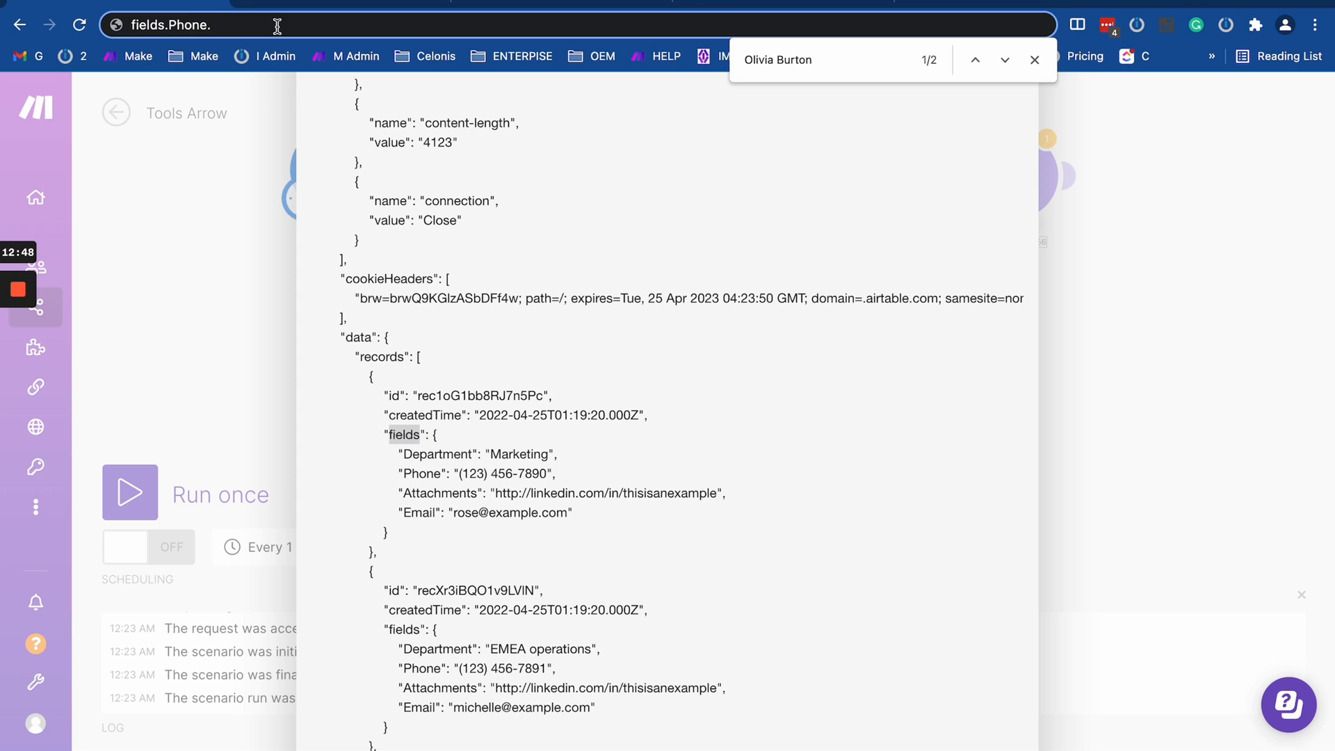
{"action": "type", "text": "fields."}
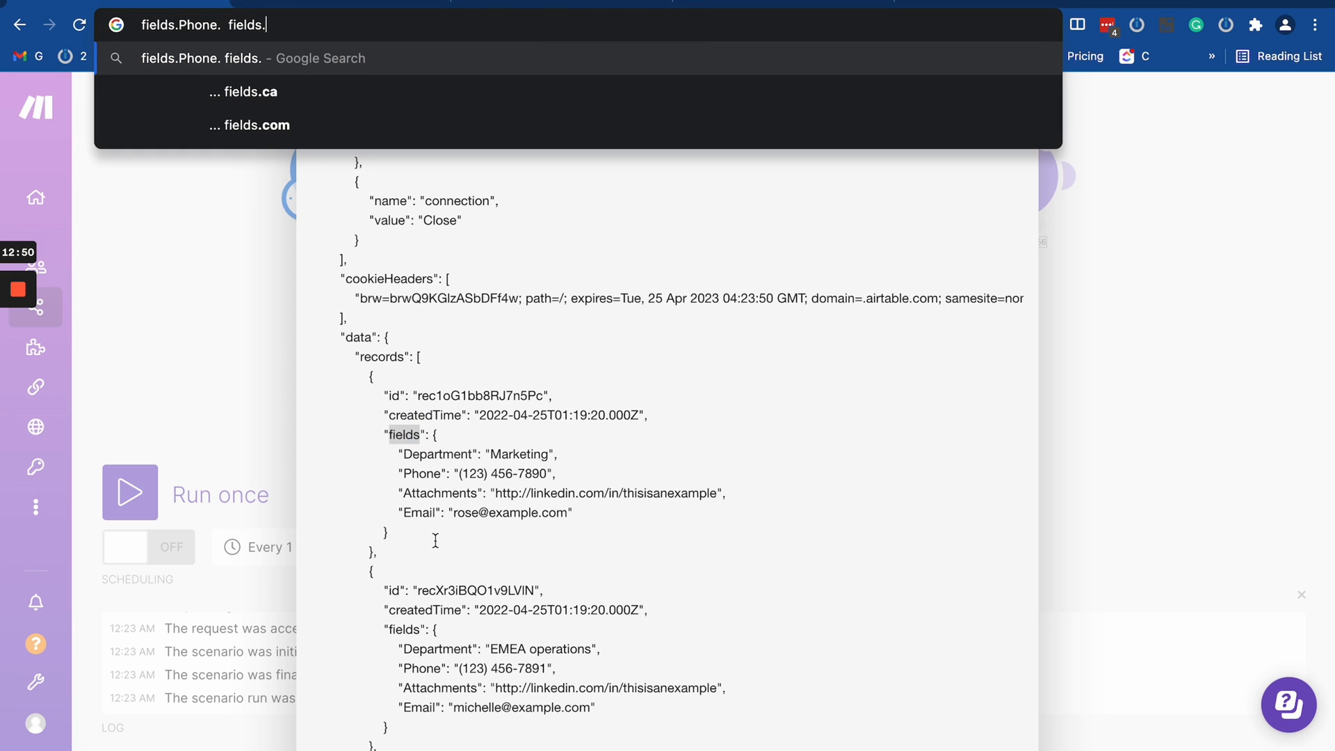
{"action": "double_click", "coordinate": [419, 511]}
{"action": "key", "text": "super+c"}
{"action": "left_click", "coordinate": [274, 22]}
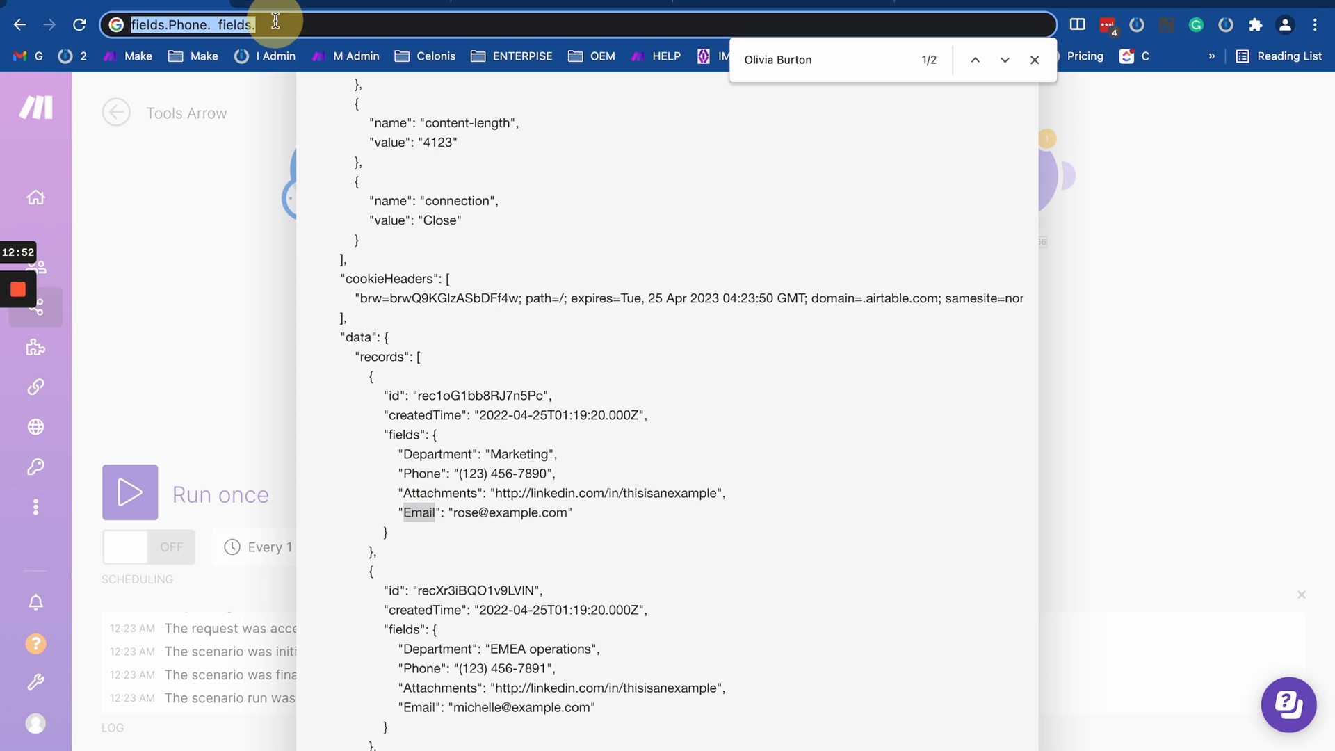
{"action": "left_click", "coordinate": [276, 24]}
{"action": "key", "text": "super+v"}
{"action": "key", "text": "super+a"}
{"action": "key", "text": "ctrl+c"}
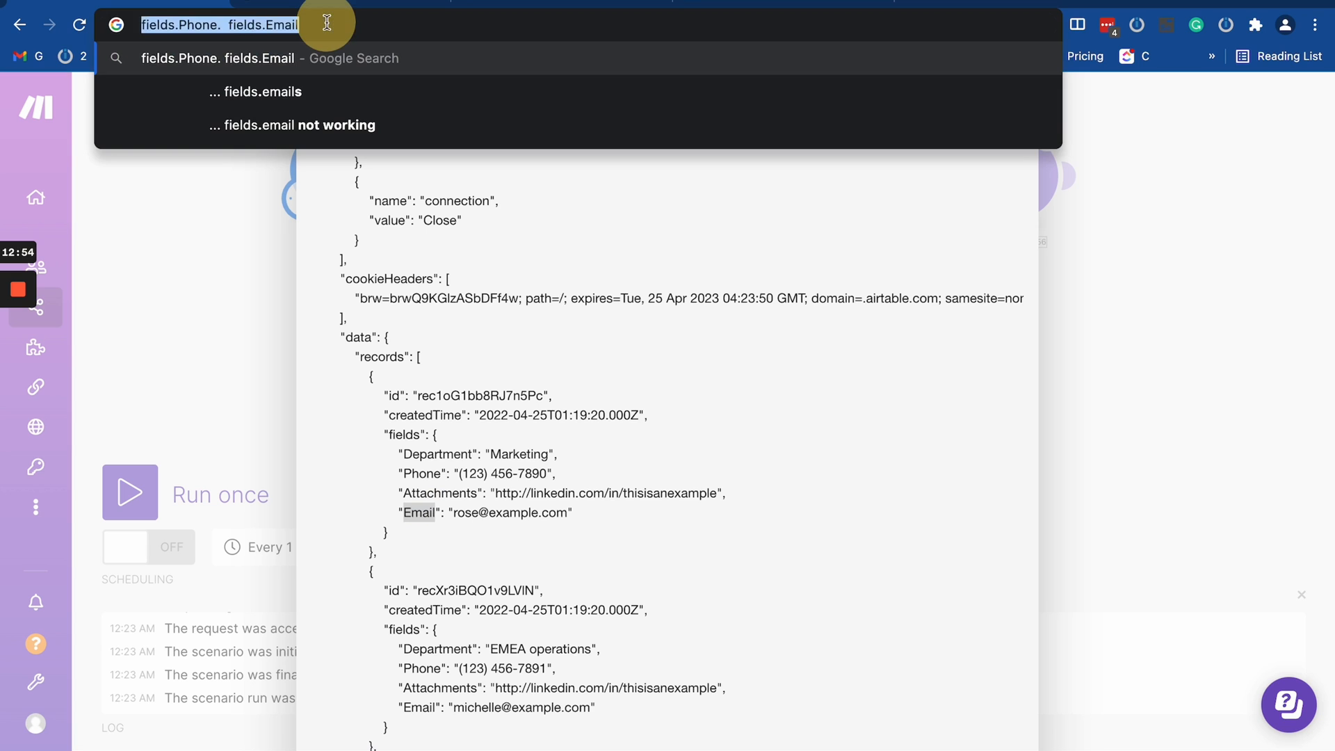
- Reopen the Set variable module and paste the copied field paths before filelds.Email in the map() function, separated by blank lines
{"action": "left_click", "coordinate": [203, 297]}
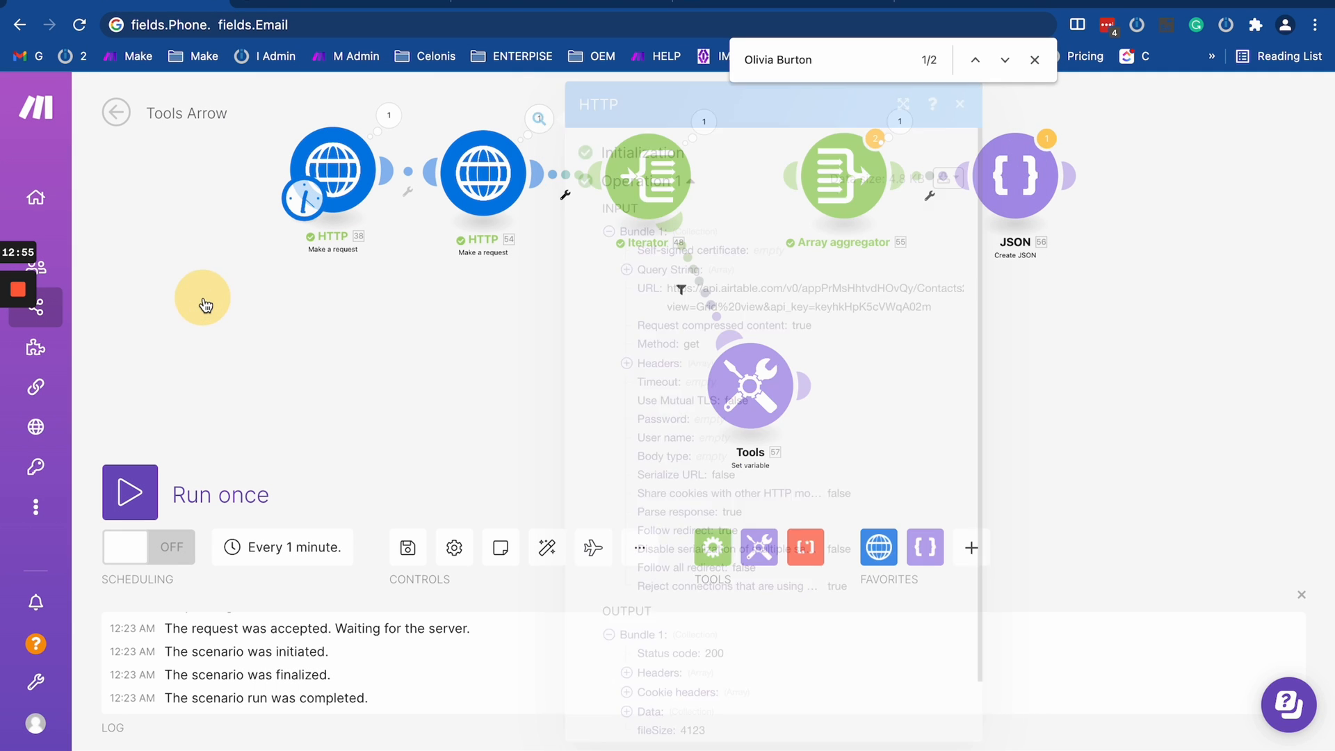
{"action": "left_click", "coordinate": [751, 386]}
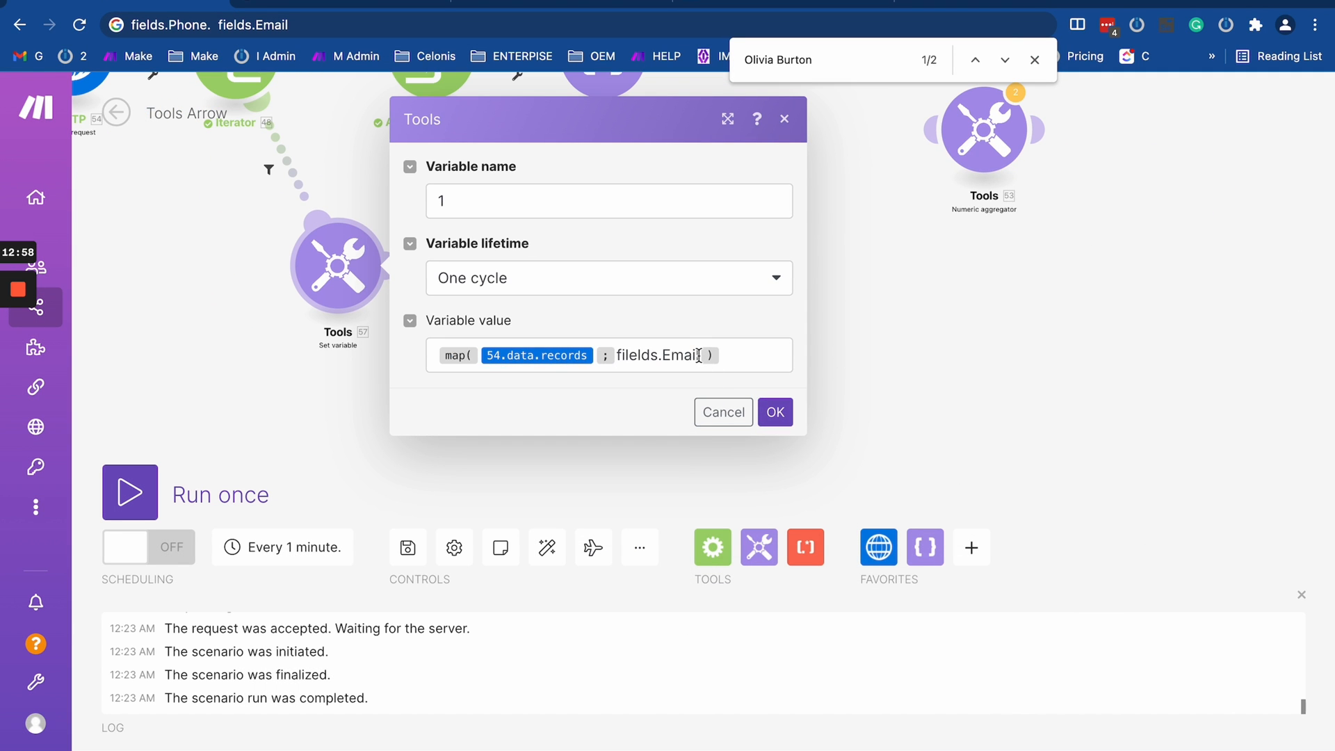
{"action": "left_click", "coordinate": [699, 356]}
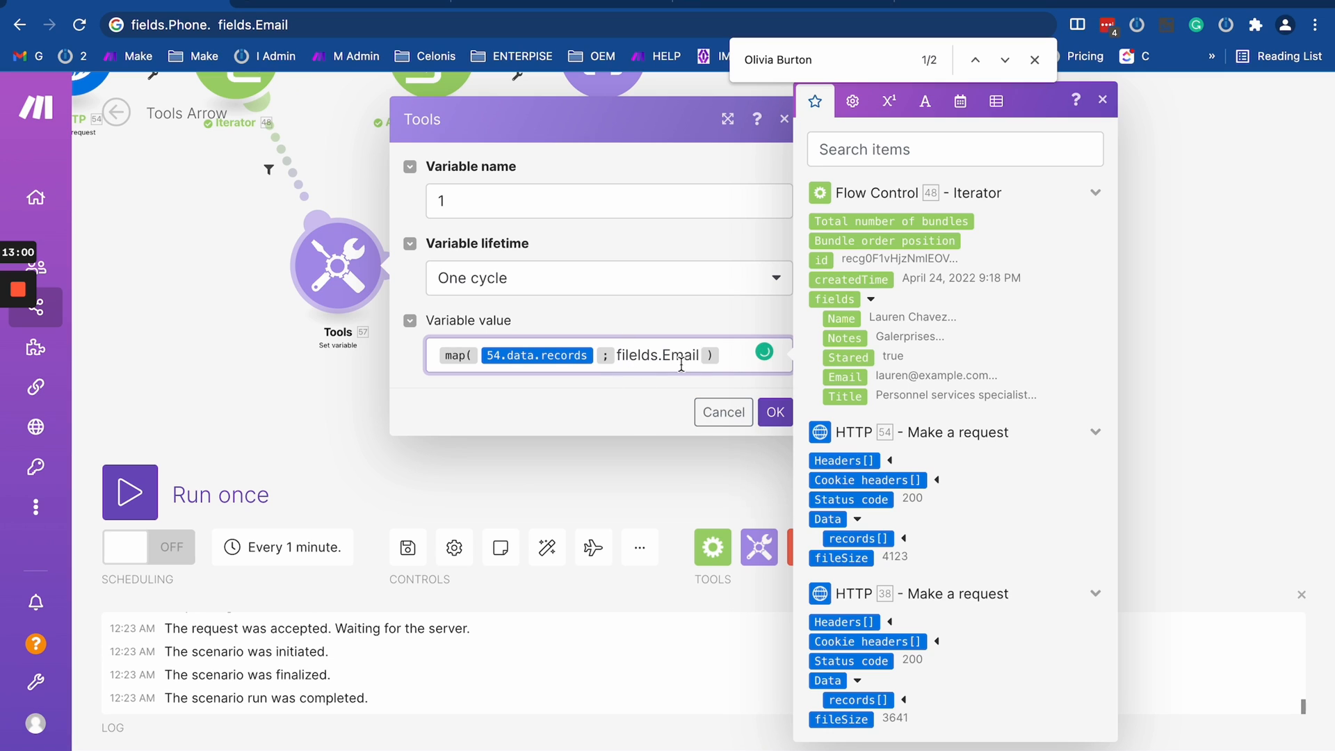
{"action": "left_click", "coordinate": [618, 357]}
{"action": "key", "text": "Return"}
{"action": "key", "text": "Return"}
{"action": "key", "text": "Return"}
{"action": "left_click", "coordinate": [657, 351]}
{"action": "key", "text": "ctrl+v"}
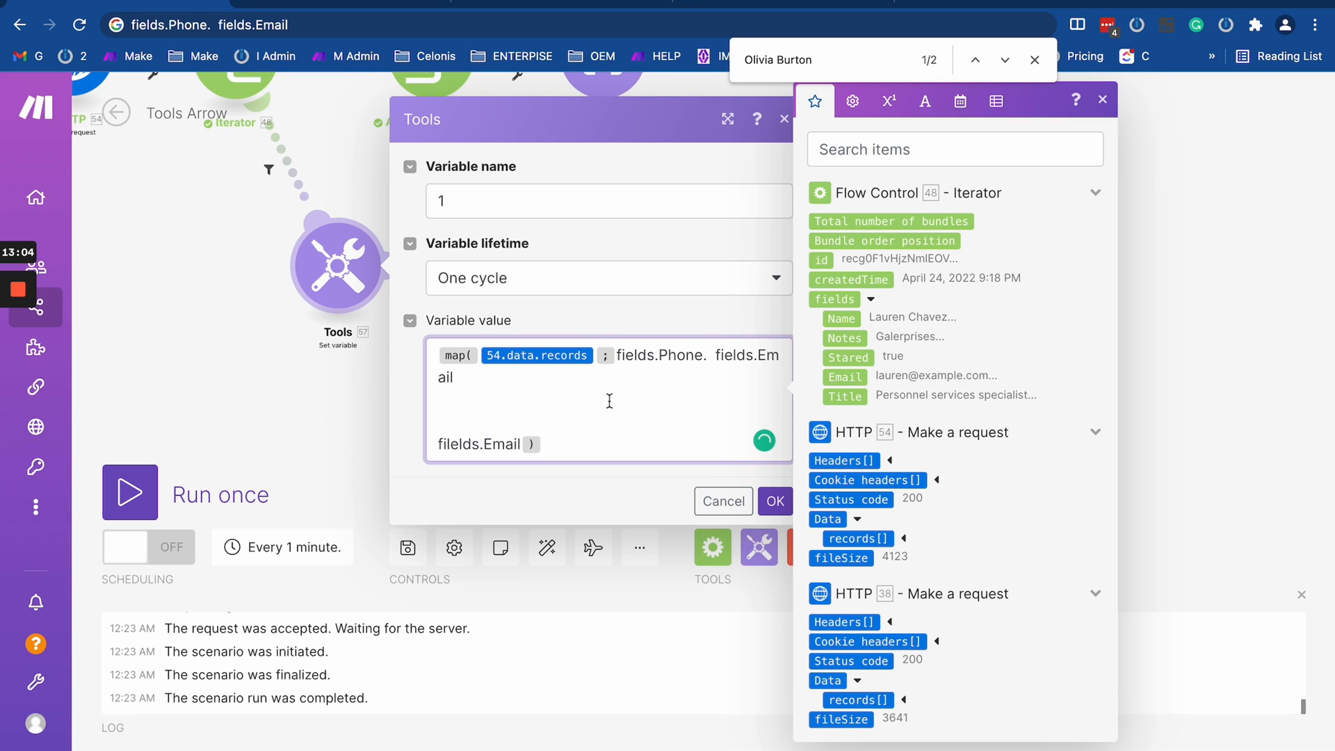
- Replace the dot and spaces between fields.Phone and fields.Email with a semicolon argument separator in the map() function
{"action": "left_click", "coordinate": [715, 357]}
{"action": "key", "text": "BackSpace"}
{"action": "key", "text": "BackSpace"}
{"action": "type", "text": ";"}
{"action": "key", "text": "BackSpace"}
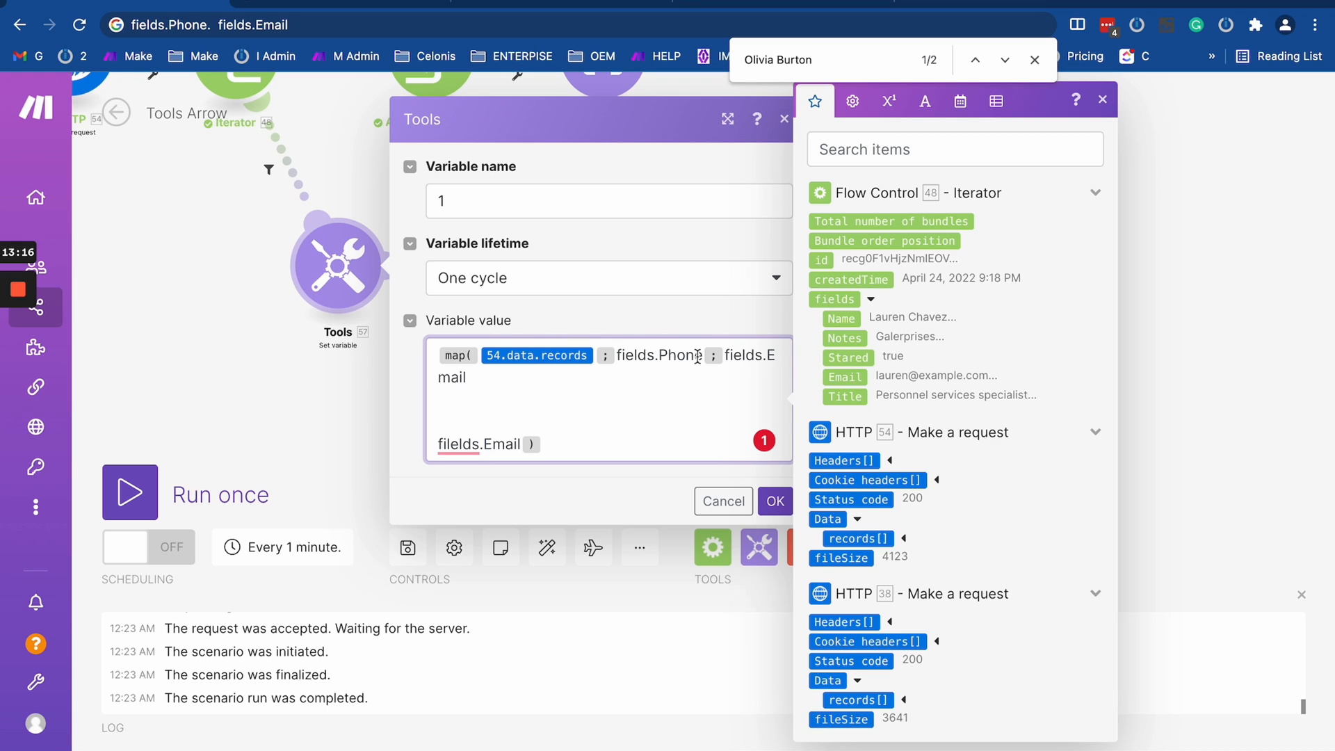
- Add the Iterator's fields: Email as the final argument of map() after a semicolon, with a closing parenthesis
{"action": "left_click_drag", "start_coordinate": [725, 358], "coordinate": [495, 373]}
{"action": "left_click", "coordinate": [496, 375]}
{"action": "type", "text": ";"}
{"action": "left_click_drag", "start_coordinate": [228, 206], "coordinate": [332, 369]}
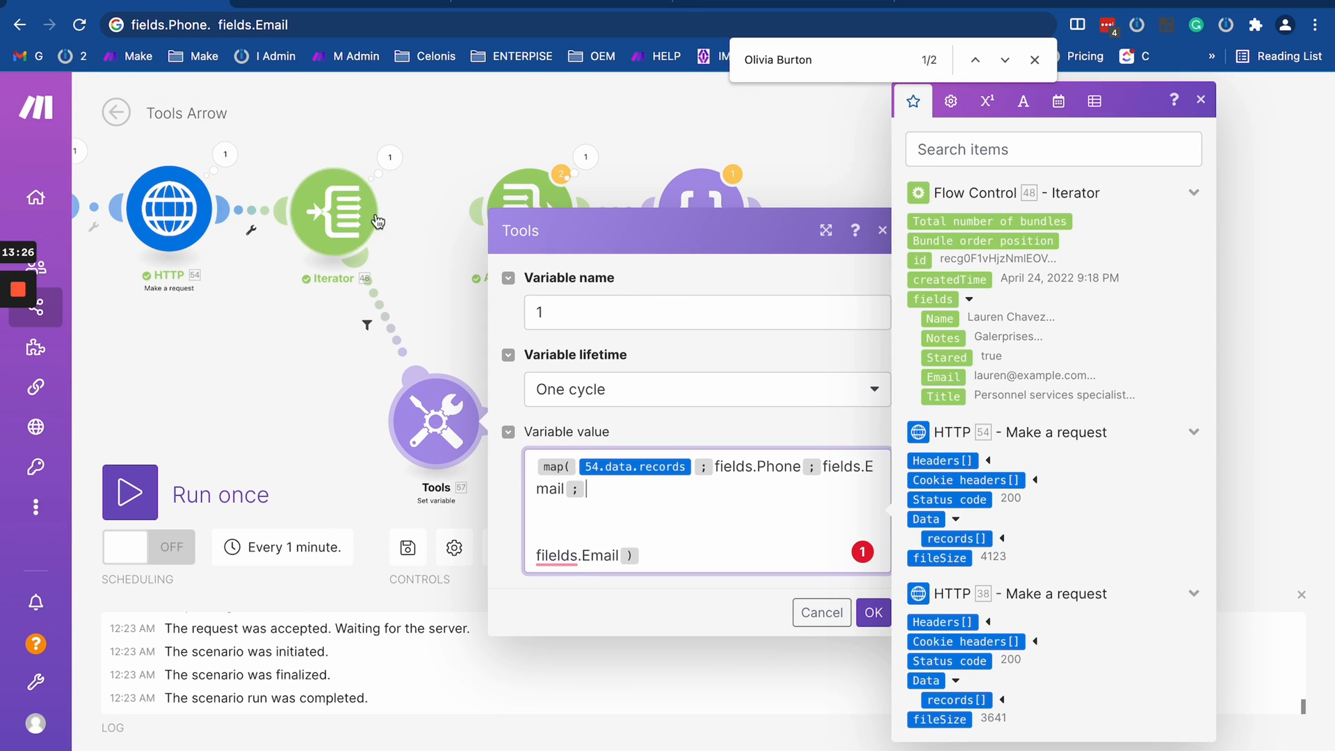
{"action": "left_click", "coordinate": [944, 377]}
{"action": "type", "text": ")"}
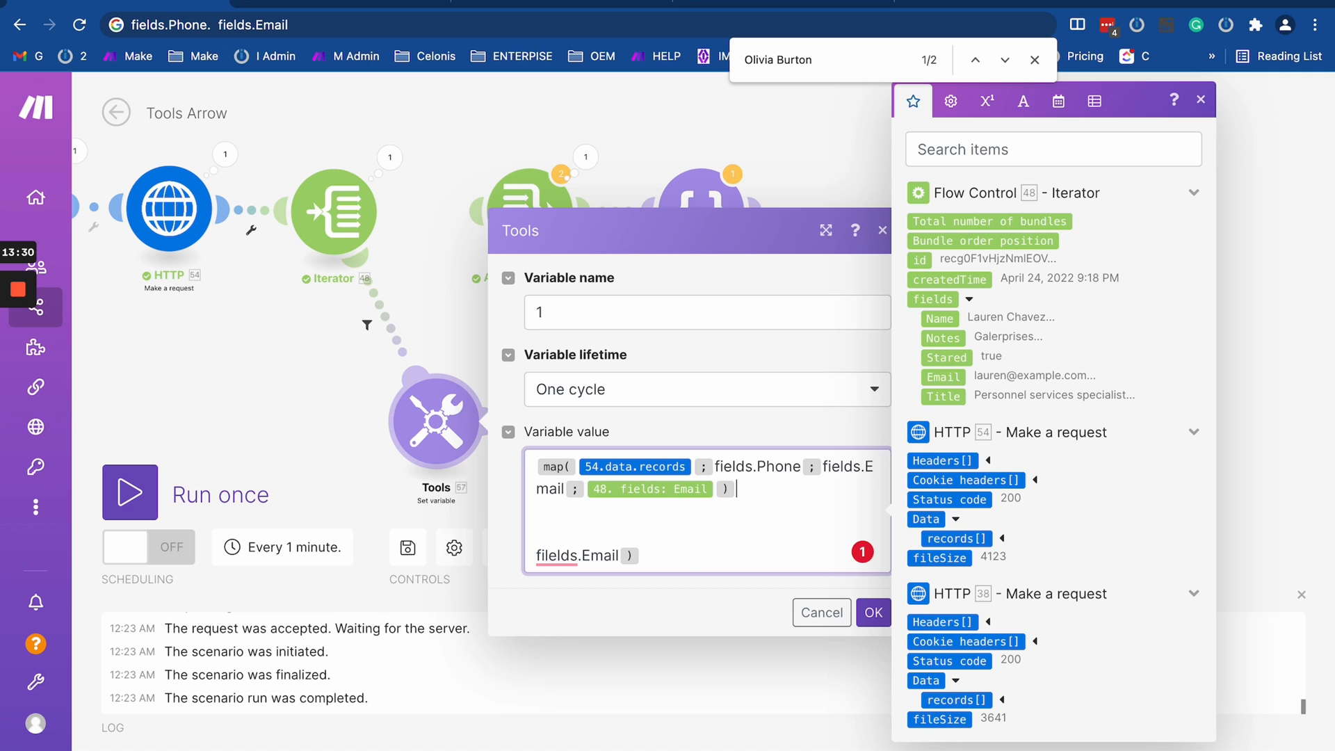
- Remove the leftover filelds.Email text and extra parenthesis after map(), and save the Set variable module
{"action": "left_click_drag", "start_coordinate": [685, 560], "coordinate": [772, 491]}
{"action": "key", "text": "BackSpace"}
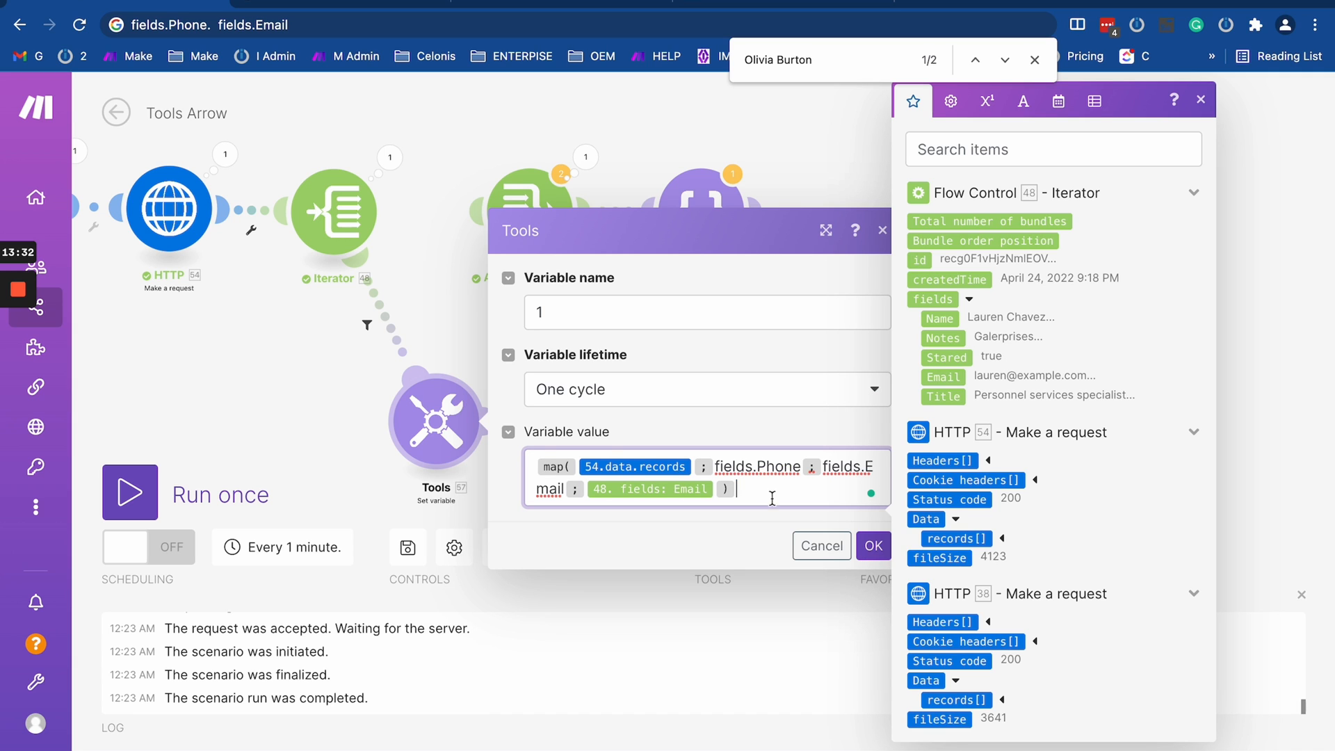
{"action": "left_click", "coordinate": [873, 545]}
- Run the scenario once and inspect the results of the filter between the Iterator and Set variable
{"action": "left_click_drag", "start_coordinate": [326, 445], "coordinate": [448, 417]}
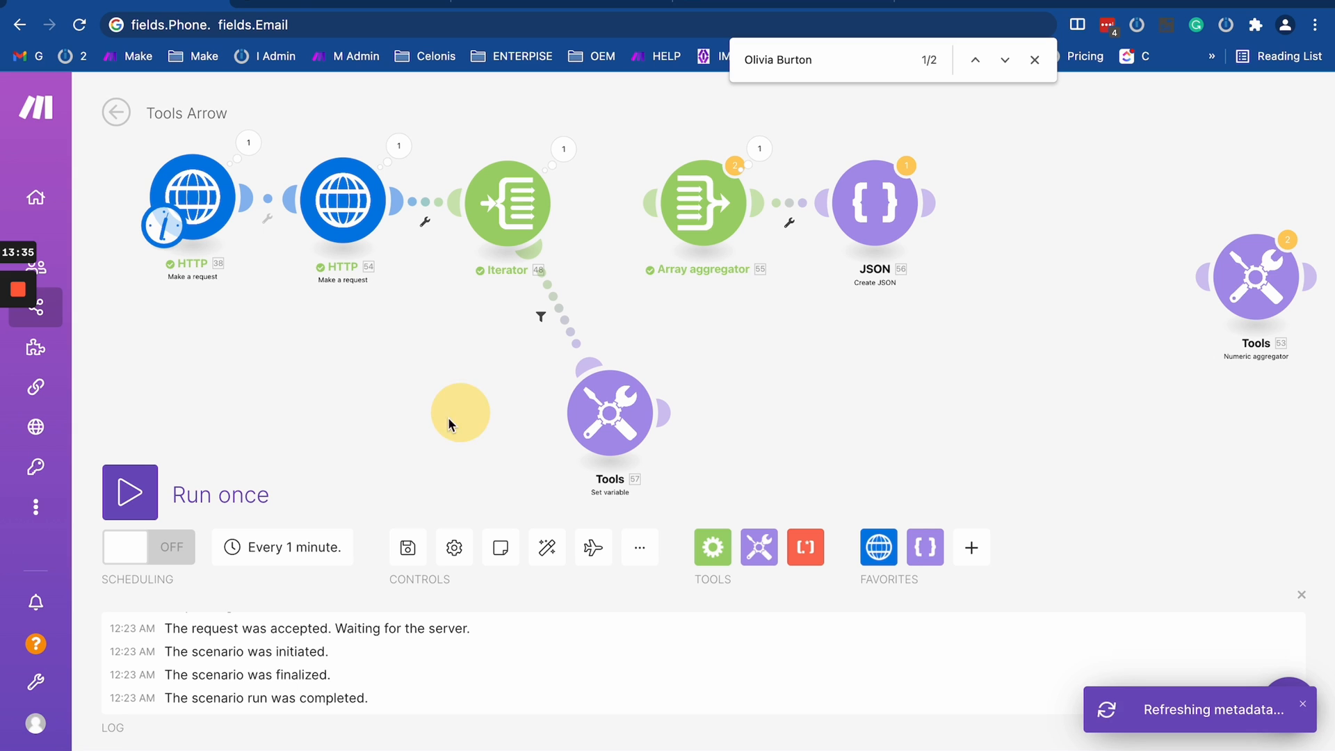
{"action": "left_click", "coordinate": [134, 494]}
{"action": "scroll", "coordinate": [299, 299], "scroll_direction": "down", "scroll_amount": 3}
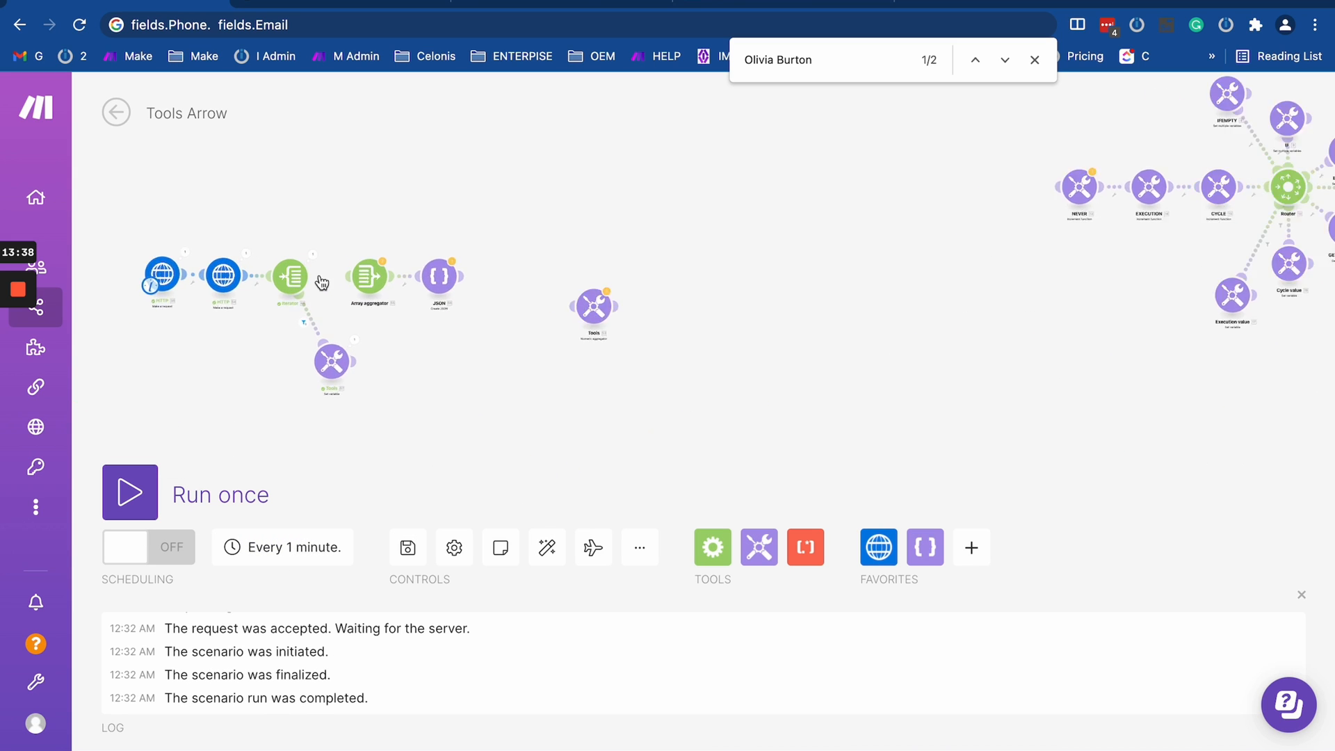
{"action": "scroll", "coordinate": [321, 281], "scroll_direction": "up", "scroll_amount": 3}
{"action": "left_click", "coordinate": [284, 399]}
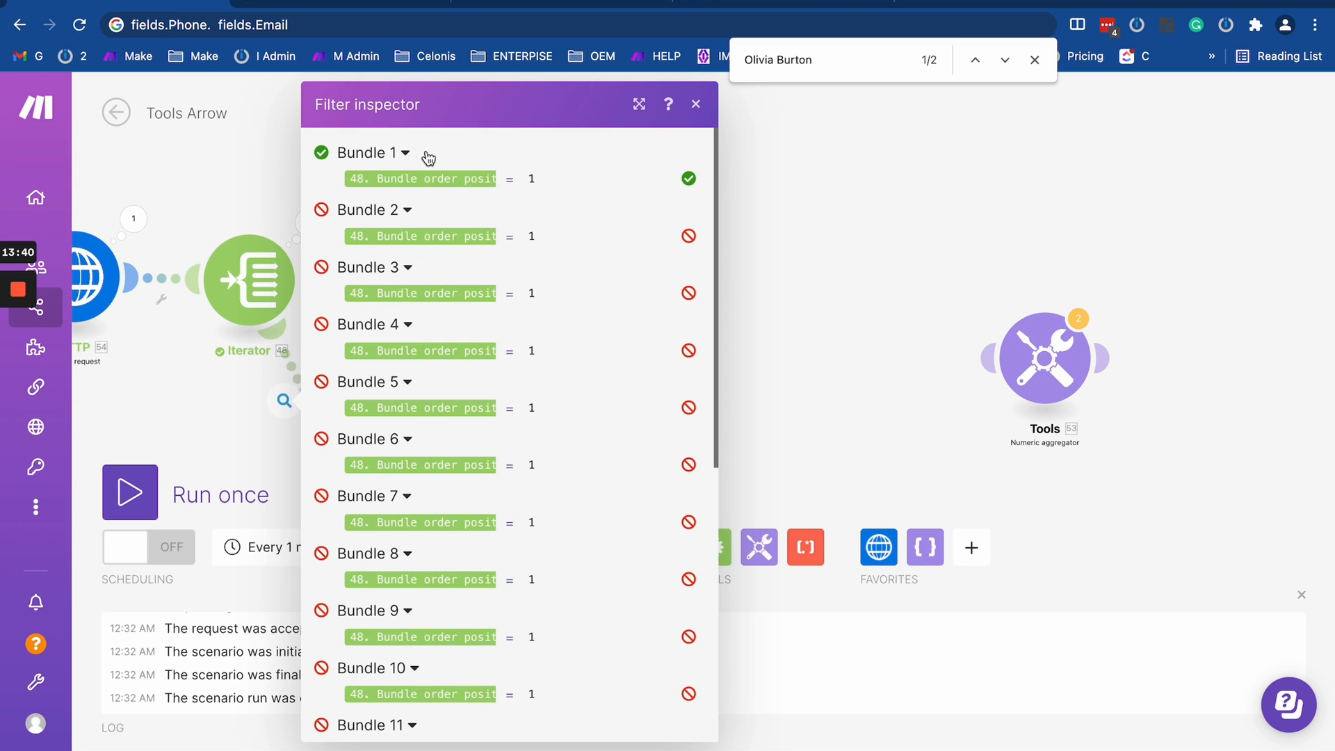
{"action": "left_click_drag", "start_coordinate": [165, 439], "coordinate": [365, 311]}
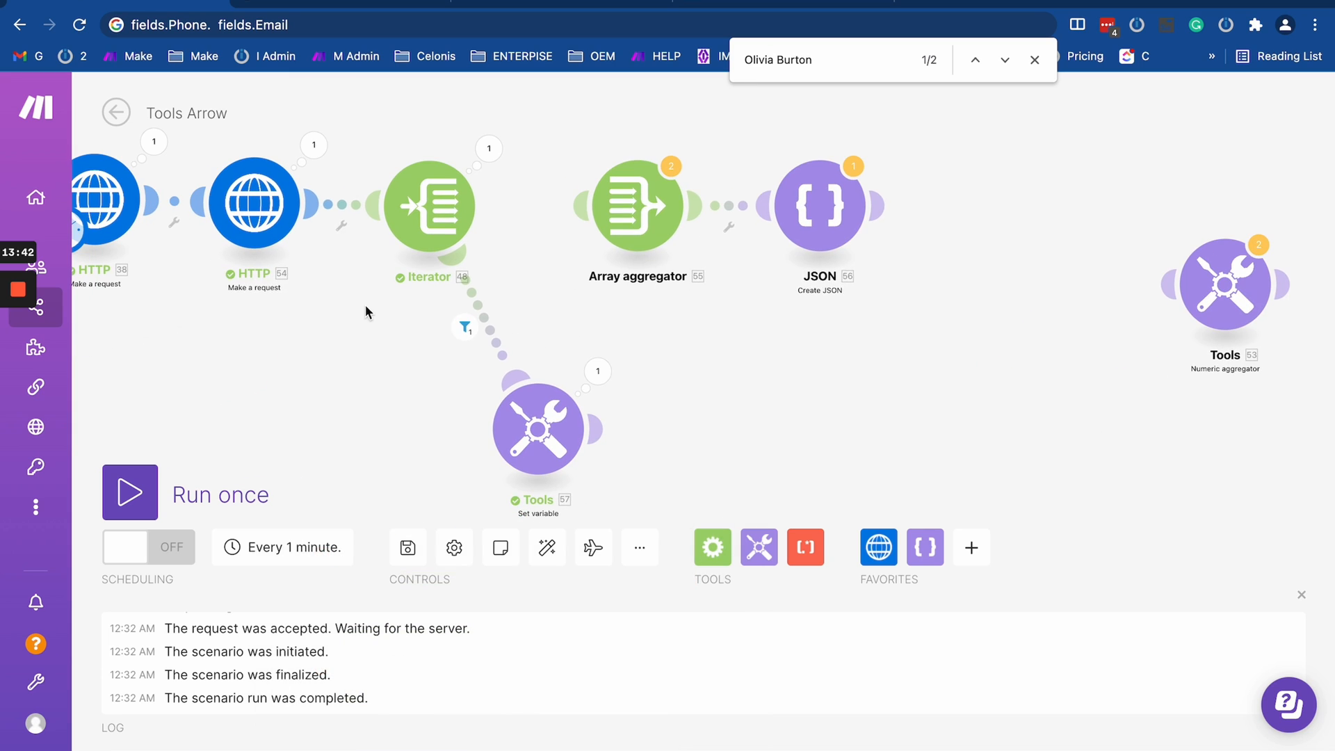
- Inspect the array returned in the Set variable module's output bundle
{"action": "left_click", "coordinate": [597, 371]}
{"action": "left_click", "coordinate": [705, 480]}
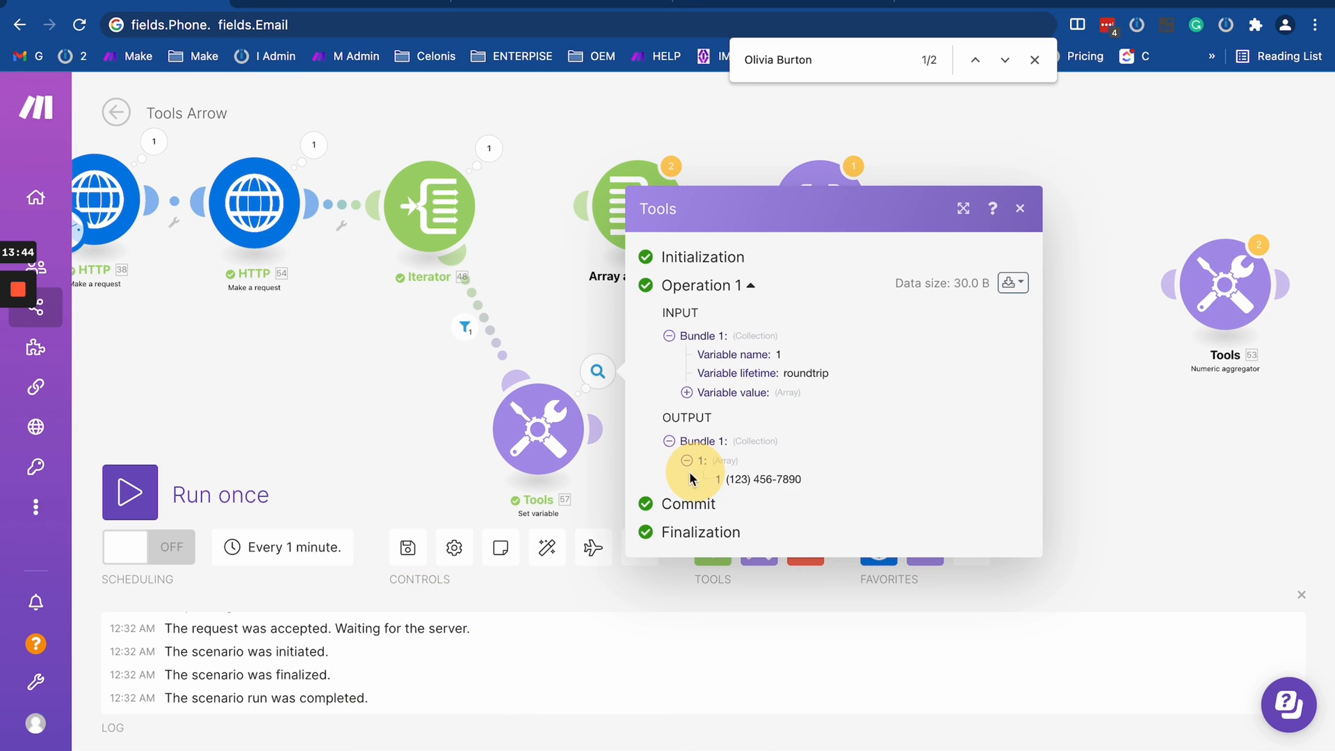
{"action": "left_click_drag", "start_coordinate": [711, 480], "coordinate": [874, 483]}
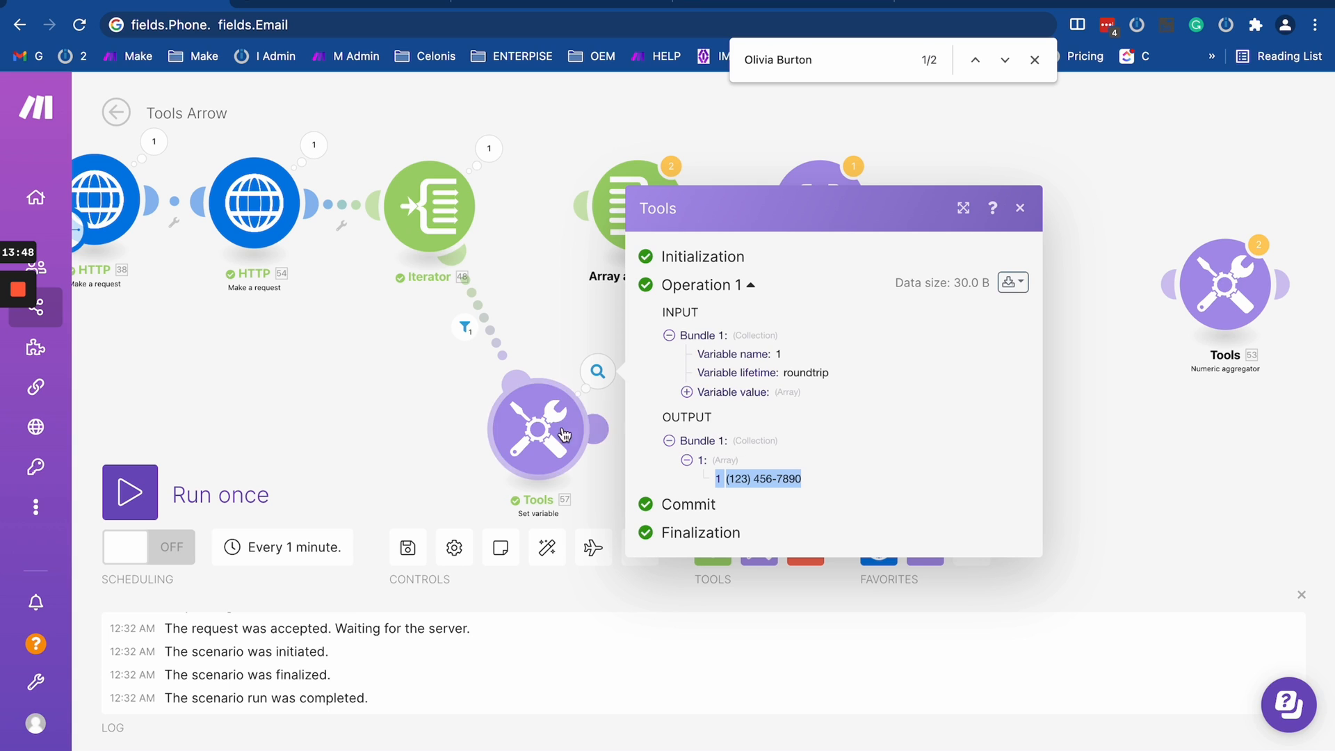
- Examine the email in the fields collection of the Iterator's first output bundle
{"action": "left_click", "coordinate": [488, 148]}
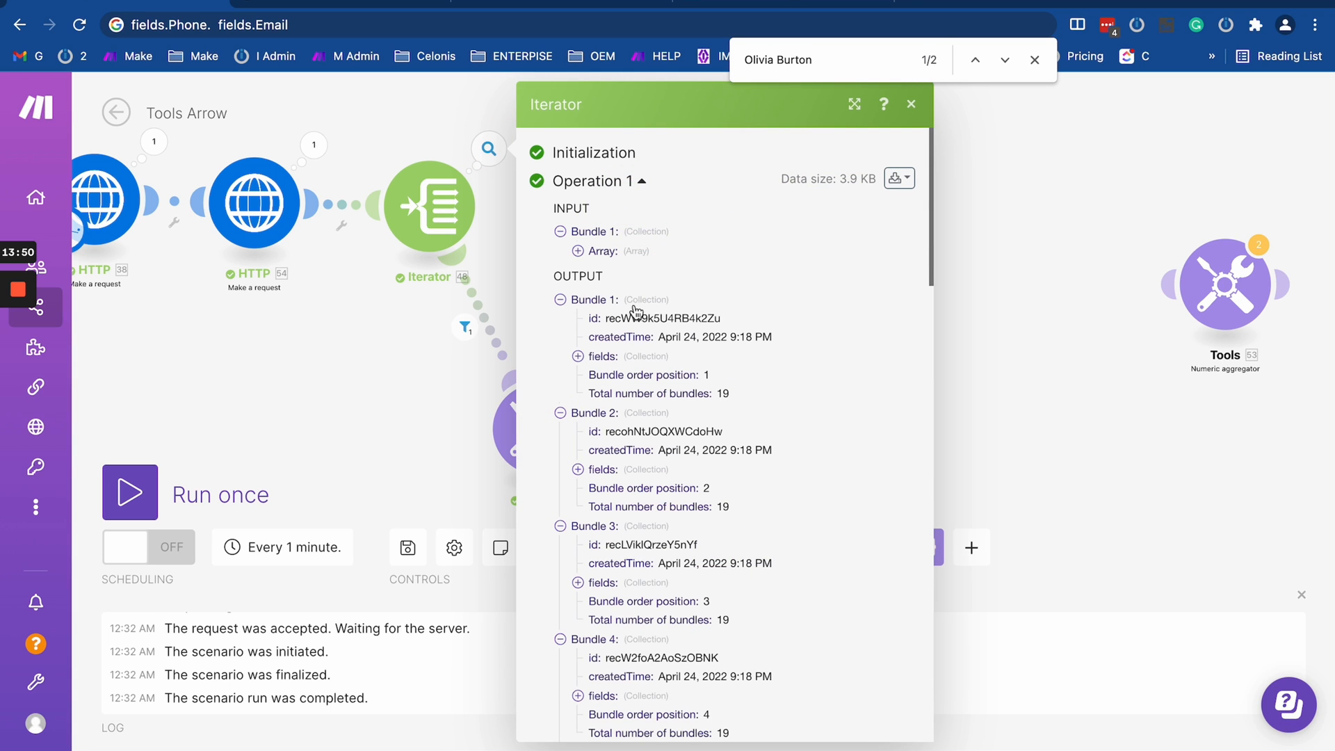
{"action": "left_click", "coordinate": [578, 356]}
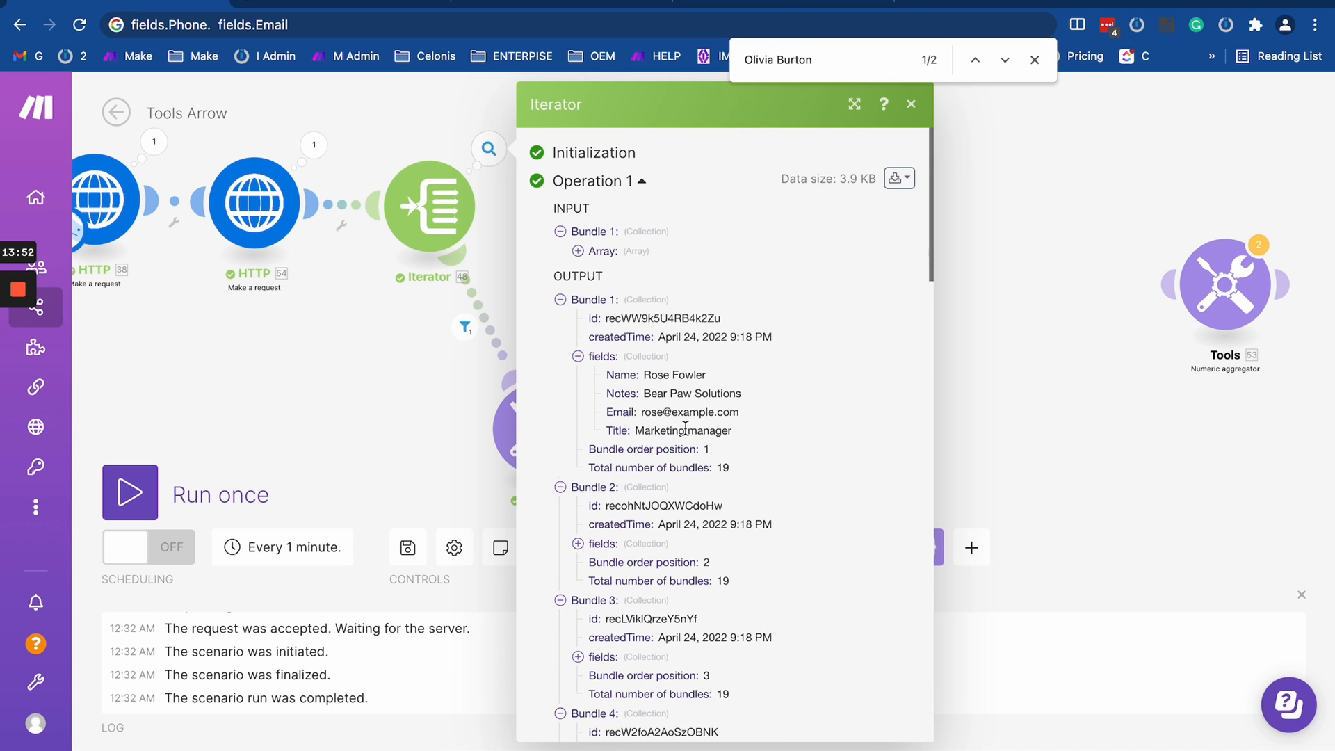
{"action": "triple_click", "coordinate": [800, 415]}
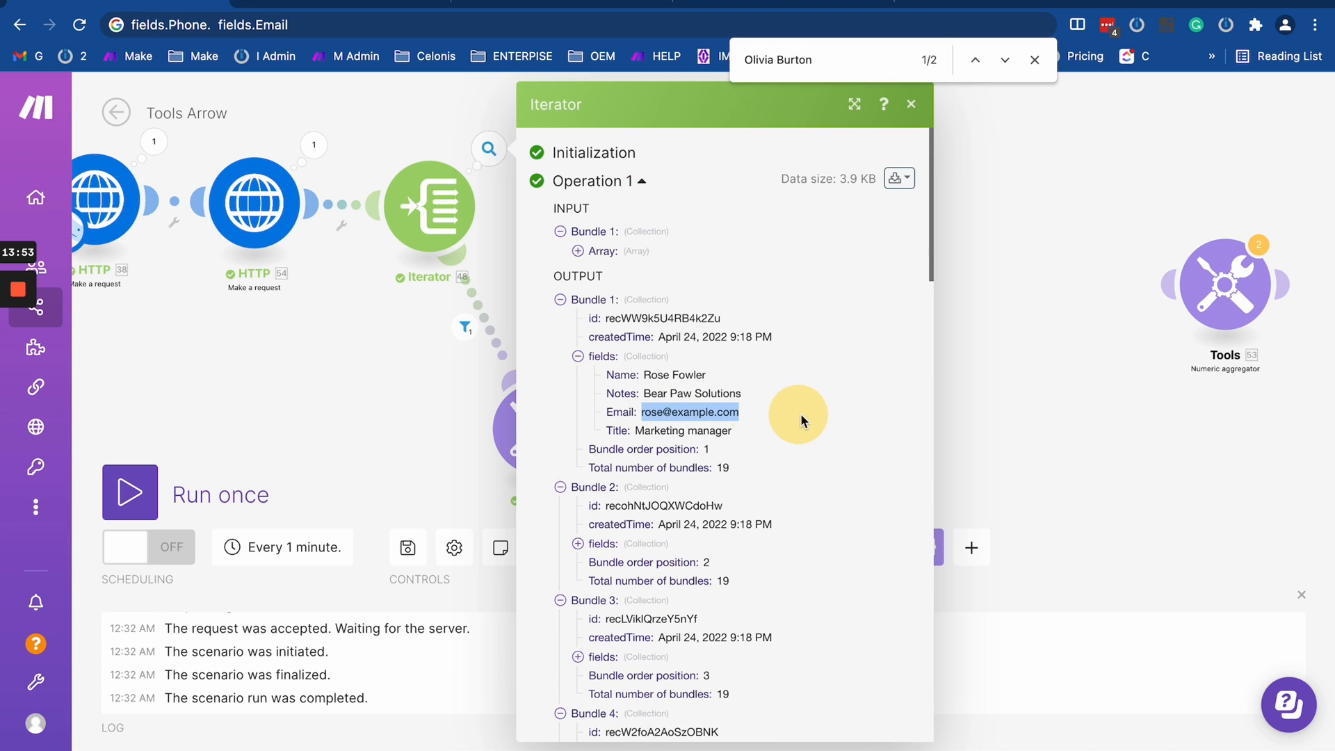
- Reopen the Set variable output and copy the phone number from its array
{"action": "left_click", "coordinate": [453, 394]}
{"action": "left_click", "coordinate": [598, 370]}
{"action": "left_click", "coordinate": [688, 478]}
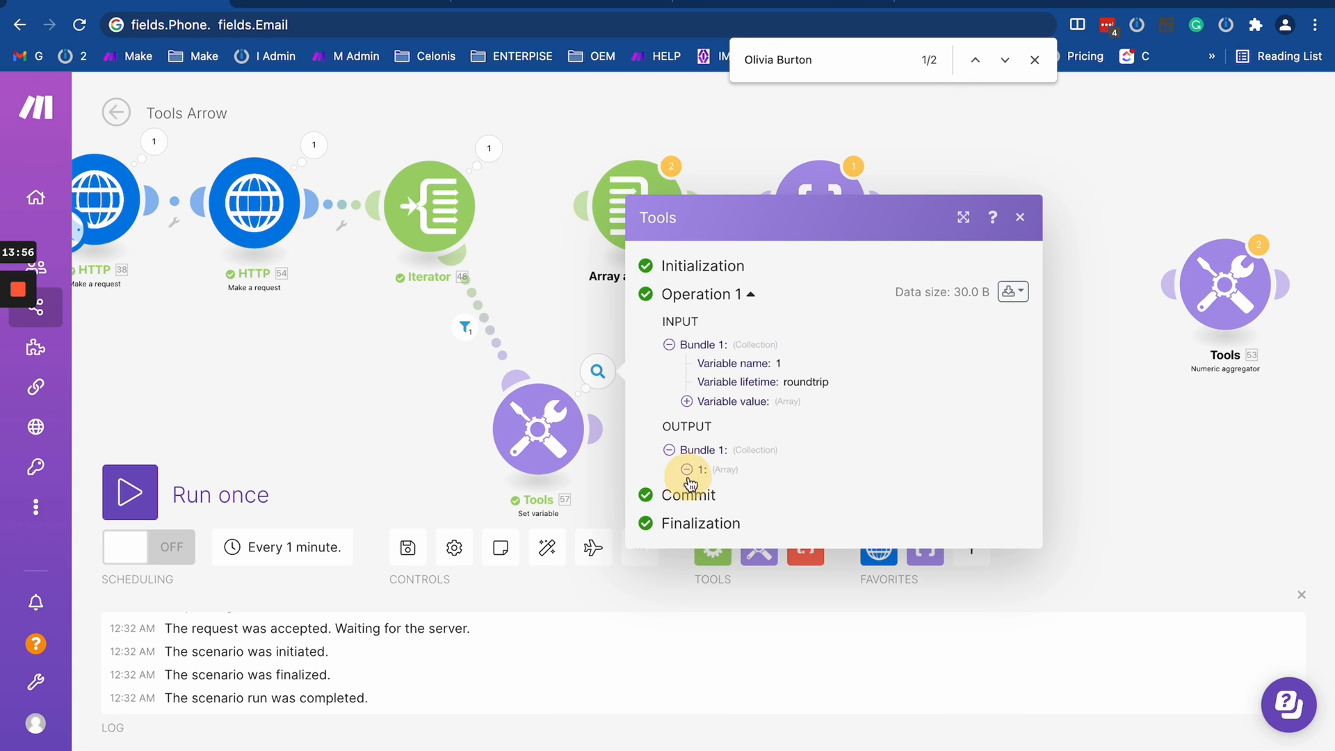
{"action": "triple_click", "coordinate": [779, 478]}
{"action": "right_click", "coordinate": [775, 475]}
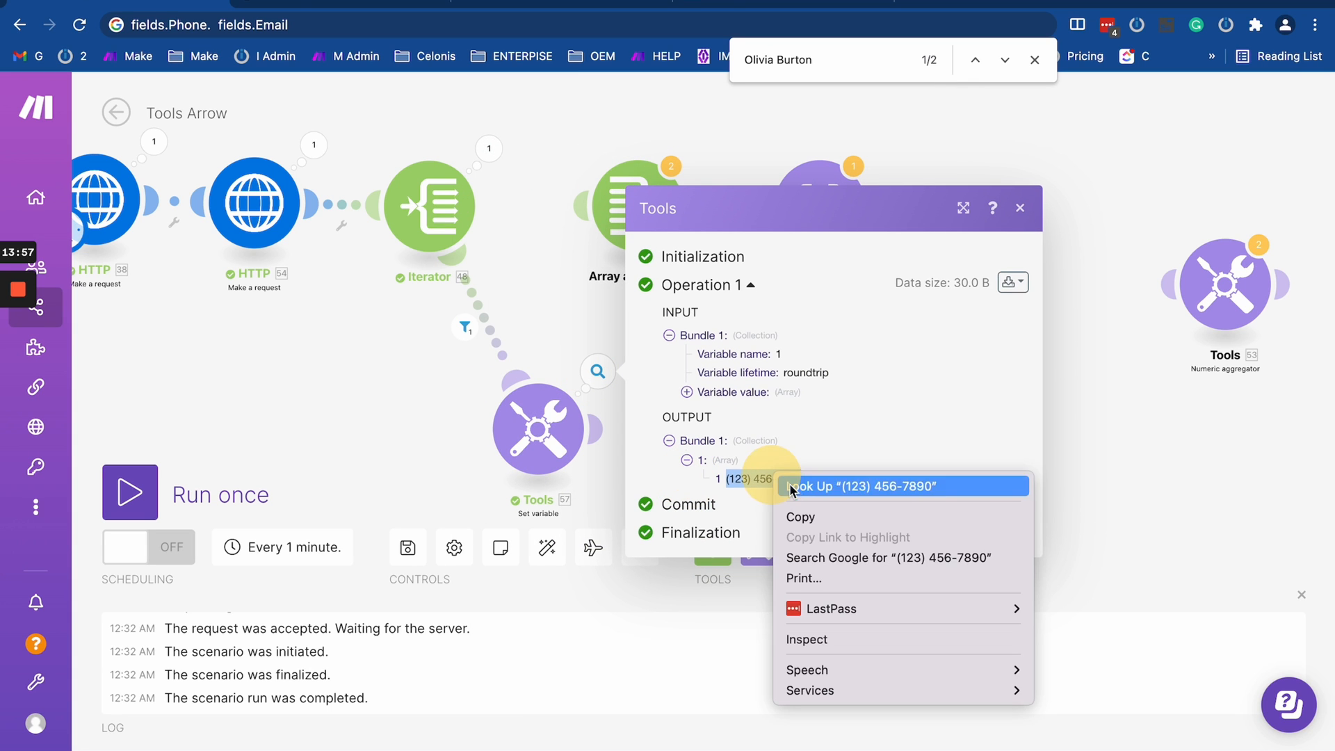
{"action": "left_click", "coordinate": [809, 517]}
- Search Airtable's Contacts2 table for the copied phone number and check the email in the matching row
{"action": "left_click", "coordinate": [435, 417]}
{"action": "key", "text": "ctrl+Left"}
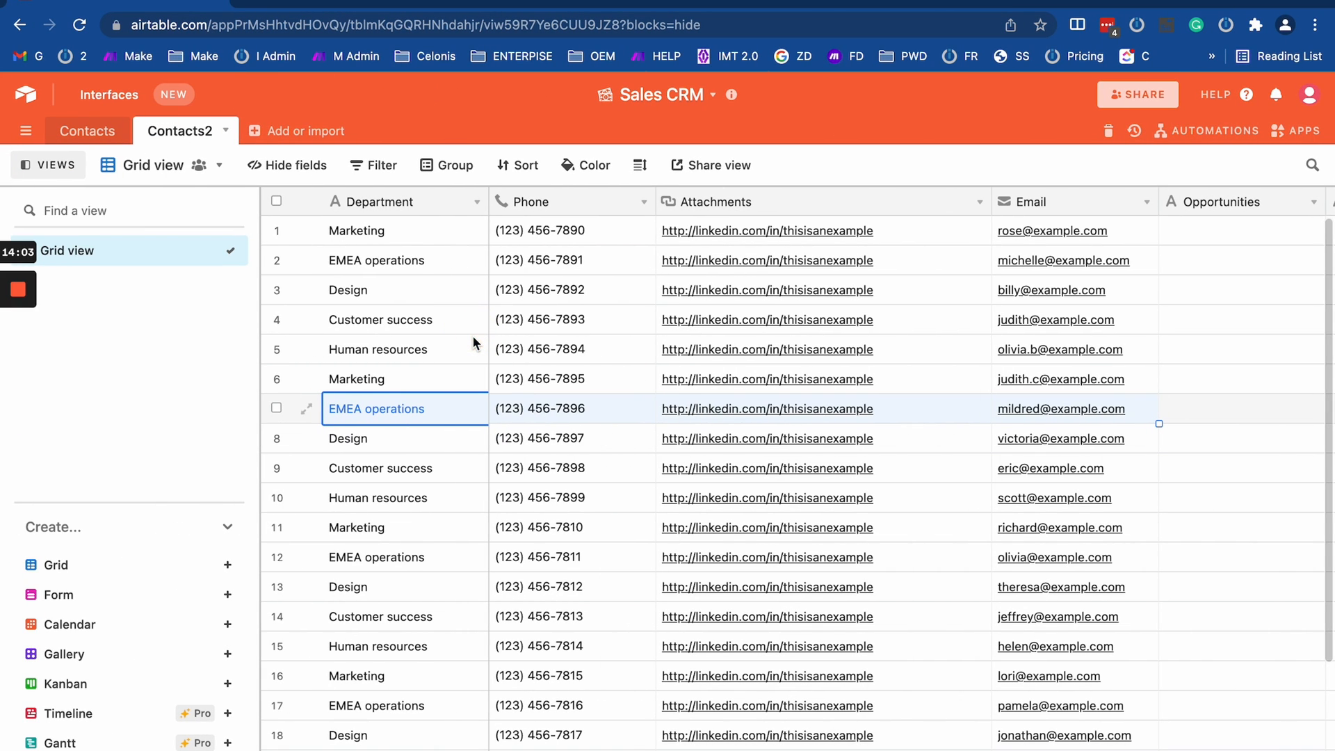
{"action": "key", "text": "ctrl+f"}
{"action": "key", "text": "ctrl+v"}
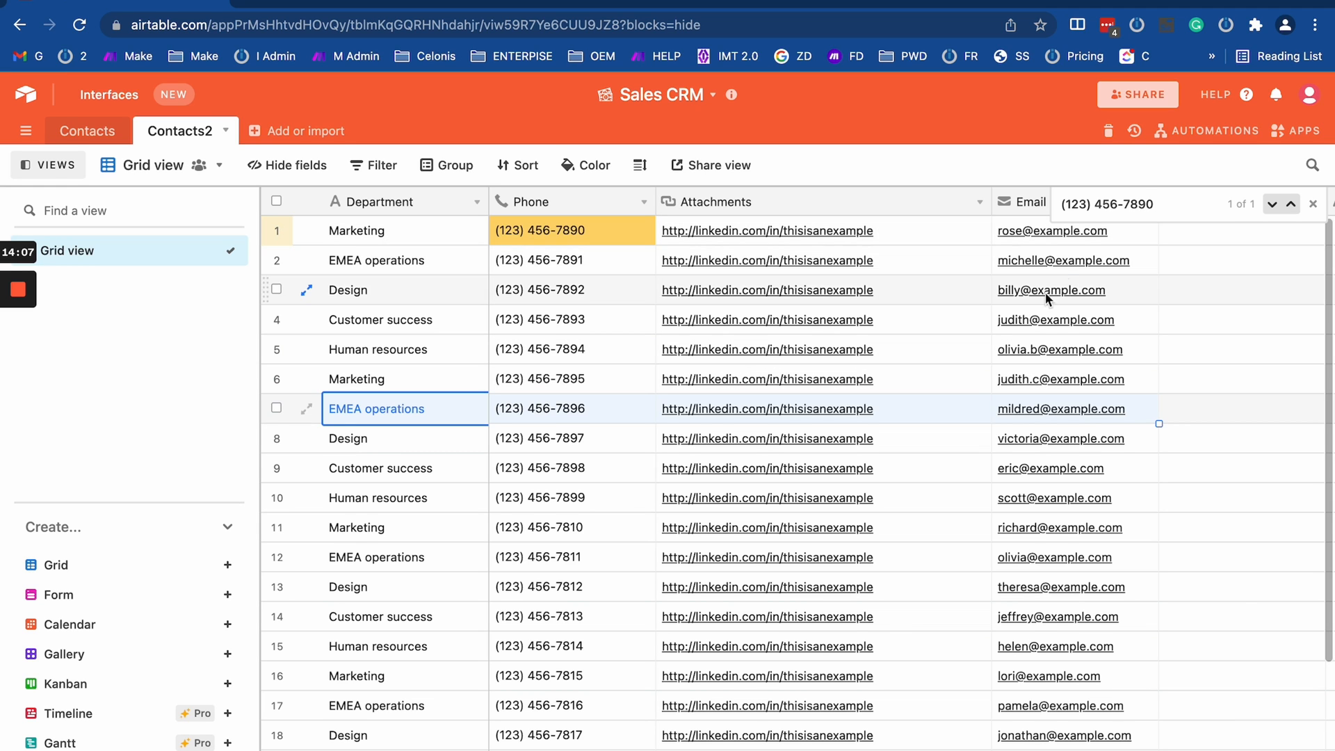
{"action": "left_click", "coordinate": [1121, 235]}
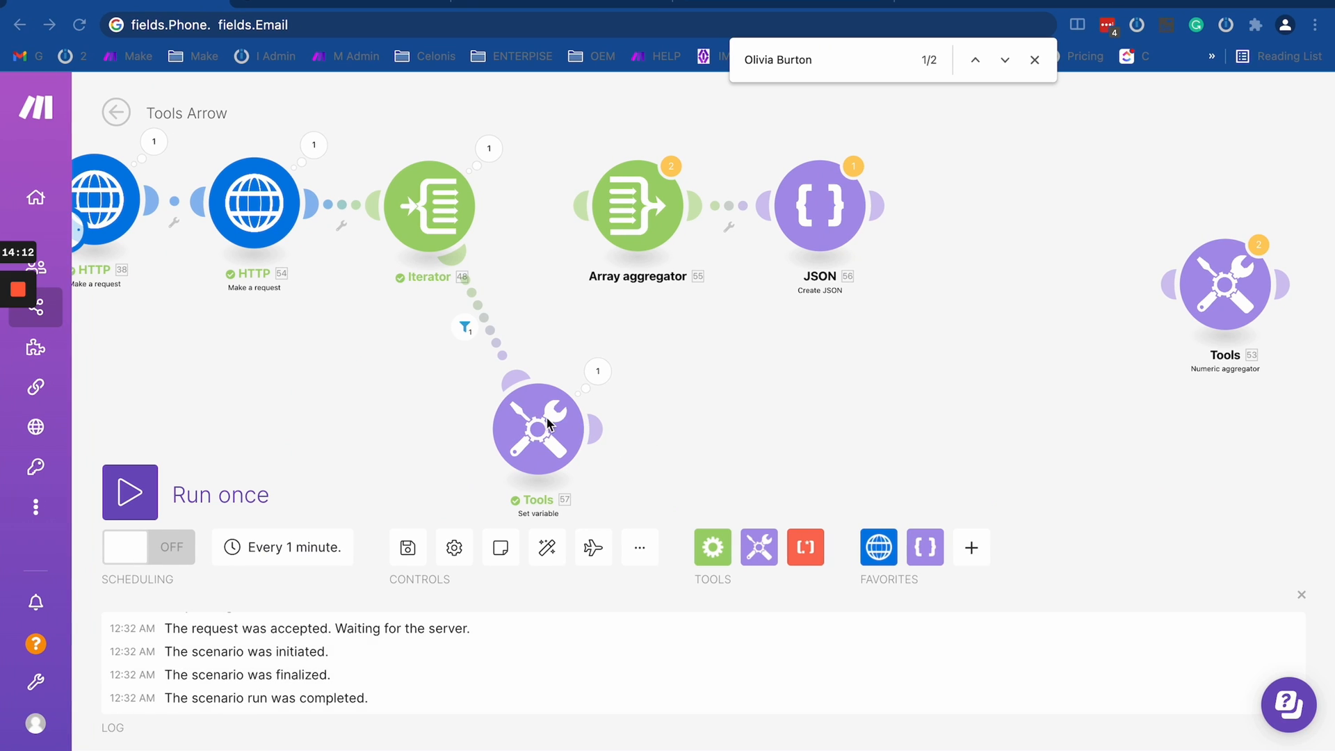
- Wrap the Set variable's map() expression in get() with index 1 and save the module
{"action": "left_click", "coordinate": [607, 370]}
{"action": "left_click", "coordinate": [686, 470]}
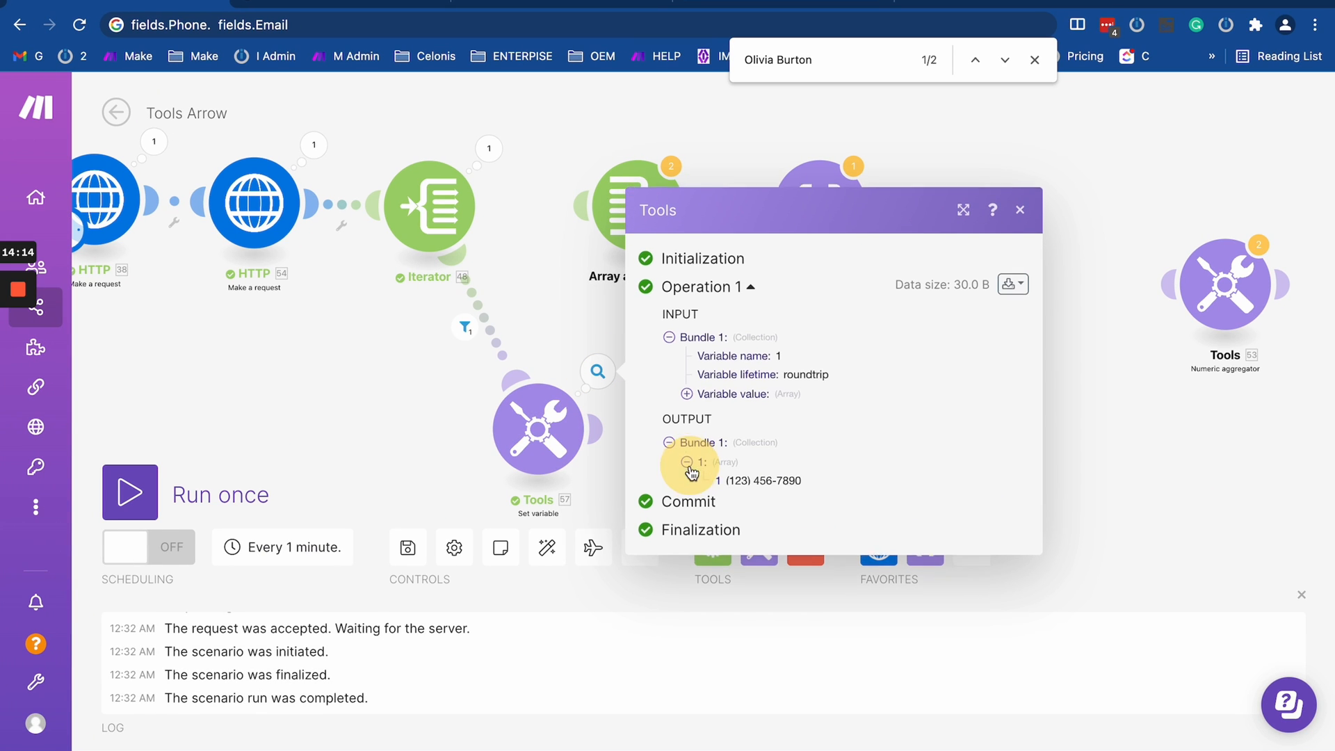
{"action": "left_click", "coordinate": [523, 421]}
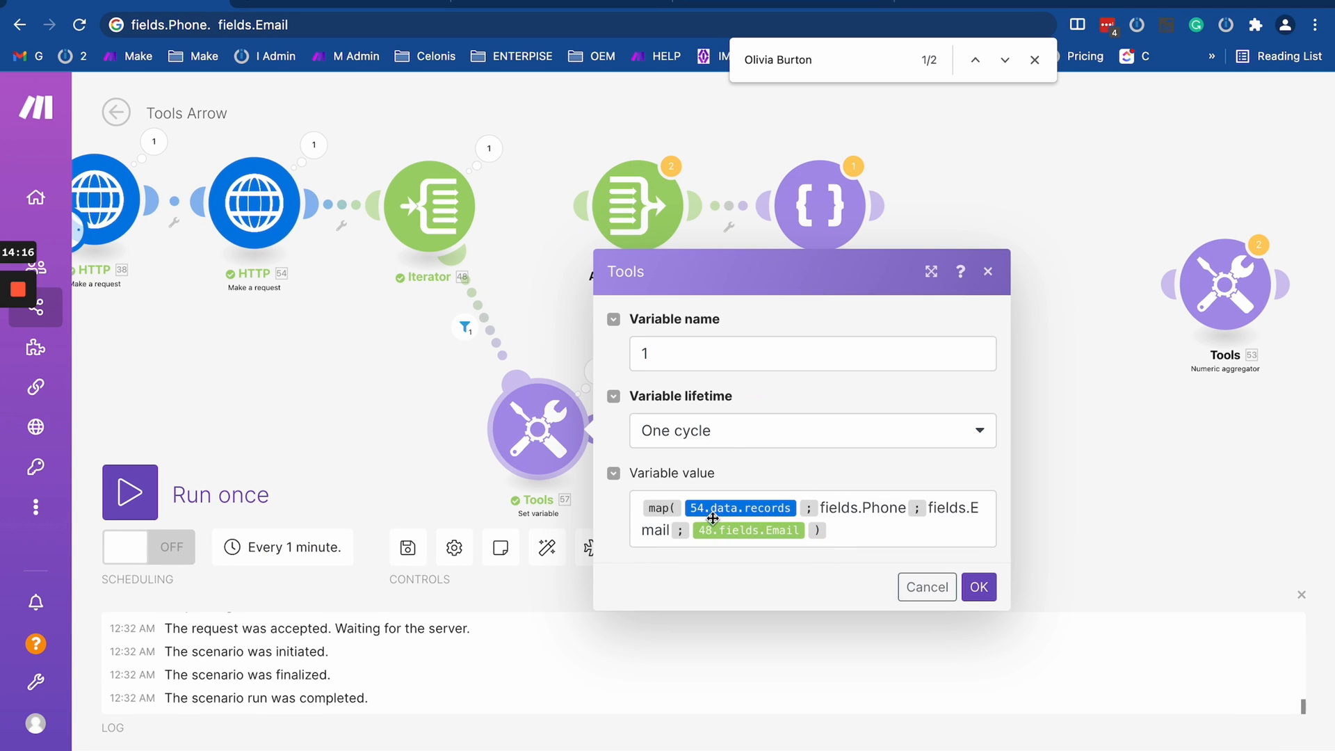
{"action": "left_click", "coordinate": [639, 500]}
{"action": "type", "text": "get("}
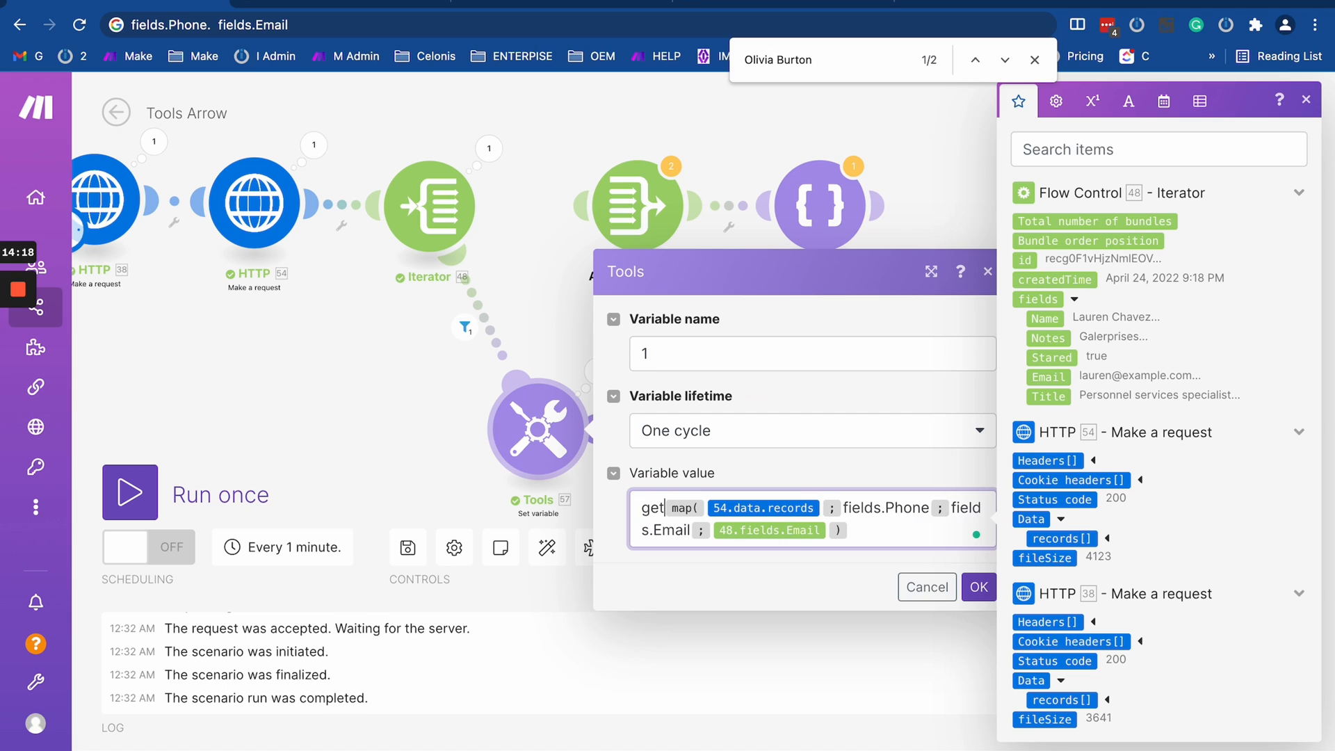
{"action": "left_click", "coordinate": [895, 530]}
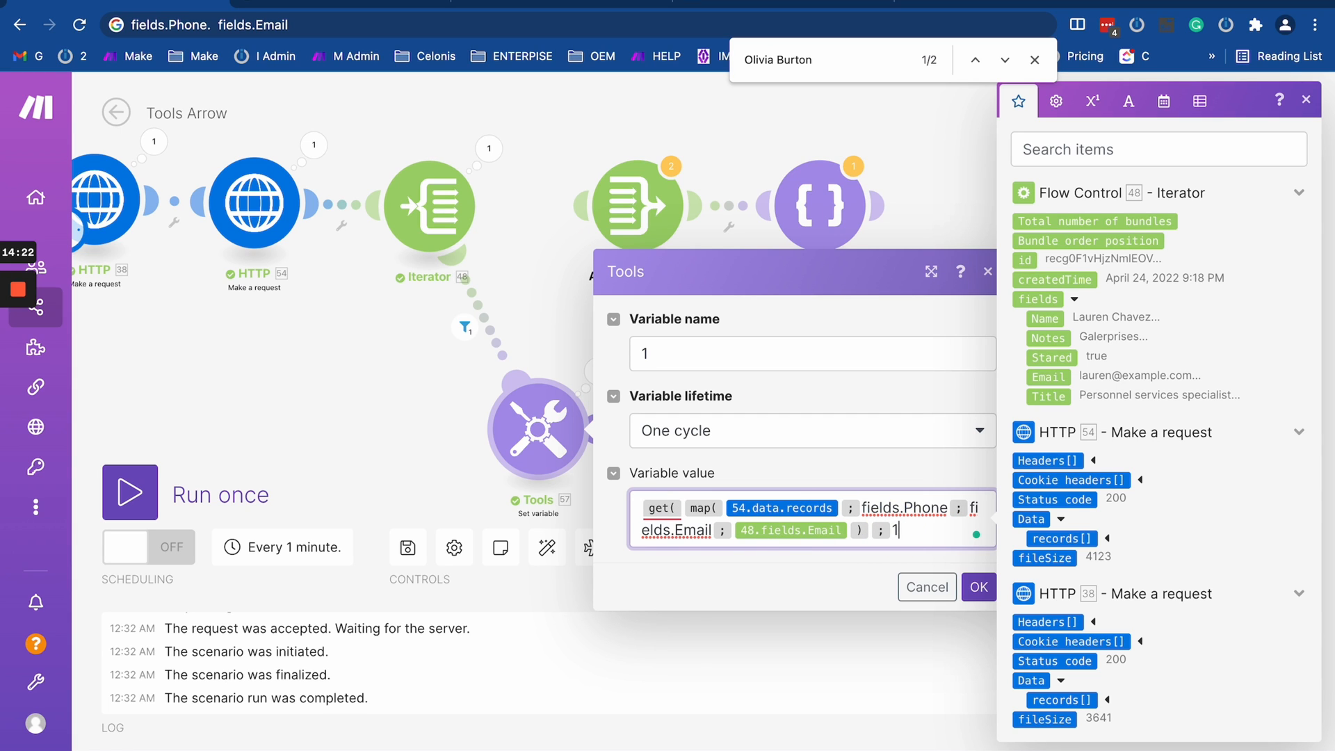
{"action": "triple_click", "coordinate": [898, 532]}
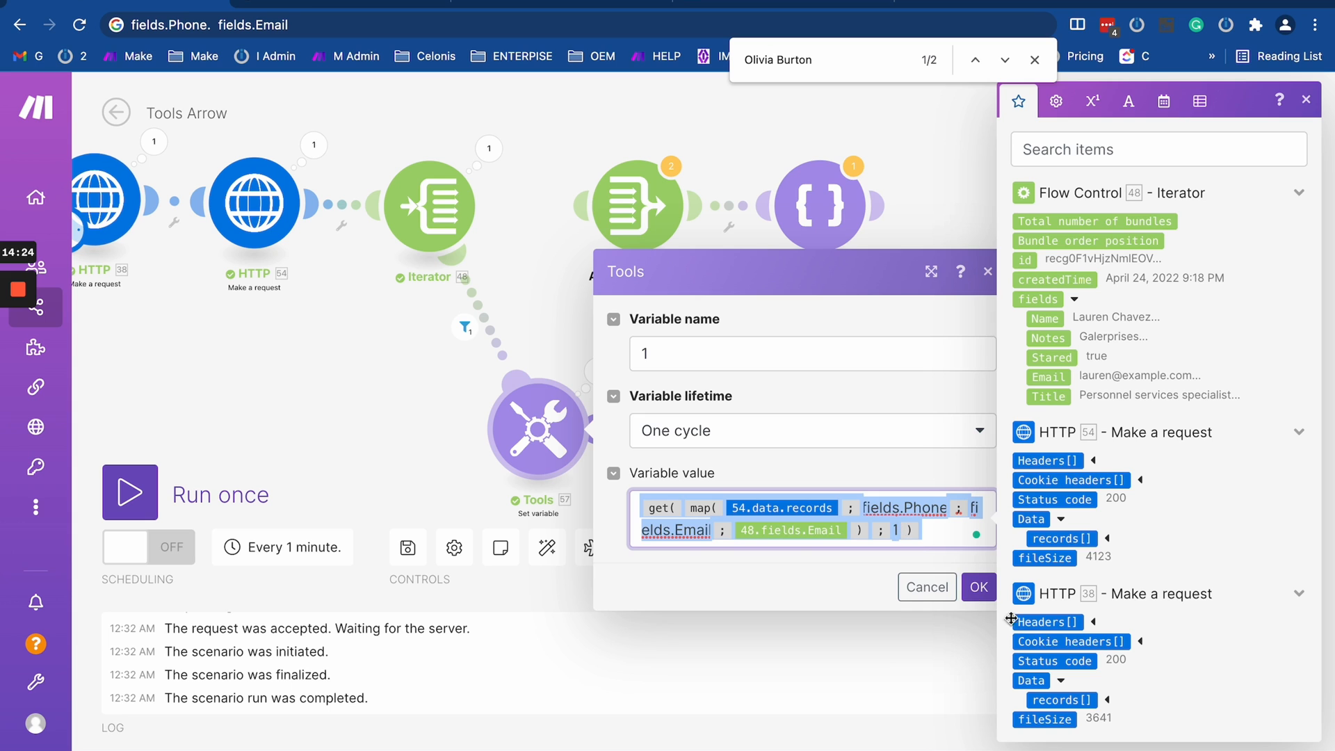
{"action": "left_click", "coordinate": [977, 587]}
- Run the scenario once and examine the value in the Set variable module's output
{"action": "left_click", "coordinate": [126, 488]}
{"action": "scroll", "coordinate": [208, 473], "scroll_direction": "down", "scroll_amount": 5}
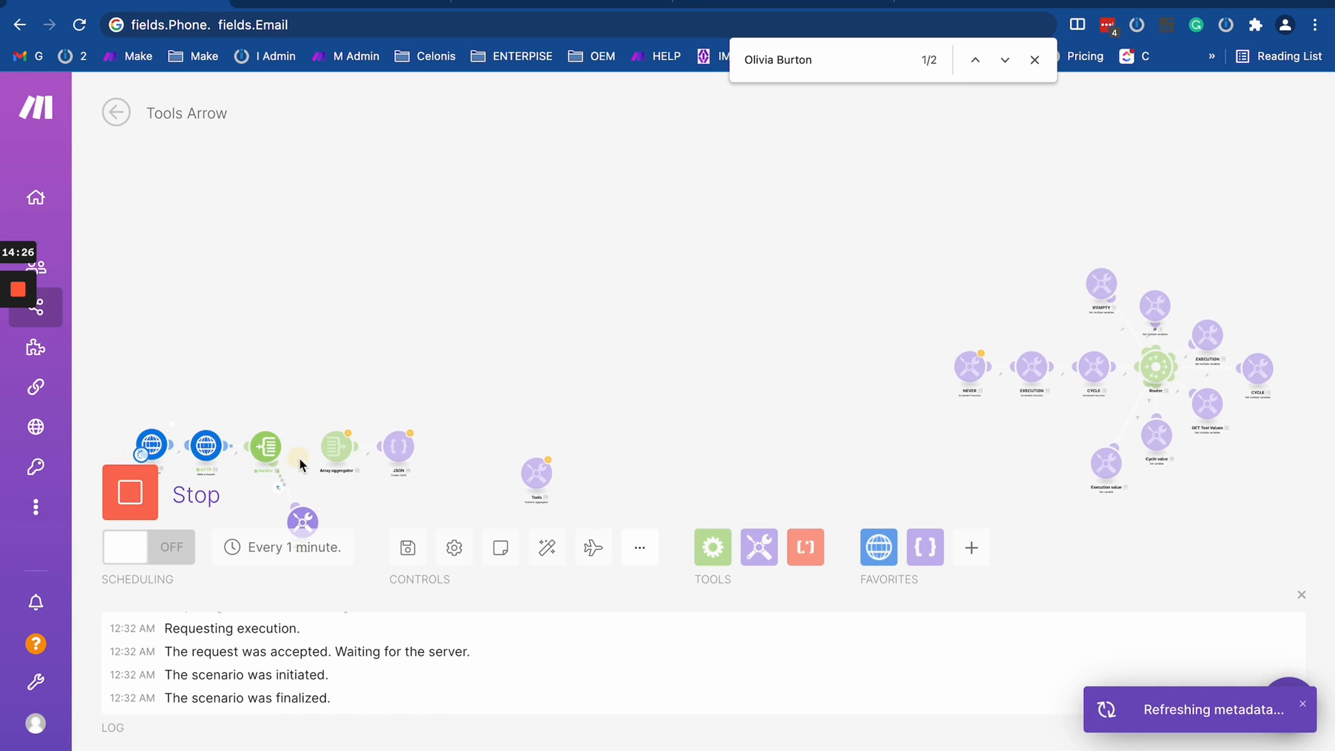
{"action": "left_click_drag", "start_coordinate": [300, 459], "coordinate": [340, 226]}
{"action": "scroll", "coordinate": [379, 285], "scroll_direction": "up", "scroll_amount": 5}
{"action": "left_click", "coordinate": [335, 229]}
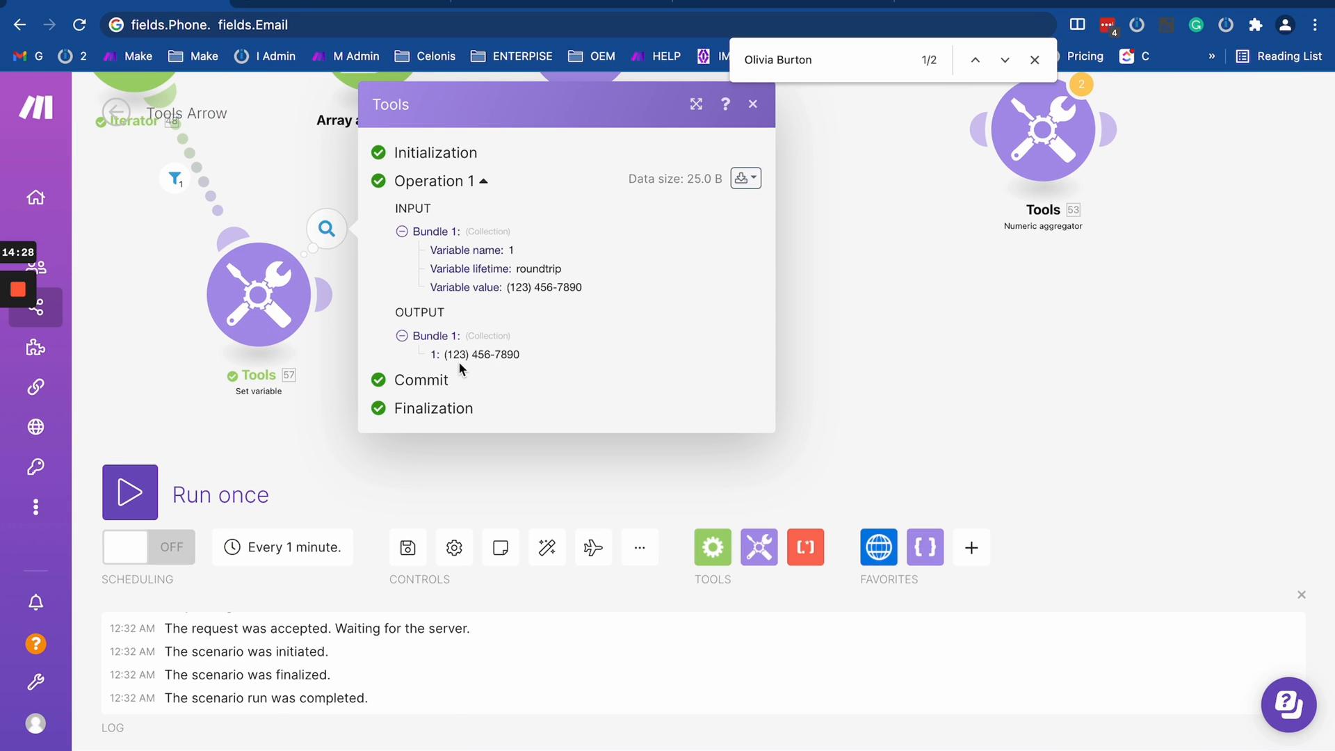
{"action": "left_click_drag", "start_coordinate": [443, 354], "coordinate": [647, 359]}
{"action": "left_click", "coordinate": [487, 366]}
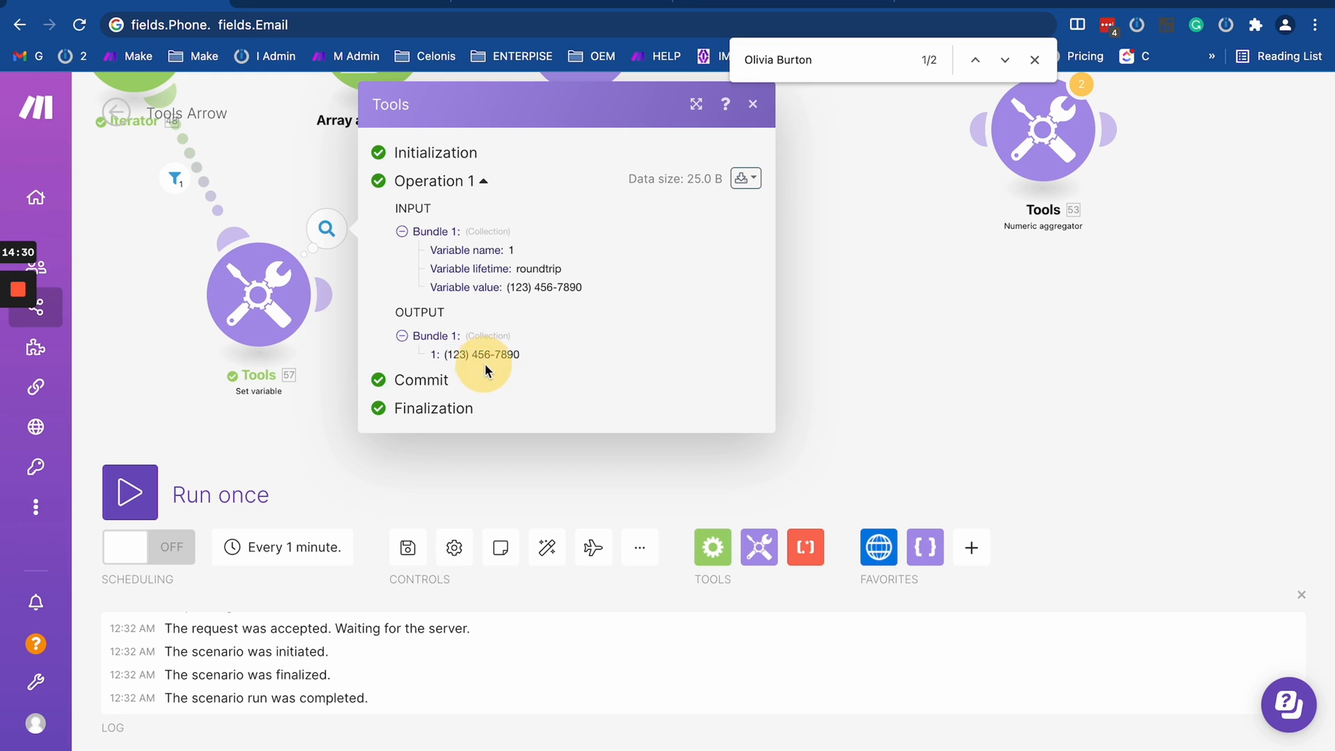
- Reopen the Set variable module and copy its entire get(map()) formula
{"action": "left_click", "coordinate": [317, 384]}
{"action": "left_click", "coordinate": [547, 547]}
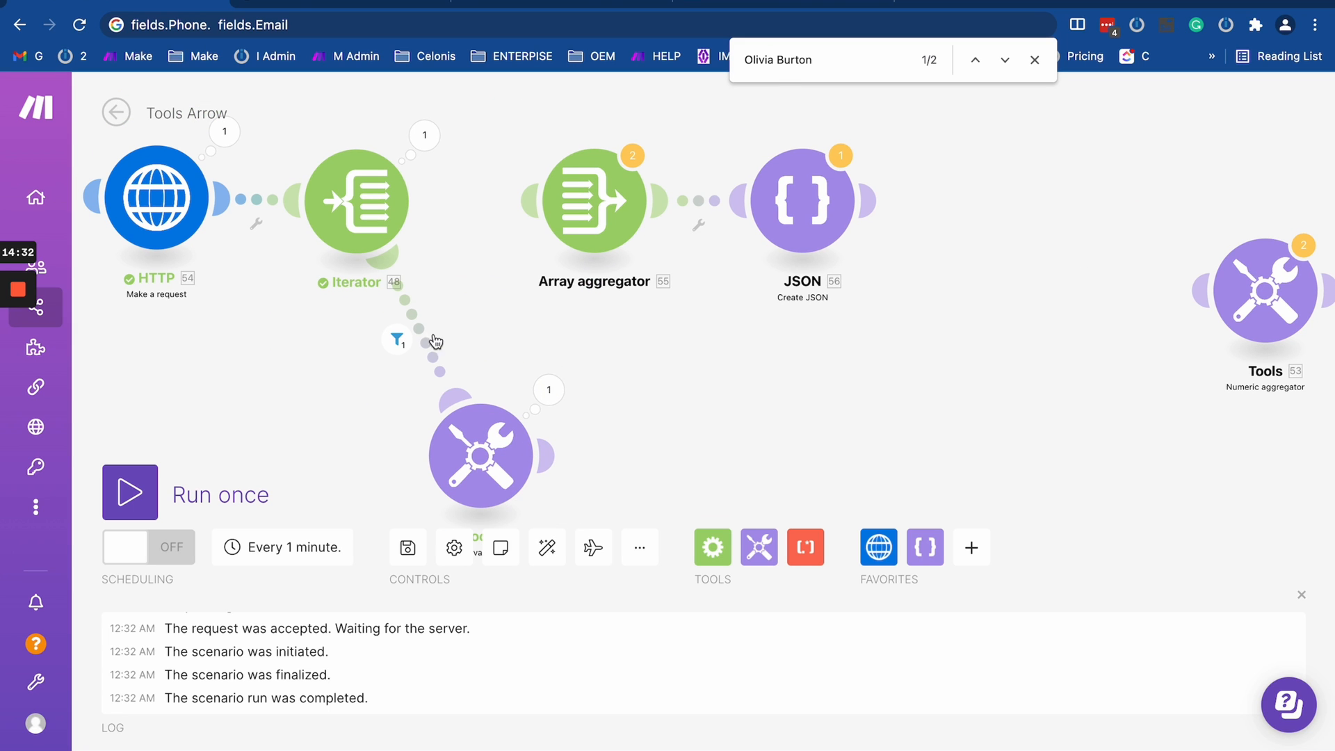
{"action": "left_click", "coordinate": [499, 448]}
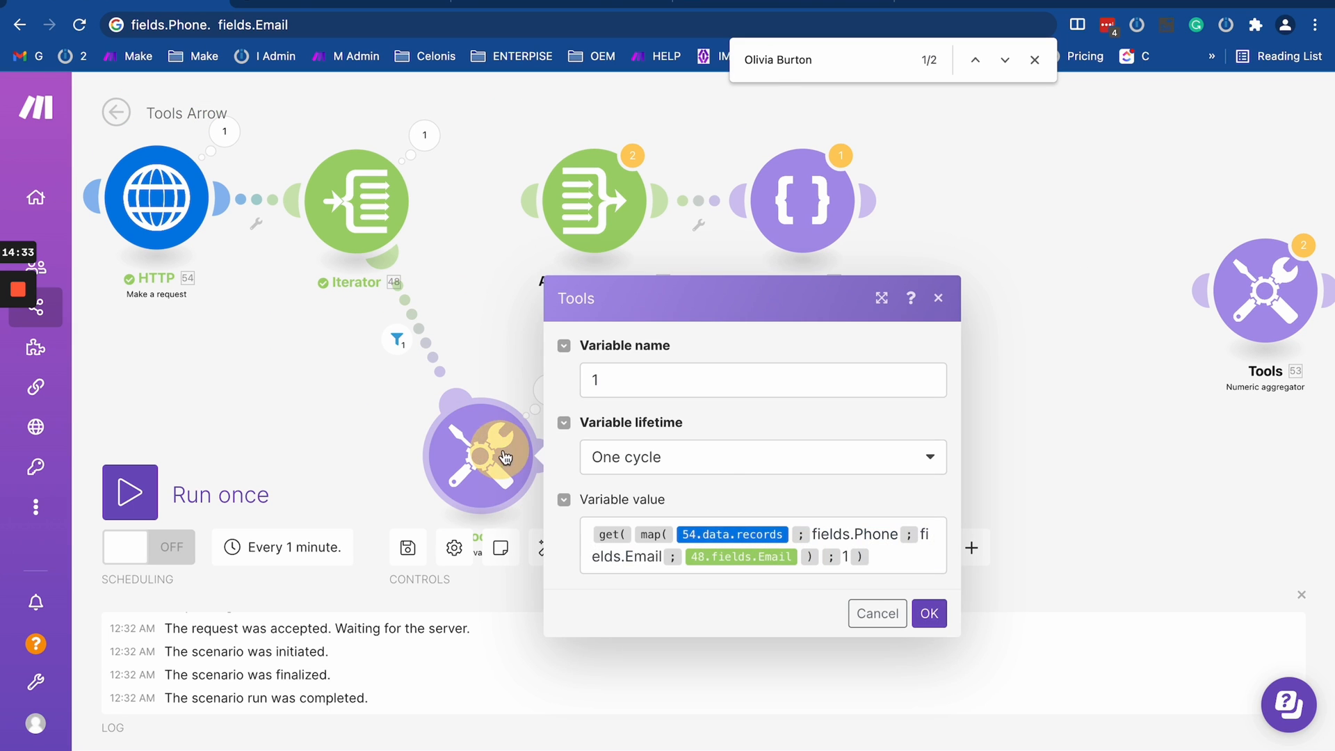
{"action": "left_click", "coordinate": [904, 564]}
{"action": "key", "text": "ctrl+a"}
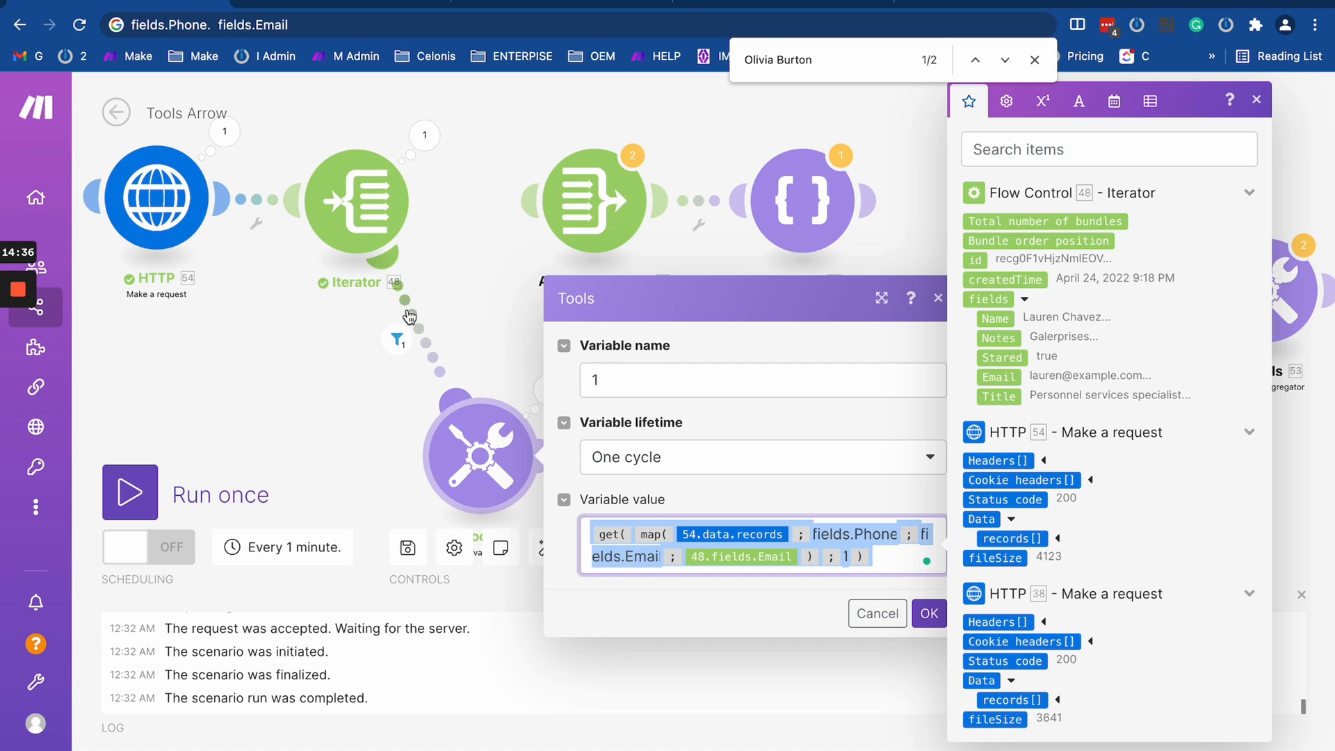
- Unlink Set variable from the Iterator and attach the Array aggregator to the Iterator in its place
{"action": "left_click", "coordinate": [397, 340]}
{"action": "left_click", "coordinate": [445, 358]}
{"action": "left_click_drag", "start_coordinate": [579, 220], "coordinate": [514, 213]}
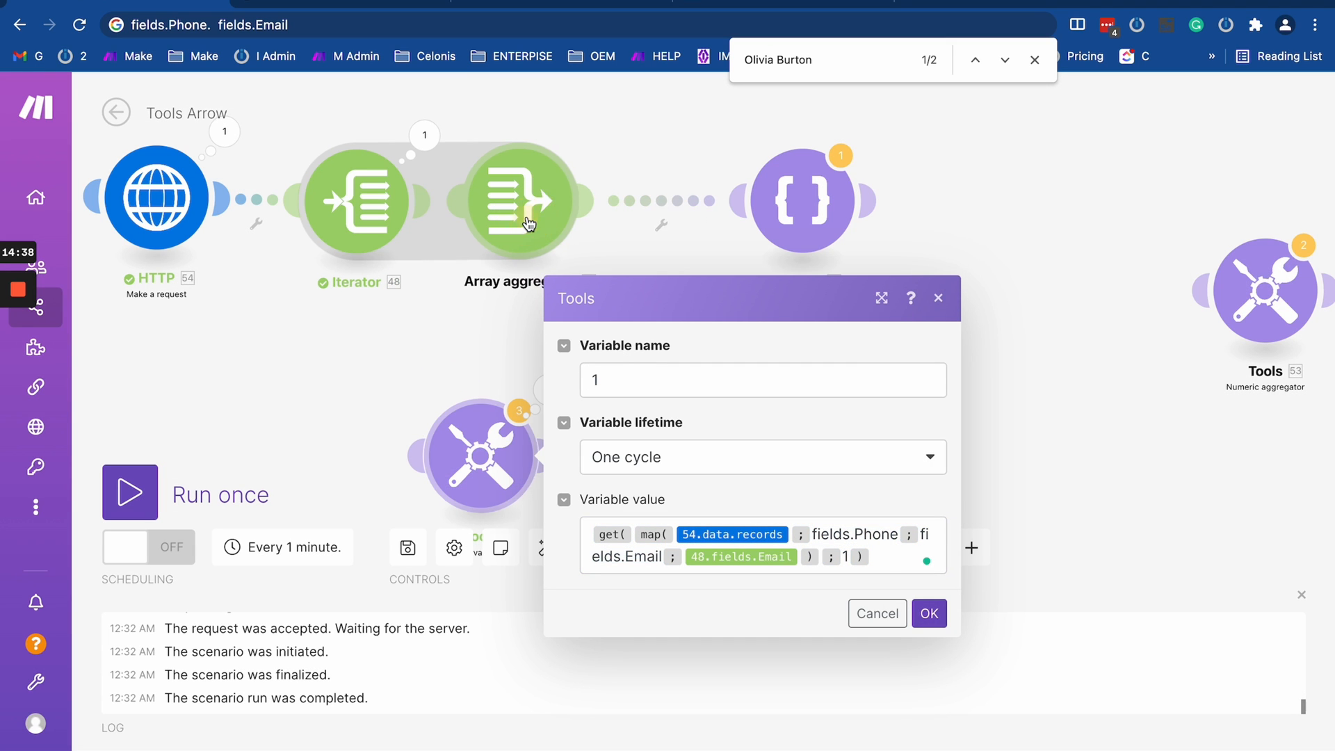
- Replace the empty map() in the Array aggregator's Phone field with the copied get(map()) formula and save
{"action": "left_click", "coordinate": [530, 223]}
{"action": "scroll", "coordinate": [722, 525], "scroll_direction": "down", "scroll_amount": 4}
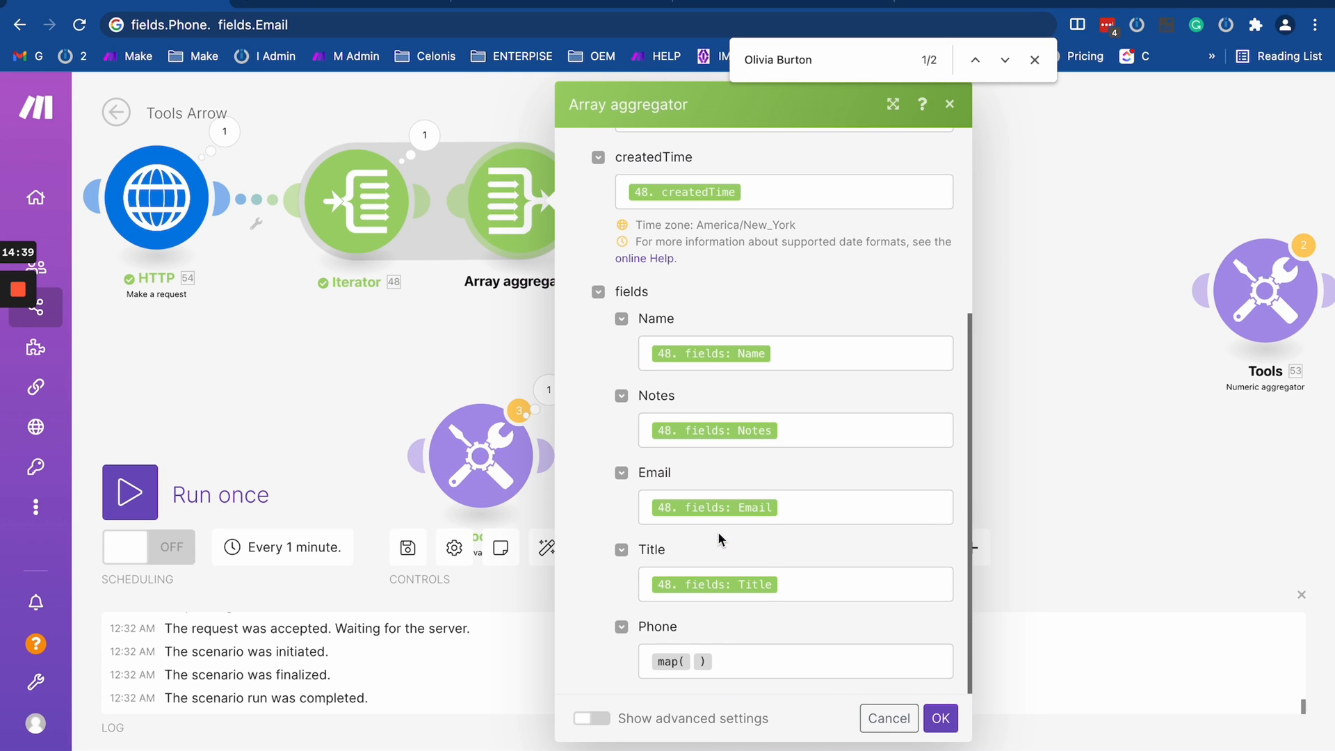
{"action": "left_click", "coordinate": [740, 663]}
{"action": "key", "text": "ctrl+v"}
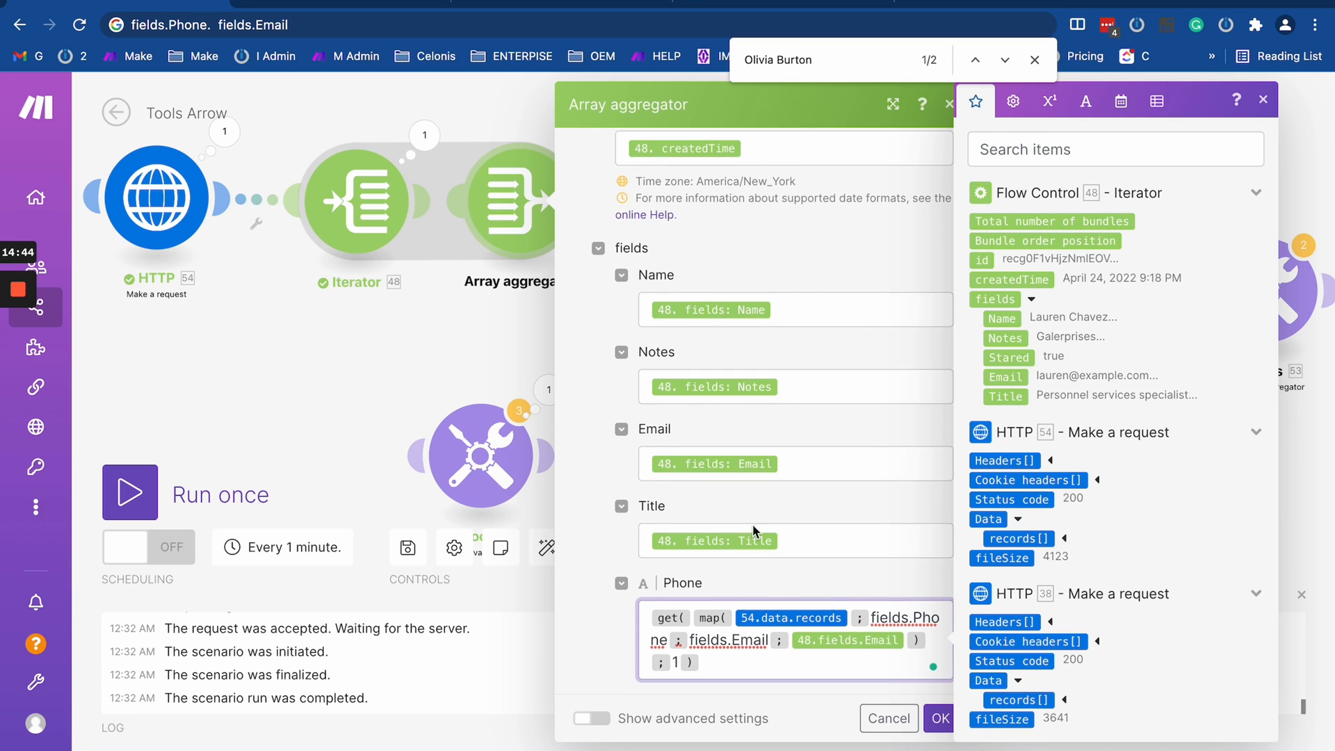
{"action": "scroll", "coordinate": [753, 532], "scroll_direction": "up", "scroll_amount": 5}
{"action": "scroll", "coordinate": [753, 532], "scroll_direction": "down", "scroll_amount": 5}
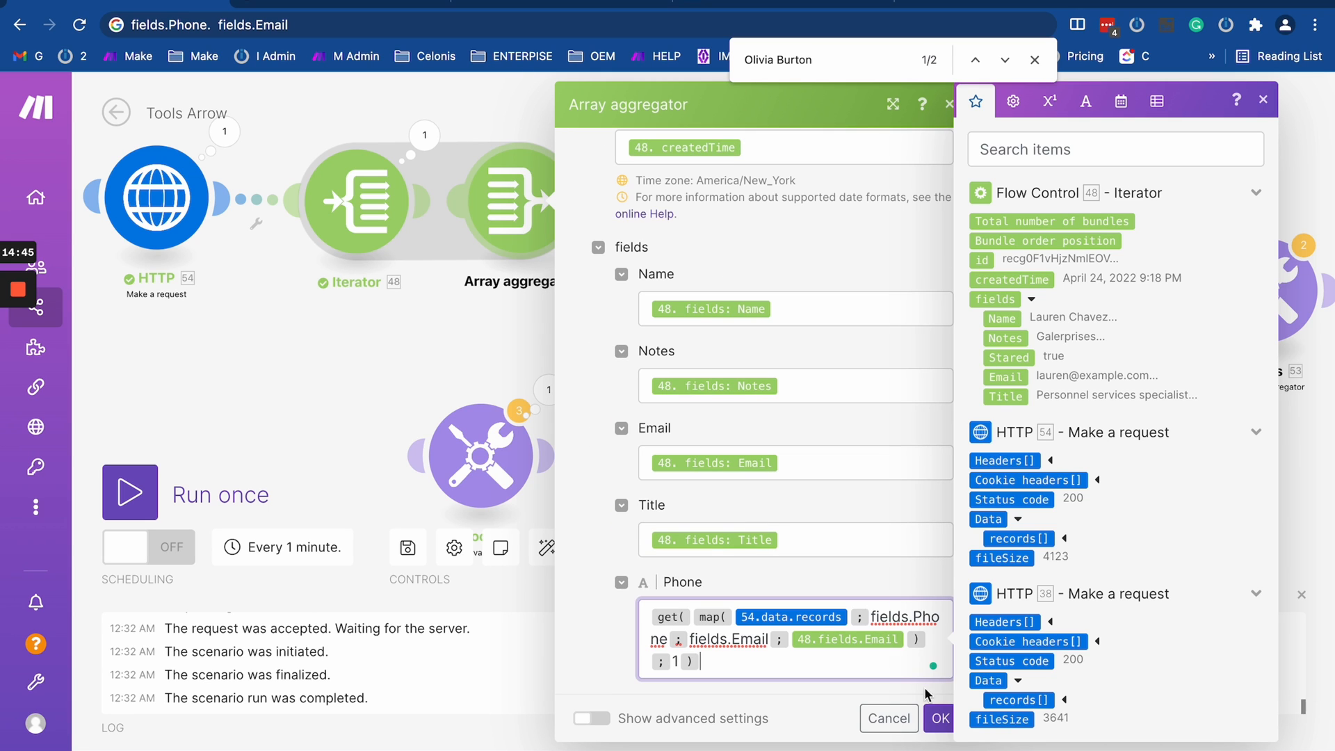
{"action": "left_click", "coordinate": [940, 721]}
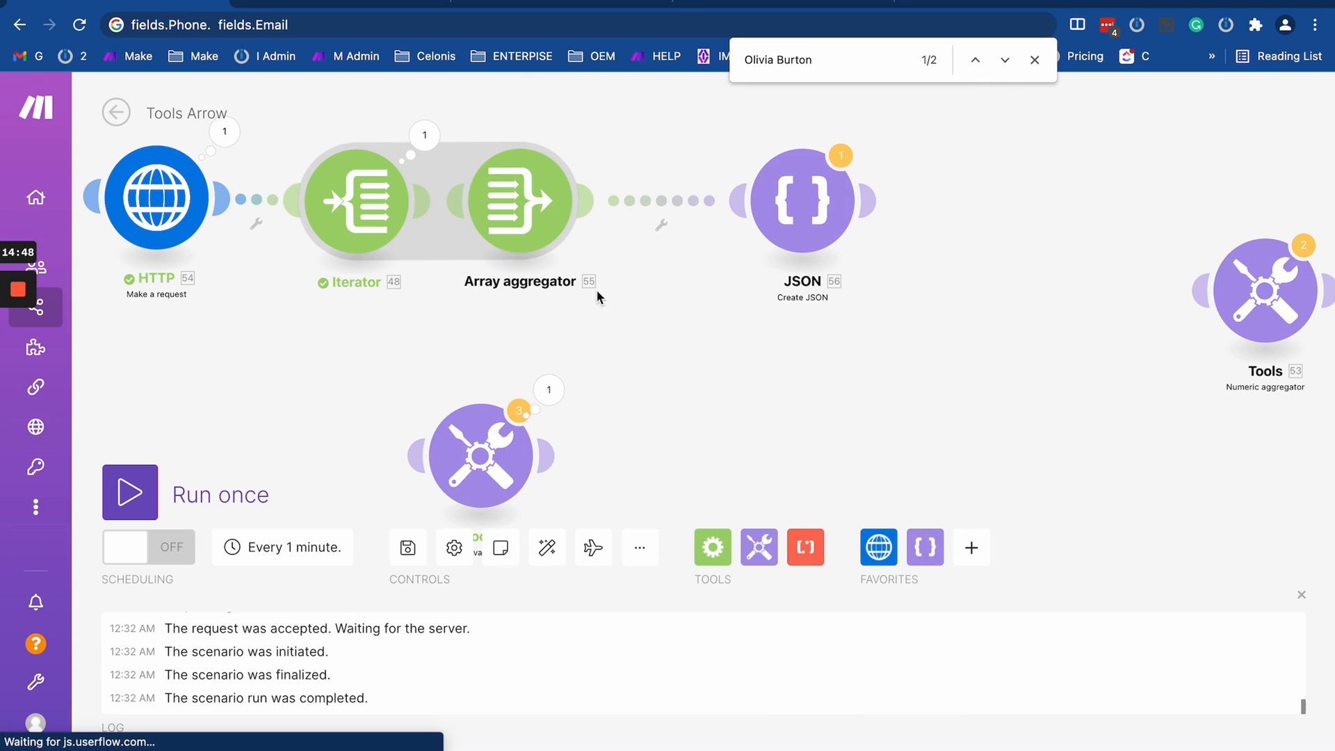
{"action": "left_click_drag", "start_coordinate": [515, 225], "coordinate": [512, 225]}
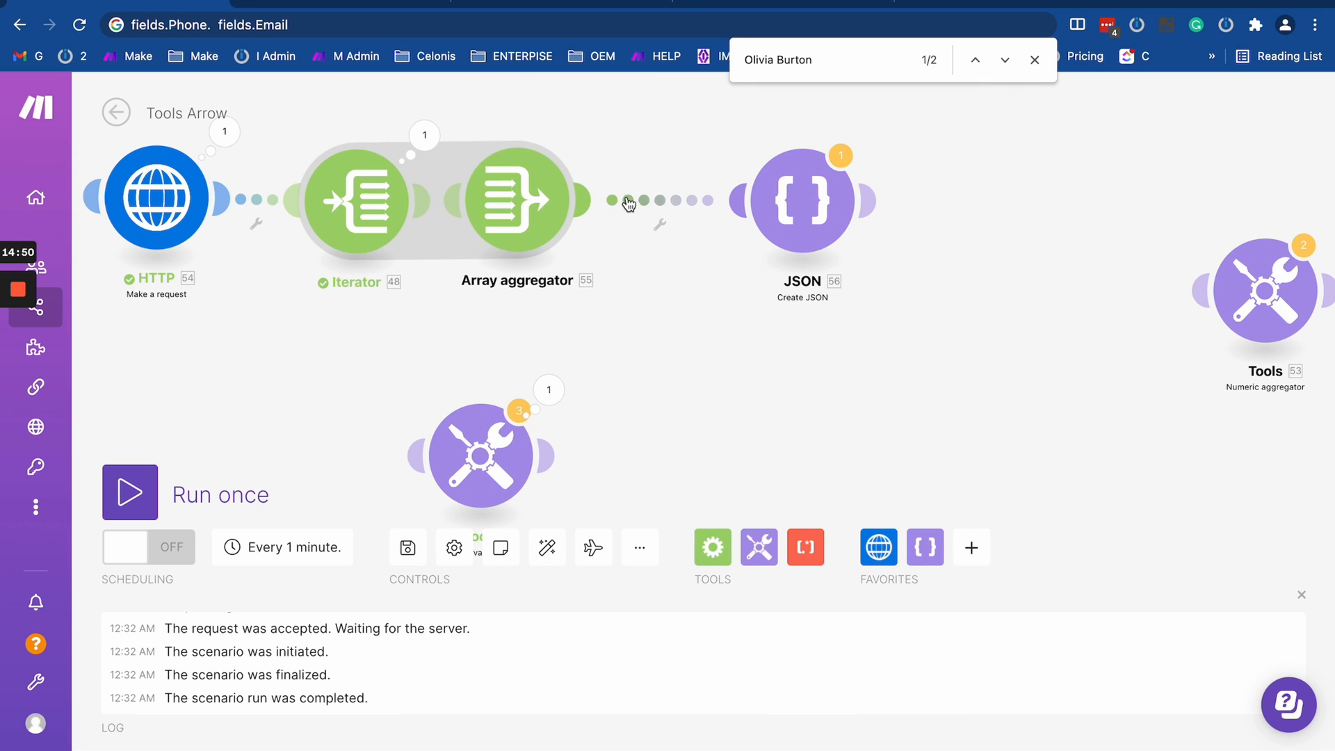
{"action": "left_click_drag", "start_coordinate": [697, 304], "coordinate": [857, 305]}
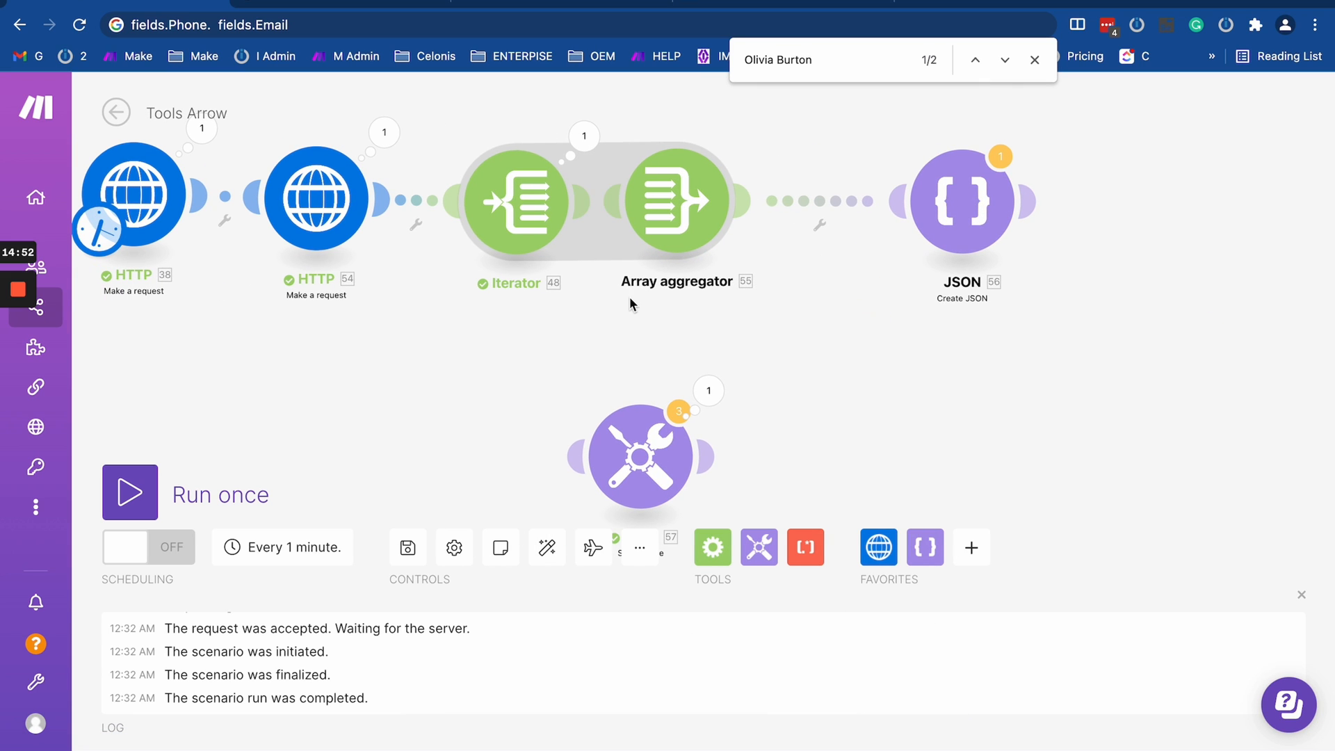
- Run the scenario once despite the JSON transformer warning and open the Array aggregator's run output
{"action": "left_click", "coordinate": [131, 492]}
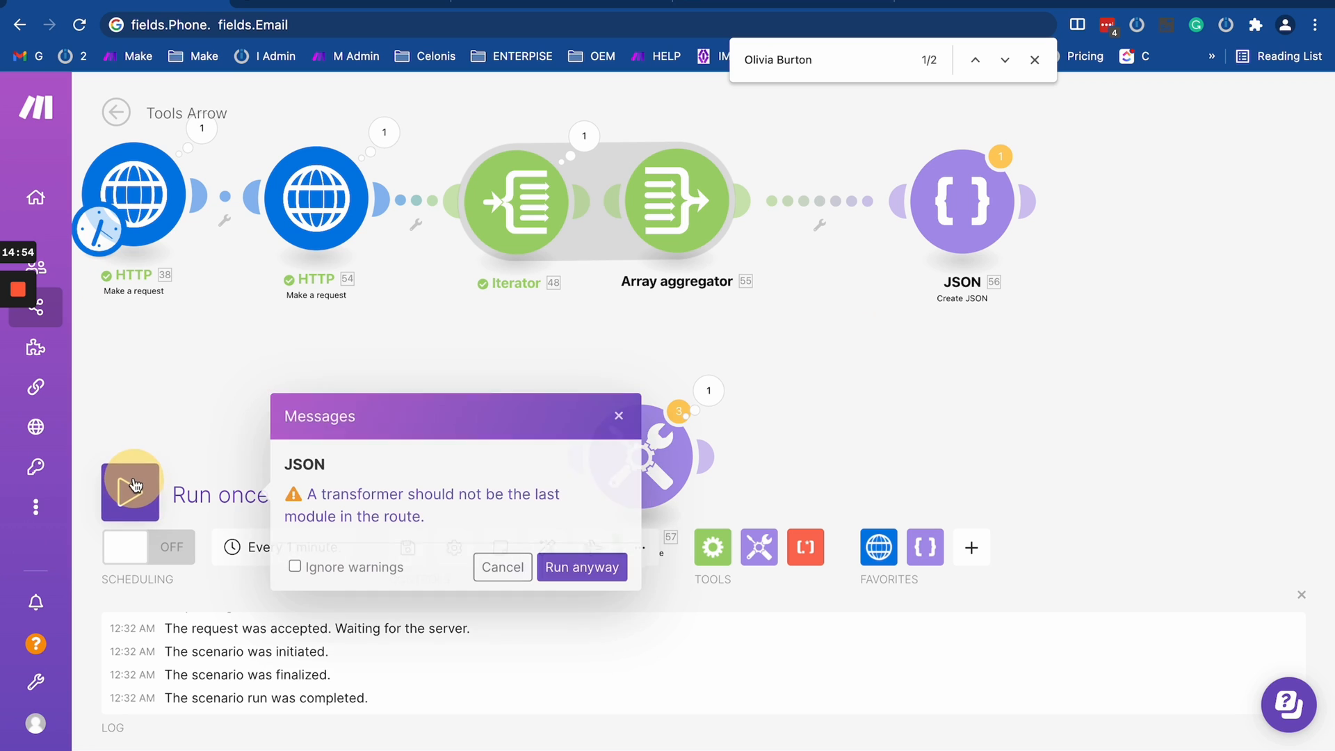
{"action": "left_click", "coordinate": [584, 566]}
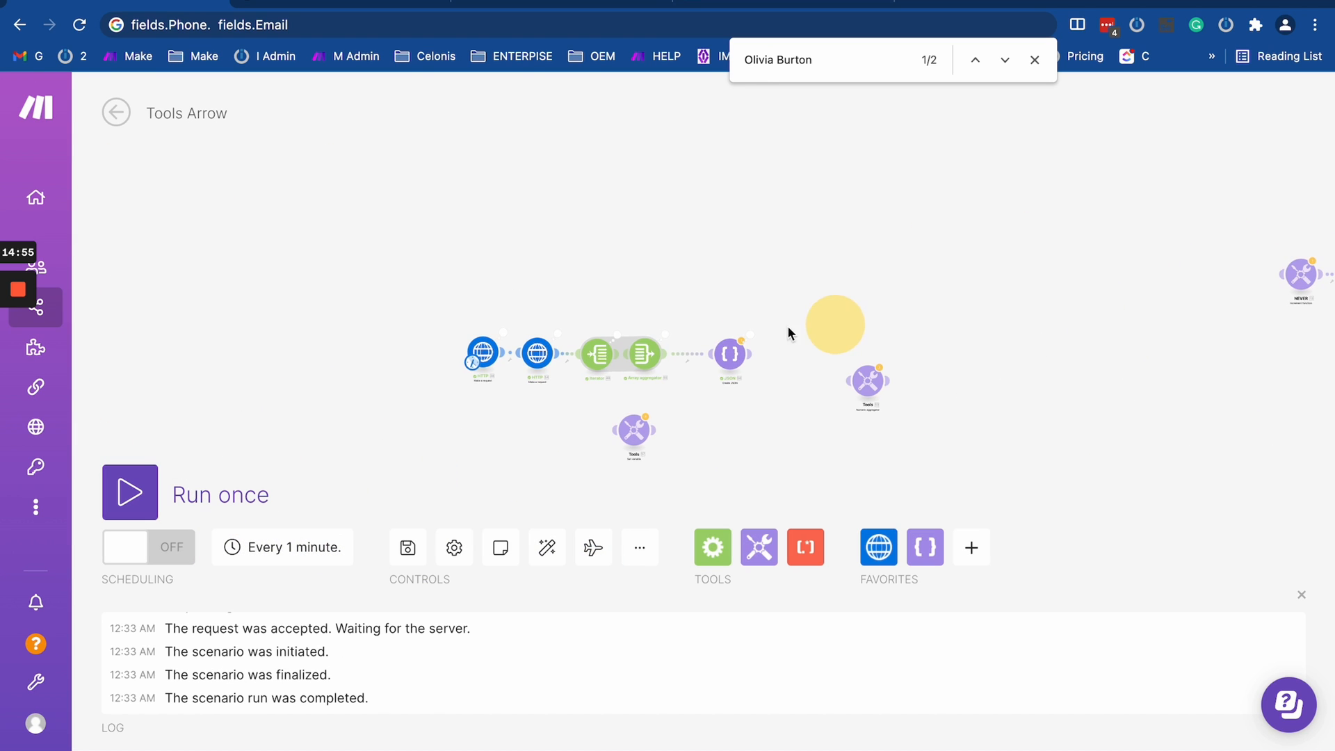
{"action": "scroll", "coordinate": [644, 335], "scroll_direction": "up", "scroll_amount": 5}
{"action": "left_click", "coordinate": [727, 328]}
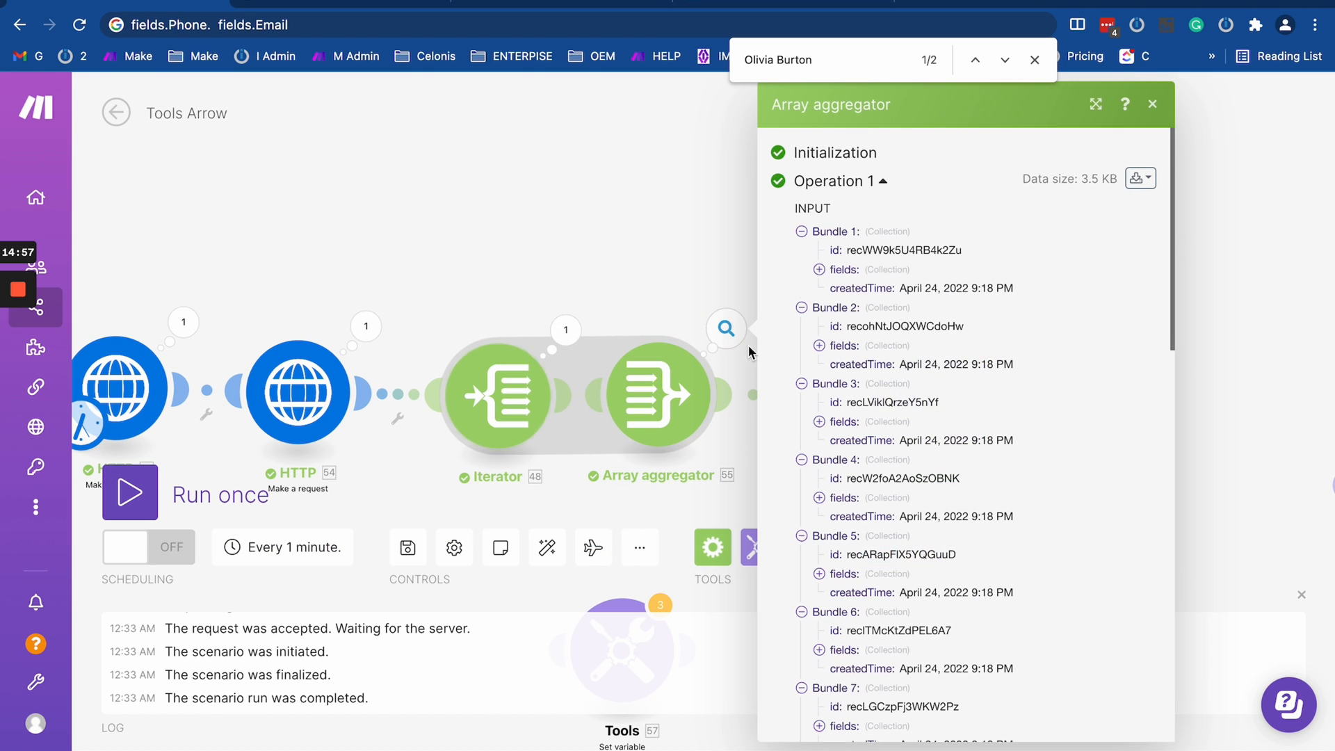
- Expand the output array and examine the fields of its item 3, including the Phone value
{"action": "scroll", "coordinate": [873, 541], "scroll_direction": "down", "scroll_amount": 15}
{"action": "left_click", "coordinate": [837, 647]}
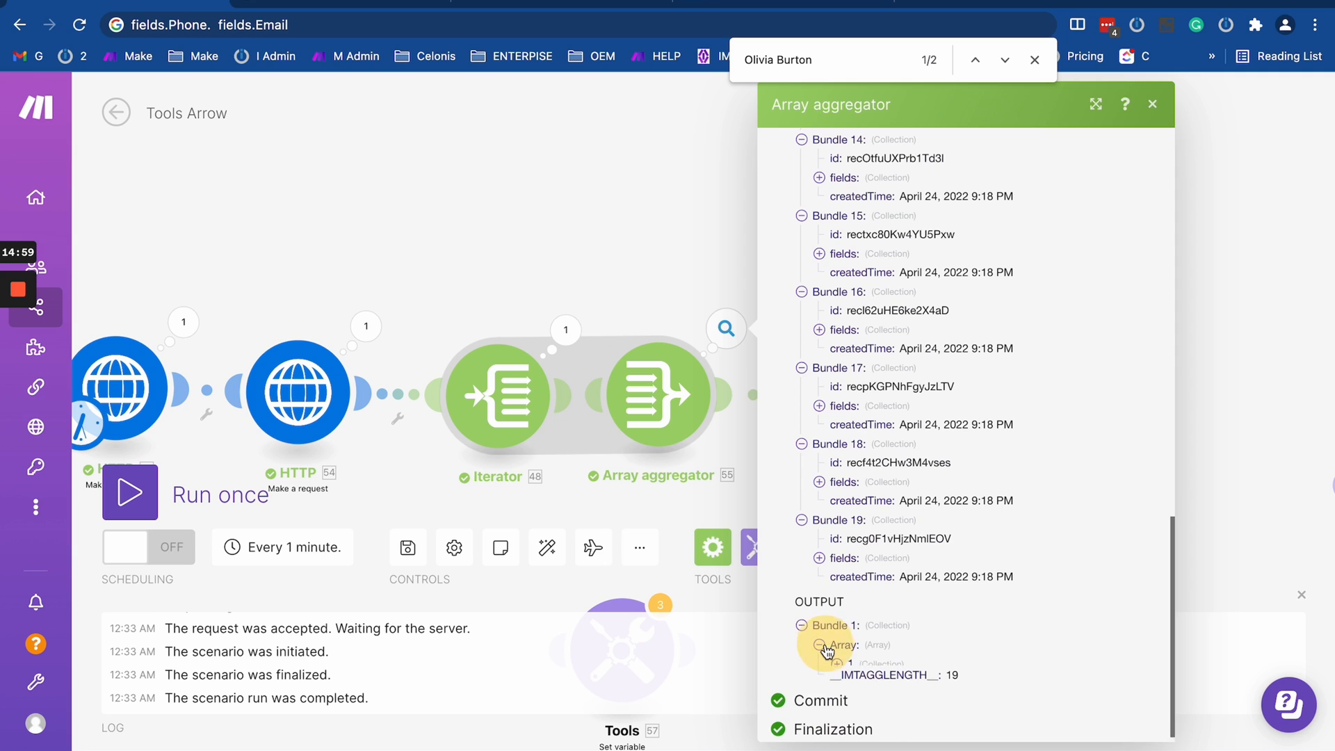
{"action": "left_click", "coordinate": [837, 644]}
{"action": "left_click", "coordinate": [837, 624]}
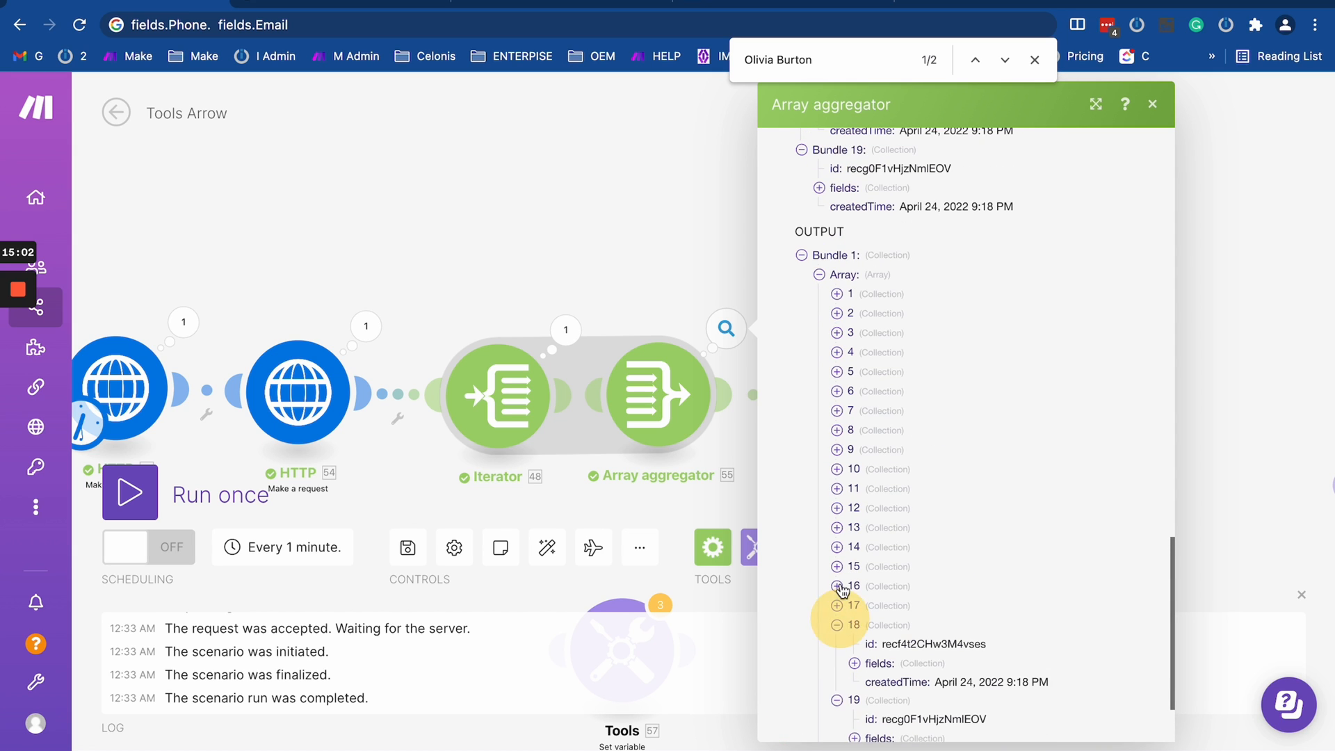
{"action": "left_click", "coordinate": [835, 402]}
{"action": "left_click", "coordinate": [836, 333]}
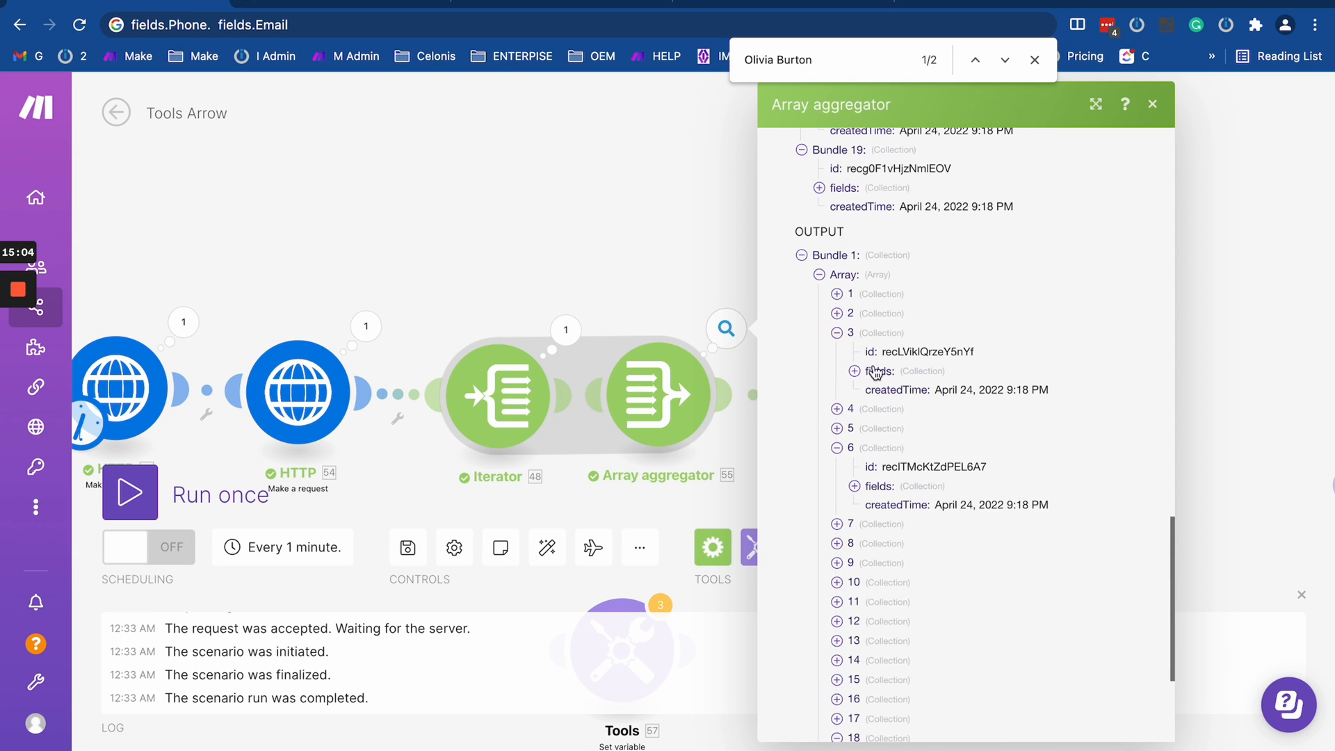
{"action": "left_click", "coordinate": [855, 371]}
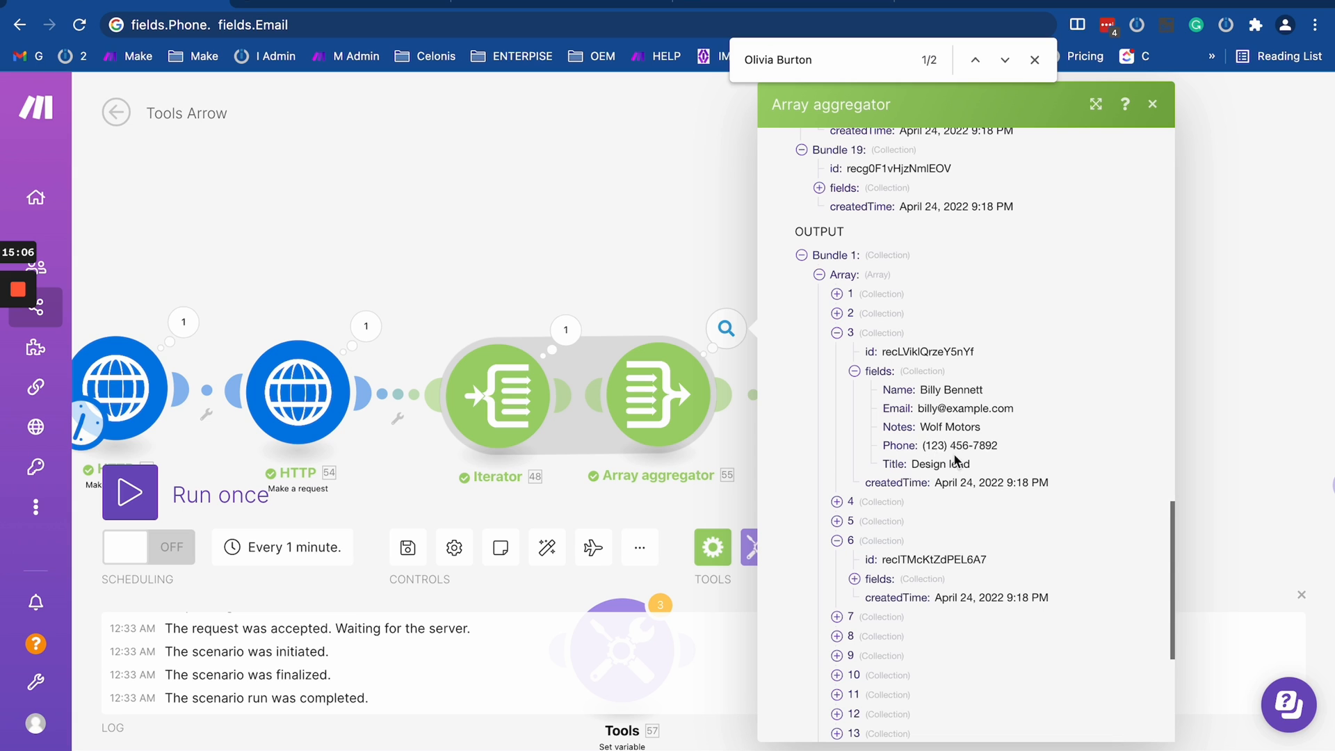
- Copy item 3's phone number and find it in Airtable's Contacts2 table to check it against the matching record
{"action": "left_click_drag", "start_coordinate": [922, 449], "coordinate": [1031, 446]}
{"action": "key", "text": "ctrl+c"}
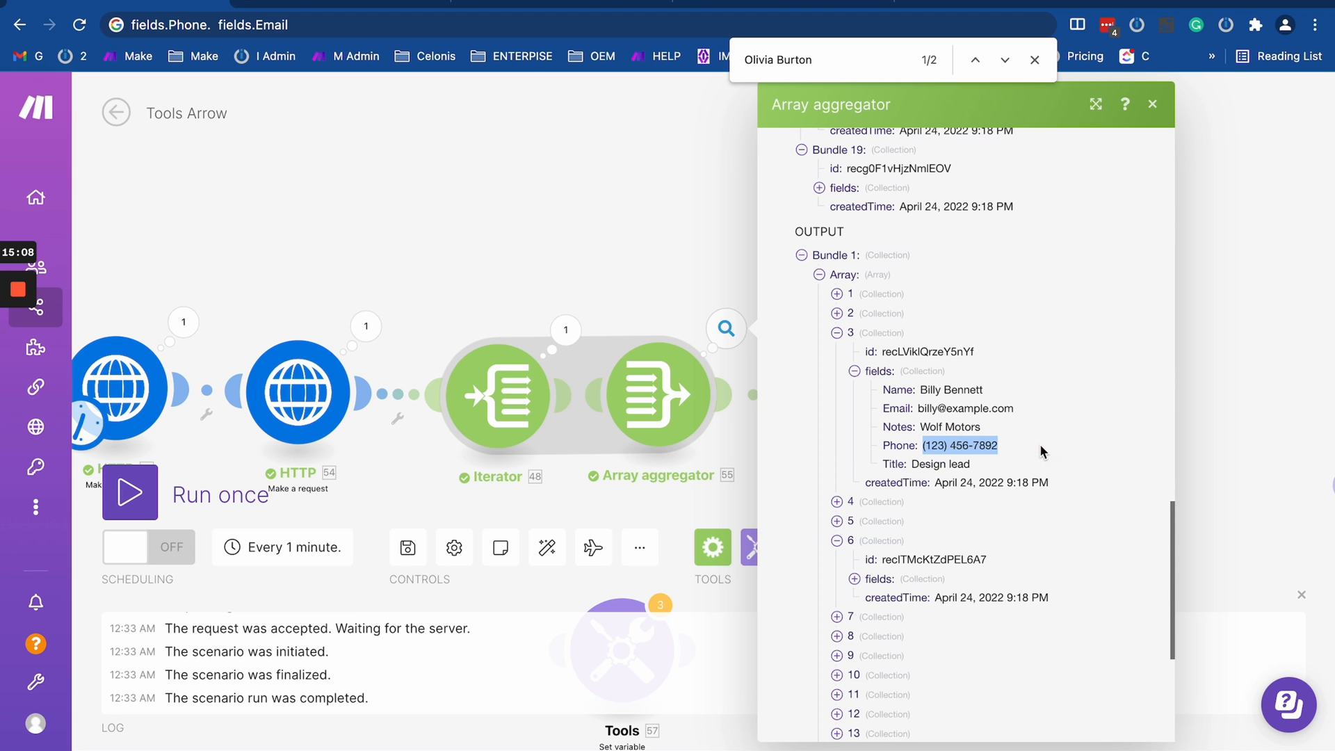
{"action": "key", "text": "ctrl+Tab"}
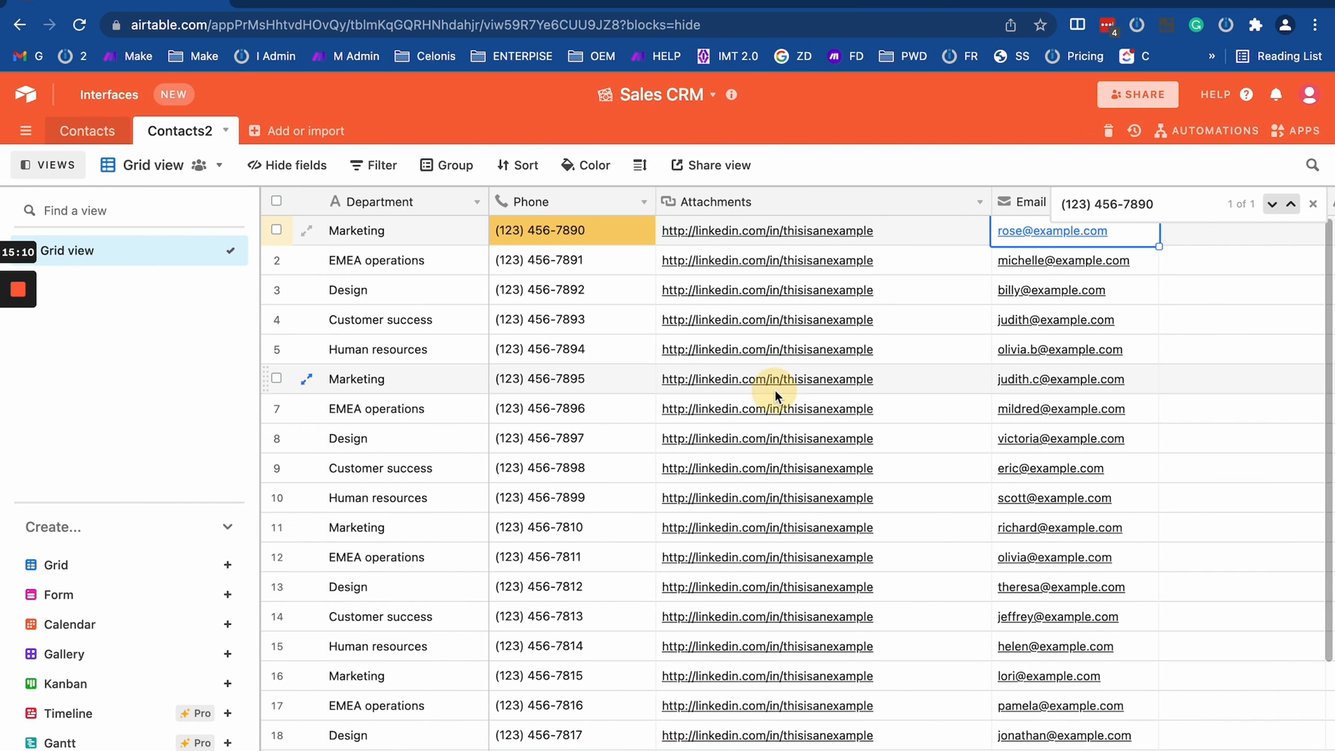
{"action": "left_click", "coordinate": [981, 381]}
{"action": "key", "text": "ctrl+f"}
{"action": "key", "text": "ctrl+v"}
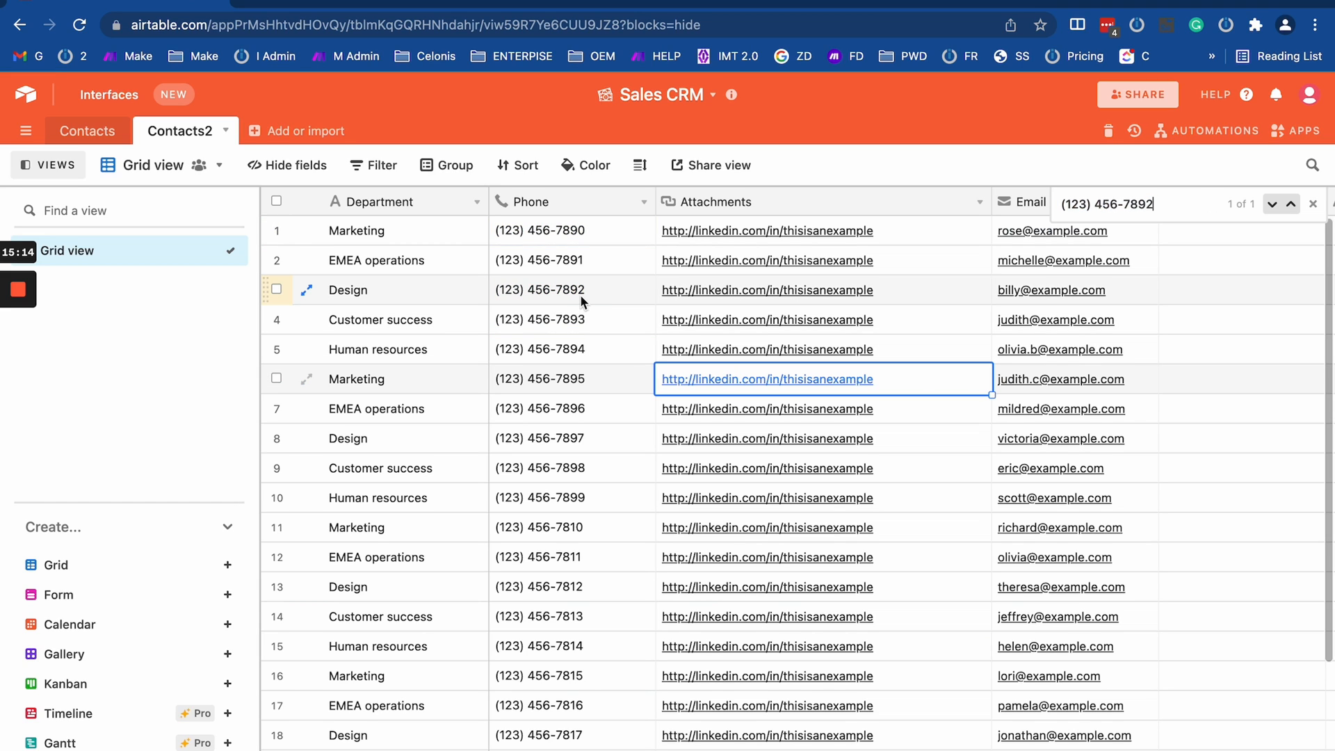
{"action": "left_click", "coordinate": [529, 291]}
- Back in Make, expand item 13's fields in the Array aggregator's output and copy its phone number
{"action": "key", "text": "ctrl+Right"}
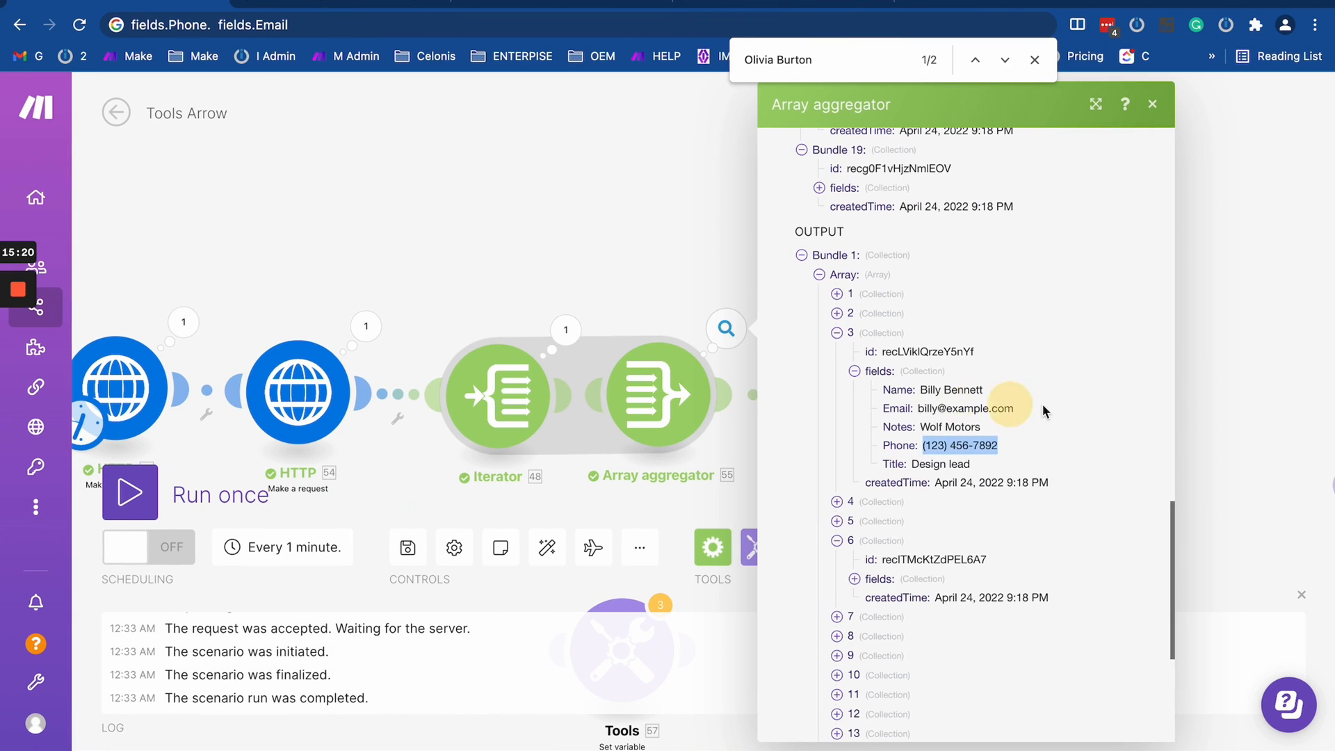
{"action": "scroll", "coordinate": [948, 473], "scroll_direction": "down", "scroll_amount": 5}
{"action": "left_click", "coordinate": [835, 416]}
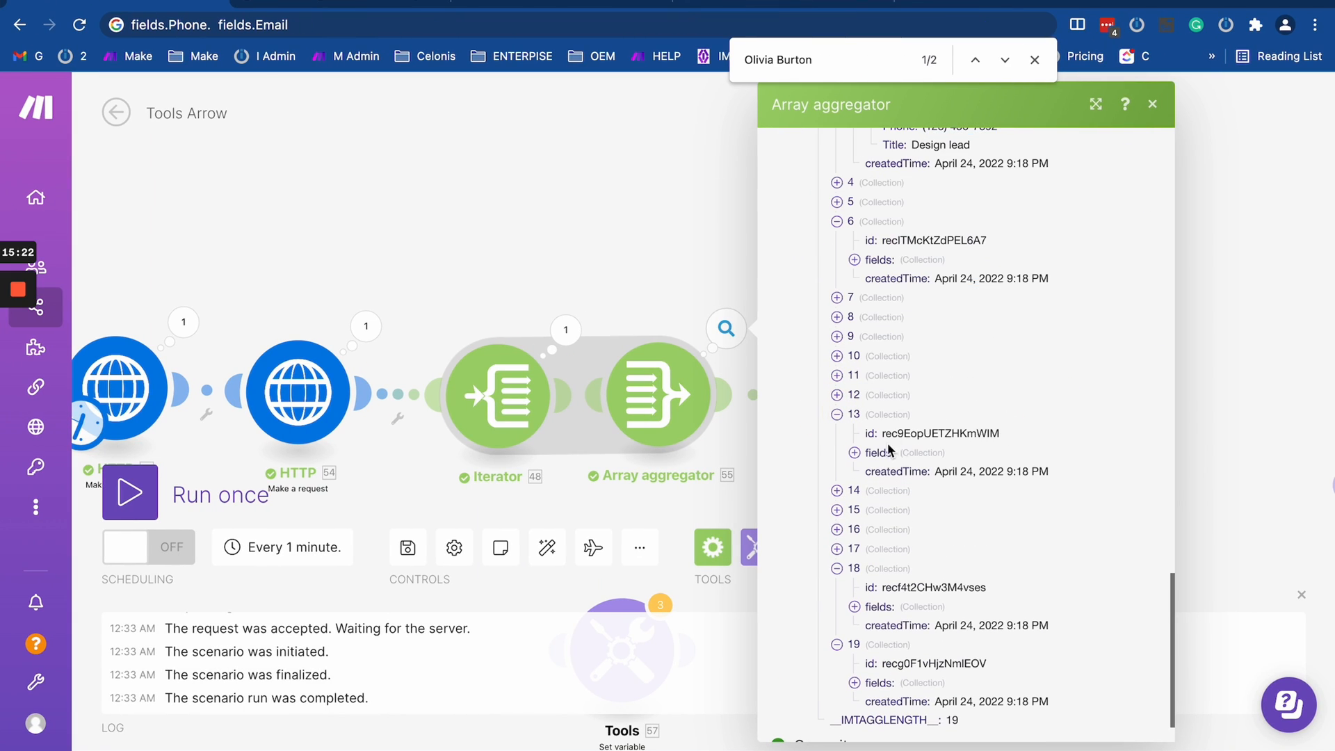
{"action": "left_click", "coordinate": [855, 453]}
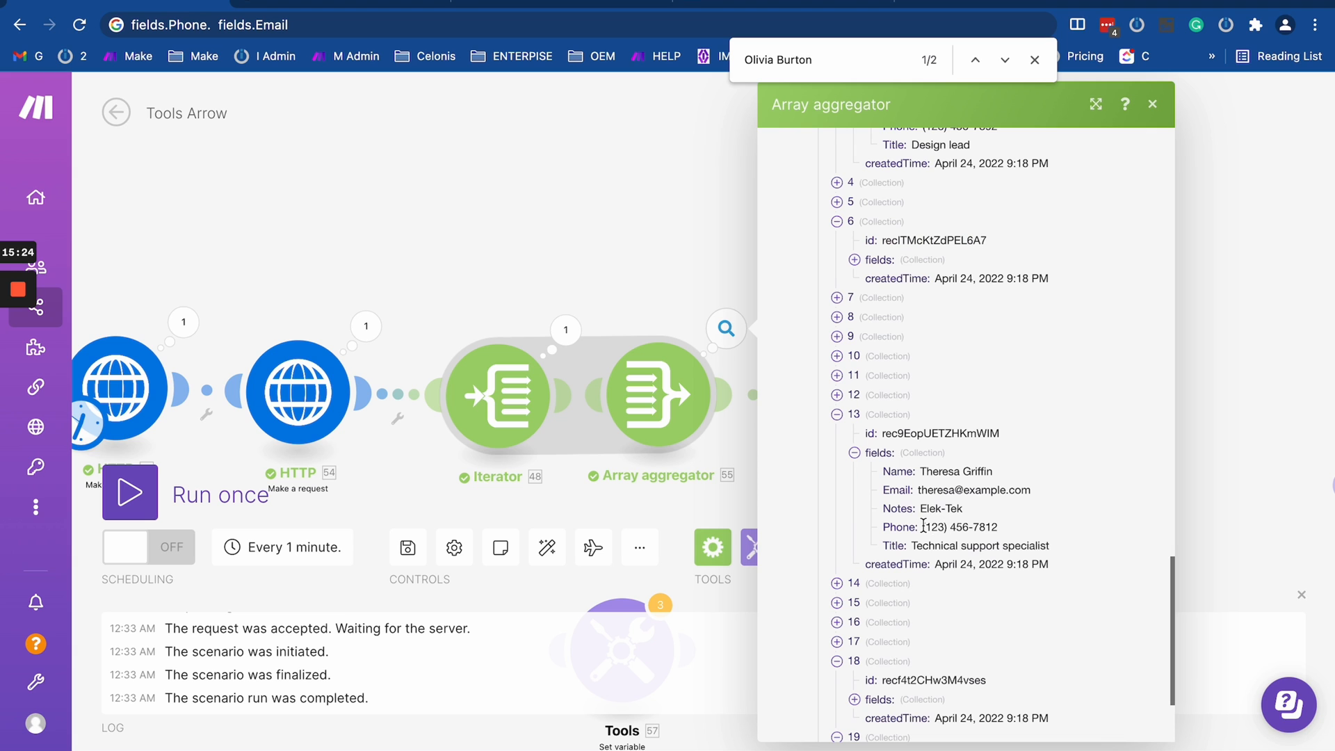
{"action": "triple_click", "coordinate": [924, 527]}
{"action": "key", "text": "ctrl+c"}
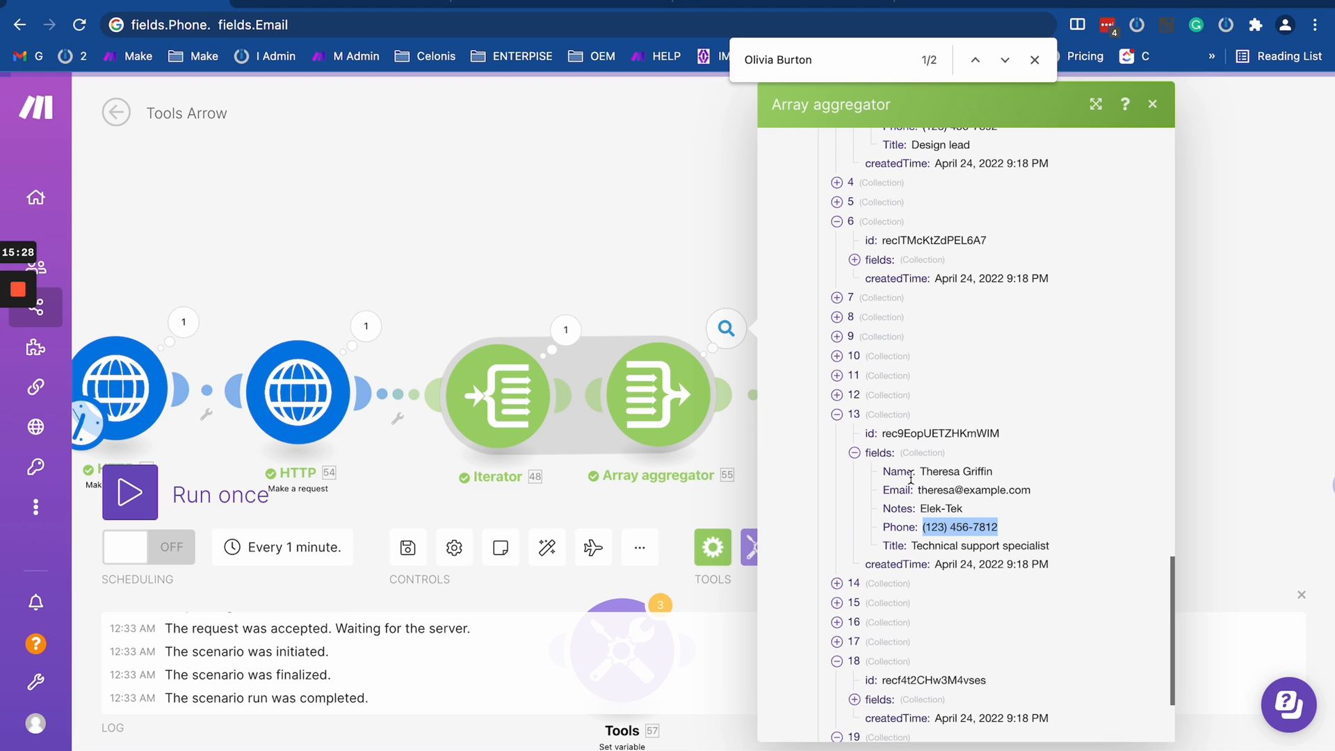
- Search Airtable's Contacts2 table for item 13's copied phone number
{"action": "key", "text": "ctrl+Left"}
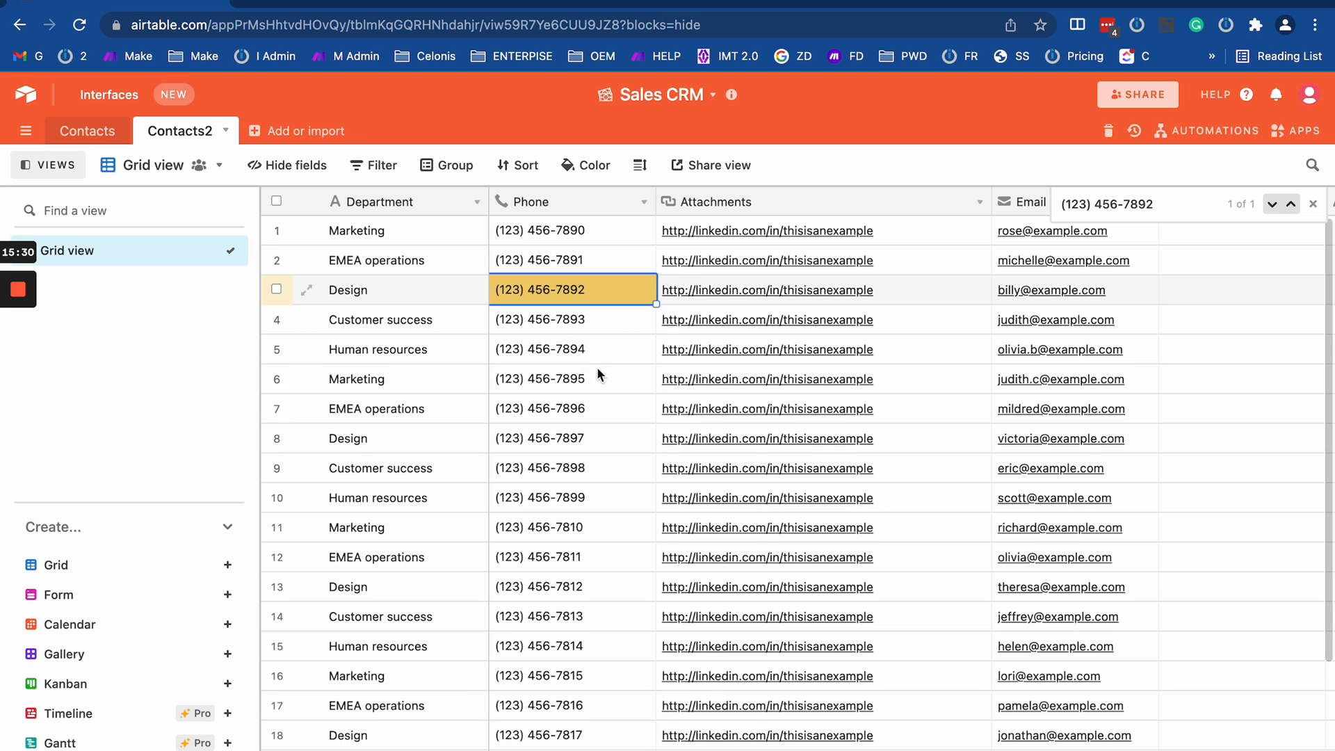
{"action": "left_click", "coordinate": [598, 370]}
{"action": "key", "text": "ctrl+f"}
{"action": "key", "text": "ctrl+v"}
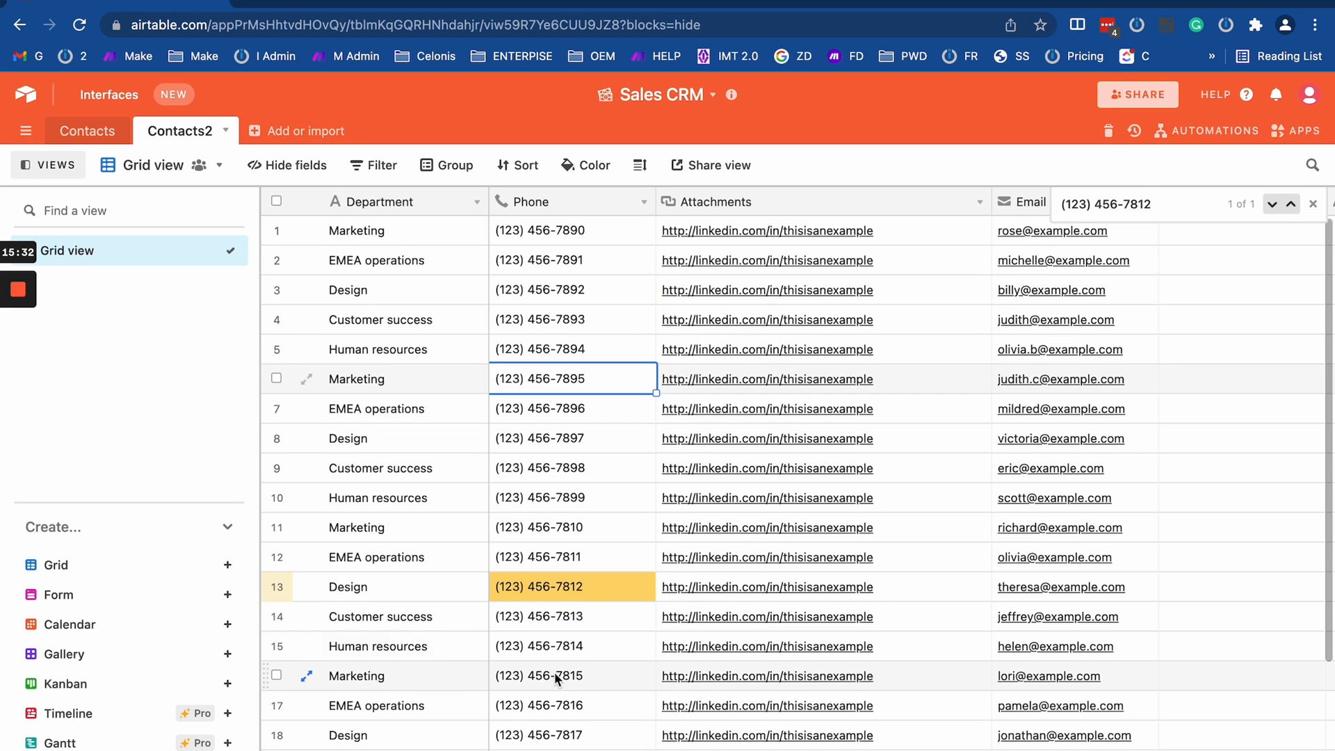
- Back in Make, delete the detached Set variable module and move Create JSON closer to the Array aggregator
{"action": "key", "text": "ctrl+Right"}
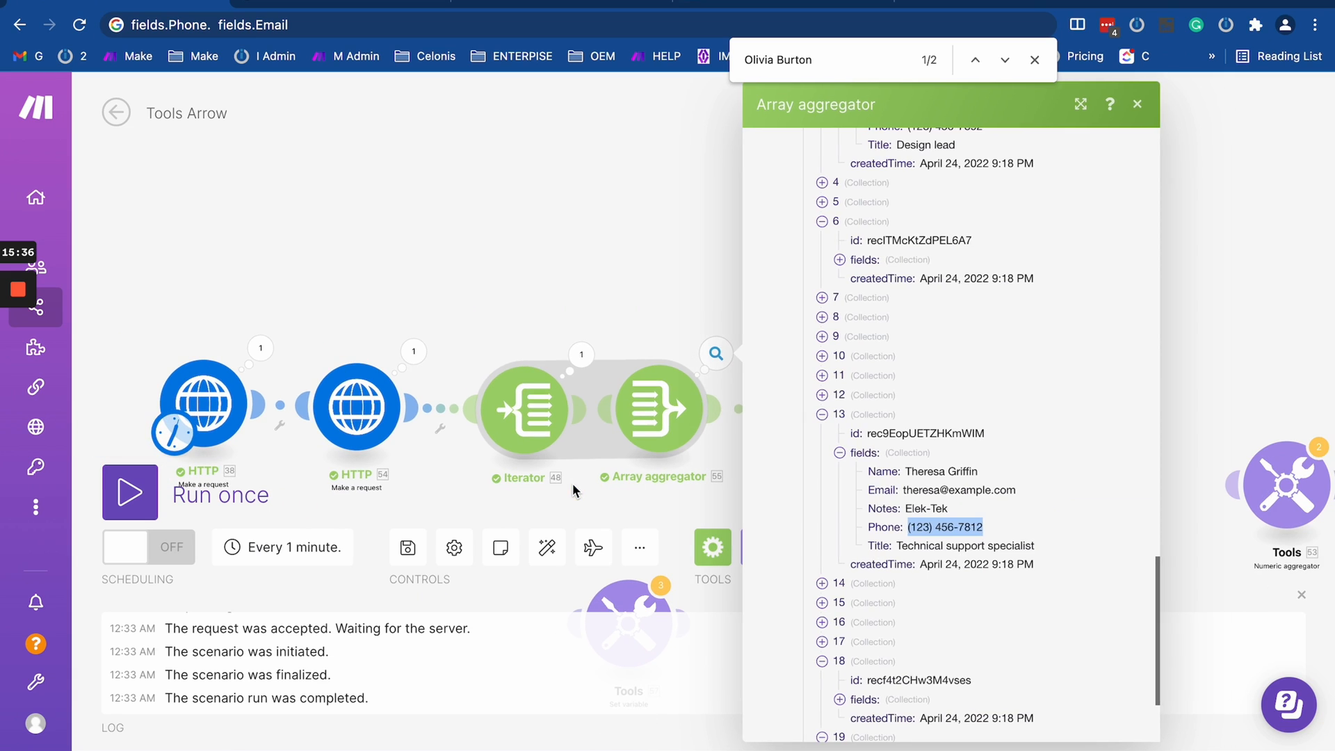
{"action": "left_click", "coordinate": [622, 271]}
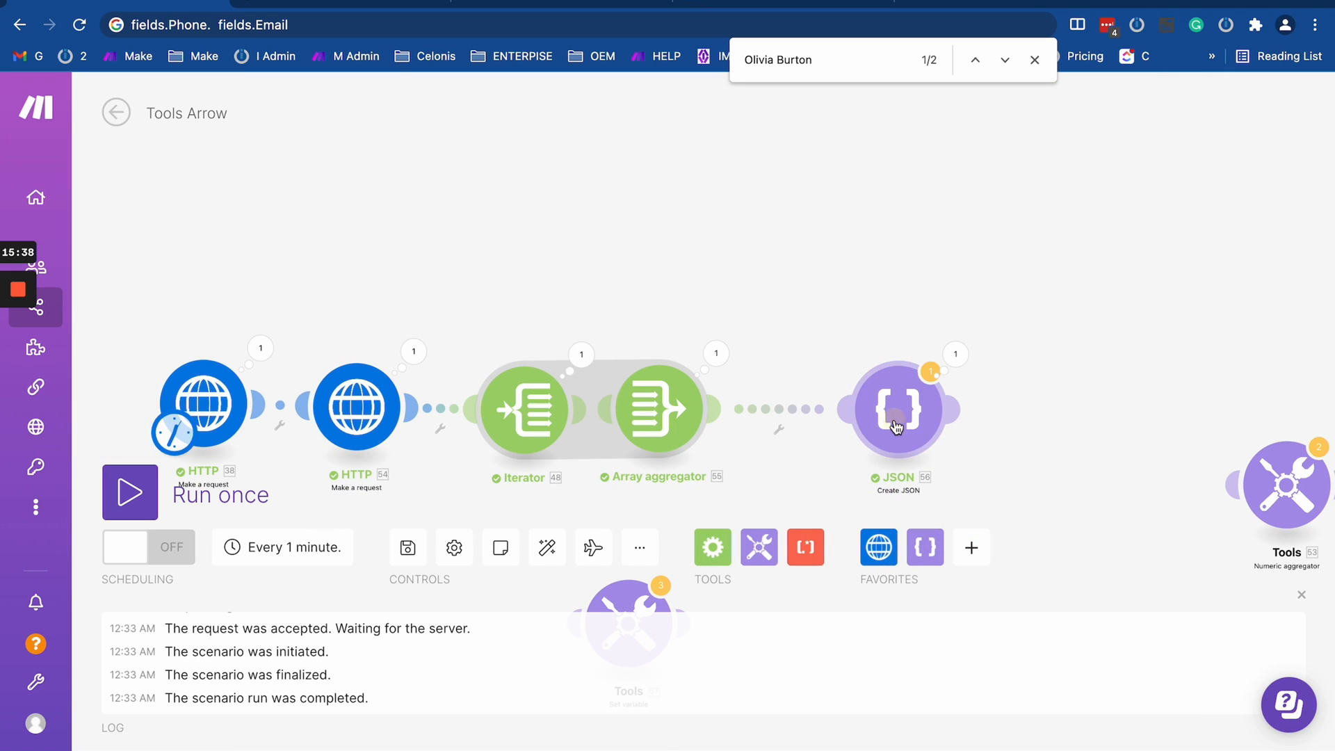
{"action": "left_click_drag", "start_coordinate": [806, 475], "coordinate": [811, 281]}
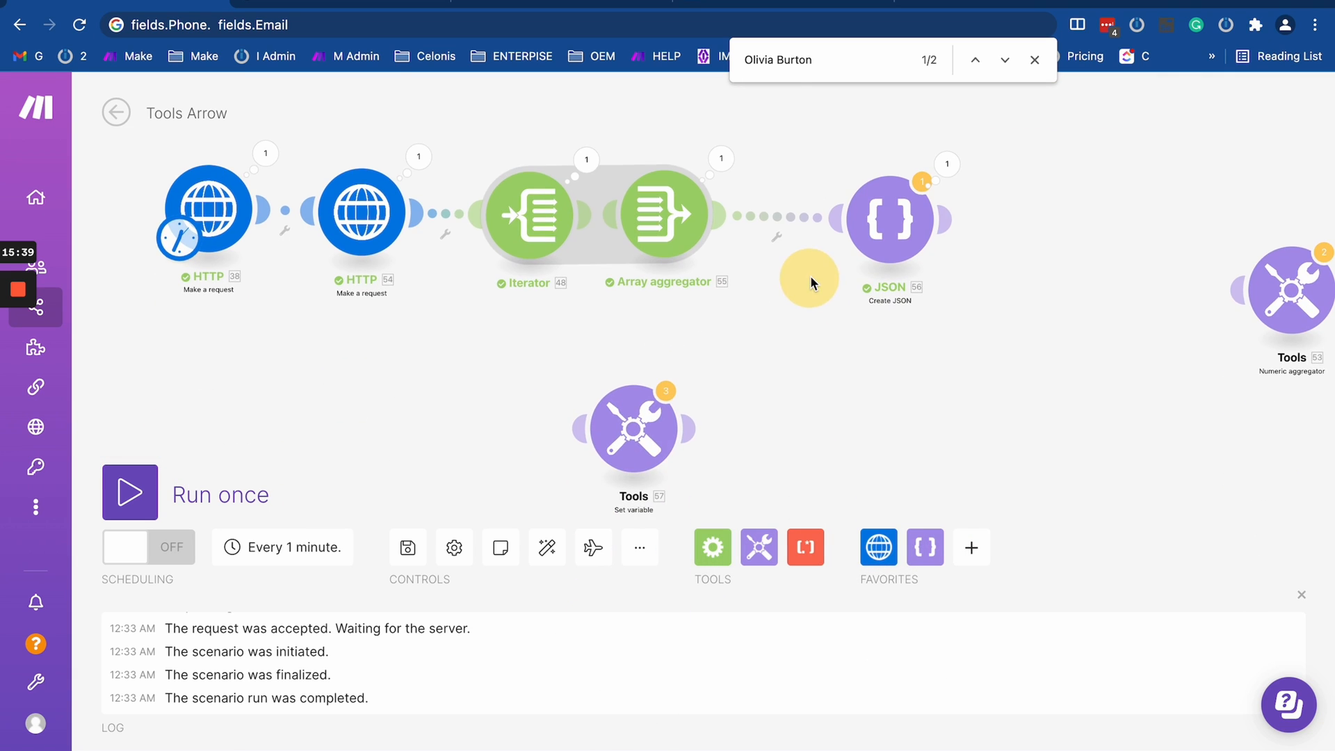
{"action": "right_click", "coordinate": [625, 416]}
{"action": "left_click", "coordinate": [669, 730]}
{"action": "left_click_drag", "start_coordinate": [737, 258], "coordinate": [577, 384]}
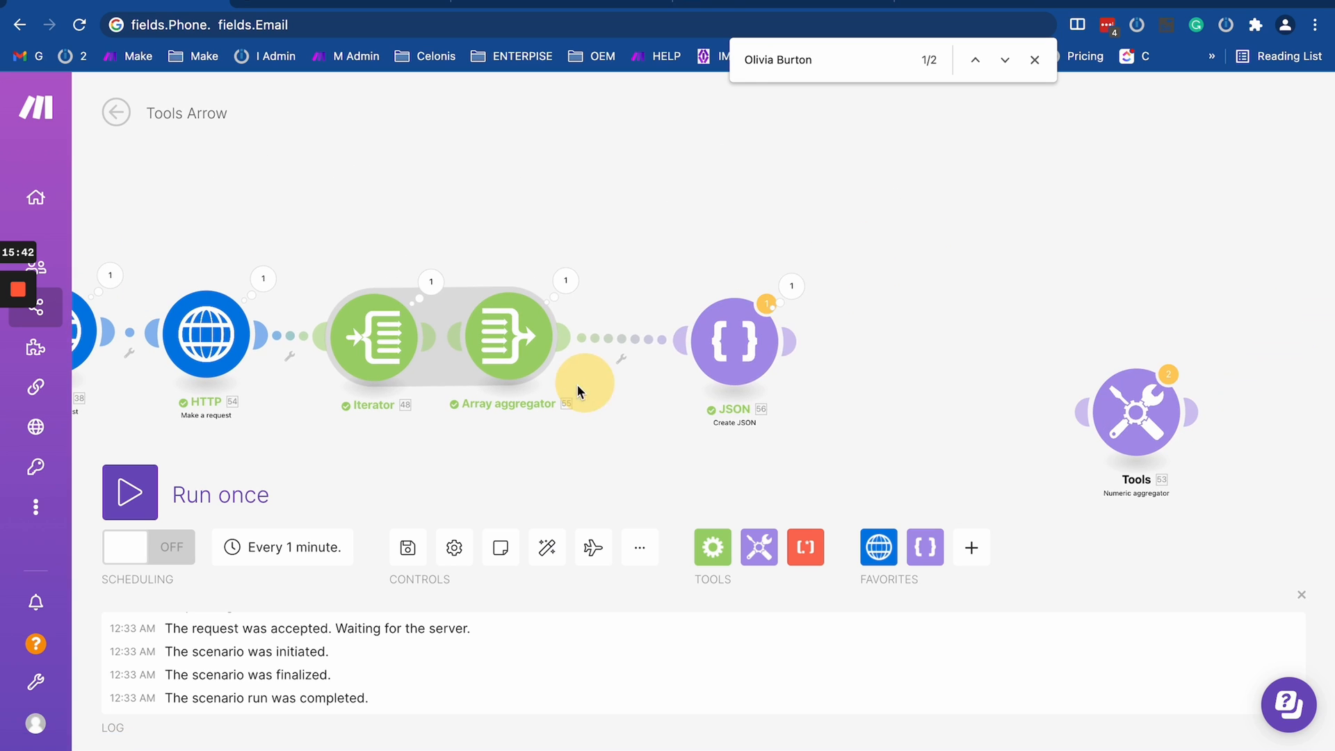
{"action": "left_click_drag", "start_coordinate": [745, 341], "coordinate": [672, 337]}
- Review the settings of the Array aggregator and the Create JSON module, leaving them without changes
{"action": "left_click", "coordinate": [562, 279]}
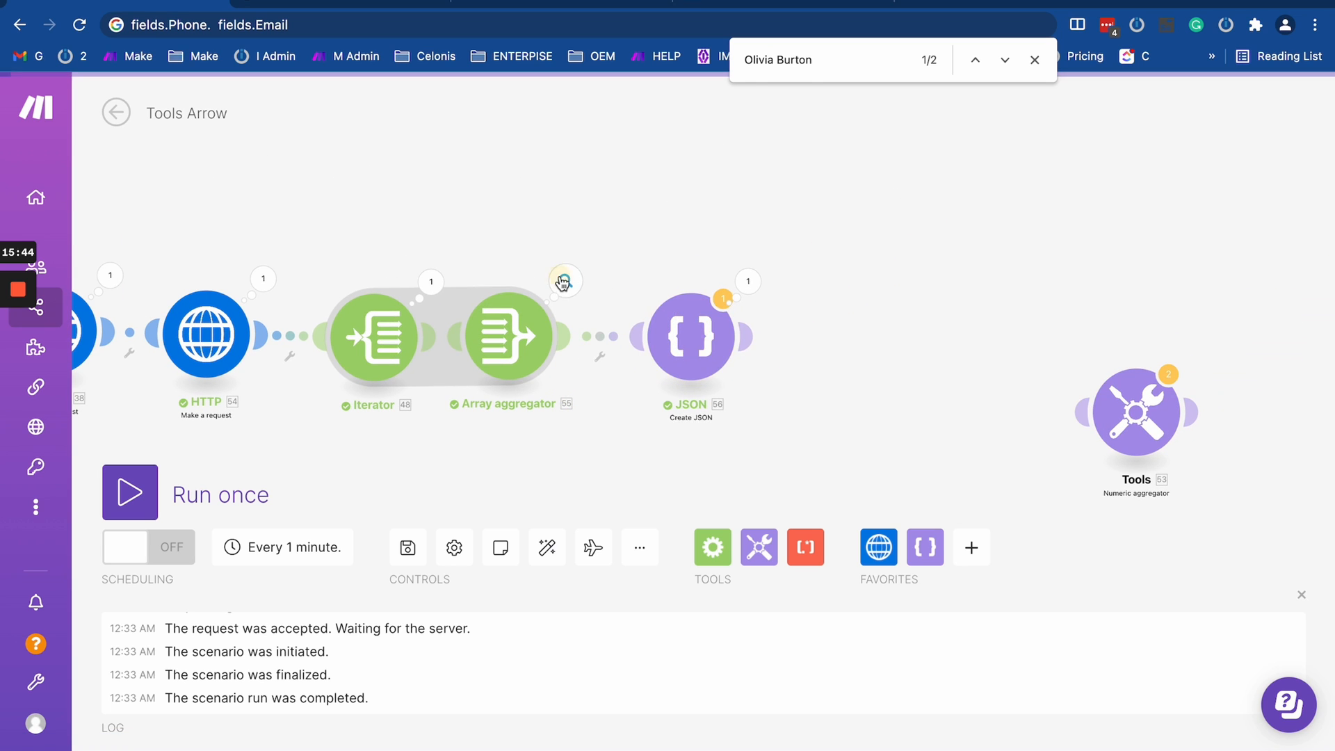
{"action": "left_click", "coordinate": [501, 337]}
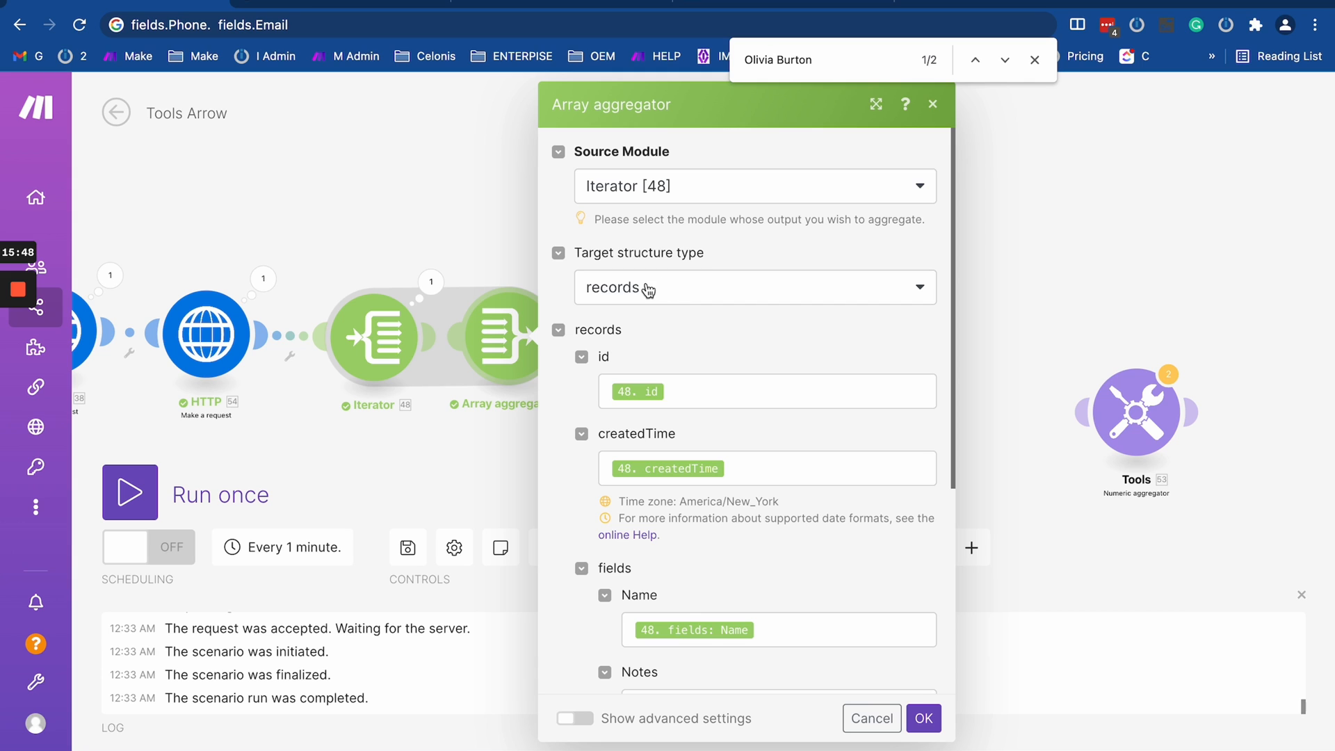
{"action": "left_click", "coordinate": [397, 223]}
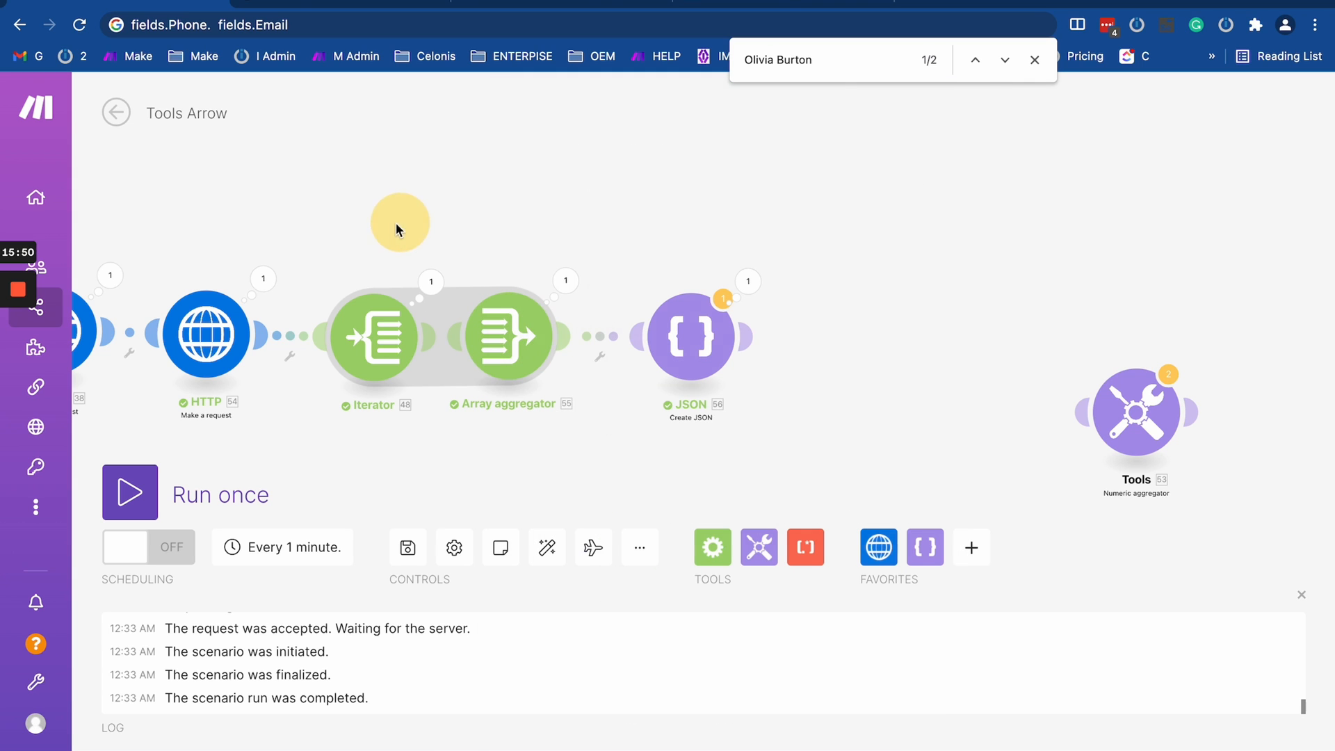
{"action": "left_click", "coordinate": [505, 317]}
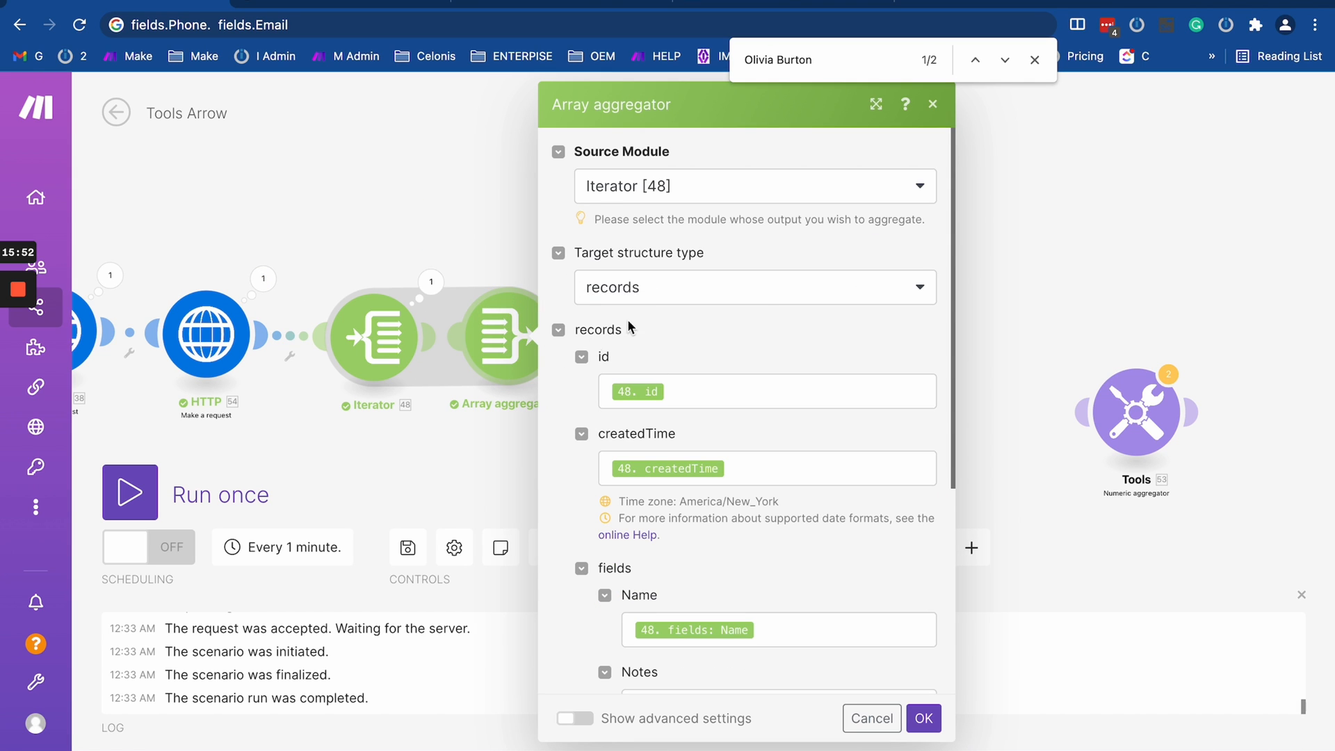
{"action": "left_click", "coordinate": [441, 245]}
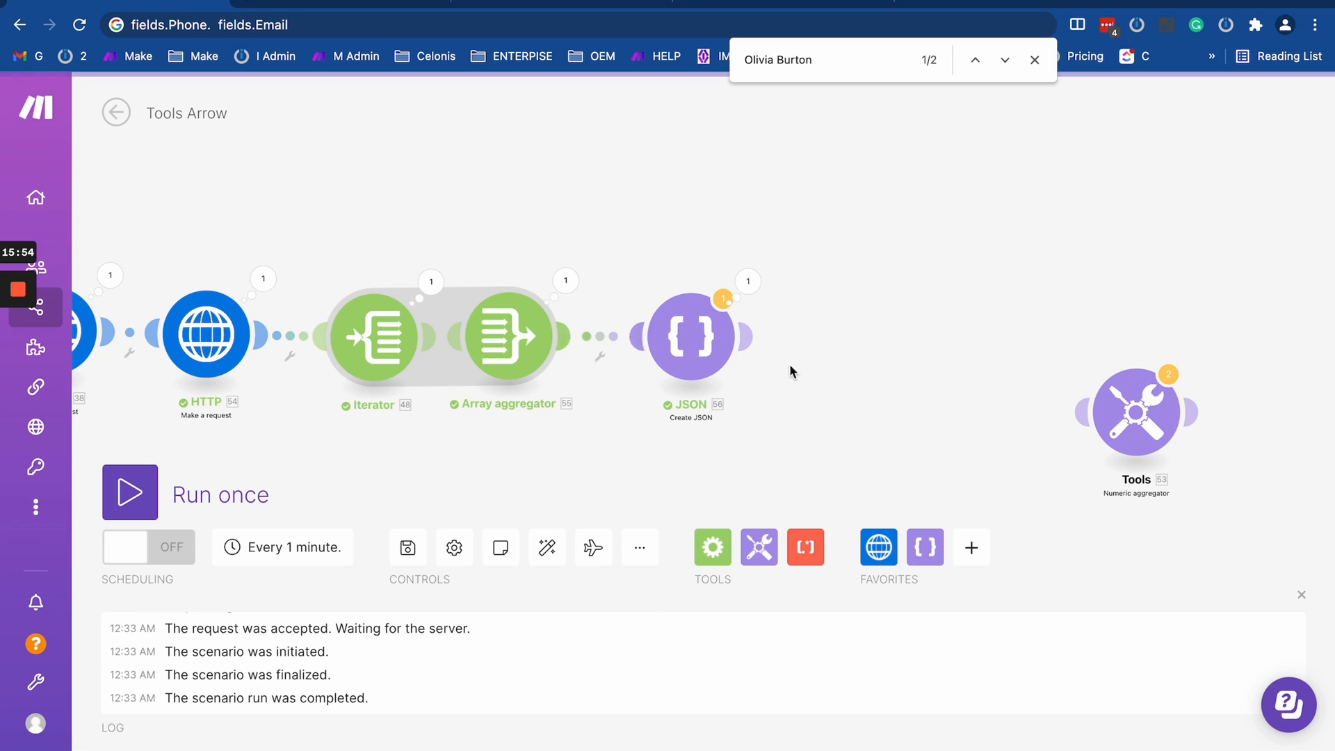
{"action": "left_click", "coordinate": [646, 334]}
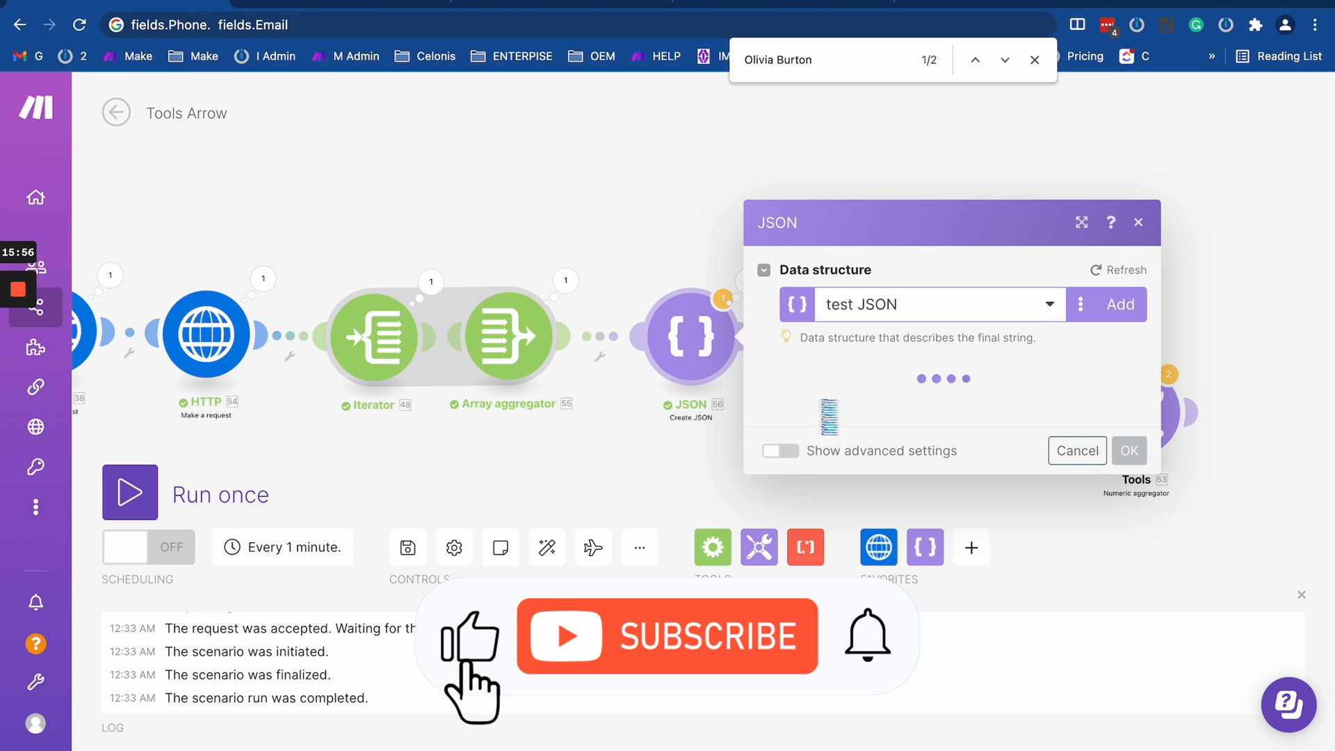
{"action": "left_click", "coordinate": [656, 238]}
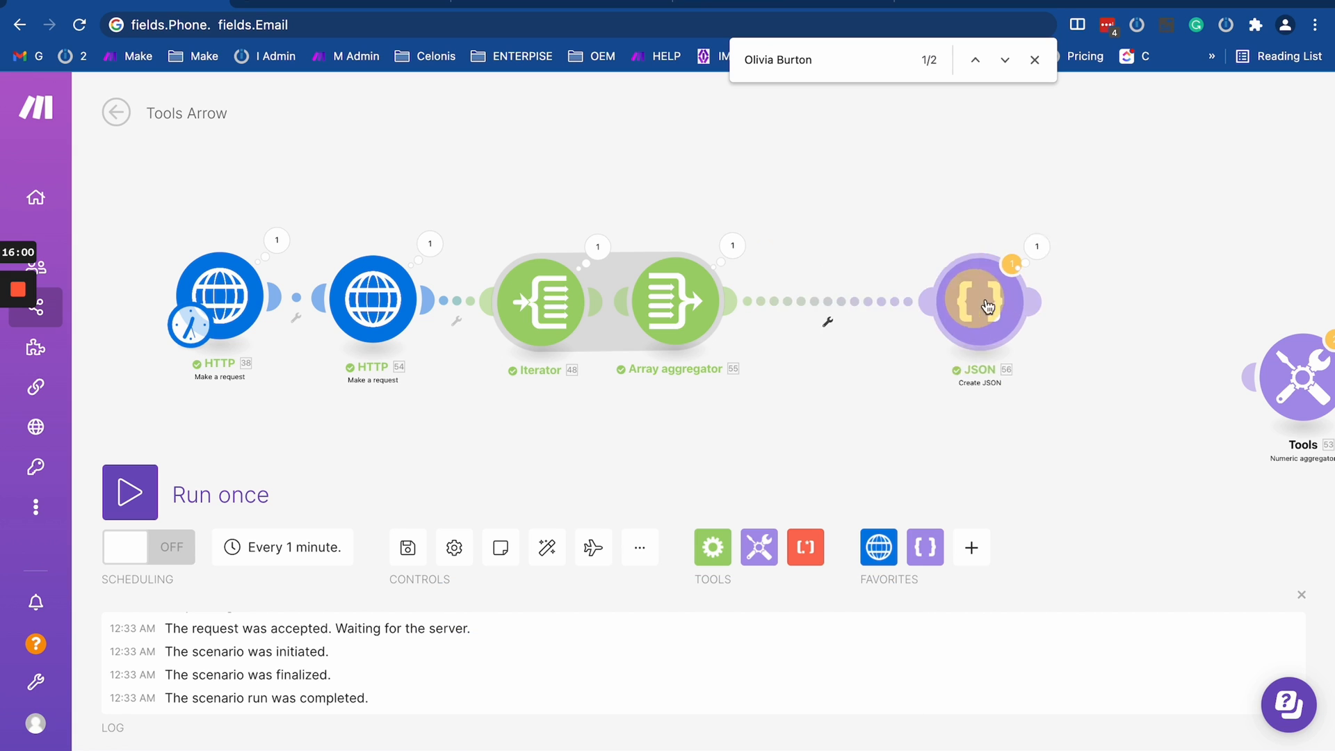
{"action": "left_click", "coordinate": [690, 300]}
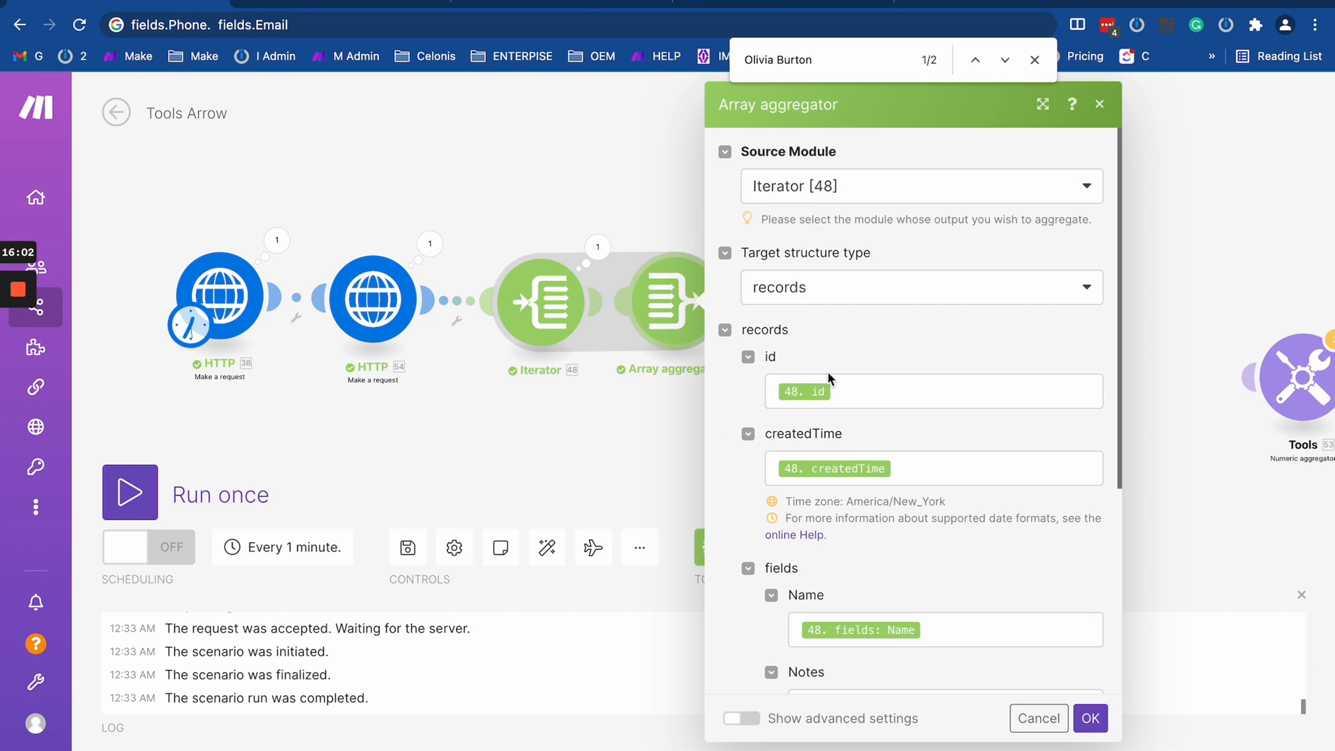
{"action": "scroll", "coordinate": [867, 610], "scroll_direction": "down", "scroll_amount": 4}
{"action": "left_click", "coordinate": [595, 416]}
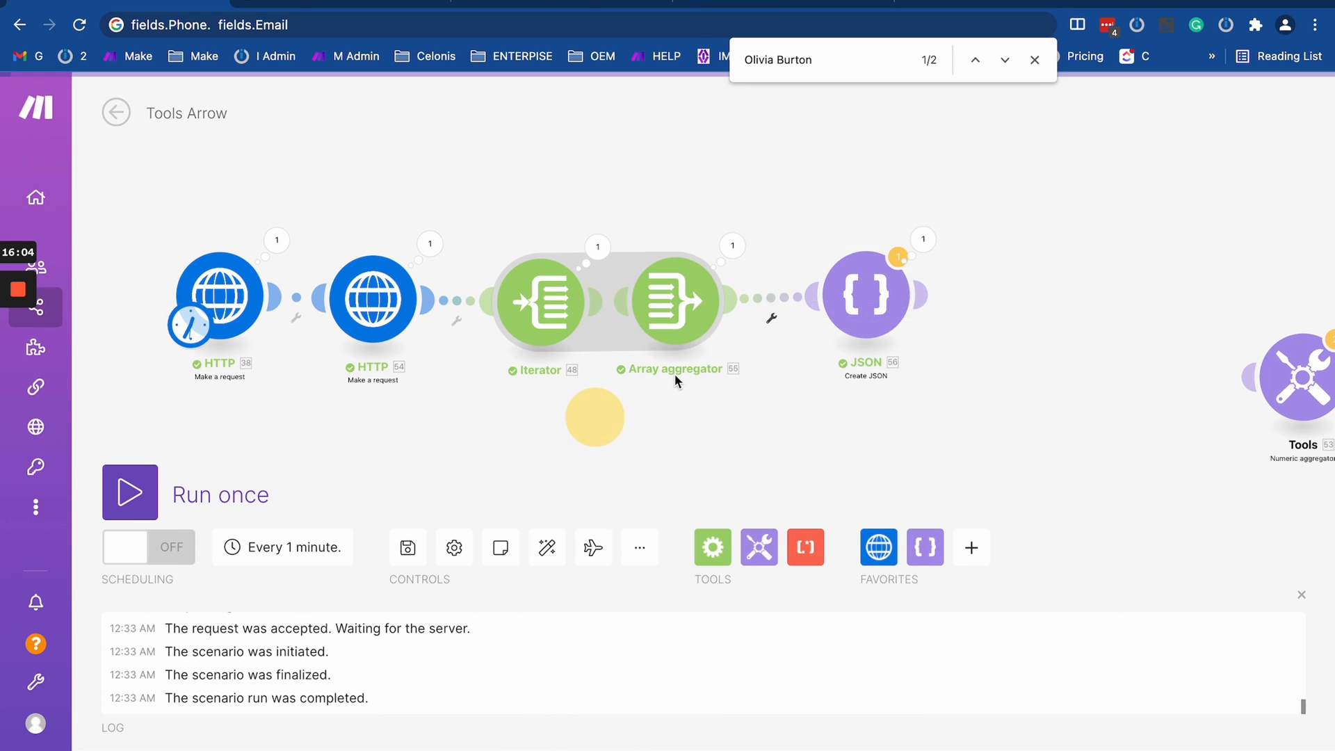
- Unlink Create JSON from the Array aggregator and move it below the main route
{"action": "left_click", "coordinate": [772, 317]}
{"action": "left_click", "coordinate": [809, 332]}
{"action": "left_click_drag", "start_coordinate": [833, 314], "coordinate": [456, 512]}
{"action": "left_click_drag", "start_coordinate": [975, 400], "coordinate": [735, 368]}
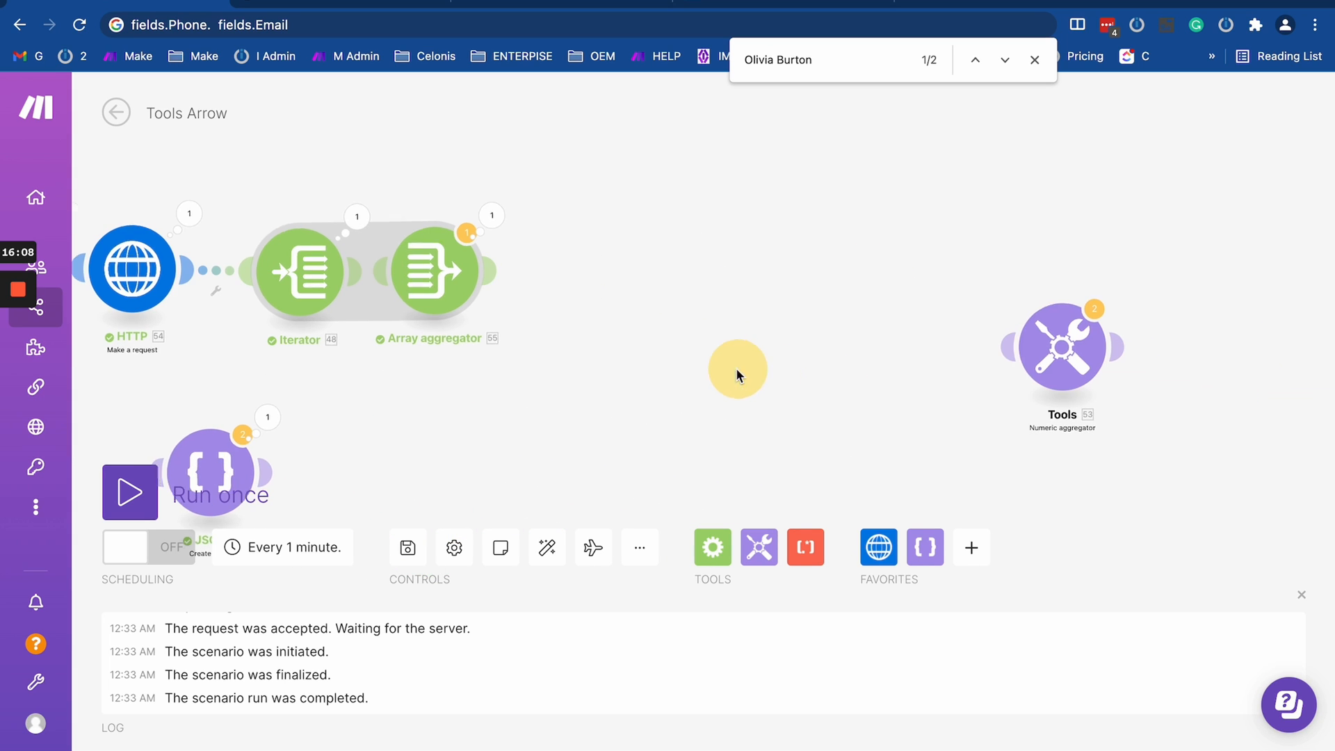
- Delete the unused Numeric aggregator module
{"action": "left_click_drag", "start_coordinate": [1056, 372], "coordinate": [881, 357]}
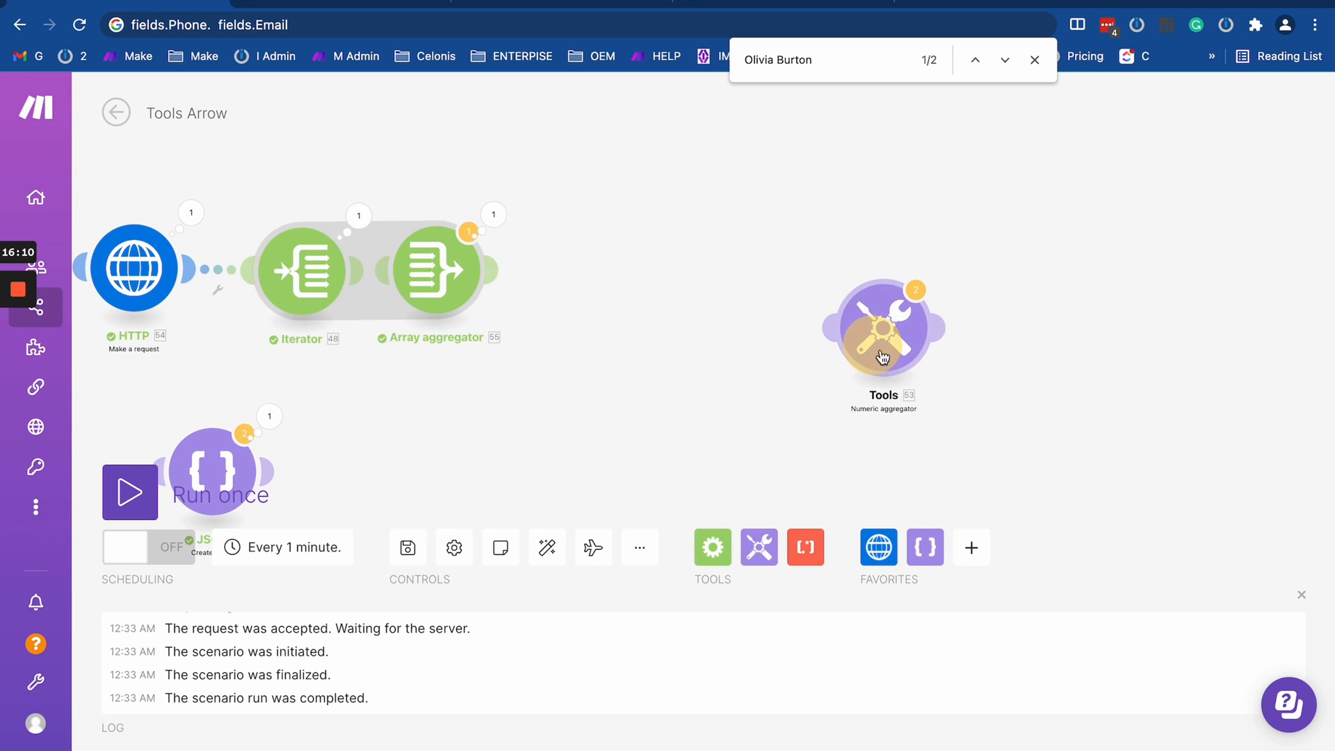
{"action": "right_click", "coordinate": [883, 355]}
{"action": "left_click", "coordinate": [919, 550]}
- Add a Set variable tool module and attach it after the Array aggregator
{"action": "left_click", "coordinate": [759, 549]}
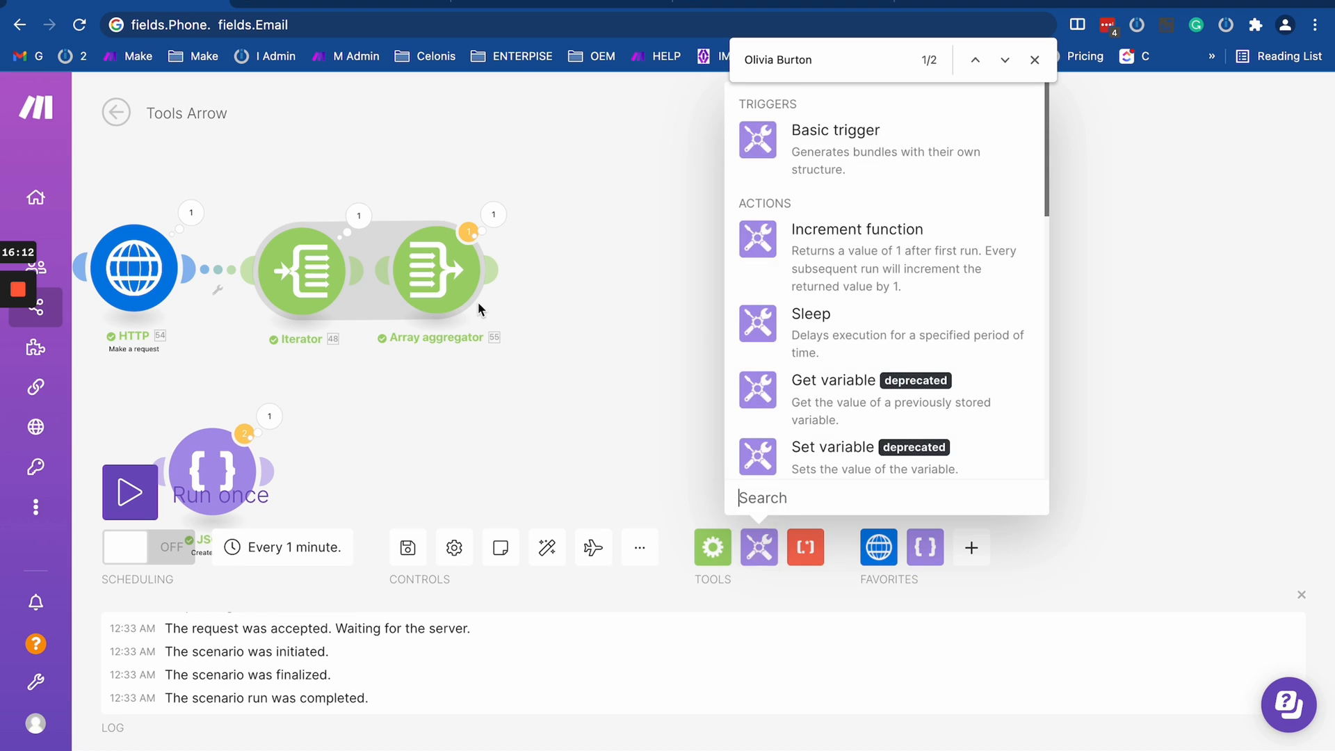
{"action": "left_click", "coordinate": [574, 379]}
{"action": "left_click", "coordinate": [759, 547]}
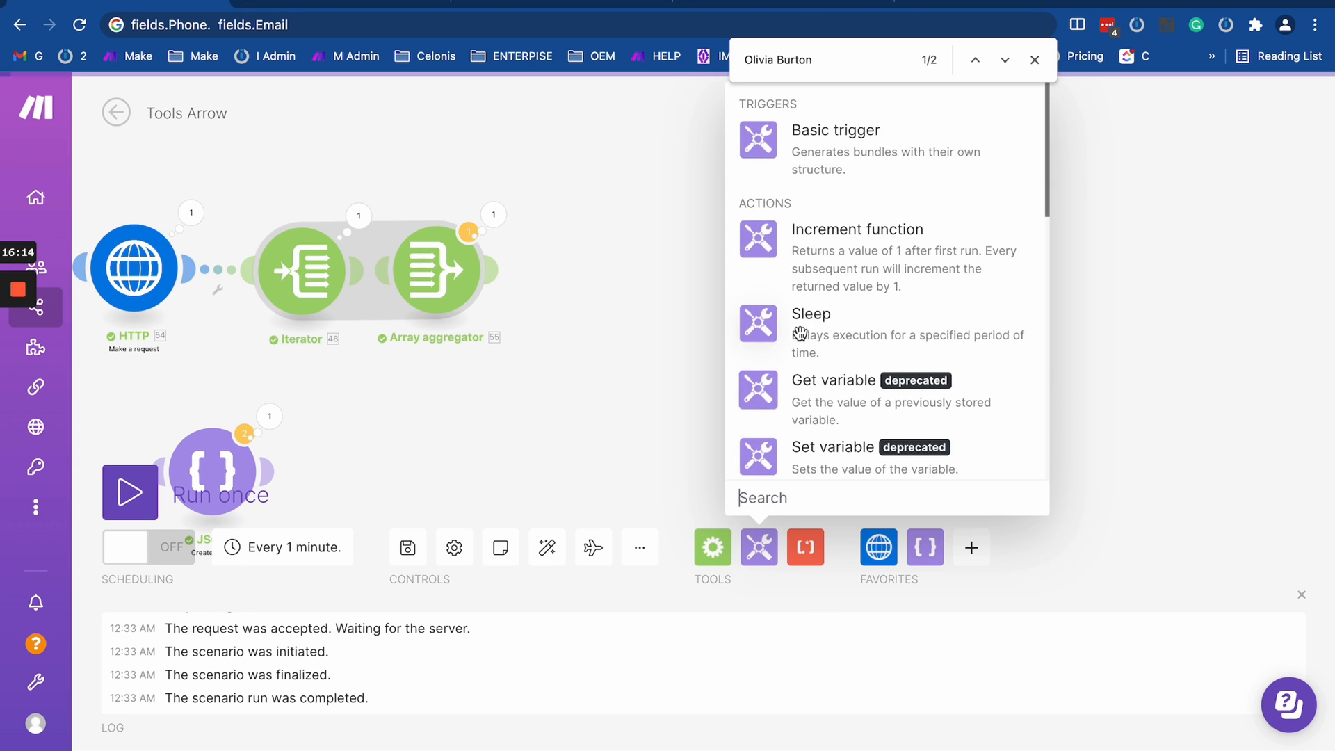
{"action": "scroll", "coordinate": [805, 329], "scroll_direction": "down", "scroll_amount": 1}
{"action": "scroll", "coordinate": [805, 328], "scroll_direction": "down", "scroll_amount": 6}
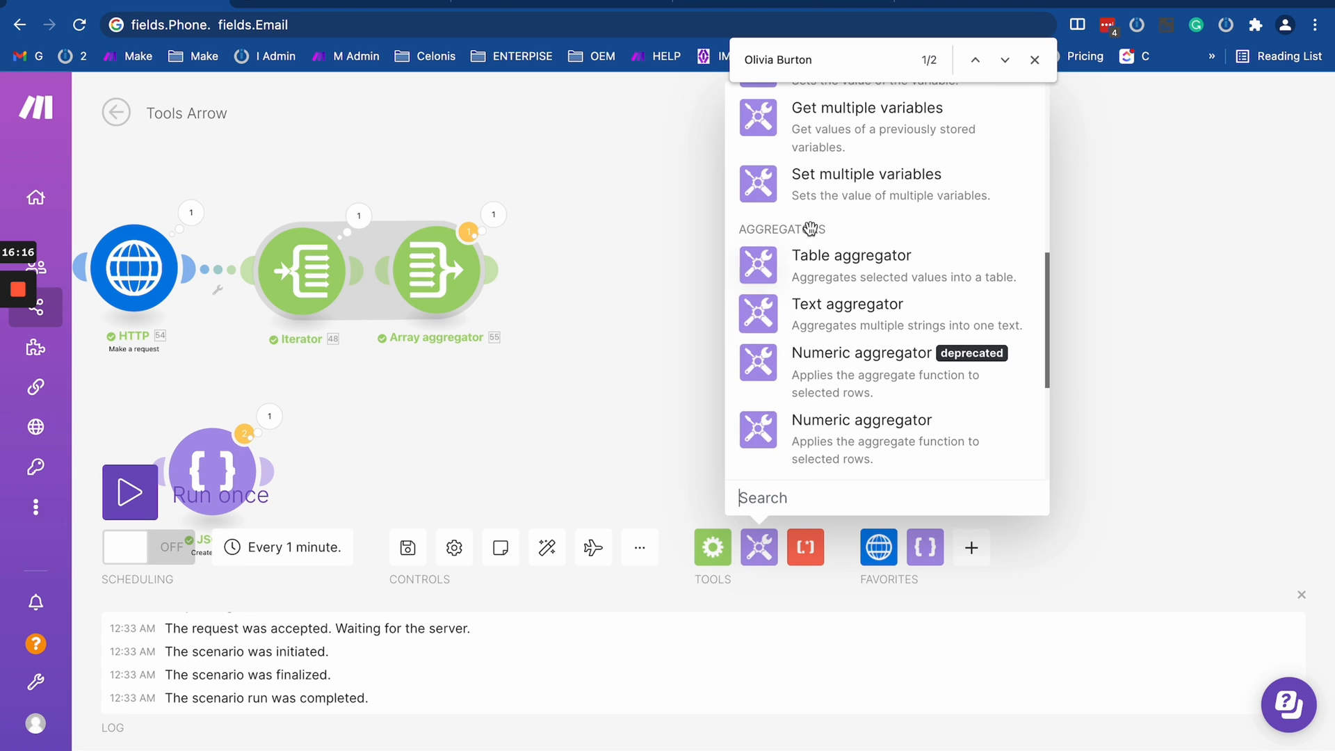
{"action": "scroll", "coordinate": [807, 226], "scroll_direction": "up", "scroll_amount": 3}
{"action": "left_click", "coordinate": [805, 195]}
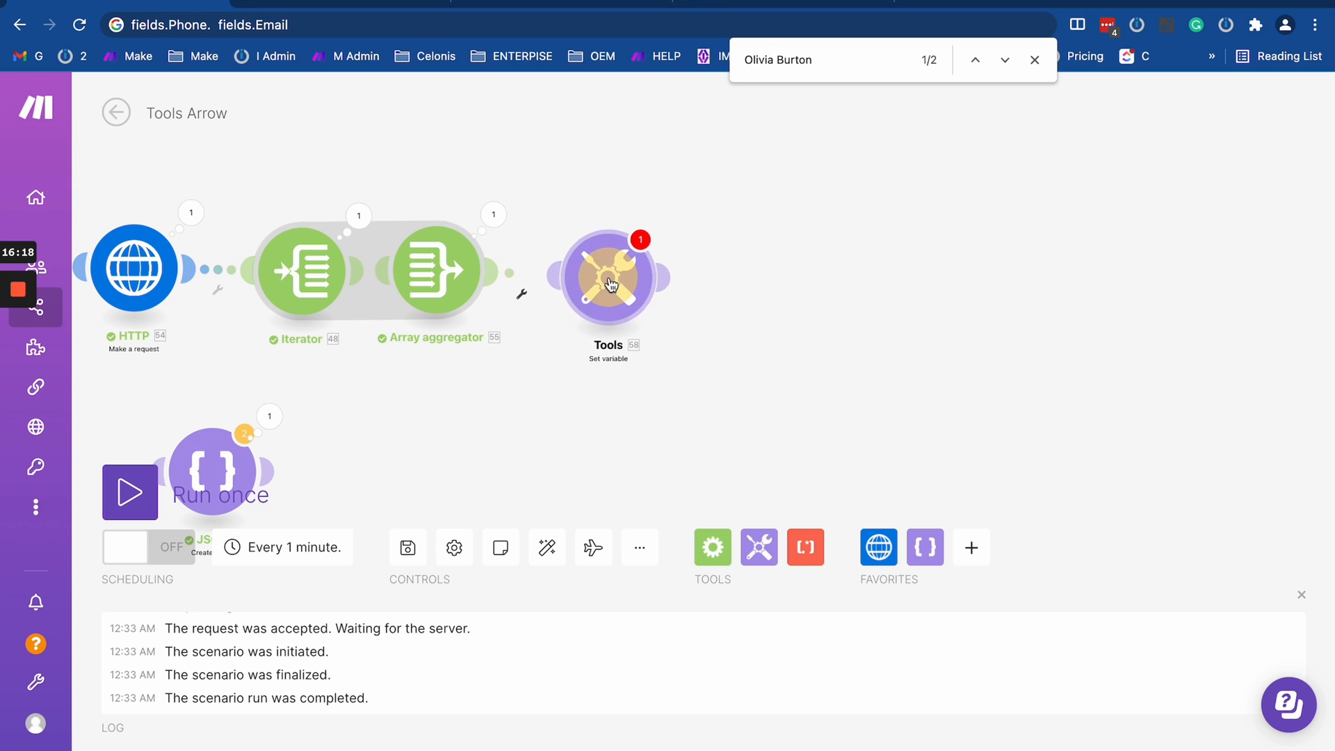
- Configure the Set variable module with name 1 and value Array[5]: fields.Phone from the Array aggregator, and save it
{"action": "left_click", "coordinate": [799, 365]}
{"action": "left_click", "coordinate": [727, 204]}
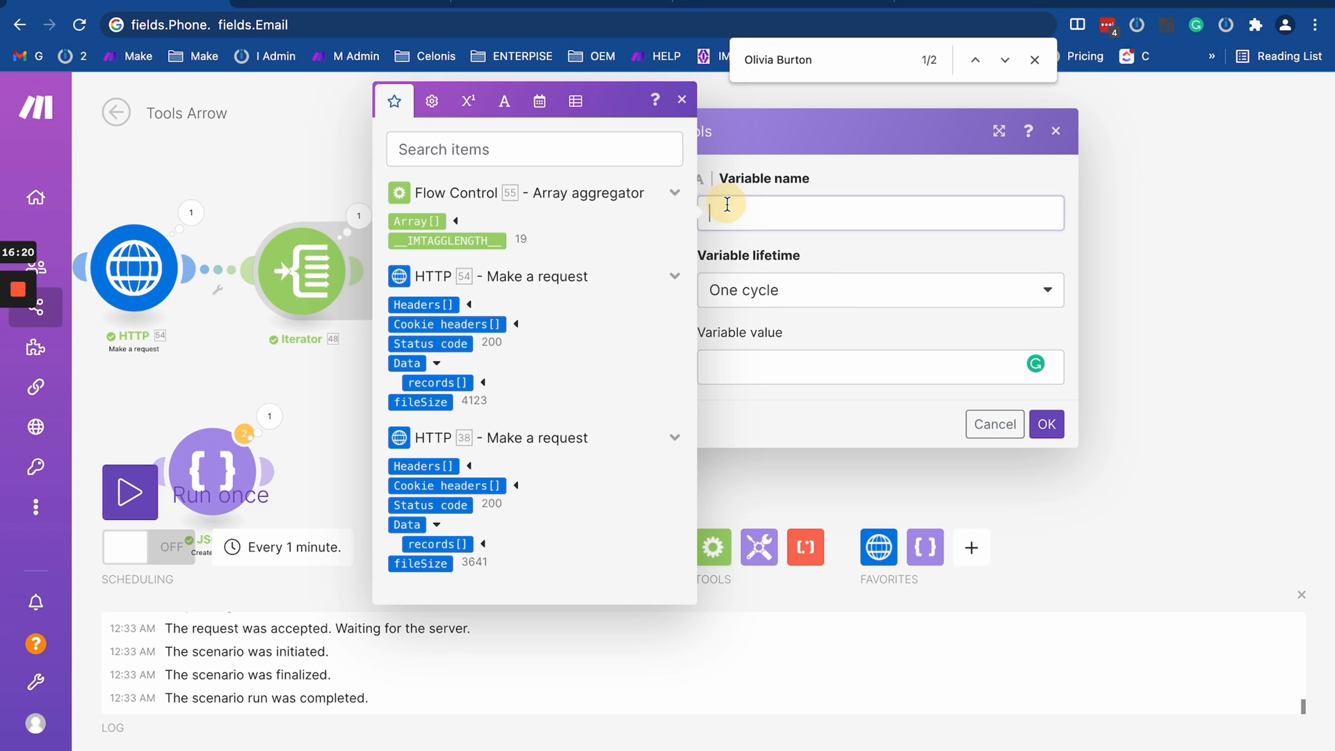
{"action": "left_click", "coordinate": [803, 361]}
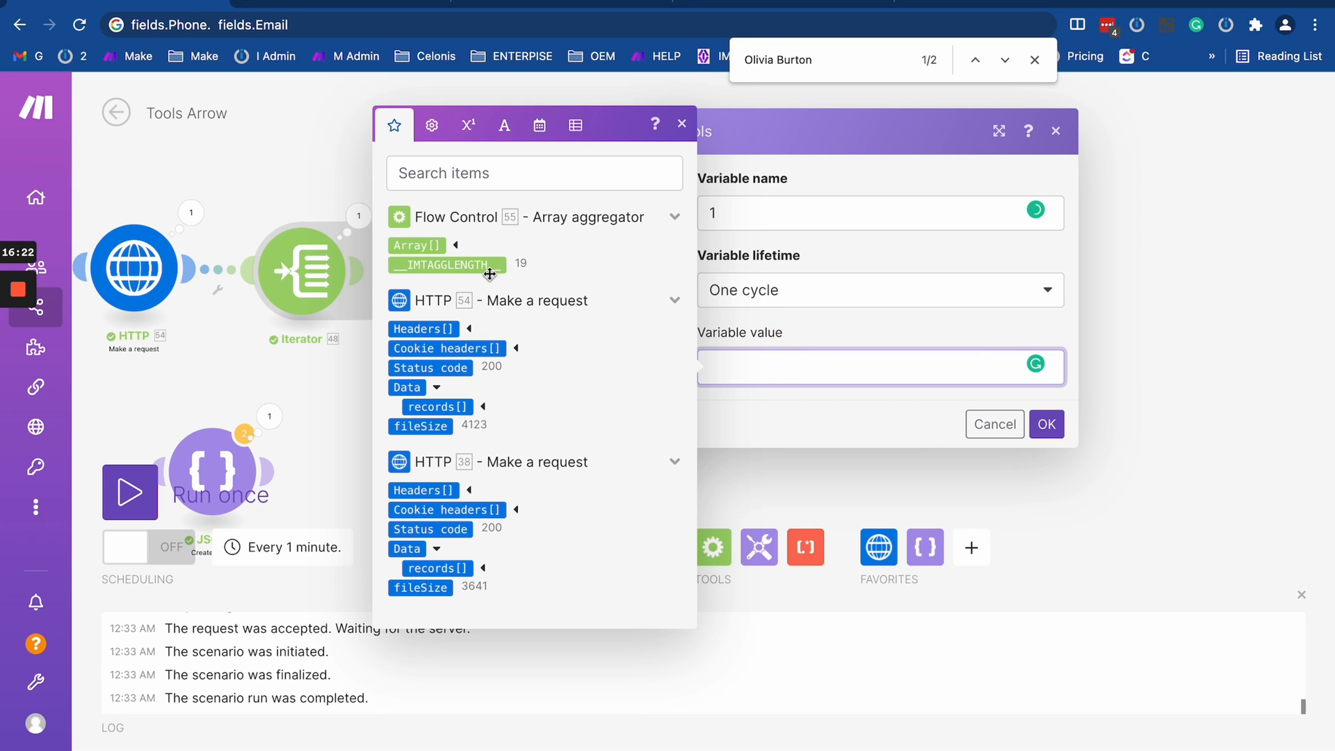
{"action": "left_click", "coordinate": [416, 247]}
{"action": "key", "text": "BackSpace"}
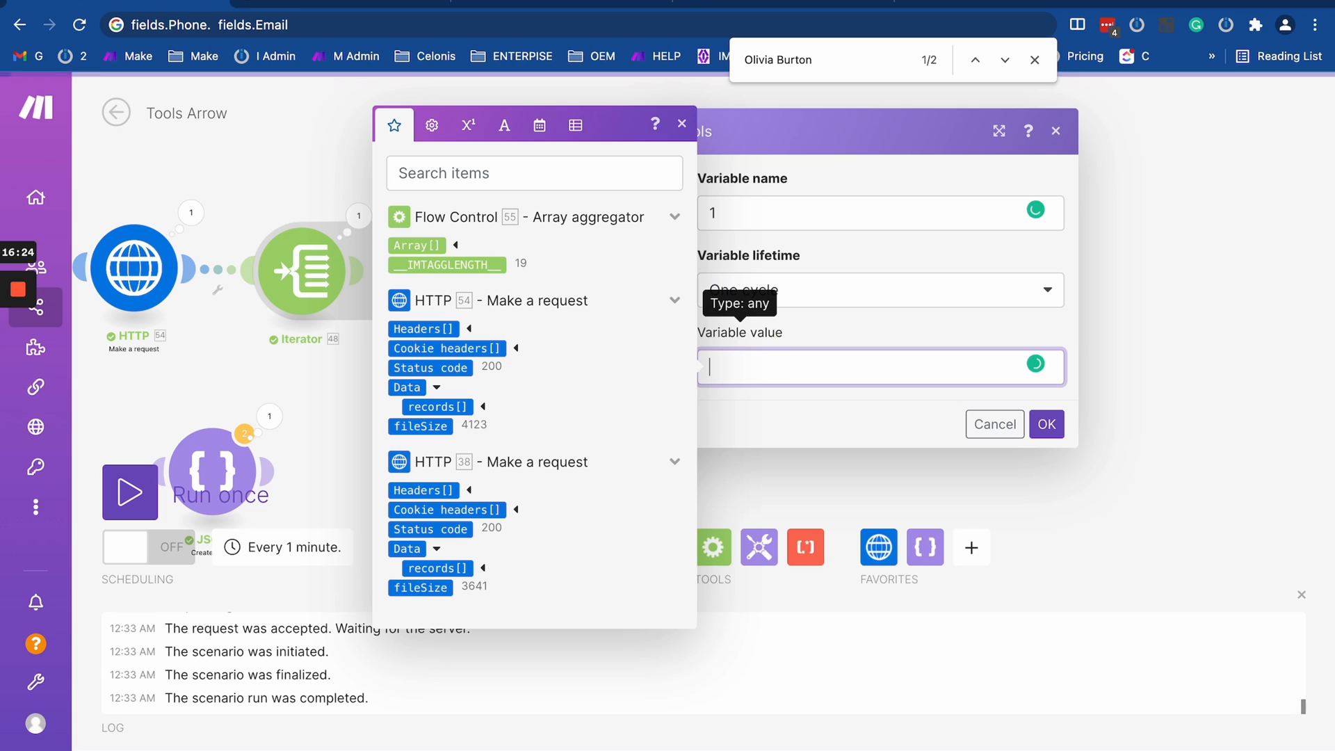
{"action": "left_click", "coordinate": [456, 245]}
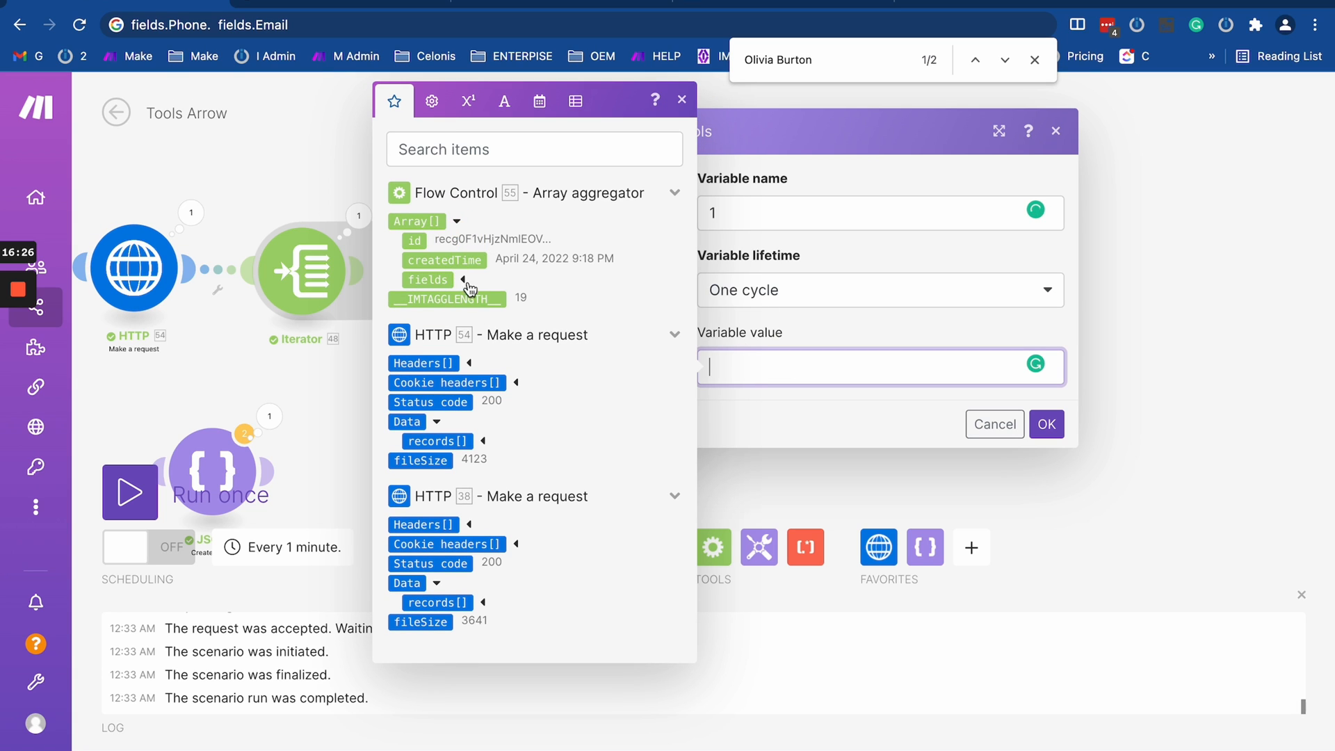
{"action": "left_click", "coordinate": [463, 280]}
{"action": "left_click", "coordinate": [461, 377]}
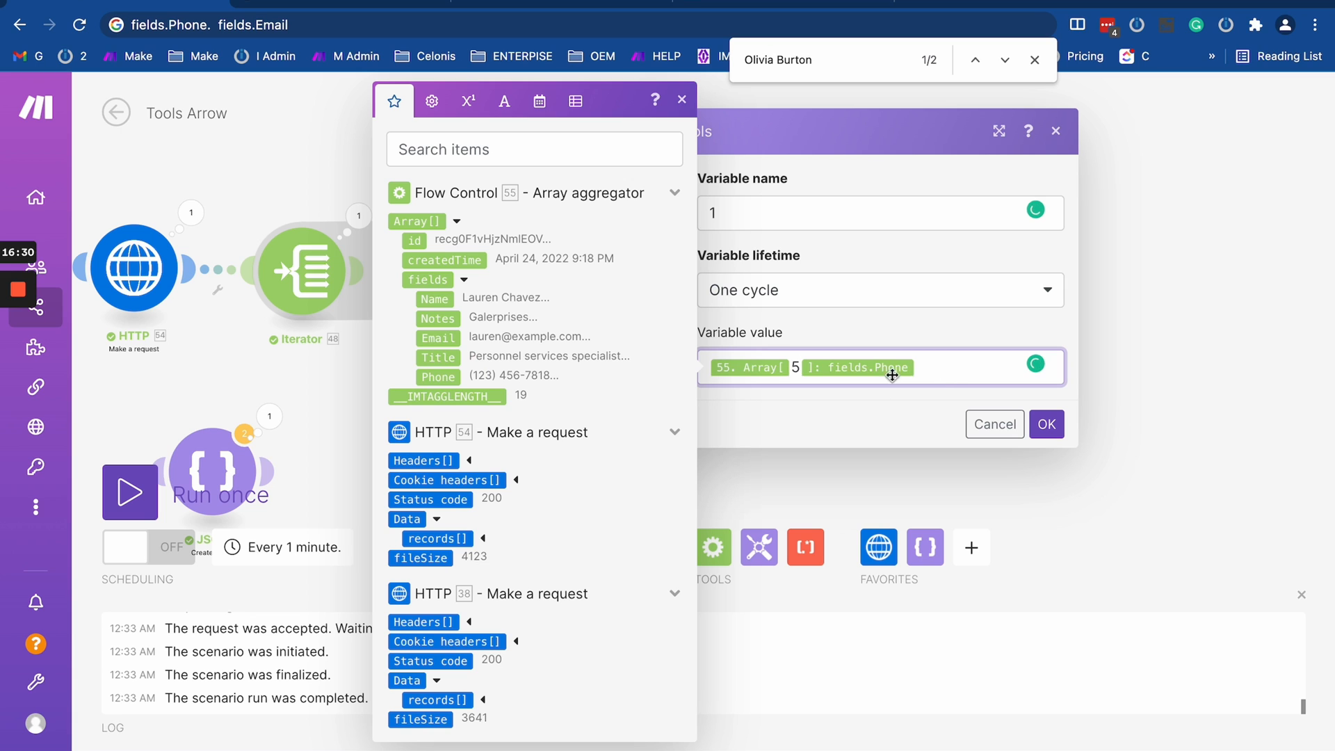
{"action": "left_click", "coordinate": [1046, 425]}
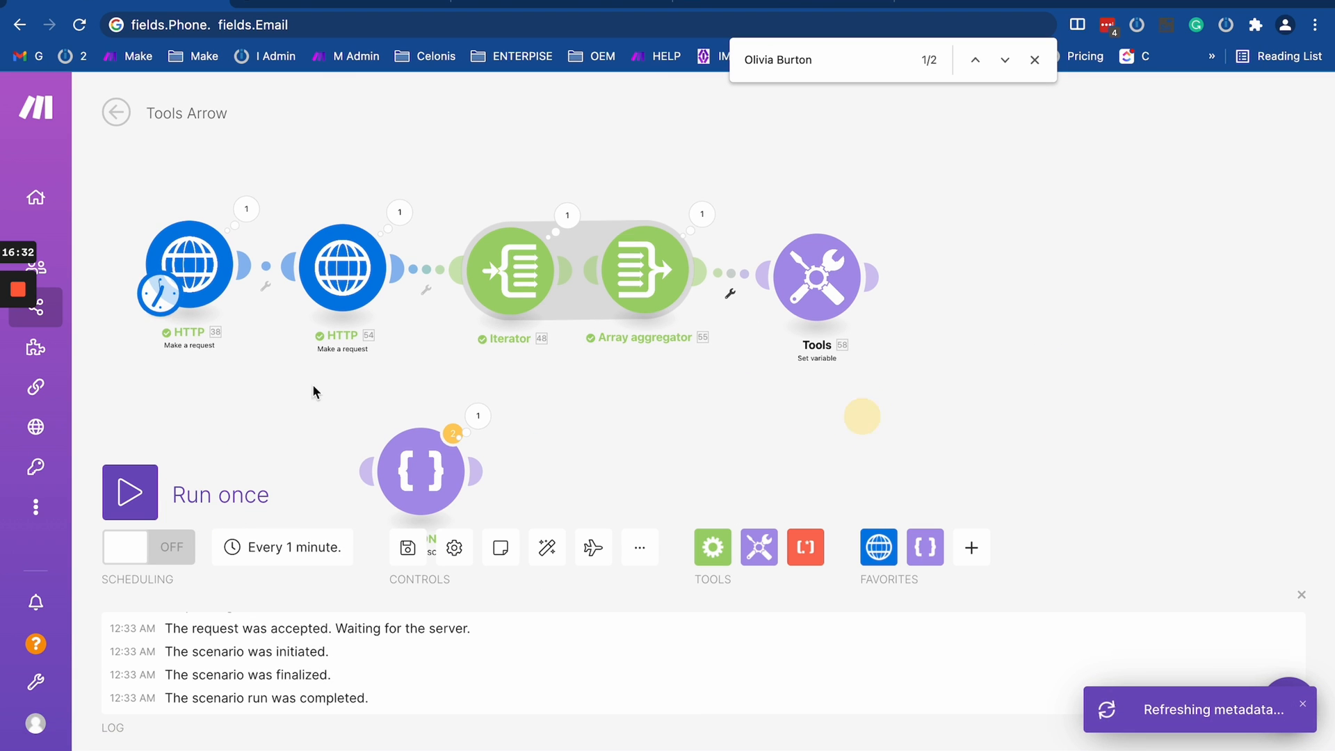
- Run the scenario once and inspect the Set variable module's output bundle
{"action": "left_click", "coordinate": [125, 499]}
{"action": "scroll", "coordinate": [453, 400], "scroll_direction": "down", "scroll_amount": 2}
{"action": "left_click_drag", "start_coordinate": [452, 400], "coordinate": [821, 267]}
{"action": "scroll", "coordinate": [539, 327], "scroll_direction": "up", "scroll_amount": 3}
{"action": "scroll", "coordinate": [821, 273], "scroll_direction": "up", "scroll_amount": 3}
{"action": "left_click", "coordinate": [709, 343]}
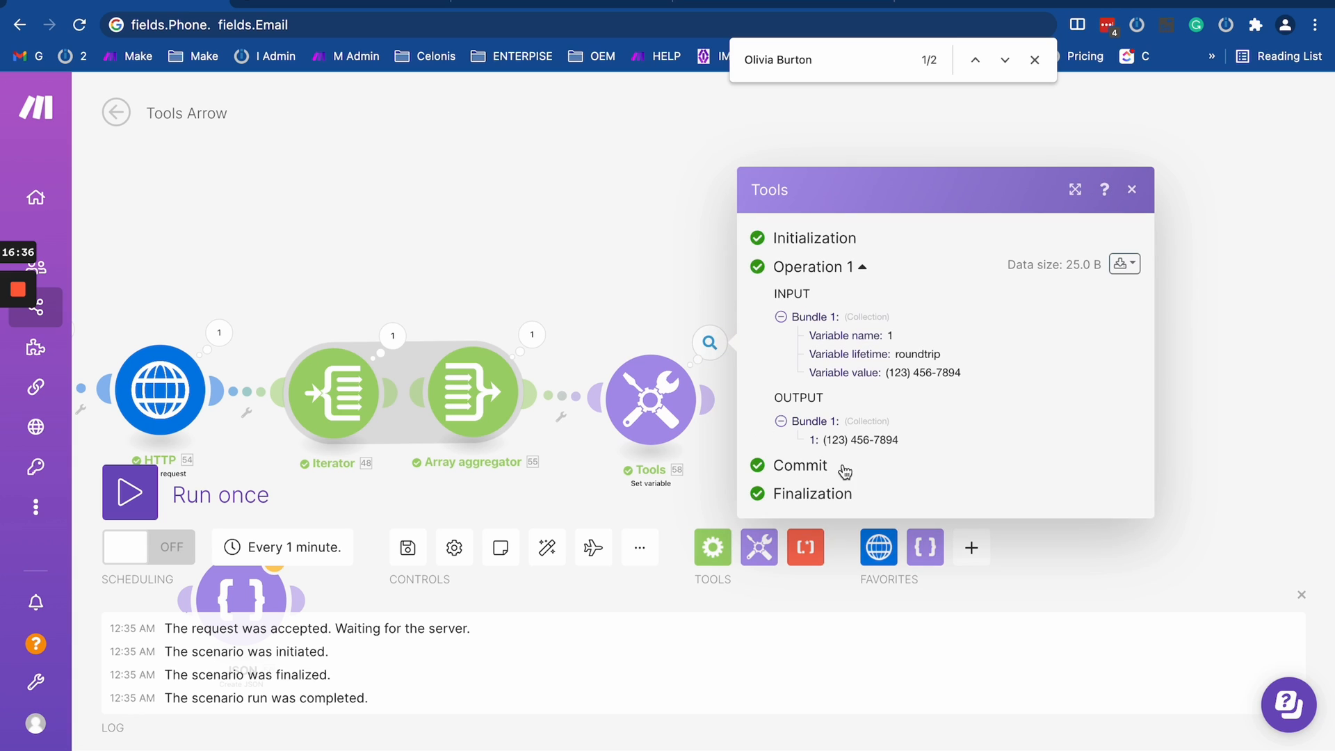
{"action": "left_click_drag", "start_coordinate": [824, 440], "coordinate": [935, 447]}
{"action": "left_click", "coordinate": [647, 244]}
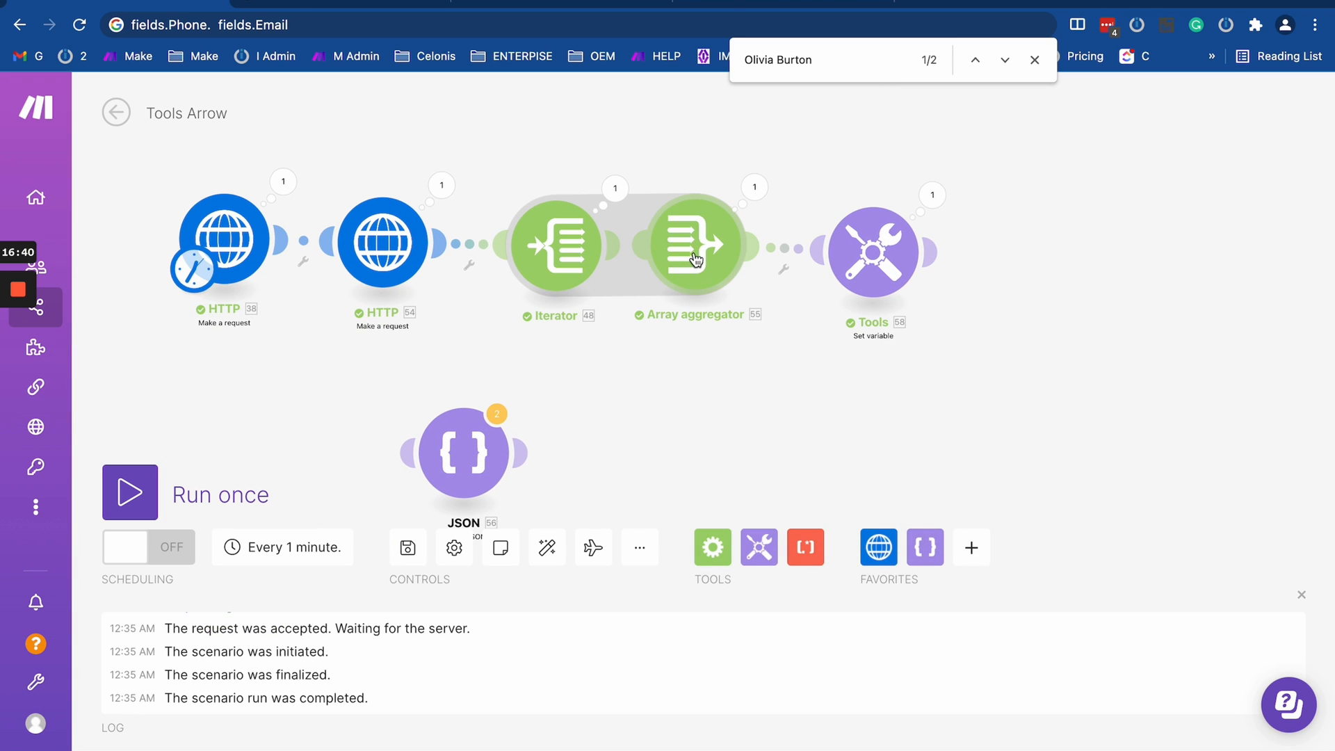
- Look through the Array aggregator's target structure type and aggregated fields, closing its settings without saving
{"action": "left_click", "coordinate": [695, 260]}
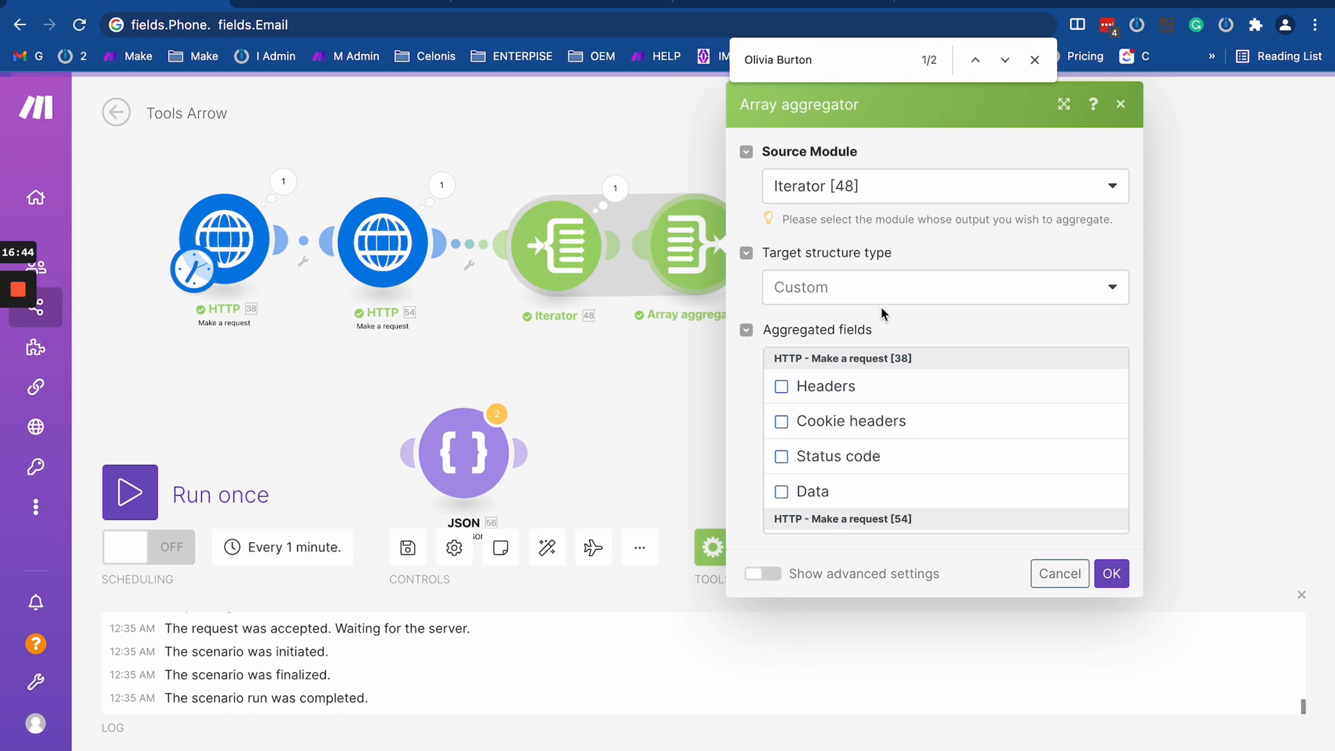
{"action": "scroll", "coordinate": [873, 453], "scroll_direction": "down", "scroll_amount": 2}
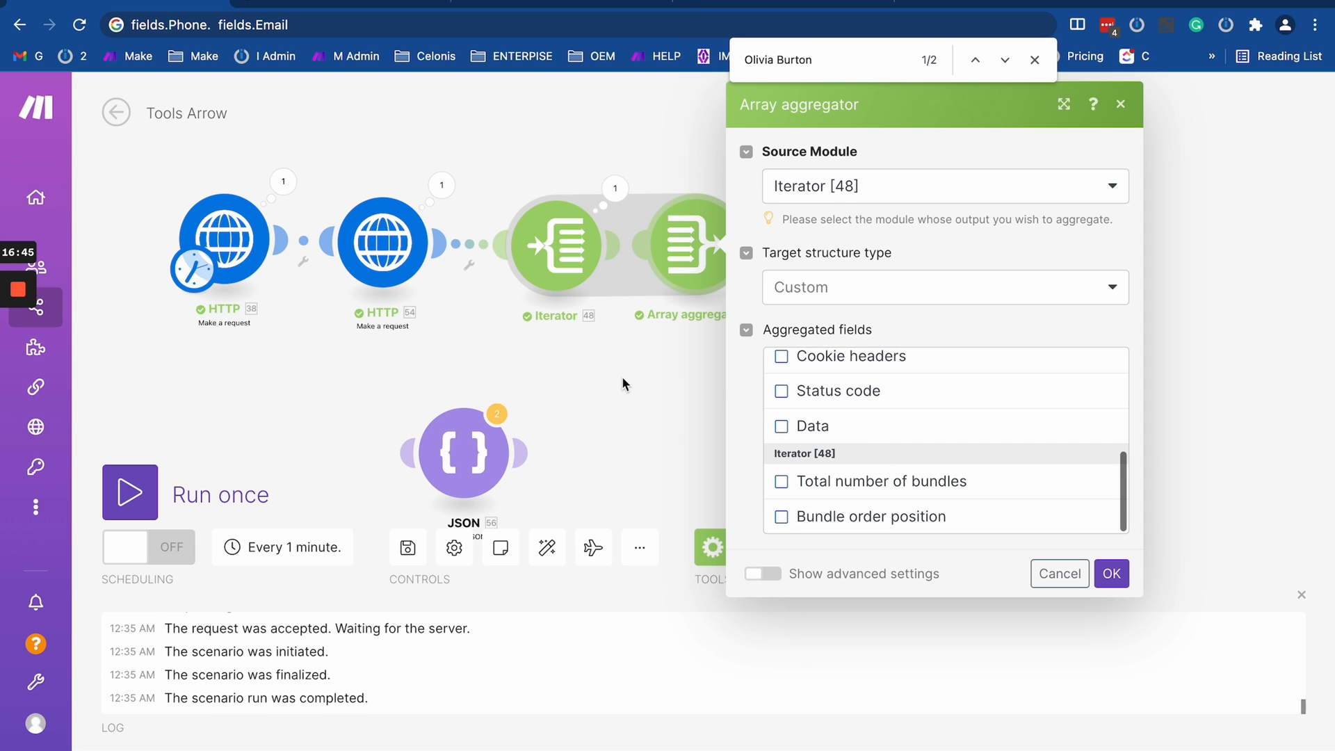
{"action": "left_click", "coordinate": [1060, 577]}
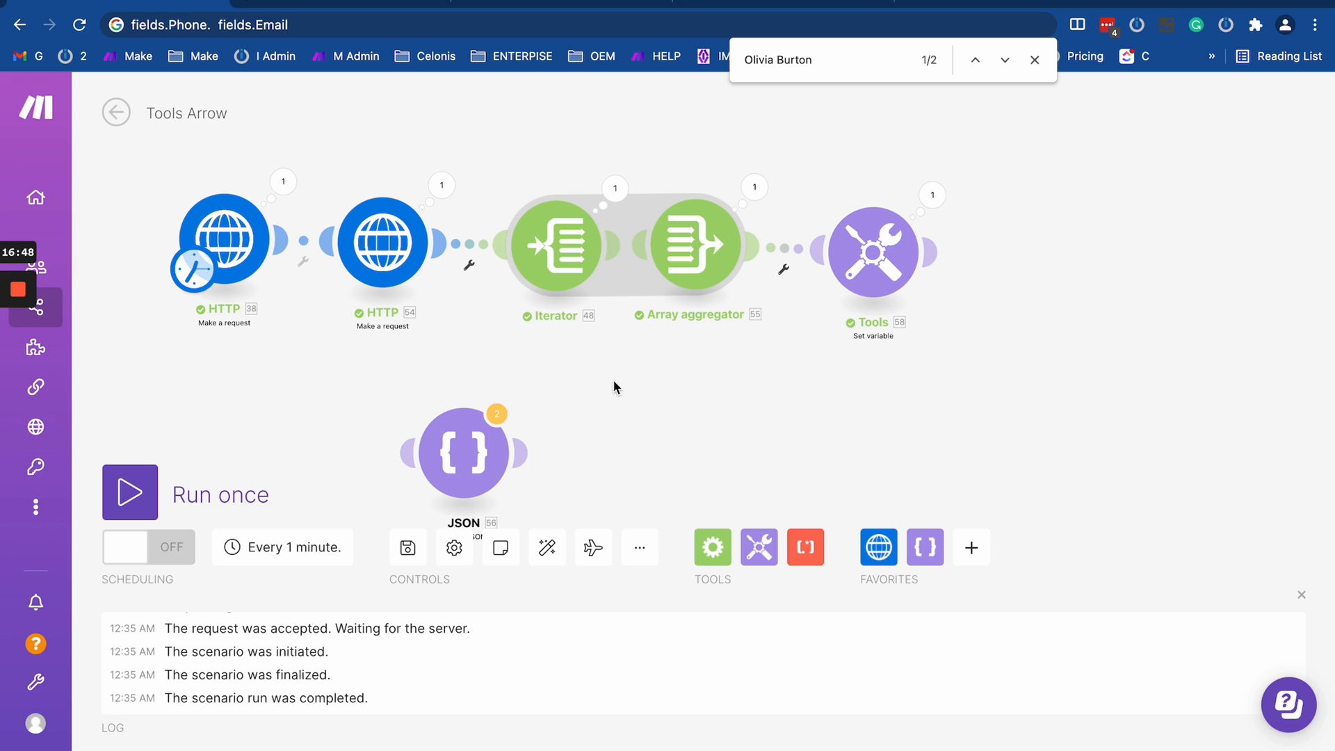
- Rerun the scenario and check the phone value output by the Set variable module
{"action": "left_click", "coordinate": [126, 488]}
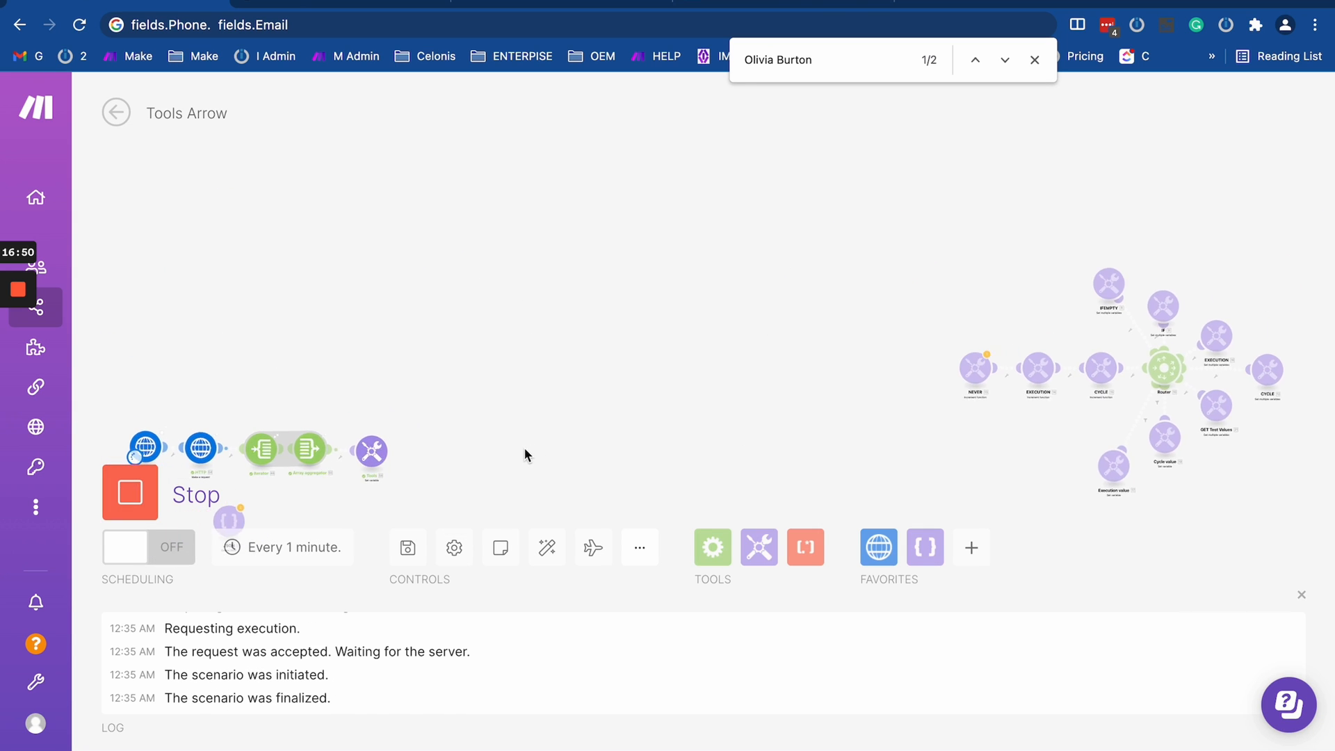
{"action": "left_click_drag", "start_coordinate": [523, 448], "coordinate": [635, 335]}
{"action": "scroll", "coordinate": [503, 311], "scroll_direction": "up", "scroll_amount": 5}
{"action": "left_click", "coordinate": [548, 353]}
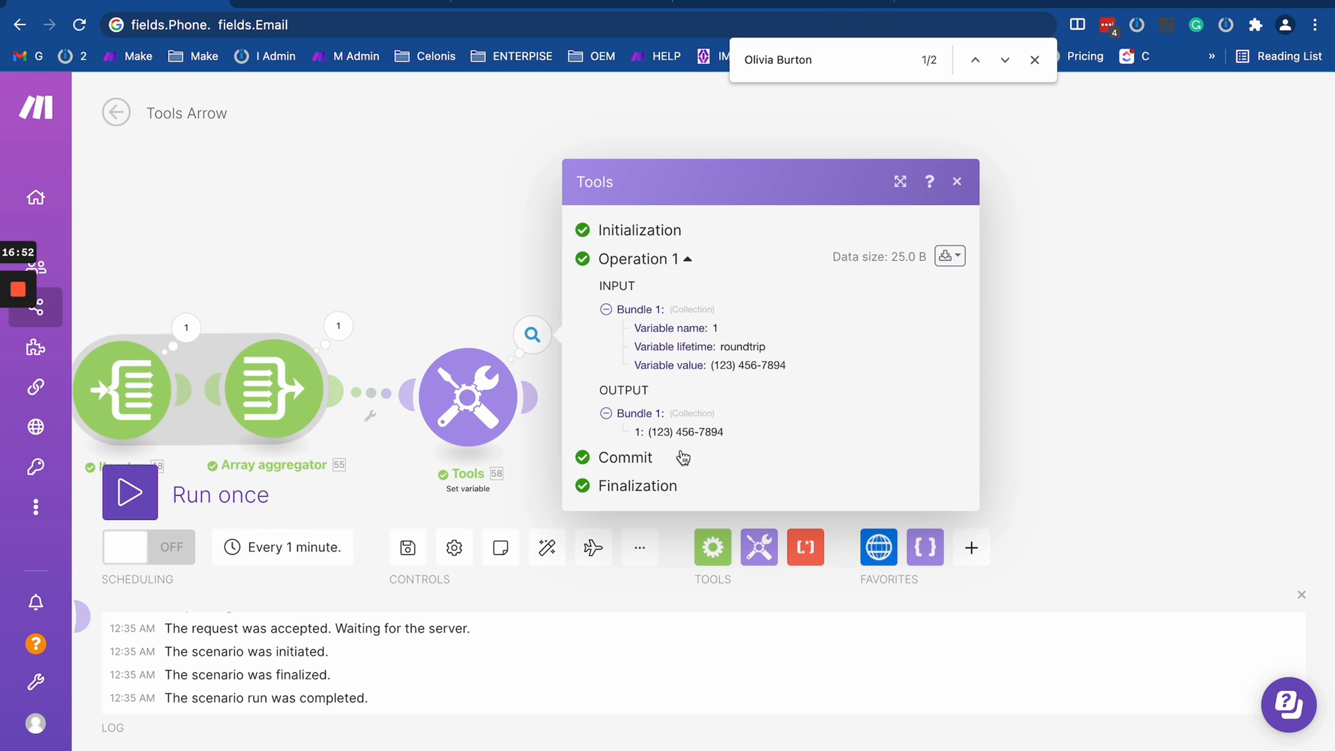
{"action": "left_click_drag", "start_coordinate": [390, 245], "coordinate": [735, 186]}
{"action": "scroll", "coordinate": [736, 186], "scroll_direction": "down", "scroll_amount": 2}
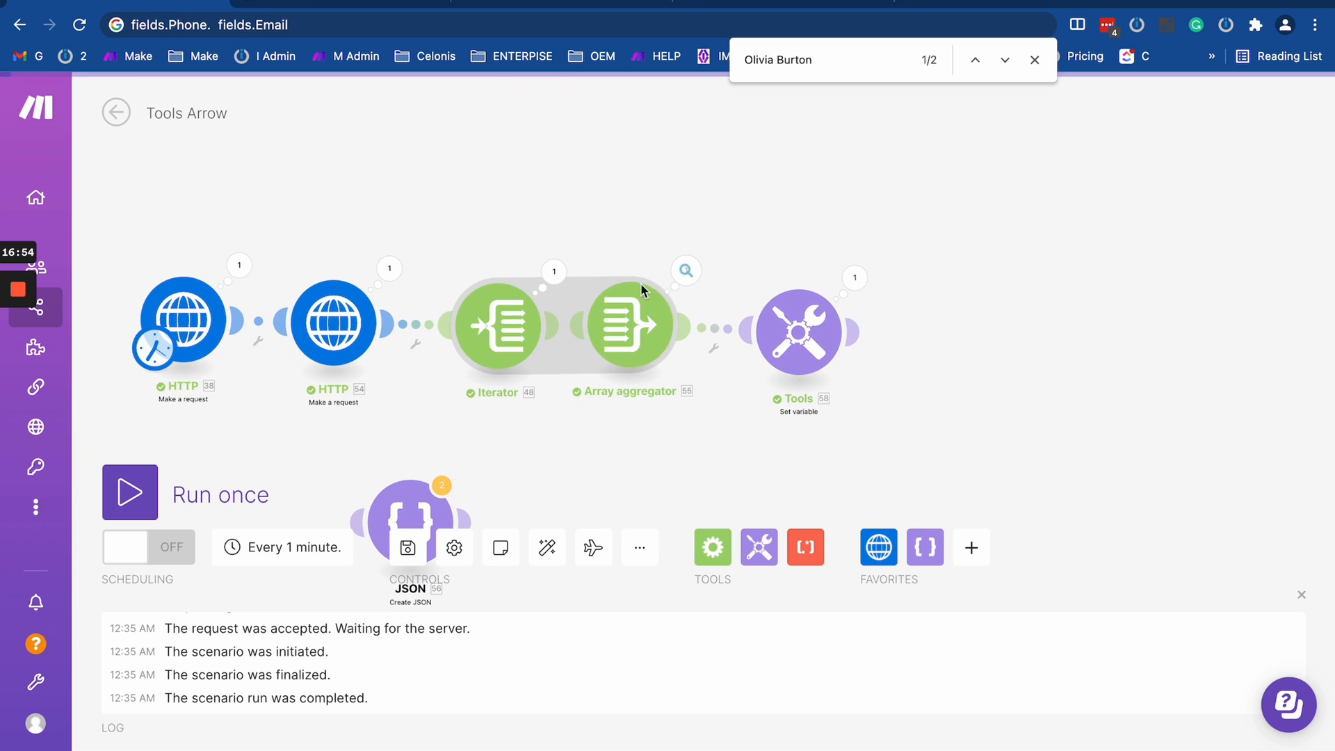
- Insert Create JSON between the Array aggregator and Set variable, and review the aggregator's records mapping and Phone formula
{"action": "left_click_drag", "start_coordinate": [636, 443], "coordinate": [514, 337]}
{"action": "left_click_drag", "start_coordinate": [279, 431], "coordinate": [606, 231]}
{"action": "left_click", "coordinate": [498, 210]}
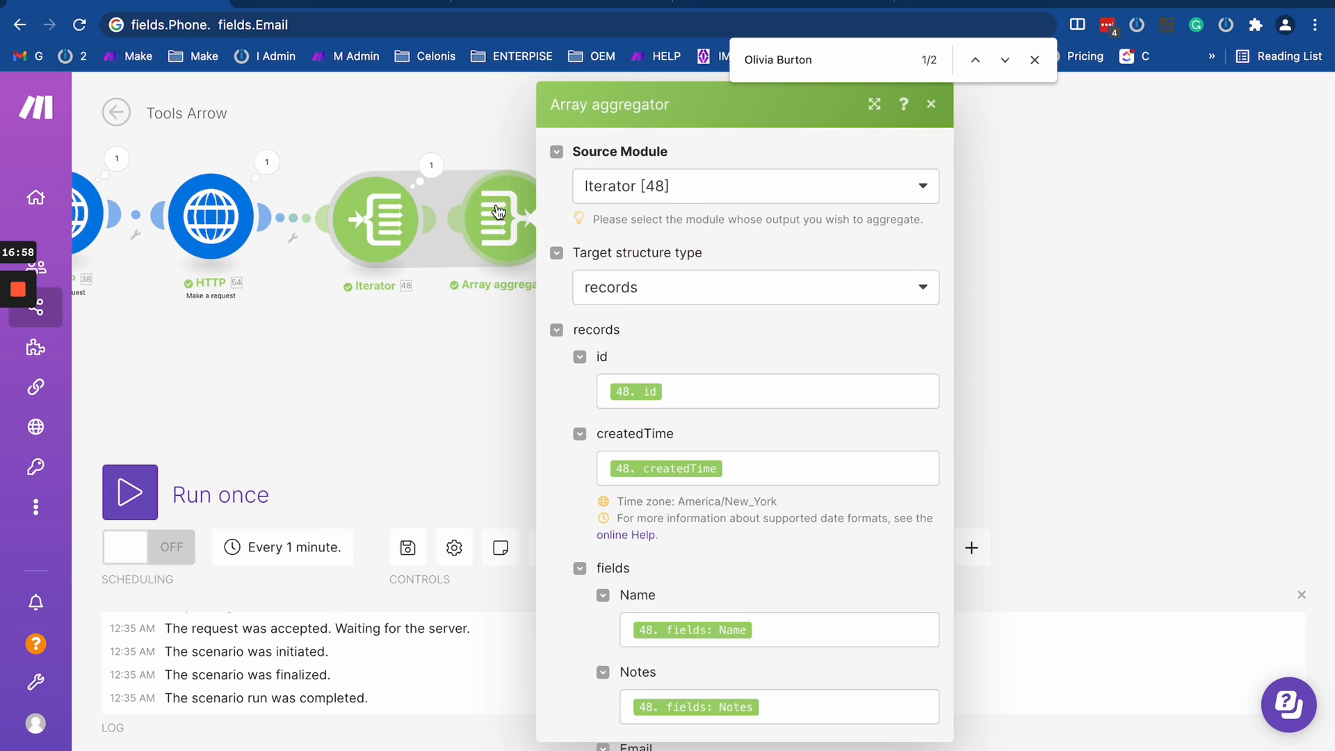
{"action": "scroll", "coordinate": [620, 503], "scroll_direction": "down", "scroll_amount": 5}
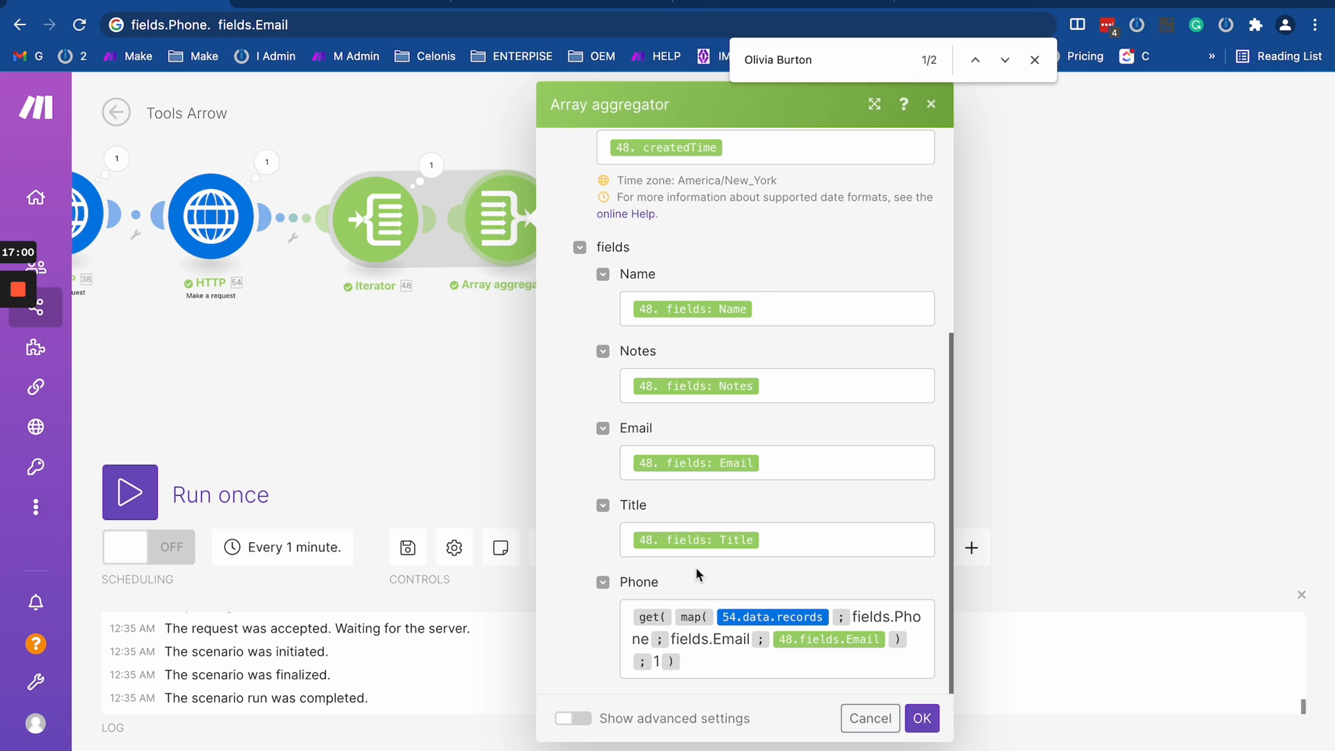
{"action": "scroll", "coordinate": [736, 361], "scroll_direction": "up", "scroll_amount": 5}
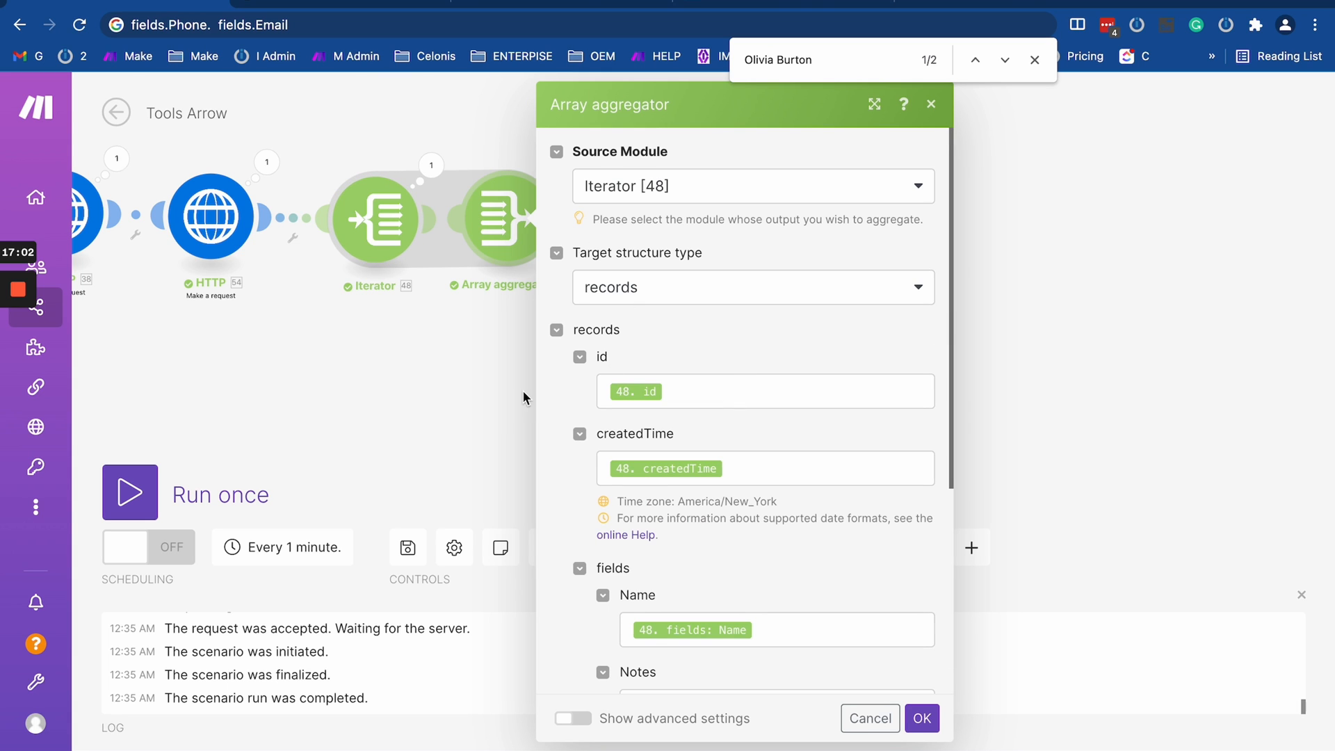
{"action": "scroll", "coordinate": [523, 390], "scroll_direction": "down", "scroll_amount": 3}
{"action": "scroll", "coordinate": [591, 459], "scroll_direction": "down", "scroll_amount": 5}
{"action": "left_click", "coordinate": [469, 455]}
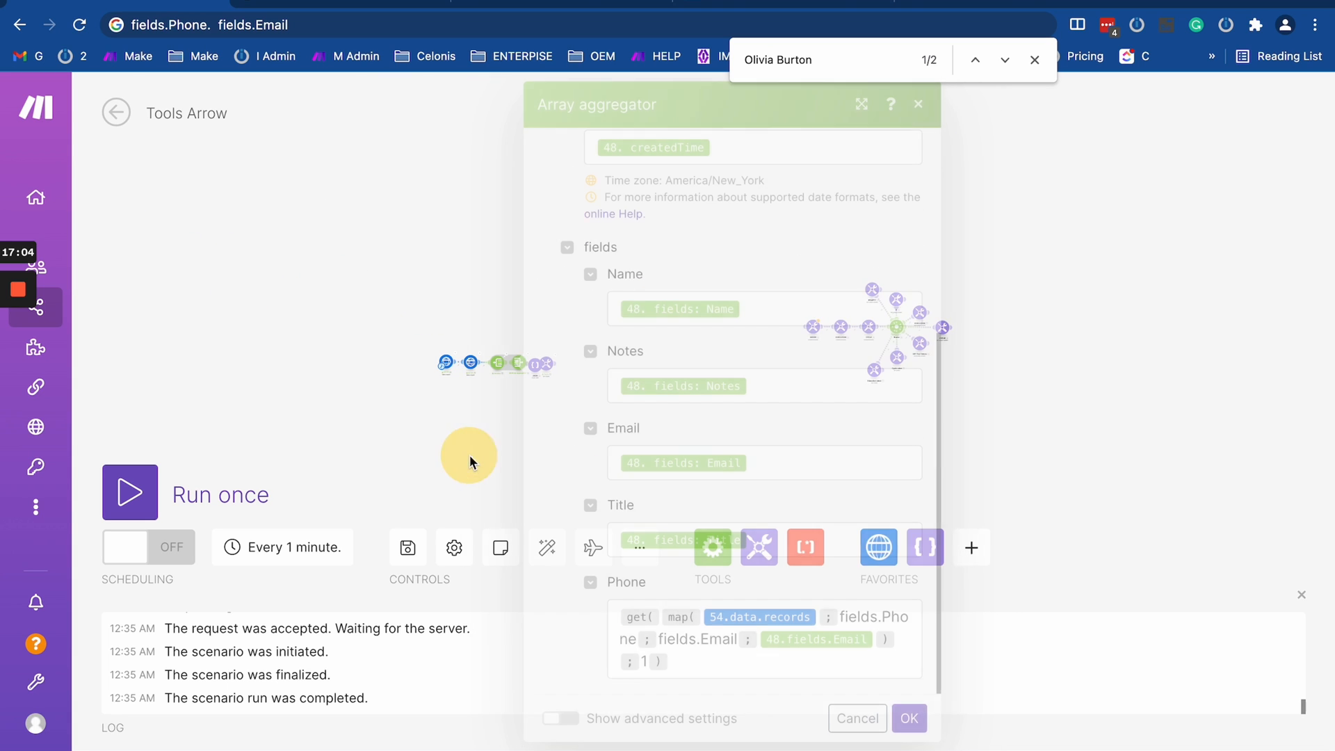
- Unlink Create JSON from both neighbouring modules, move it below the route, and reattach Set variable to the Array aggregator
{"action": "scroll", "coordinate": [580, 437], "scroll_direction": "up", "scroll_amount": 5}
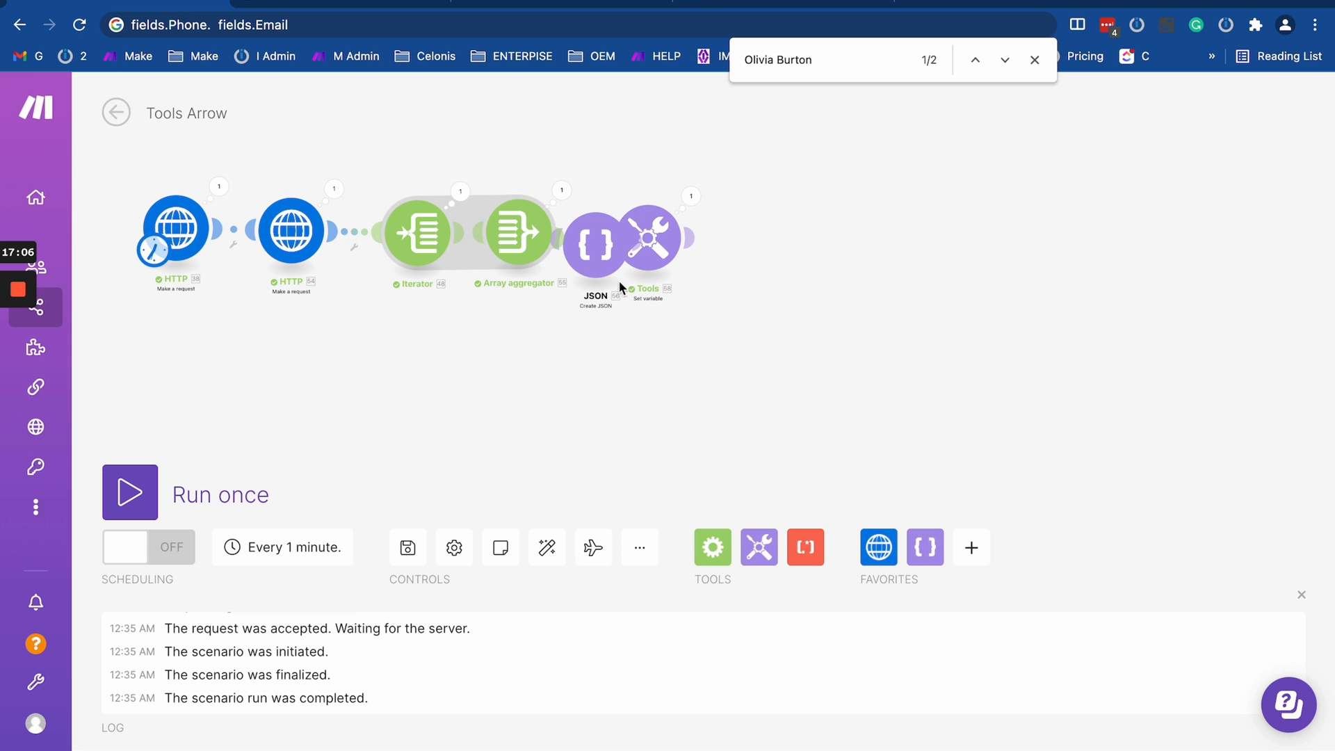
{"action": "left_click_drag", "start_coordinate": [619, 281], "coordinate": [617, 384]}
{"action": "left_click_drag", "start_coordinate": [648, 238], "coordinate": [904, 235]}
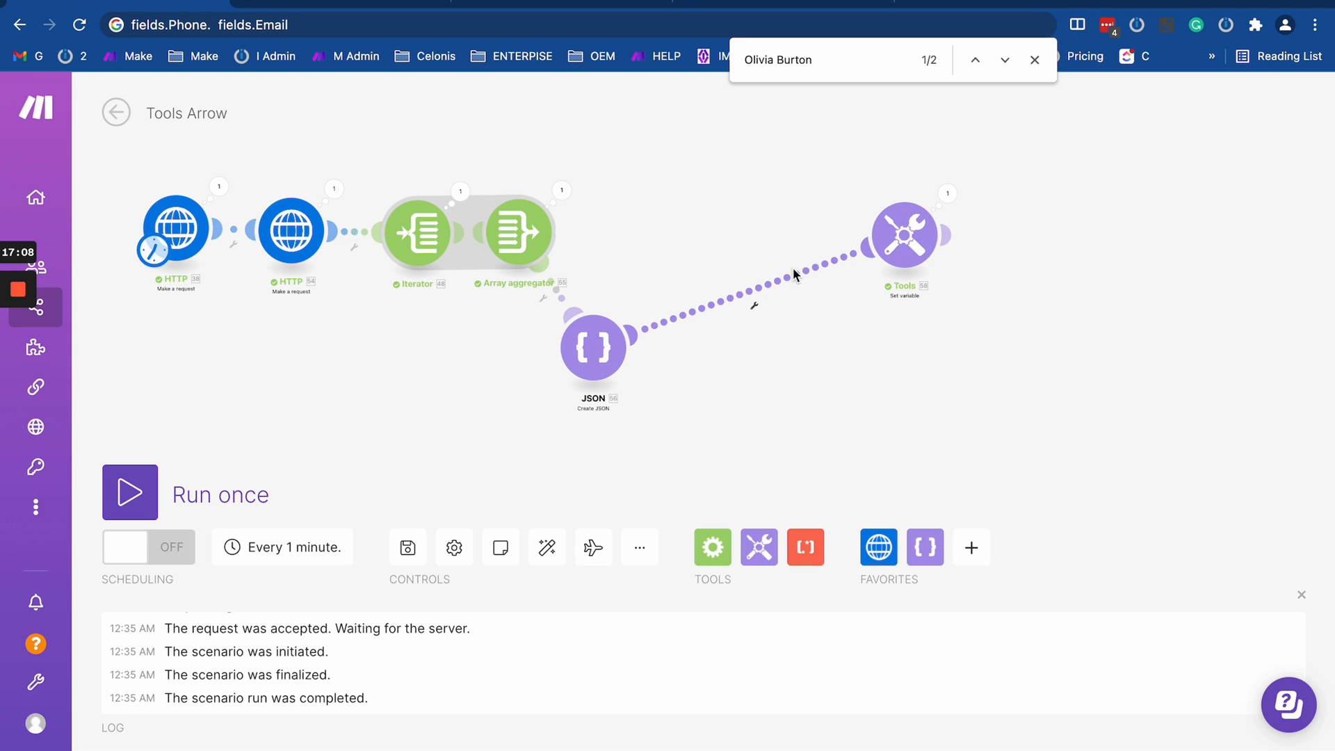
{"action": "right_click", "coordinate": [794, 274]}
{"action": "left_click", "coordinate": [814, 317]}
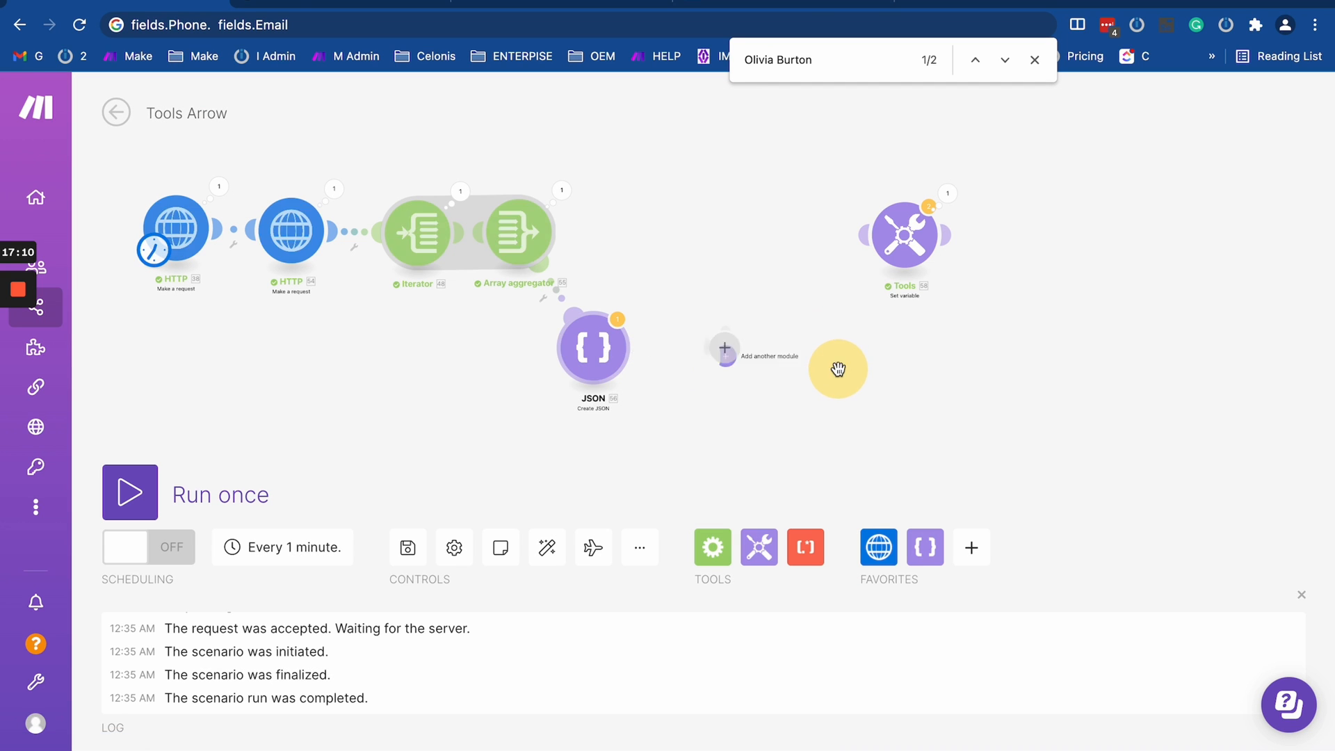
{"action": "right_click", "coordinate": [553, 297]}
{"action": "left_click", "coordinate": [587, 337]}
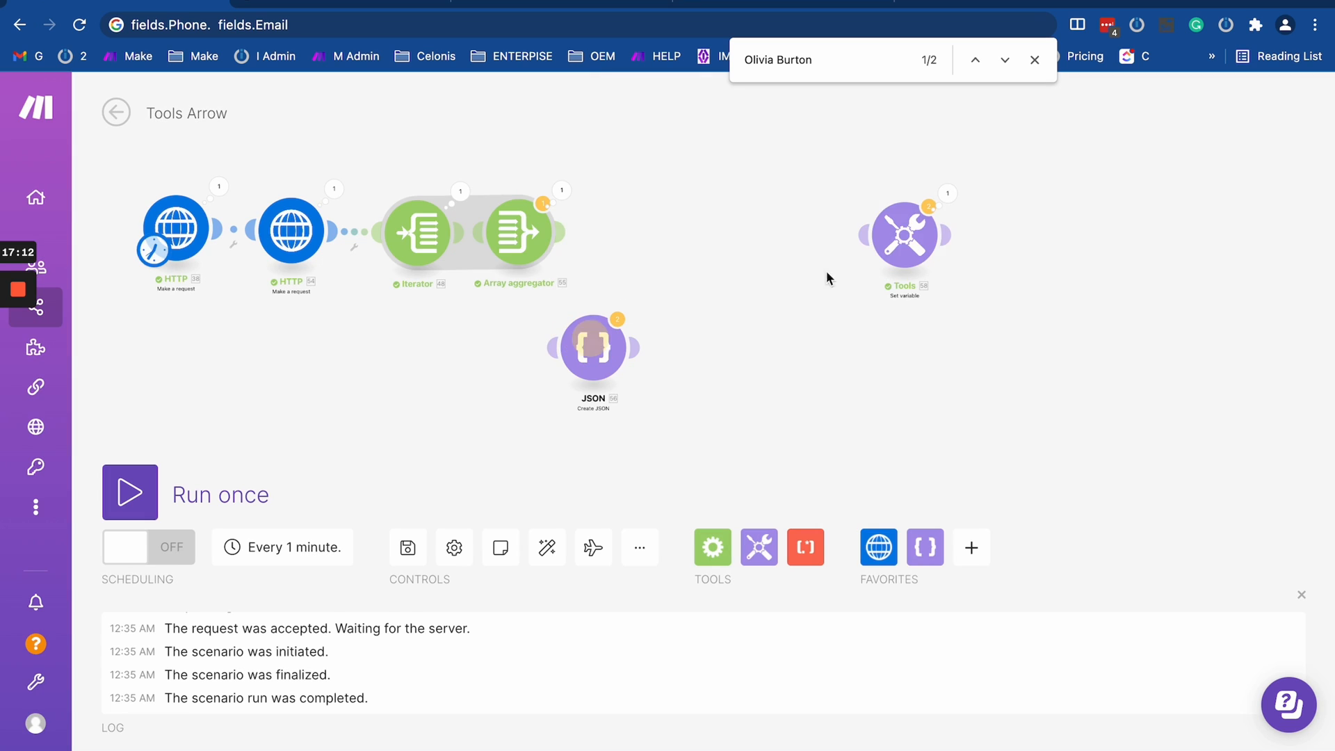
{"action": "left_click_drag", "start_coordinate": [904, 235], "coordinate": [592, 230]}
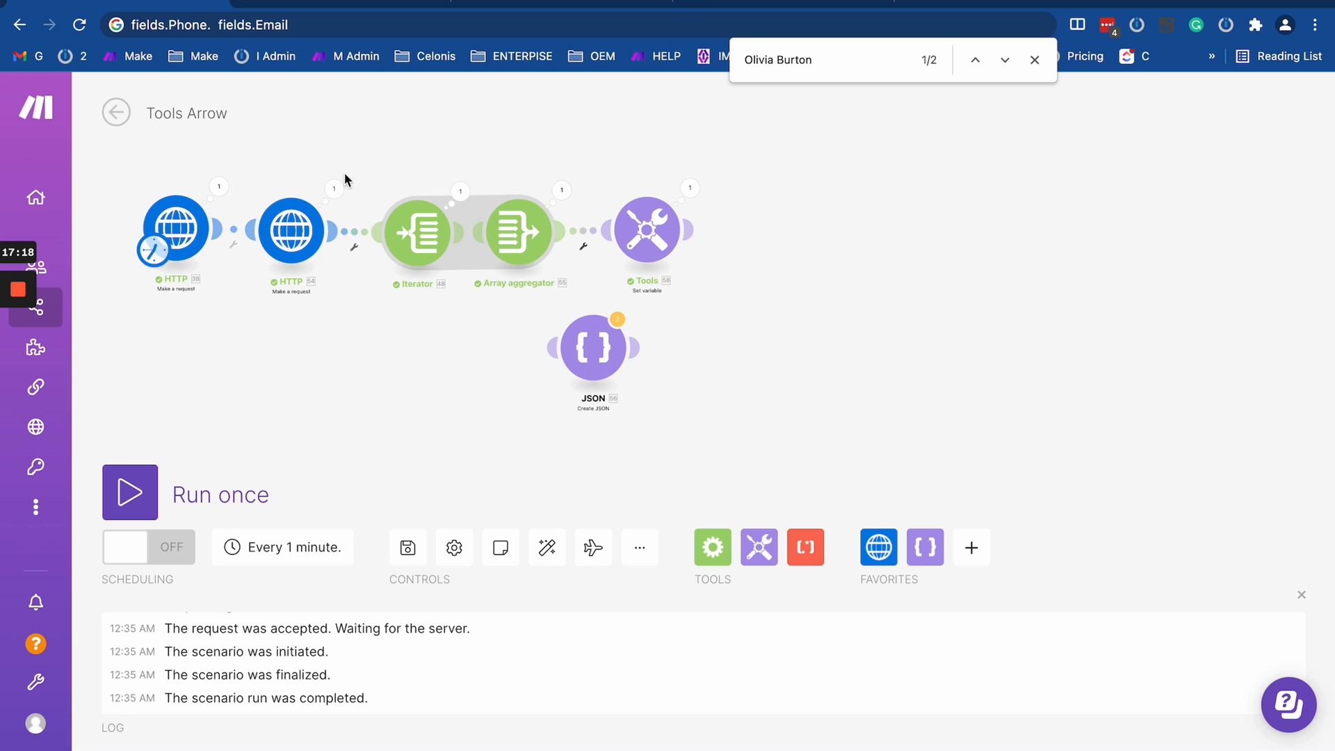
- Place Create JSON back between the Array aggregator and Set variable, and view the aggregator's records target structure
{"action": "scroll", "coordinate": [503, 274], "scroll_direction": "up", "scroll_amount": 5}
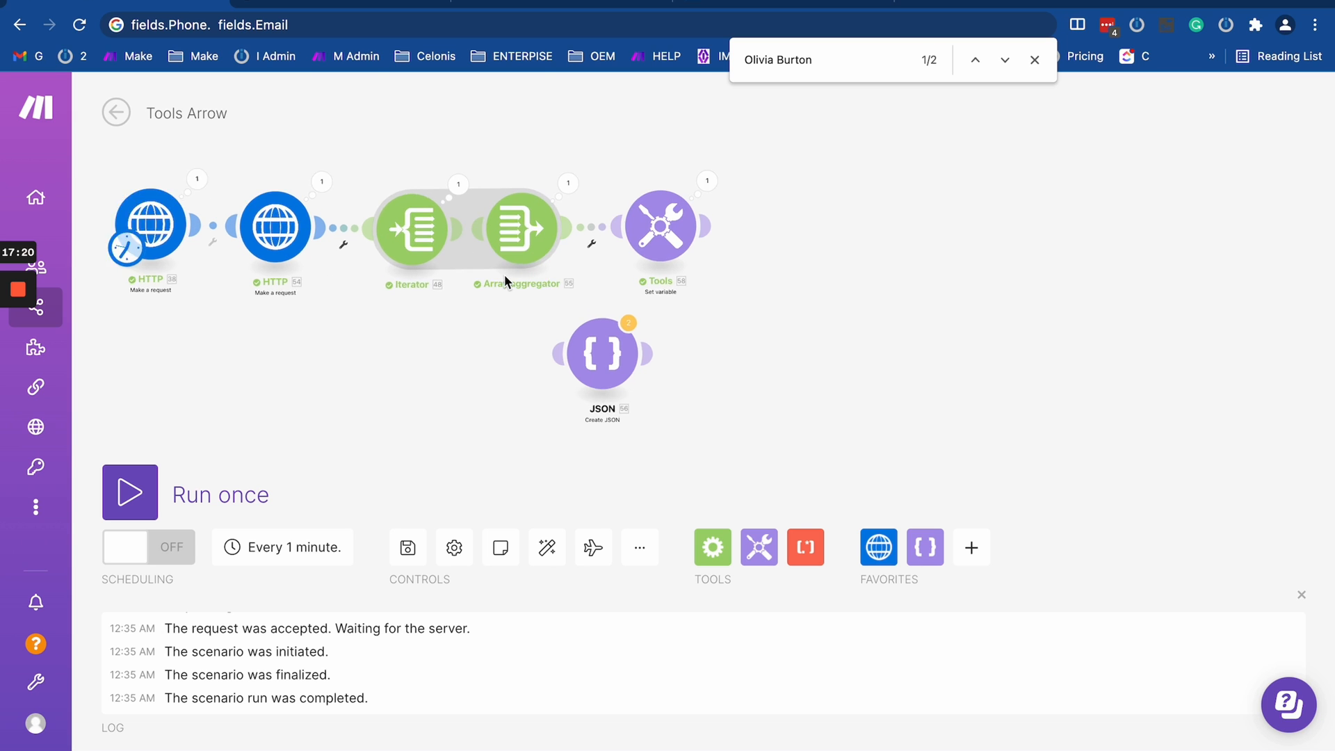
{"action": "scroll", "coordinate": [576, 219], "scroll_direction": "down", "scroll_amount": 5}
{"action": "left_click_drag", "start_coordinate": [476, 325], "coordinate": [576, 426]}
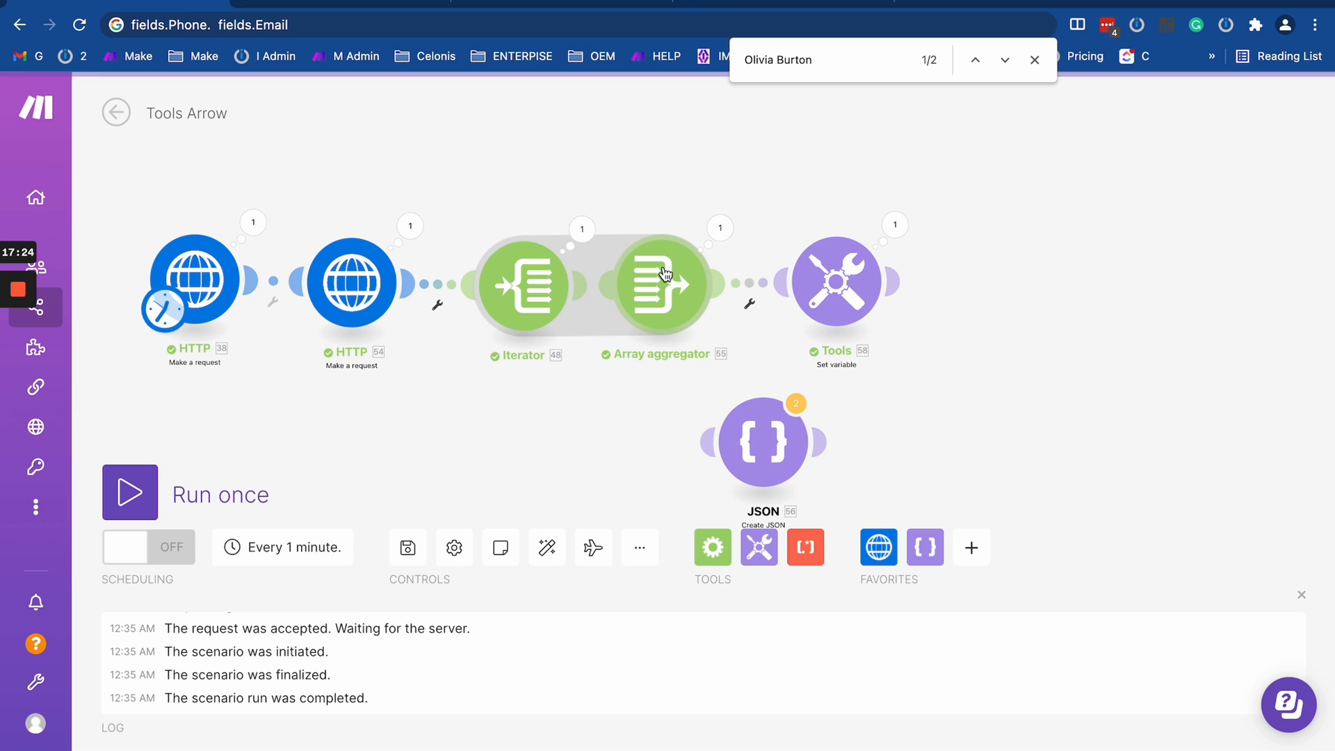
{"action": "left_click_drag", "start_coordinate": [746, 437], "coordinate": [746, 291]}
{"action": "left_click", "coordinate": [667, 284]}
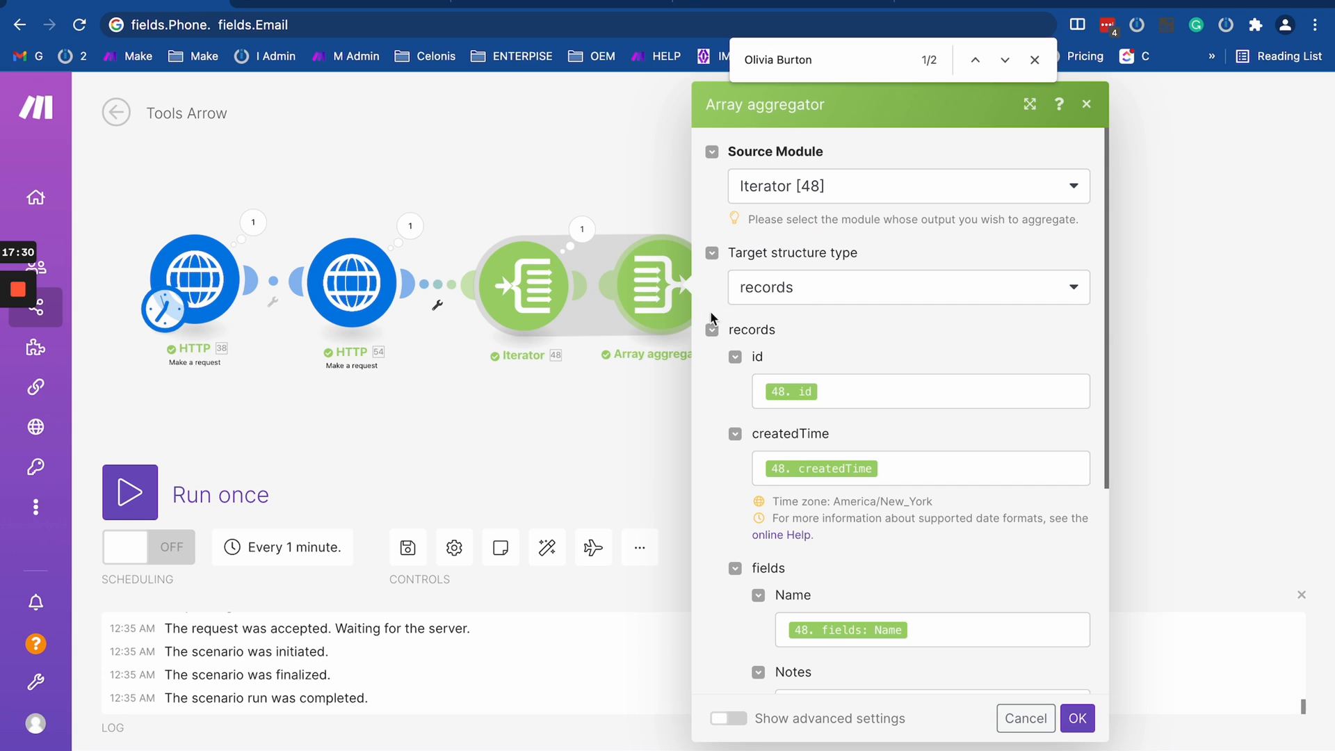
{"action": "left_click", "coordinate": [611, 195]}
- Pull Create JSON out of the route again, unlink it on both sides, and connect Set variable directly to the Array aggregator
{"action": "left_click_drag", "start_coordinate": [753, 295], "coordinate": [752, 487]}
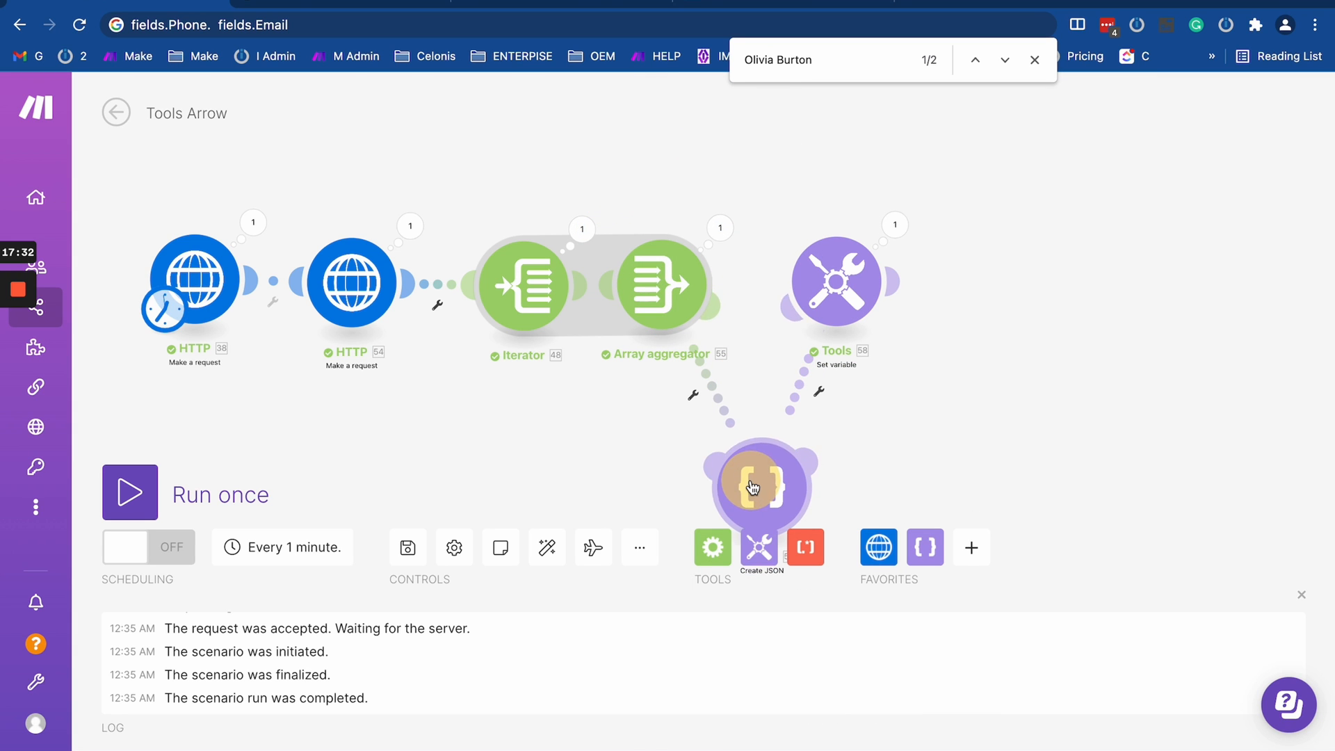
{"action": "left_click", "coordinate": [797, 393]}
{"action": "left_click", "coordinate": [862, 447]}
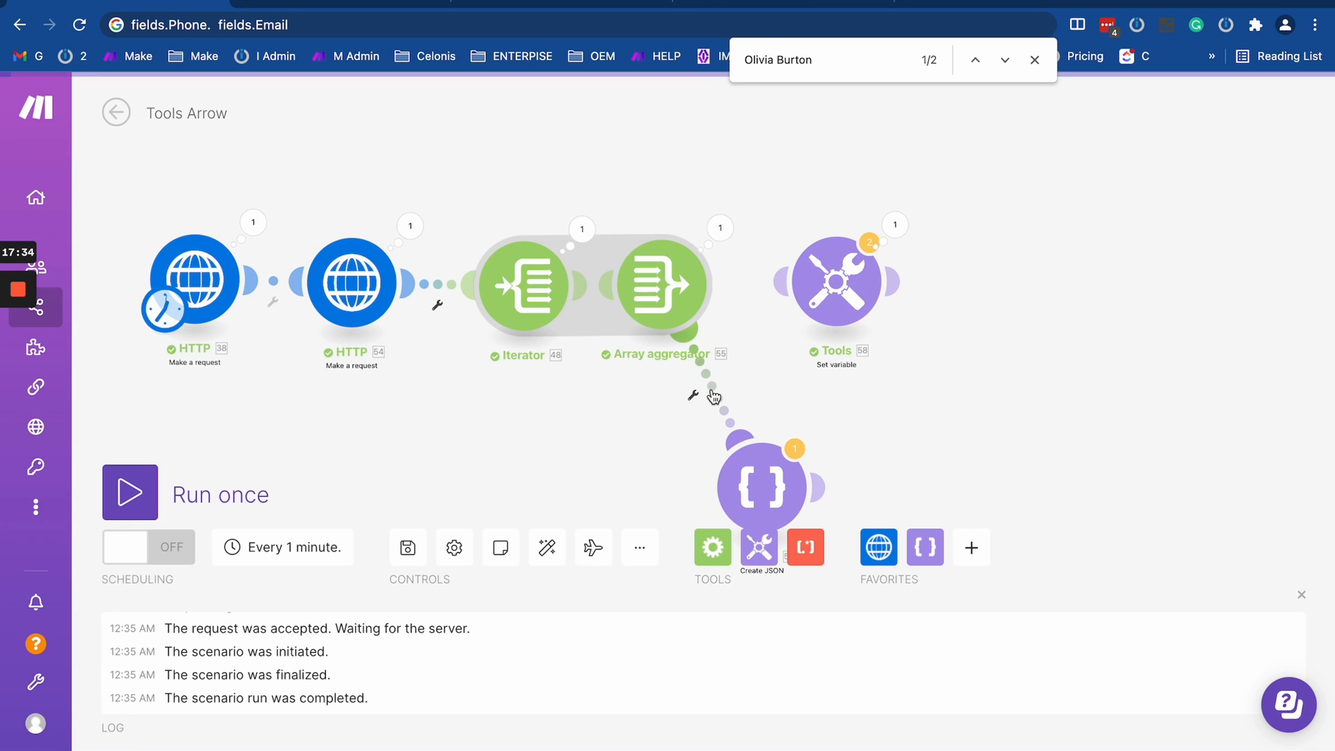
{"action": "left_click", "coordinate": [714, 396]}
{"action": "left_click", "coordinate": [765, 438]}
{"action": "left_click_drag", "start_coordinate": [828, 282], "coordinate": [790, 291]}
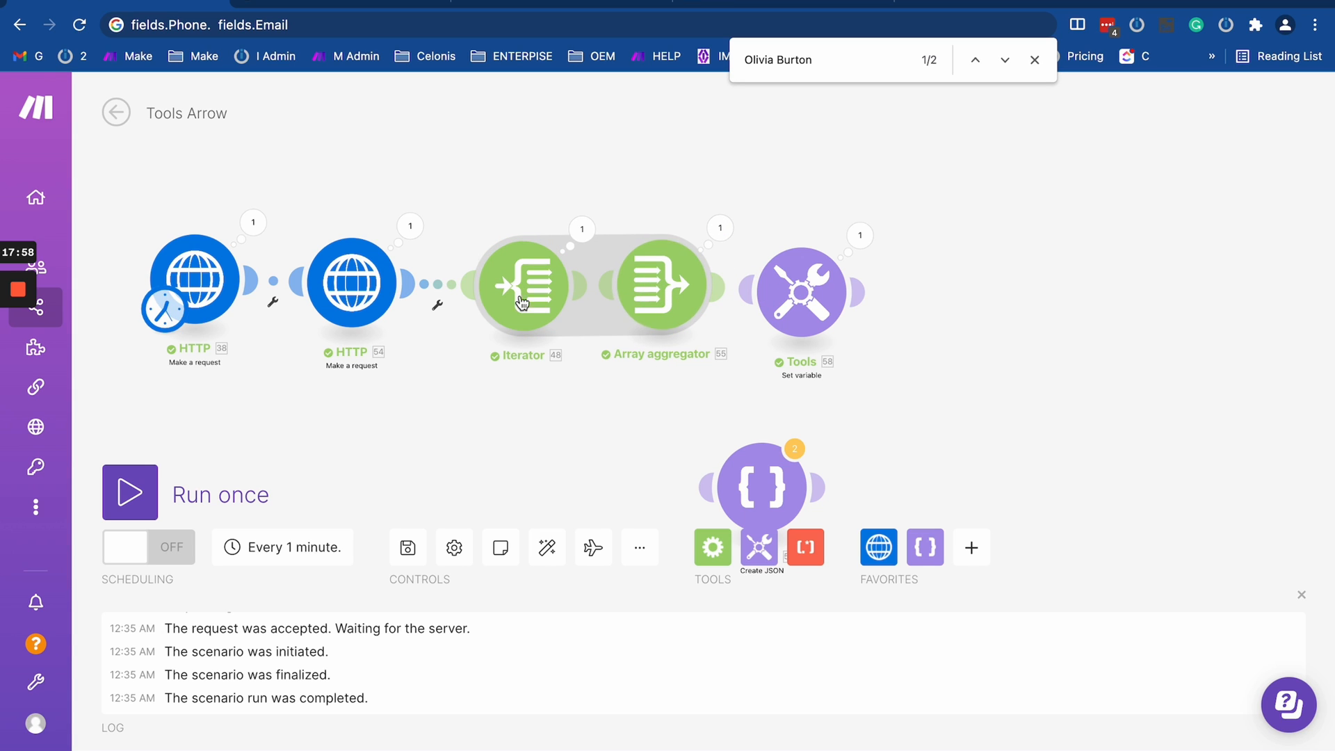
- Move the Array aggregator closer to Set variable and review the aggregator's settings and the Iterator's mapped array
{"action": "mouse_move", "coordinate": [661, 292]}
{"action": "left_mouse_down"}
{"action": "mouse_move", "coordinate": [694, 298]}
{"action": "mouse_move", "coordinate": [679, 290]}
{"action": "left_mouse_up"}
{"action": "left_click", "coordinate": [679, 291]}
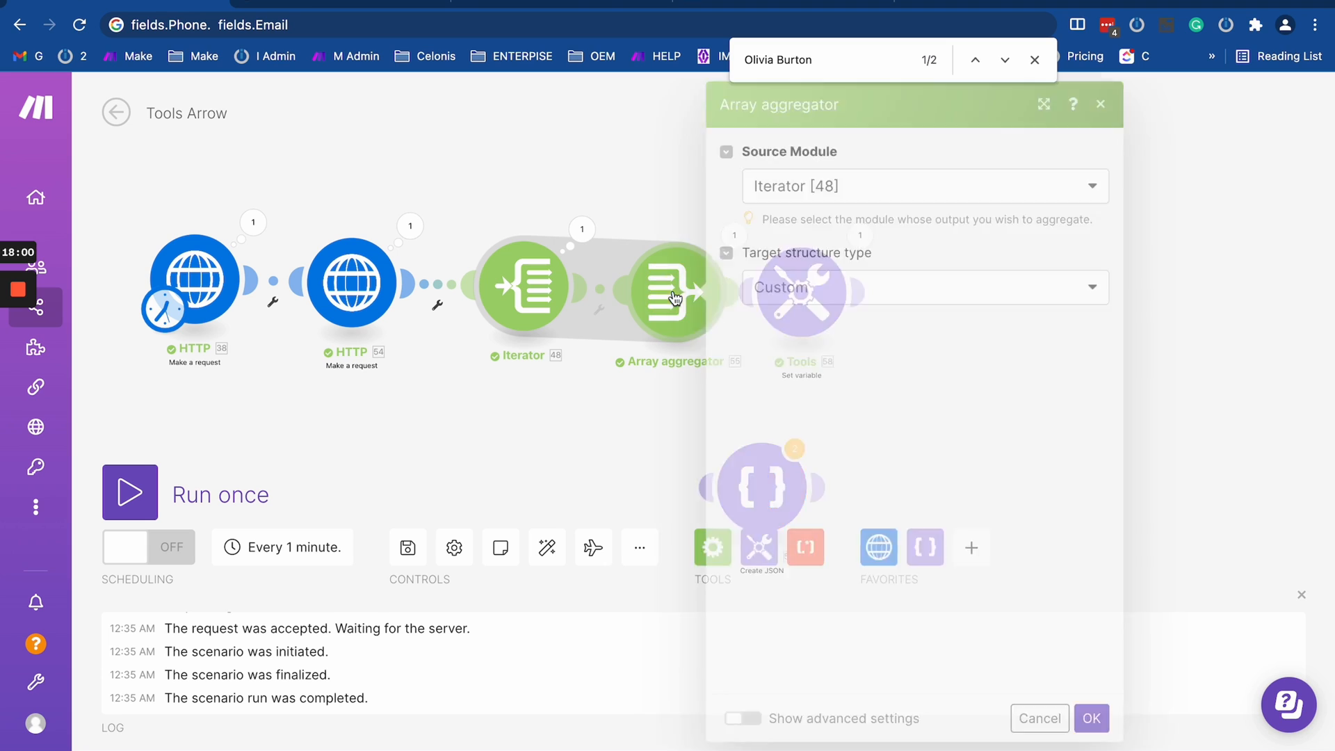
{"action": "left_click", "coordinate": [535, 294]}
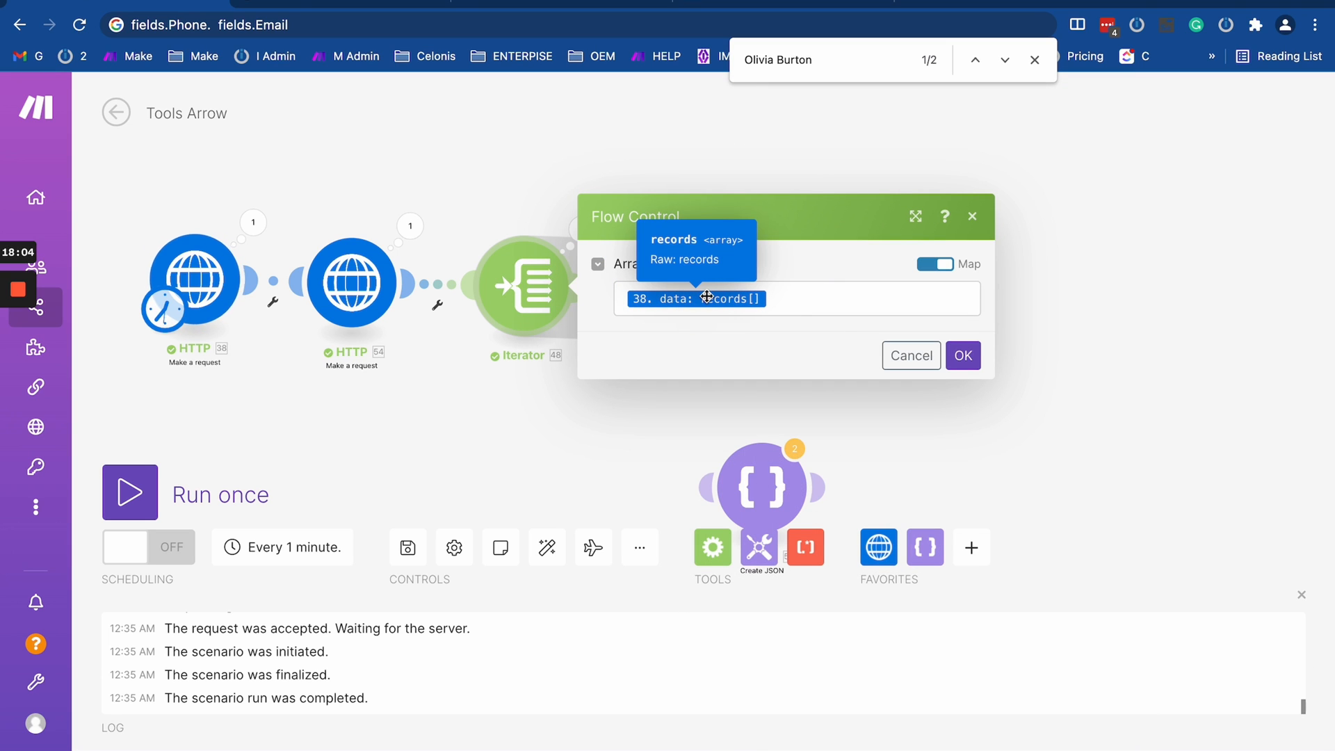
{"action": "left_click", "coordinate": [913, 356]}
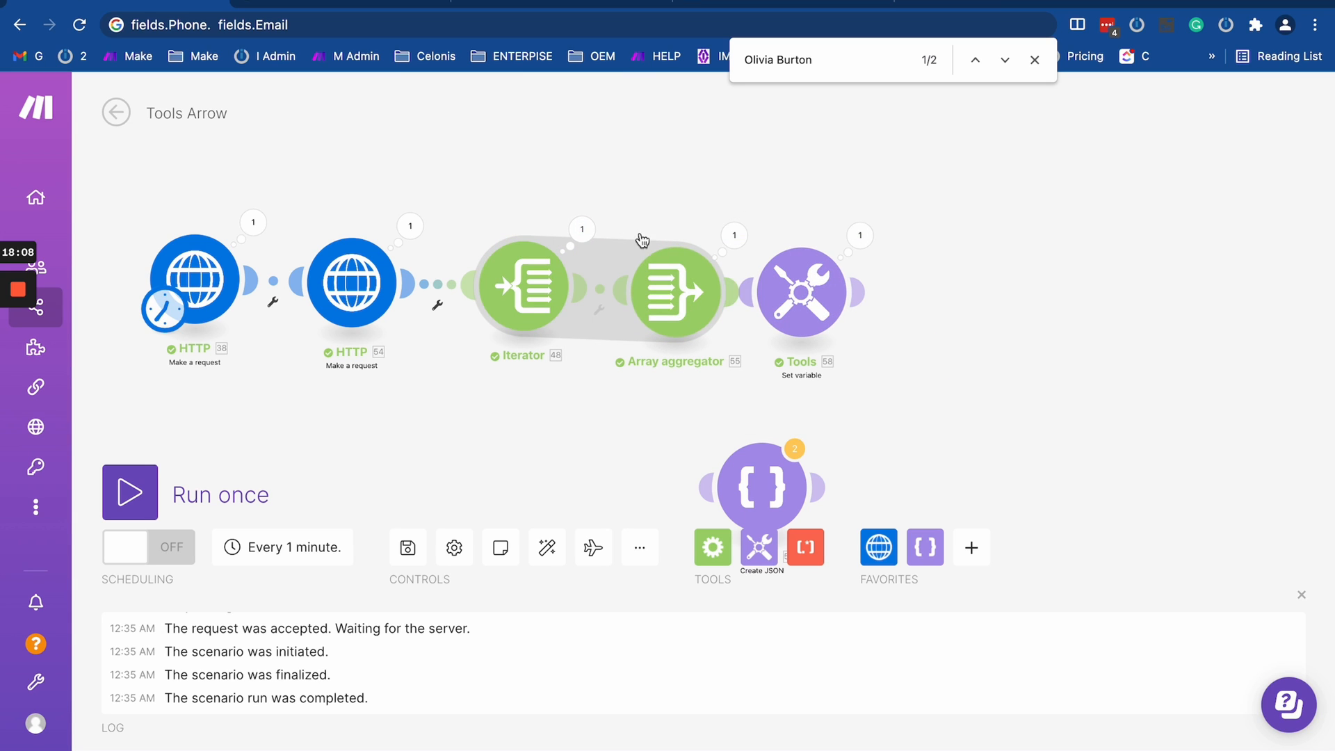
- Move the Iterator away from the Array aggregator and view the Iterator items available for a filter condition between them
{"action": "left_click", "coordinate": [503, 298]}
{"action": "left_click_drag", "start_coordinate": [504, 298], "coordinate": [466, 298]}
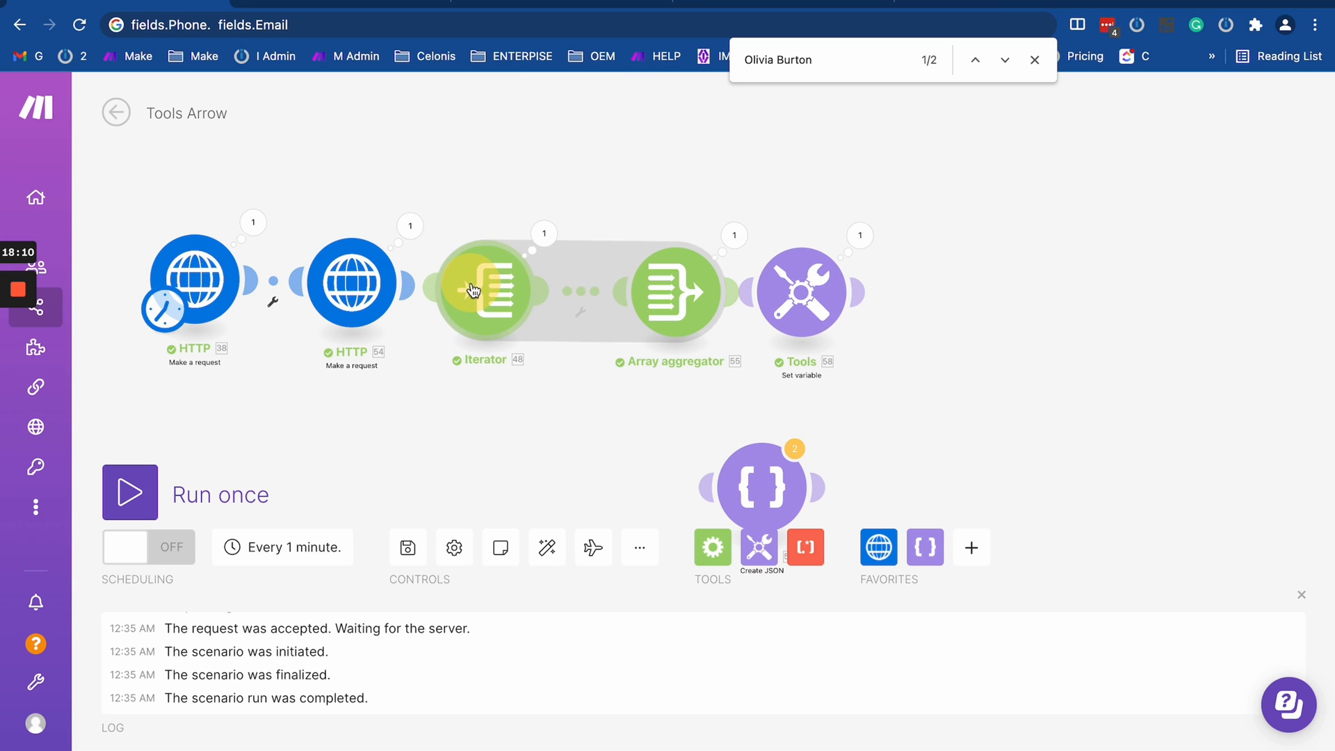
{"action": "left_click", "coordinate": [581, 291]}
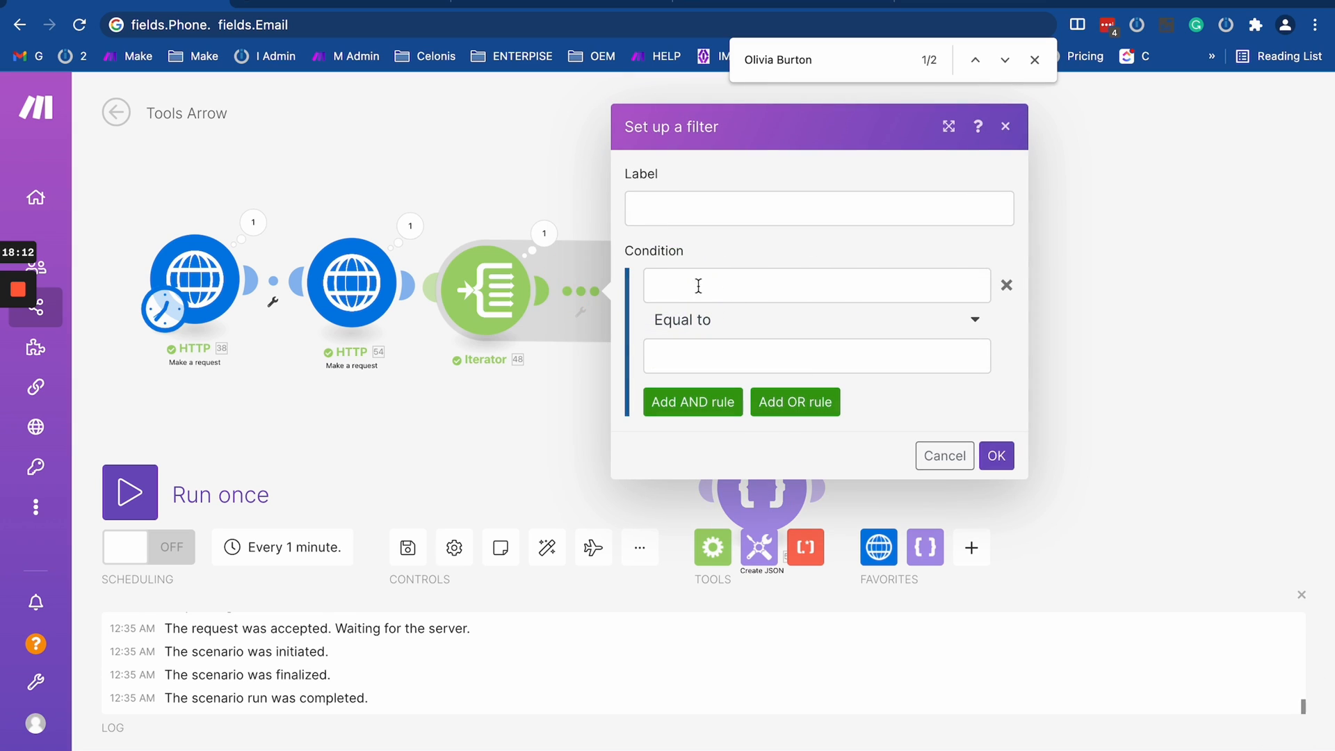
{"action": "left_click", "coordinate": [669, 284]}
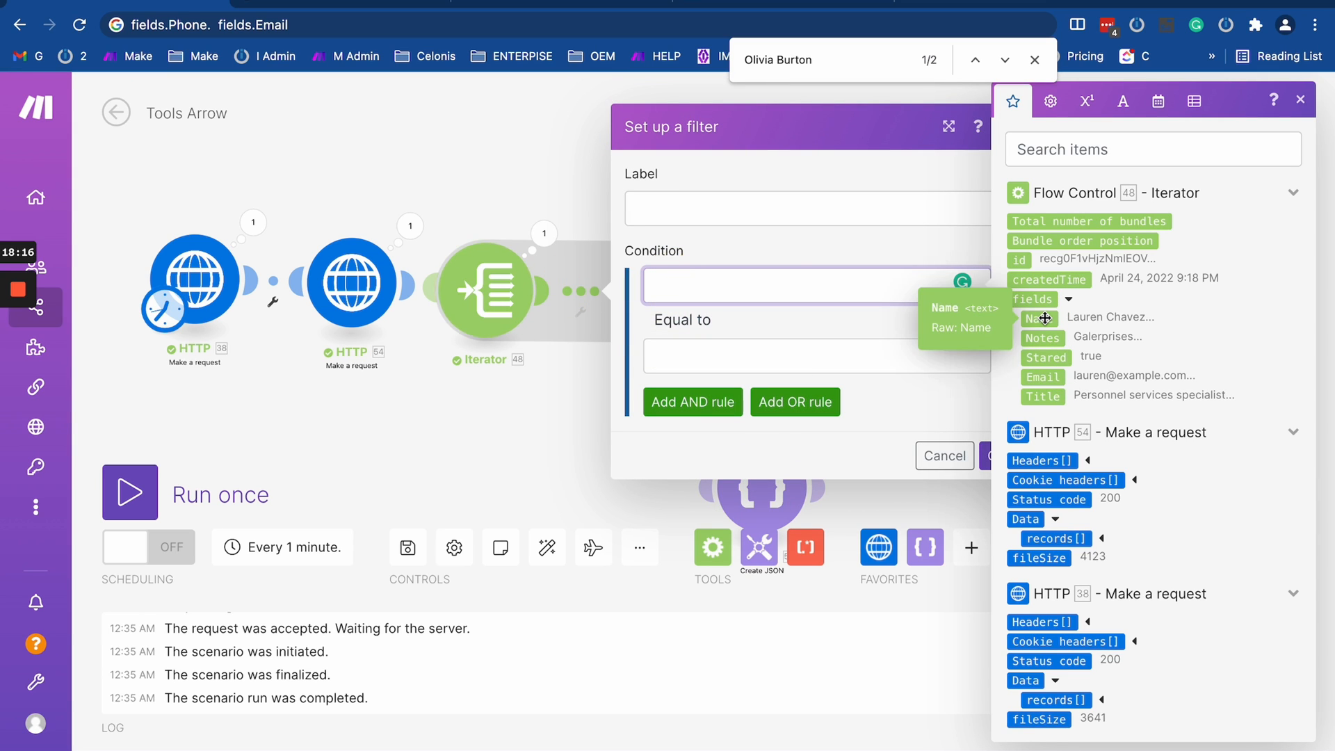
{"action": "left_click", "coordinate": [539, 453]}
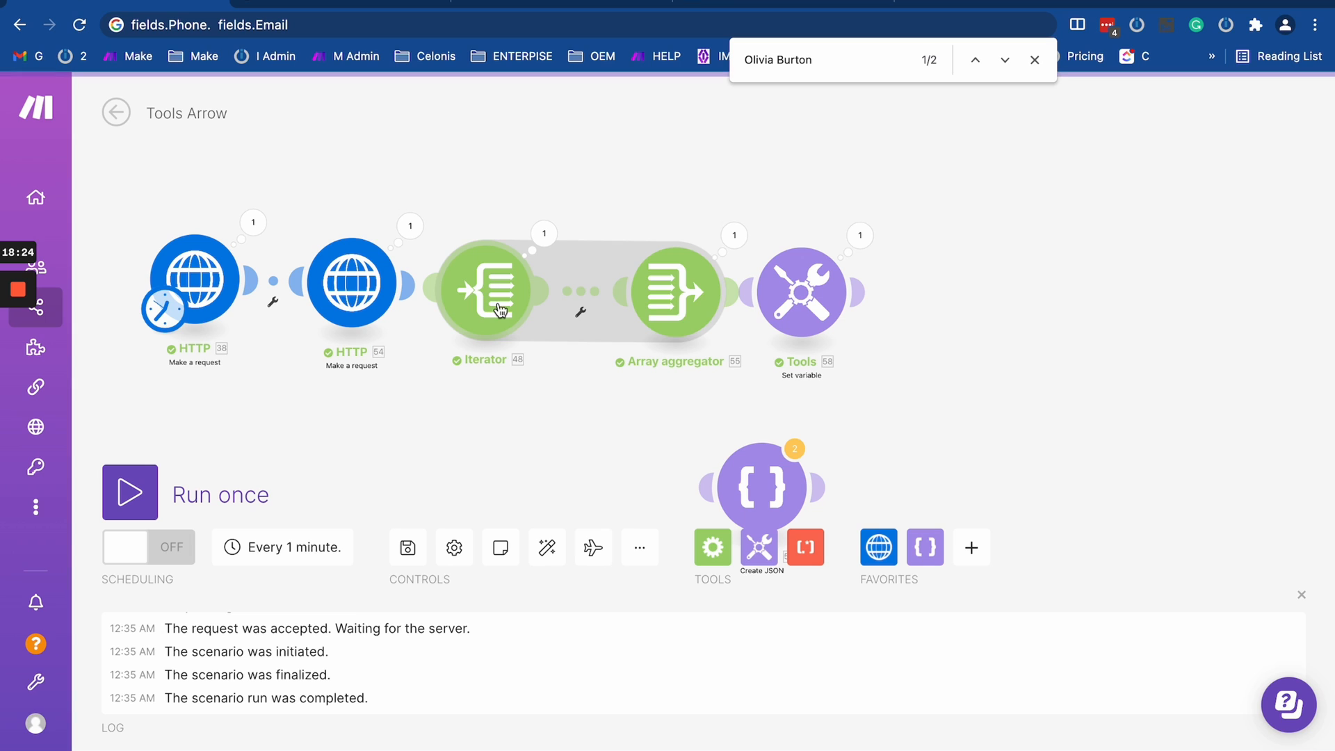
- Rearrange both HTTP modules, the Iterator, the Array aggregator and Set variable into one level, evenly spaced row
{"action": "left_click_drag", "start_coordinate": [496, 318], "coordinate": [503, 328]}
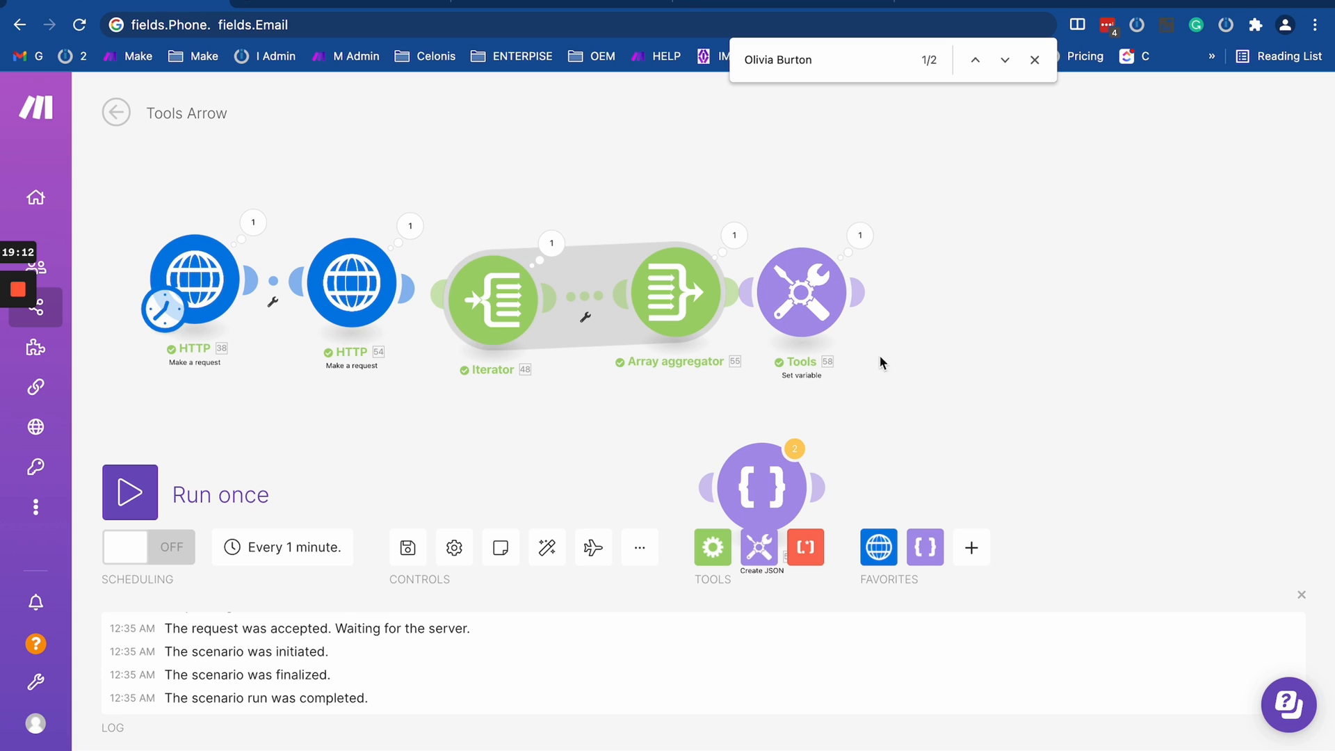
{"action": "left_click_drag", "start_coordinate": [657, 322], "coordinate": [622, 335]}
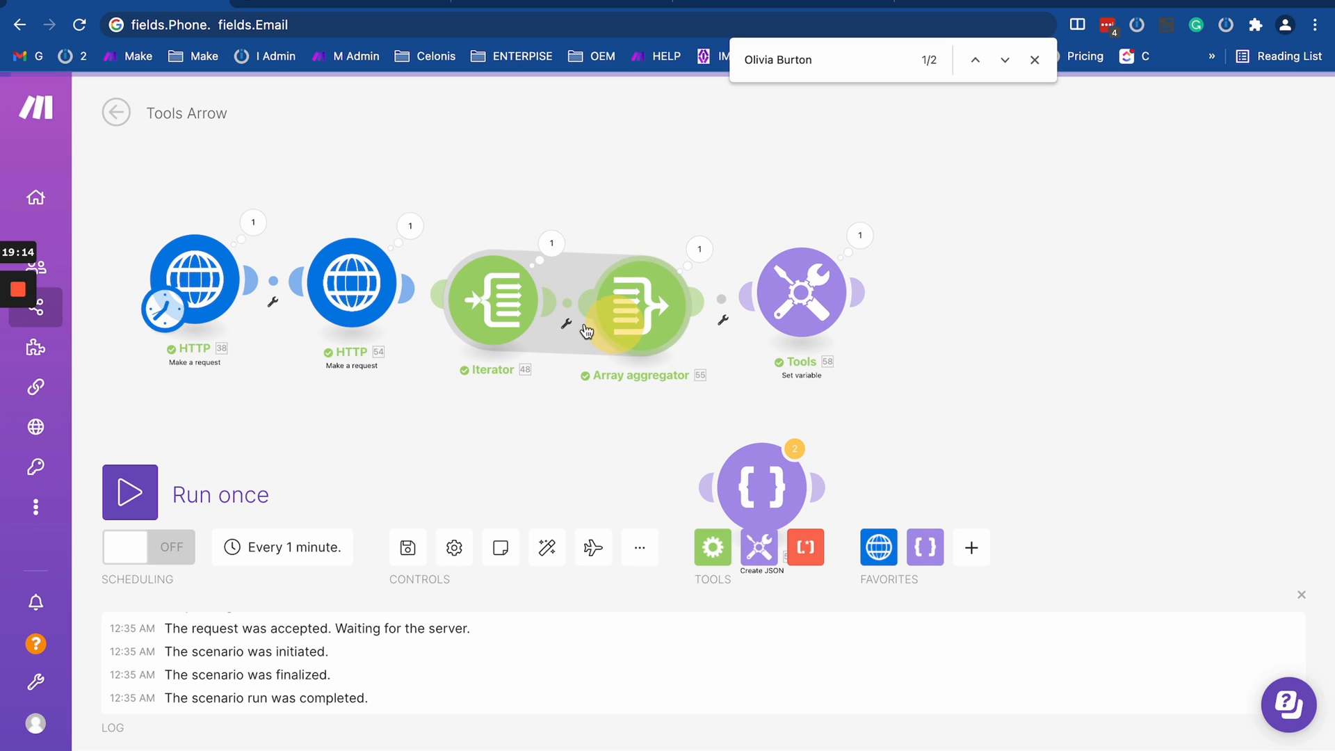
{"action": "left_click_drag", "start_coordinate": [363, 292], "coordinate": [358, 310]}
{"action": "left_click_drag", "start_coordinate": [234, 299], "coordinate": [233, 322]}
{"action": "left_click_drag", "start_coordinate": [784, 311], "coordinate": [816, 326]}
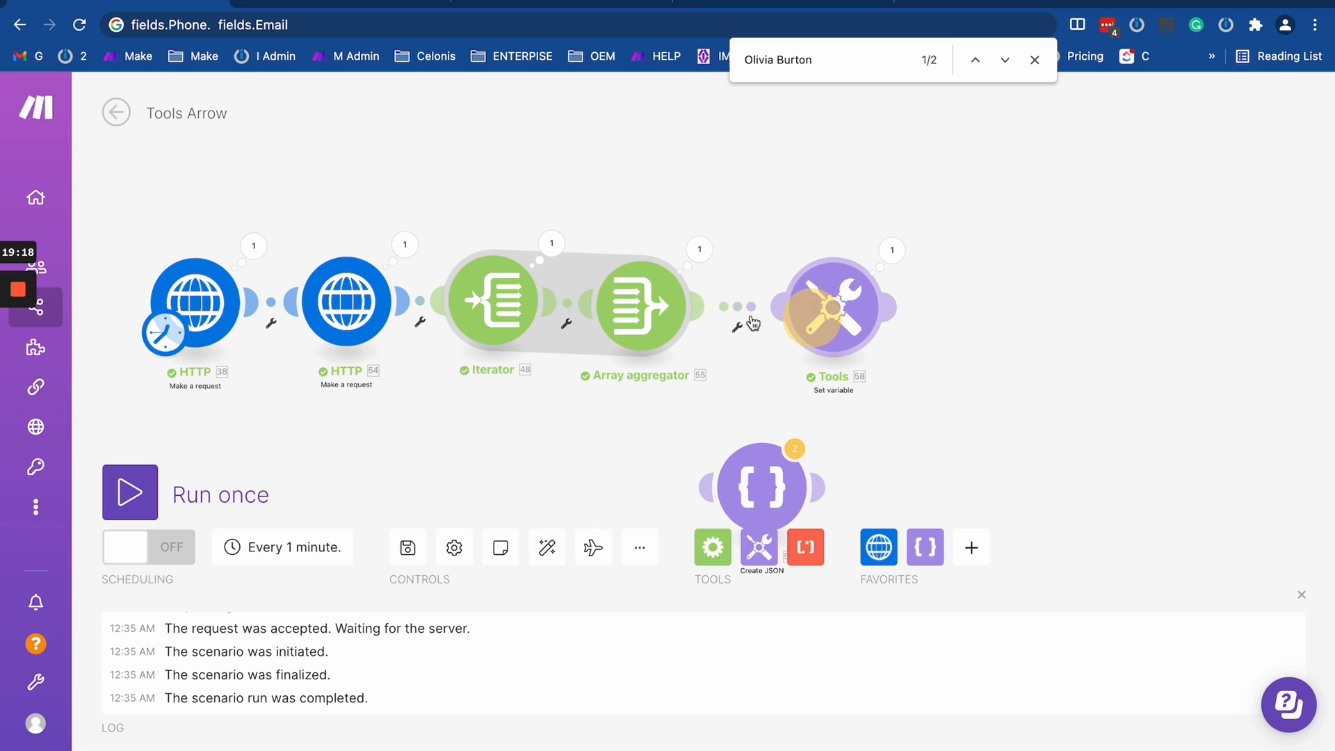
{"action": "left_click_drag", "start_coordinate": [497, 306], "coordinate": [476, 310]}
{"action": "left_click_drag", "start_coordinate": [650, 322], "coordinate": [680, 322]}
{"action": "left_click_drag", "start_coordinate": [486, 336], "coordinate": [520, 331]}
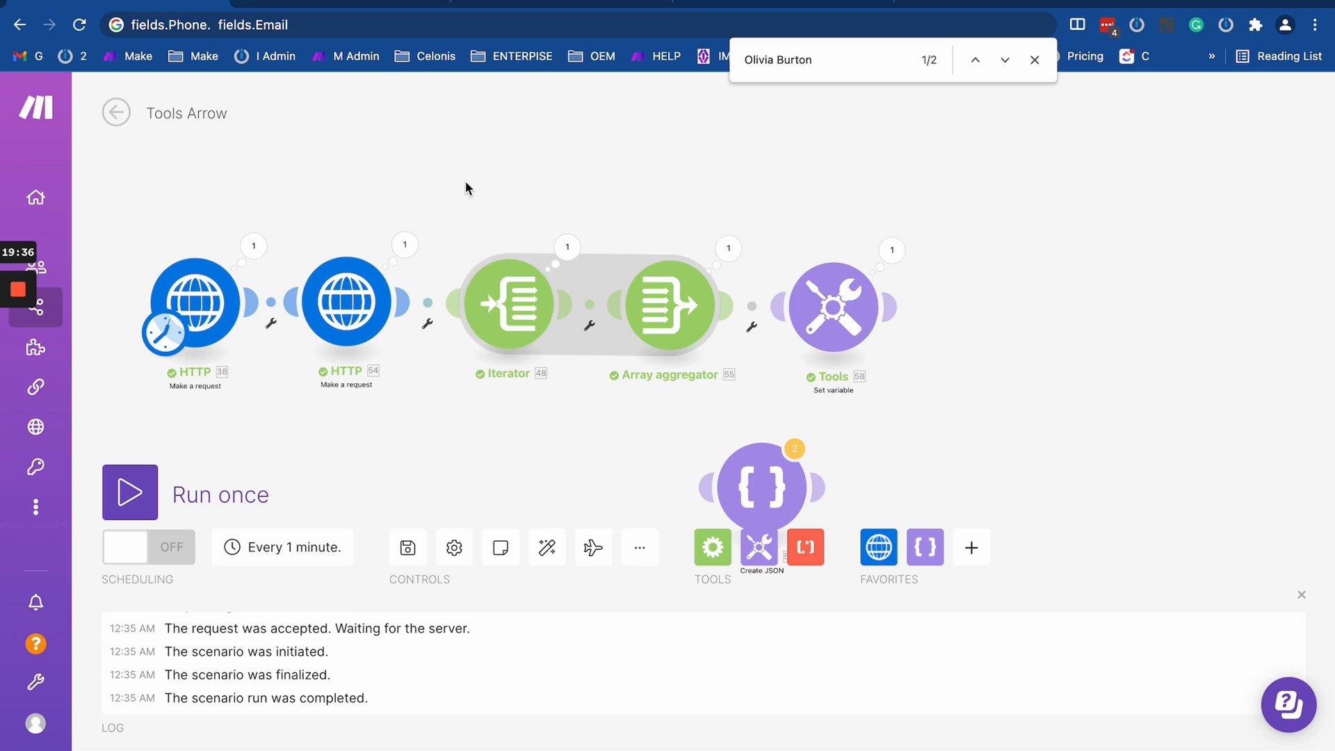
- Calculate 5000*12*24 in Spotlight Search
{"action": "key", "text": "super+space"}
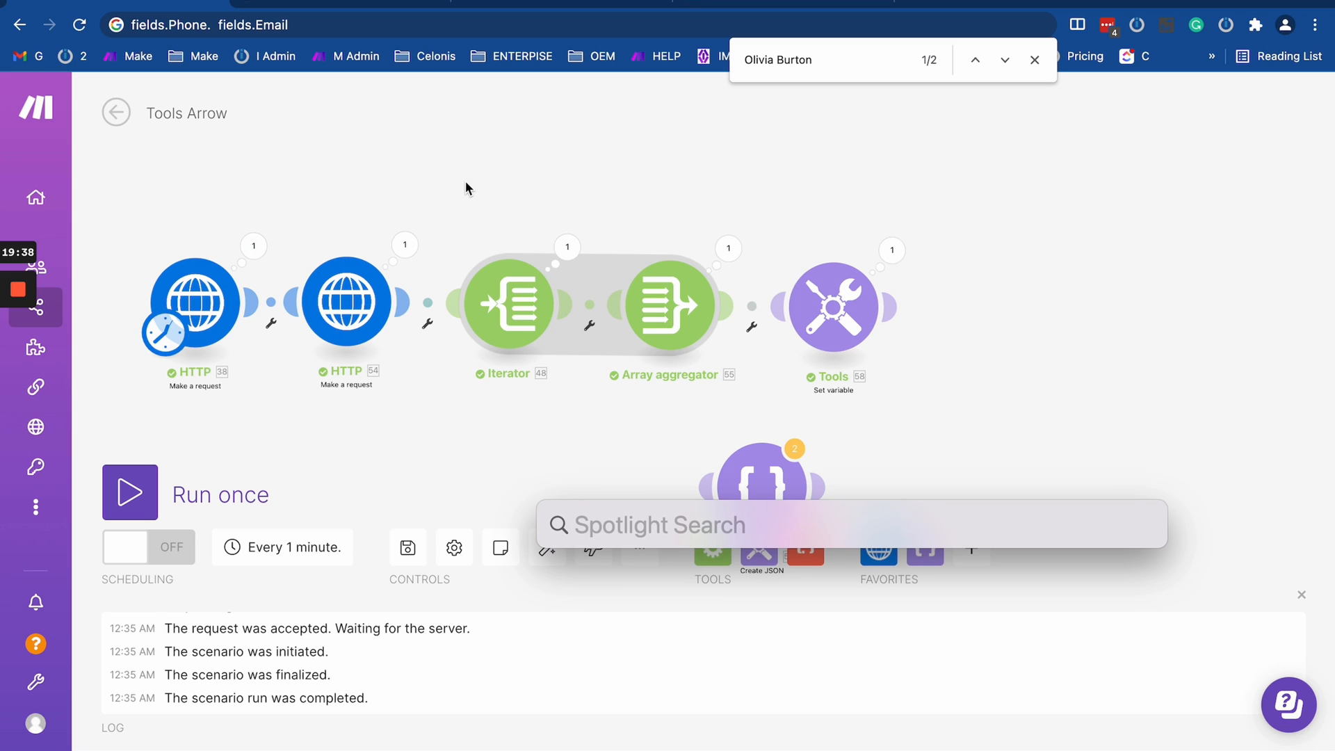
{"action": "type", "text": "5000"}
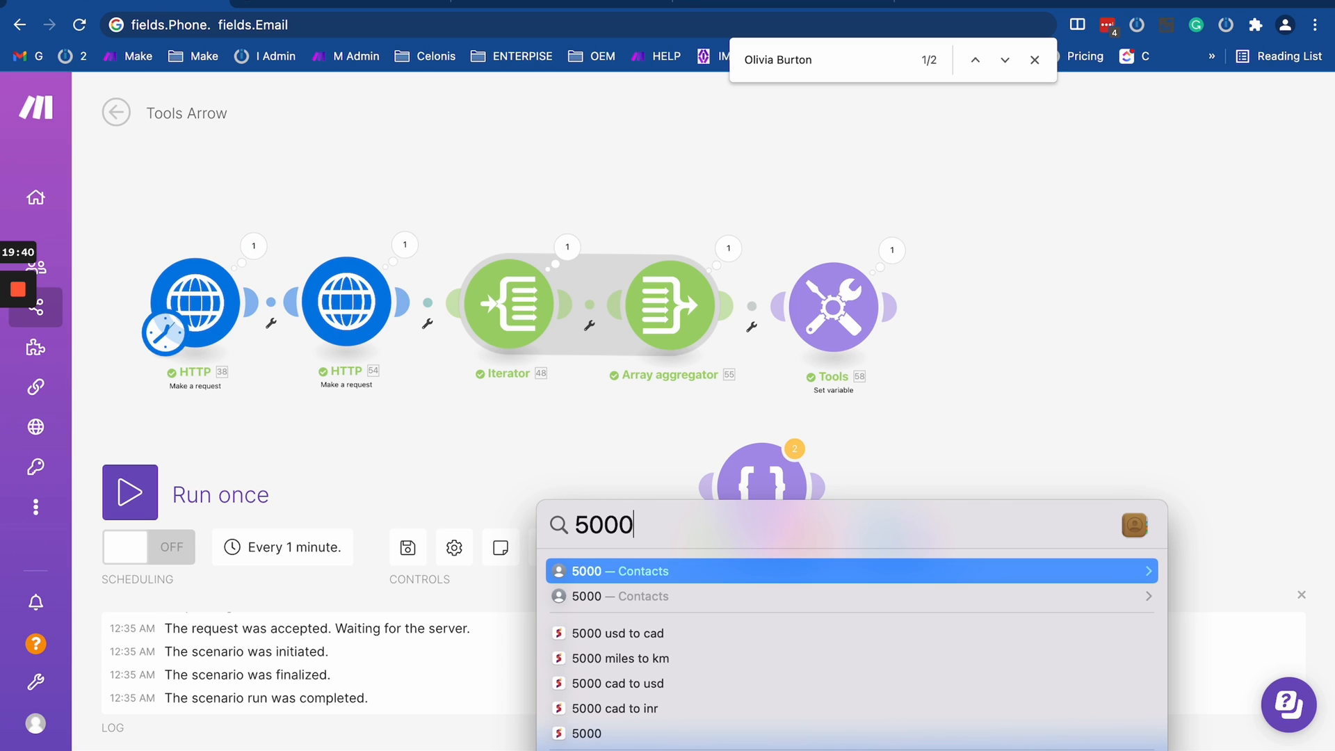
{"action": "type", "text": "*12"}
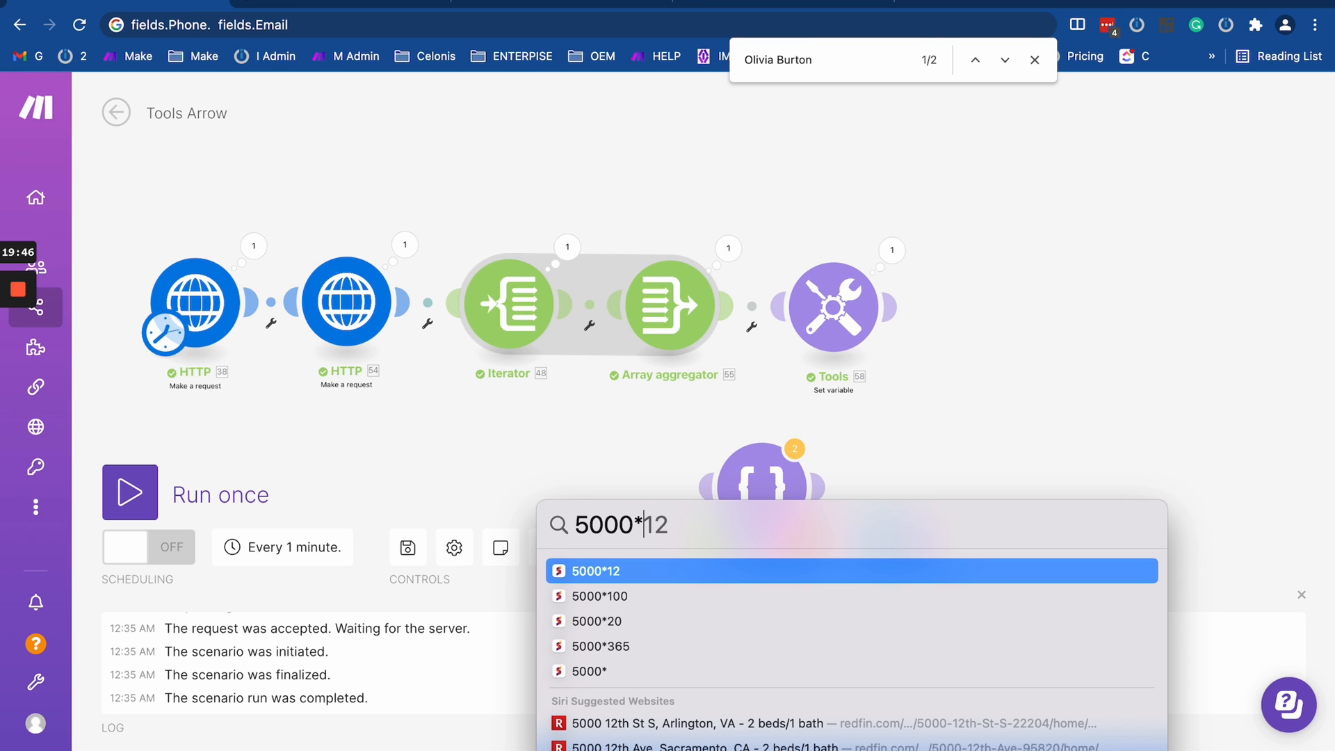
{"action": "type", "text": "15"}
{"action": "key", "text": "BackSpace"}
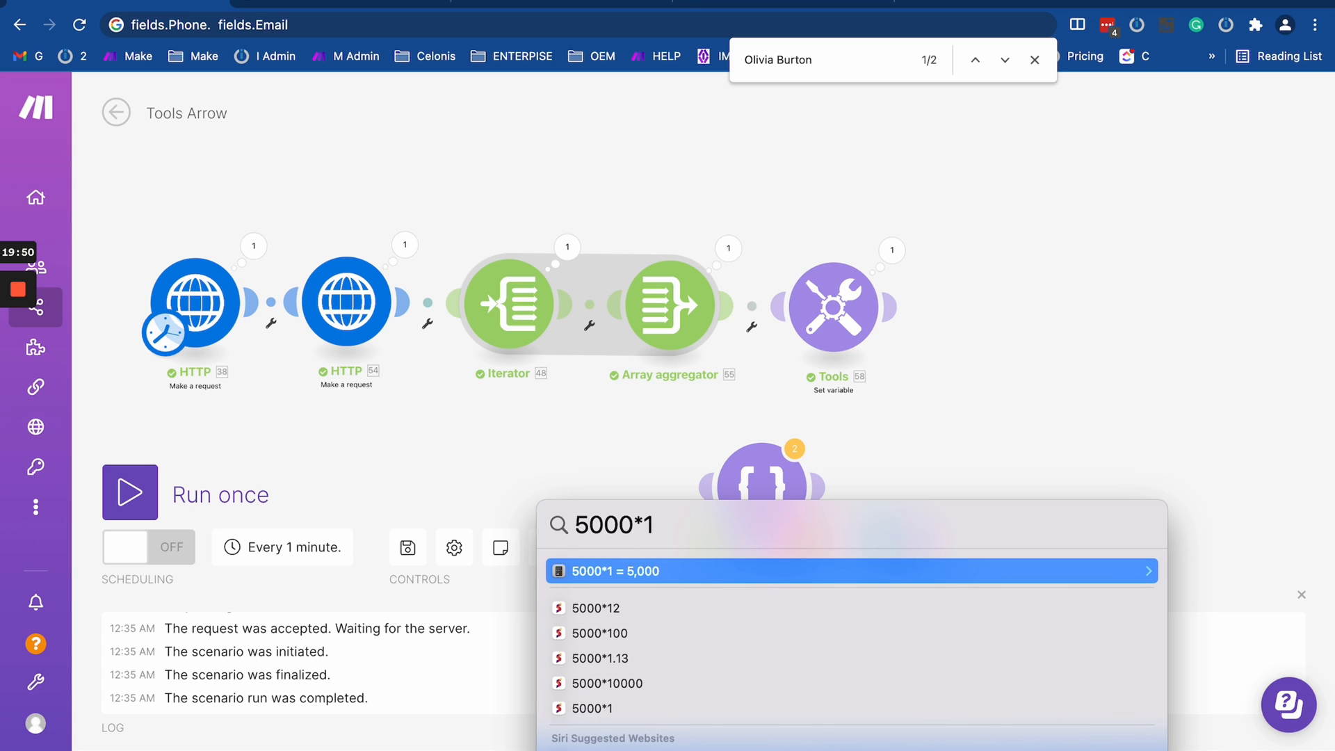
{"action": "type", "text": "2"}
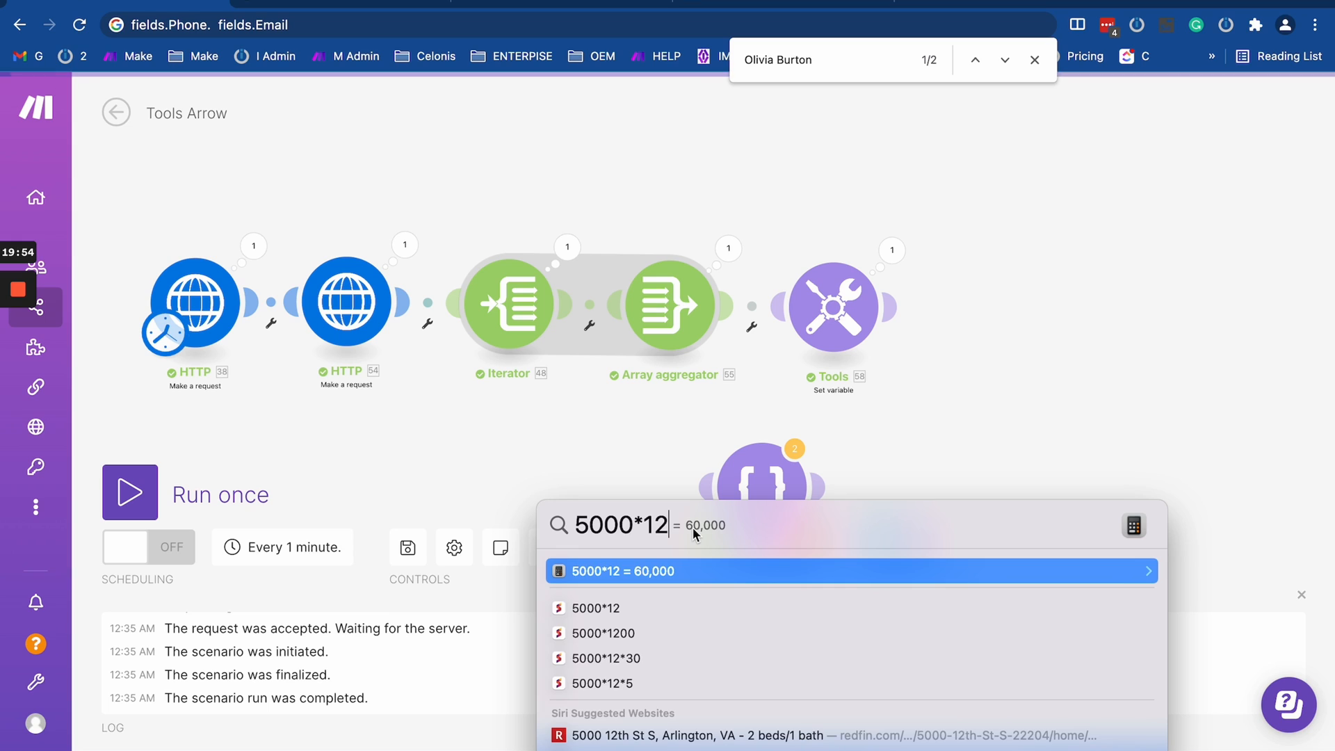
{"action": "type", "text": "*24"}
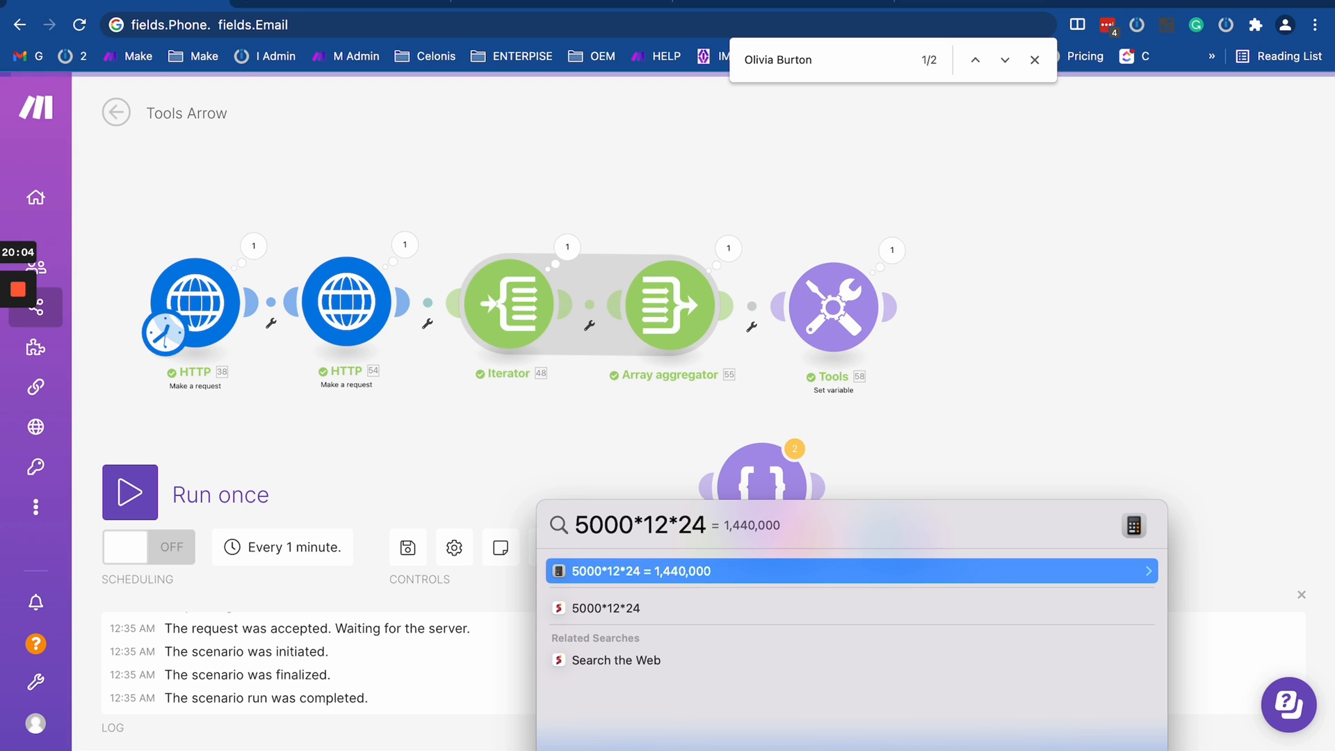
- Replace the 5000 factor with 4, extend the calculation to 4*12*24*30, and close Spotlight Search
{"action": "key", "text": "Left"}
{"action": "key", "text": "Left"}
{"action": "key", "text": "Left"}
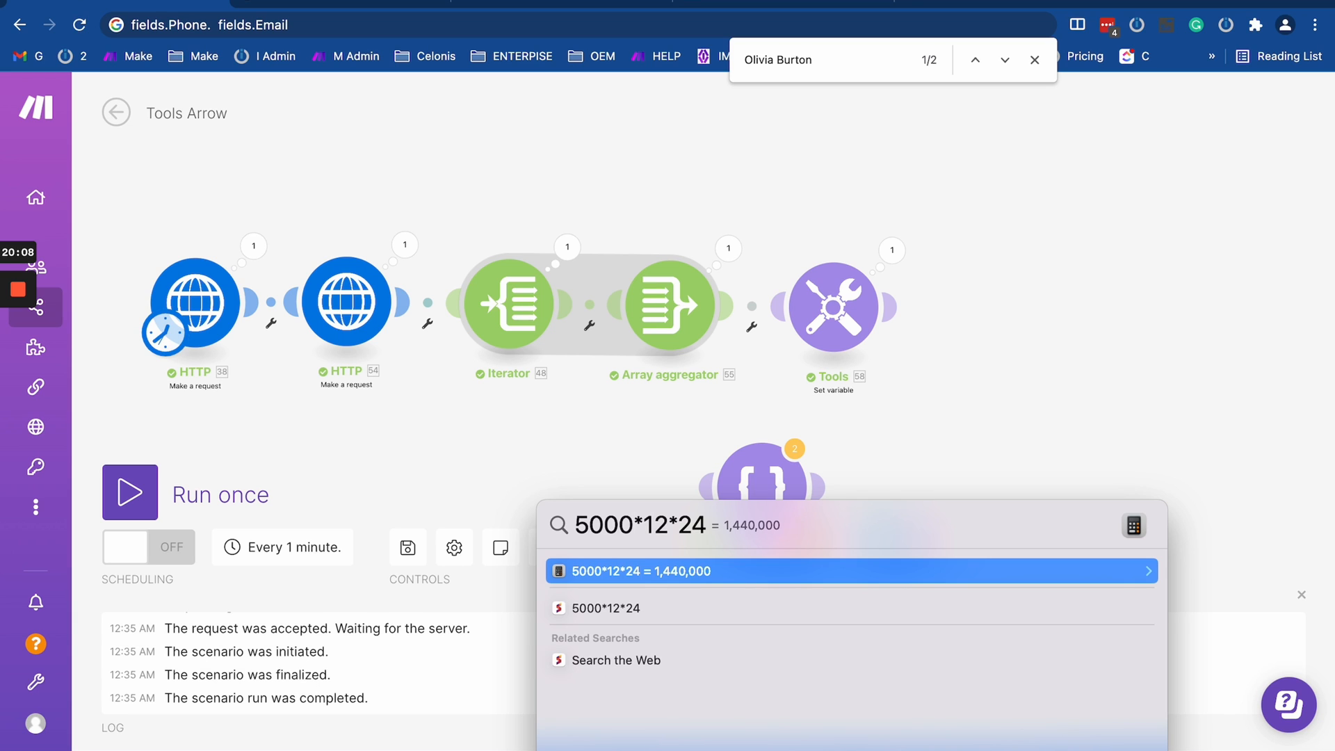
{"action": "key", "text": "BackSpace"}
{"action": "key", "text": "BackSpace"}
{"action": "key", "text": "BackSpace"}
{"action": "key", "text": "BackSpace"}
{"action": "type", "text": "4"}
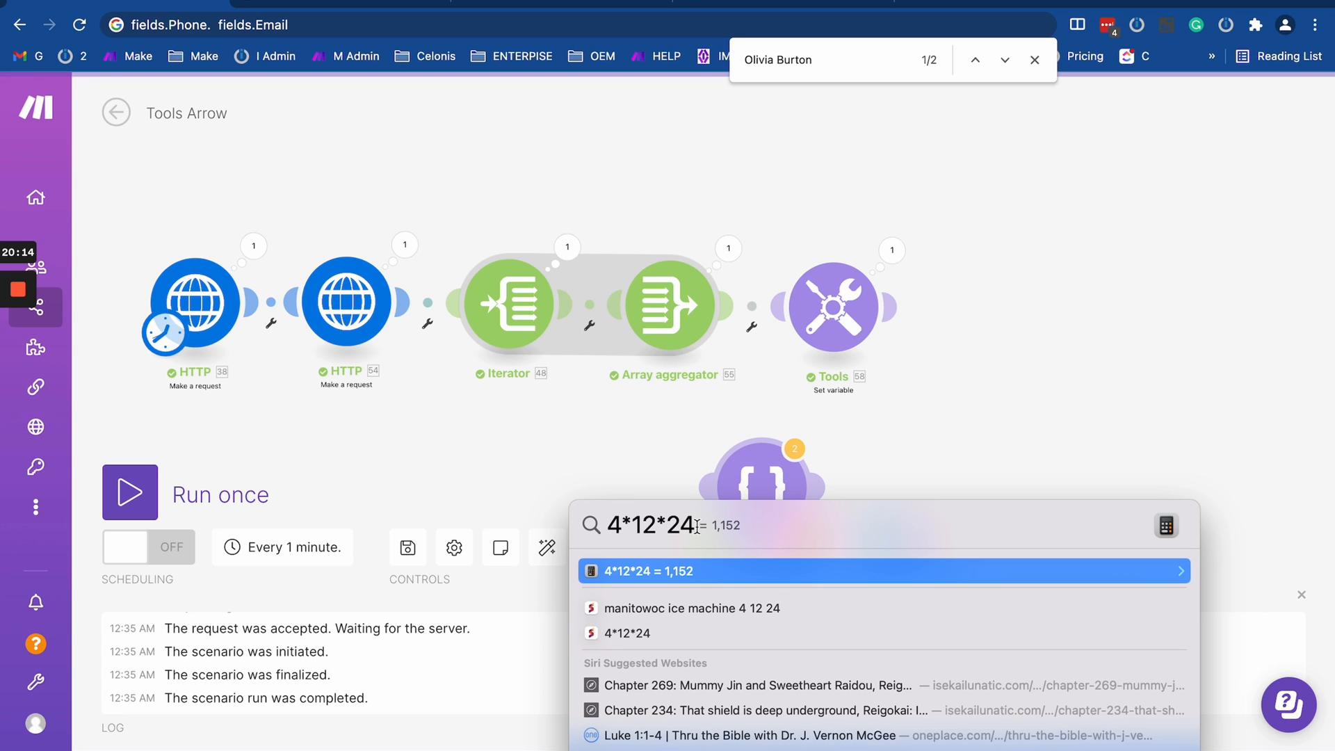
{"action": "type", "text": "*30"}
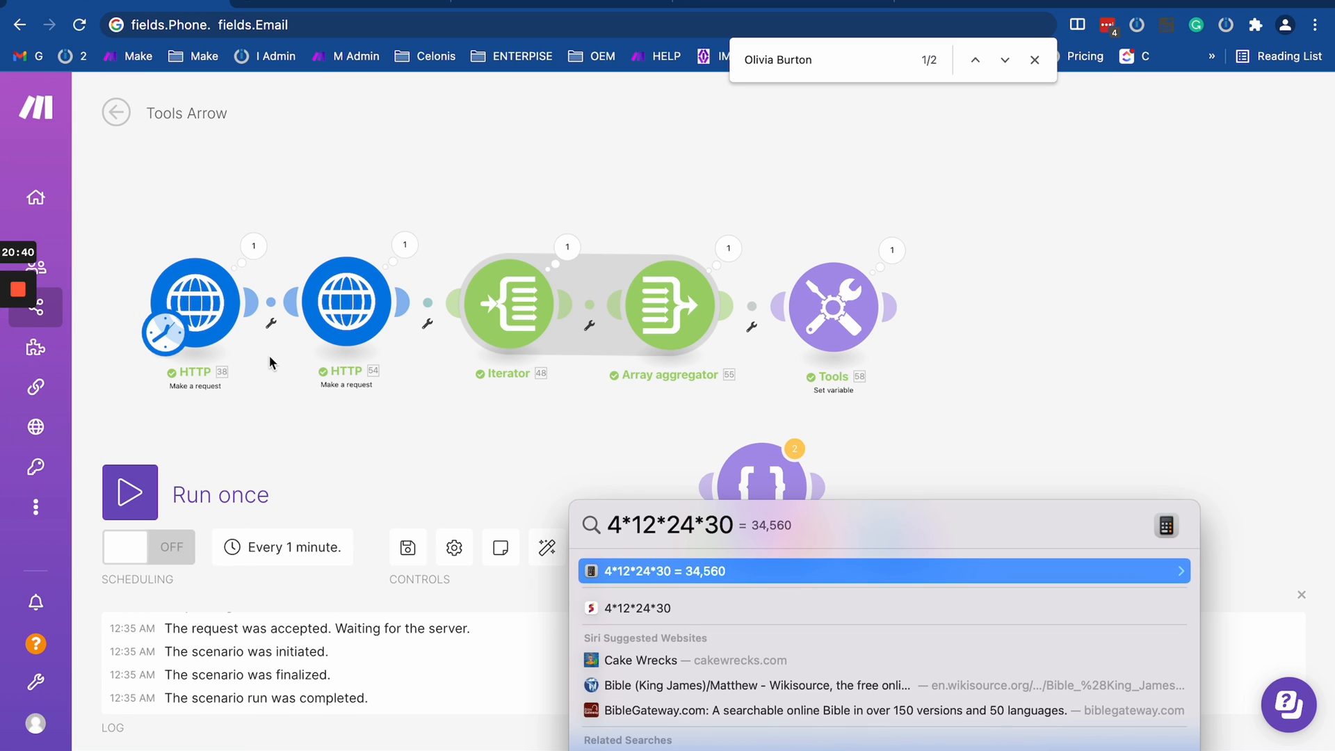
{"action": "key", "text": "Escape"}
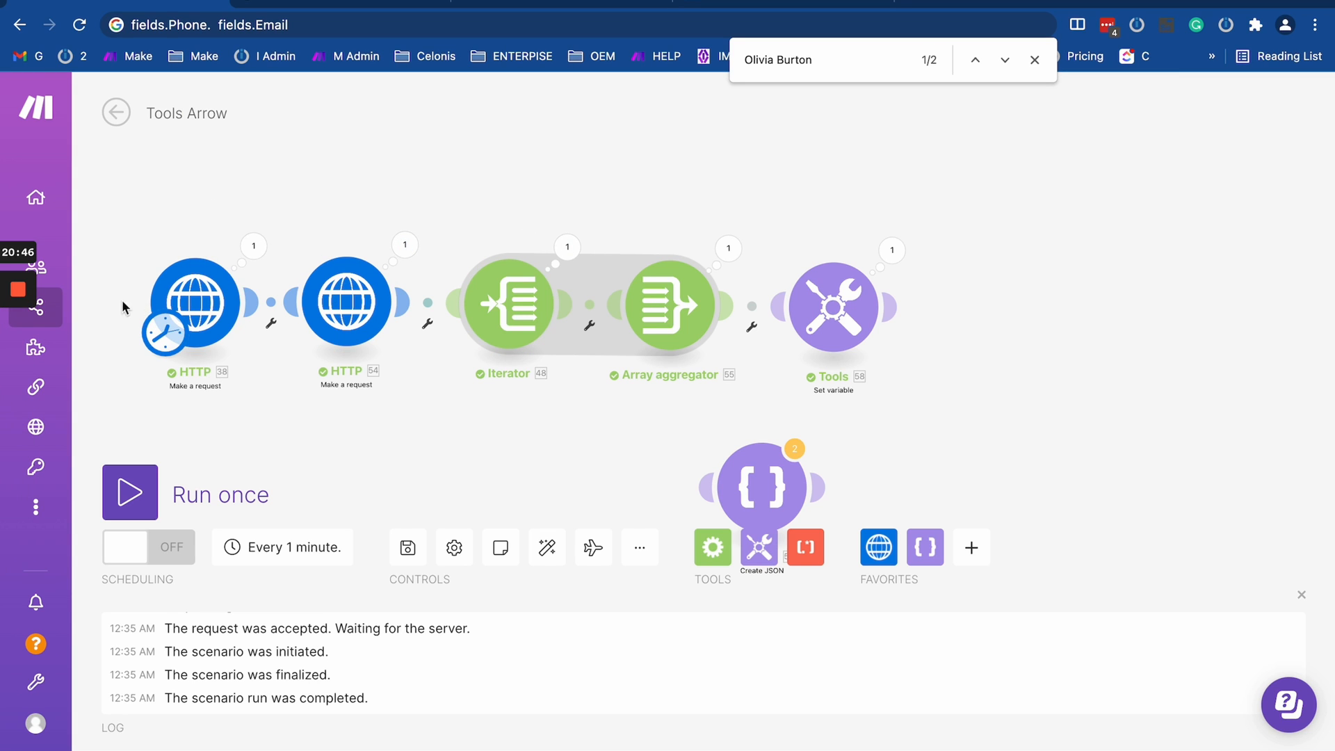
{"action": "mouse_move", "coordinate": [105, 279]}
{"action": "left_mouse_down"}
{"action": "mouse_move", "coordinate": [122, 327]}
{"action": "mouse_move", "coordinate": [214, 330]}
{"action": "left_mouse_up"}
{"action": "scroll", "coordinate": [214, 330], "scroll_direction": "down", "scroll_amount": 1}
{"action": "scroll", "coordinate": [214, 330], "scroll_direction": "up", "scroll_amount": 2}
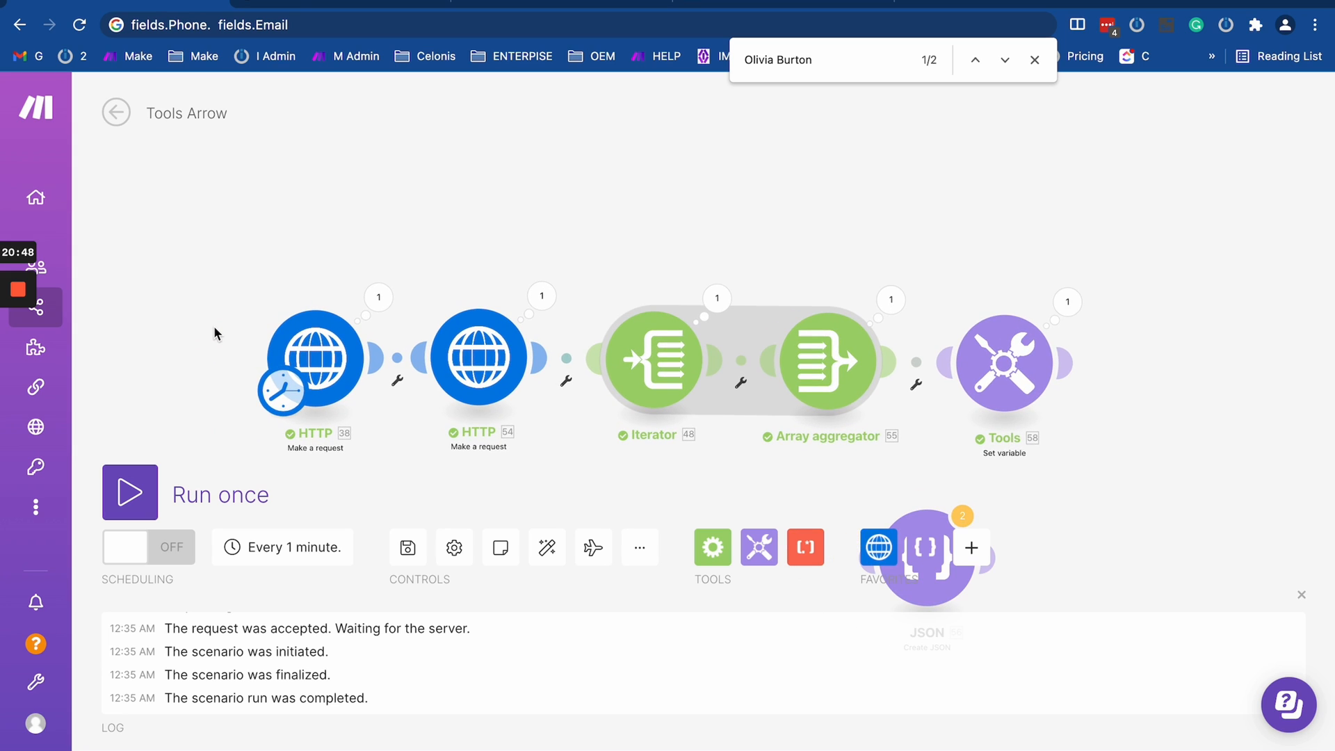
{"action": "mouse_move", "coordinate": [437, 242]}
{"action": "left_mouse_down"}
{"action": "mouse_move", "coordinate": [401, 198]}
{"action": "mouse_move", "coordinate": [436, 227]}
{"action": "left_mouse_up"}
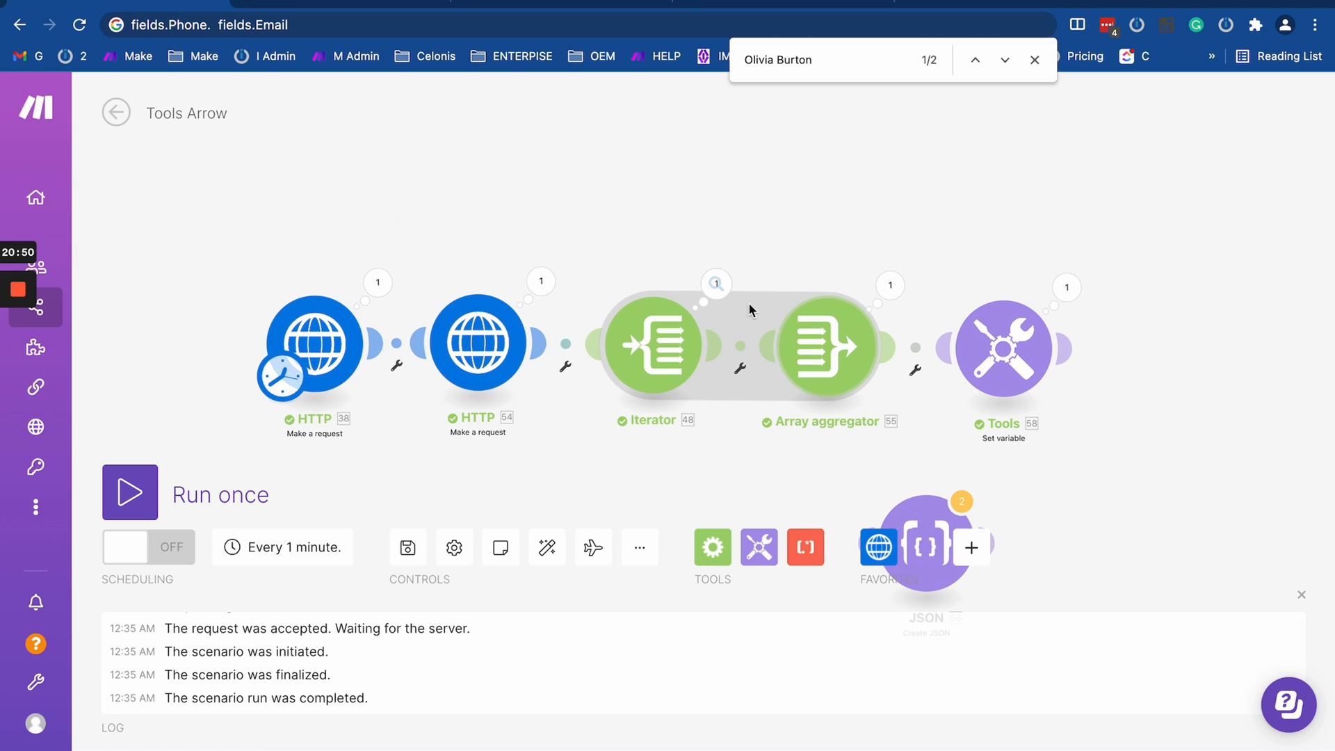
{"action": "mouse_move", "coordinate": [18, 292]}
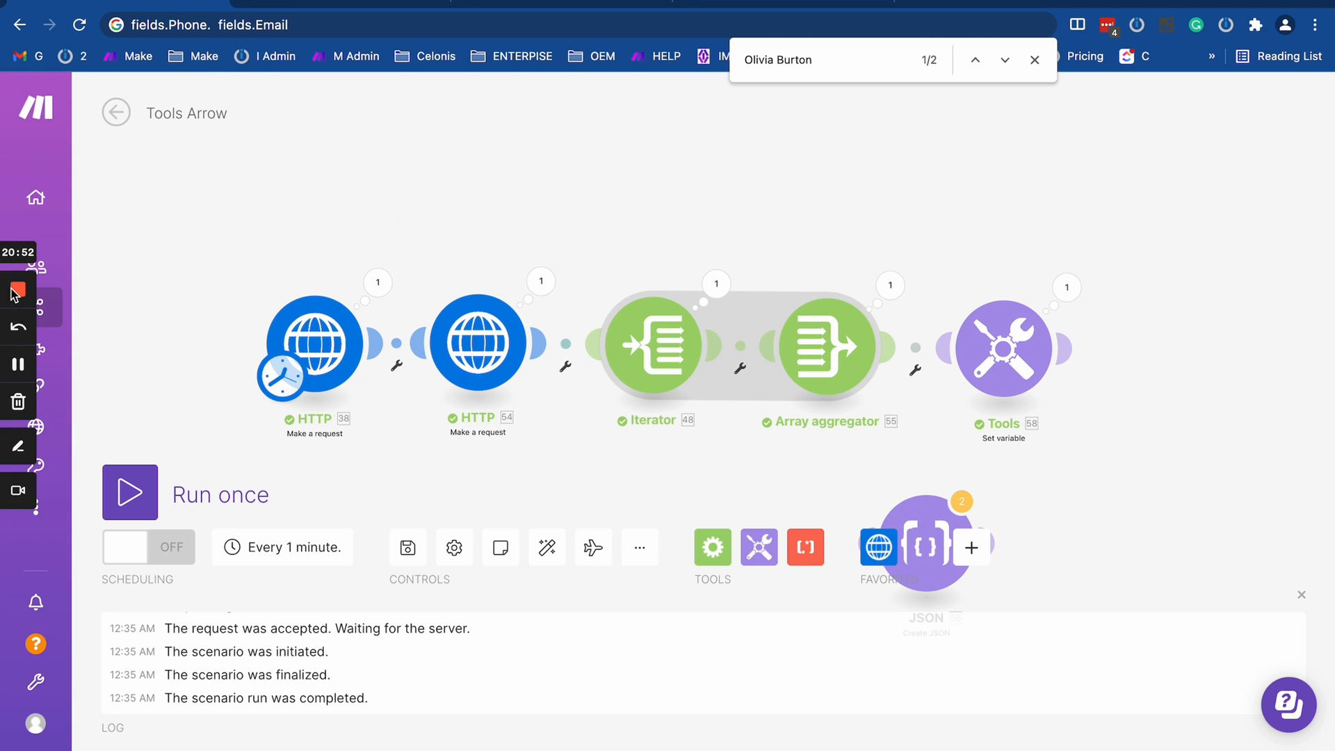